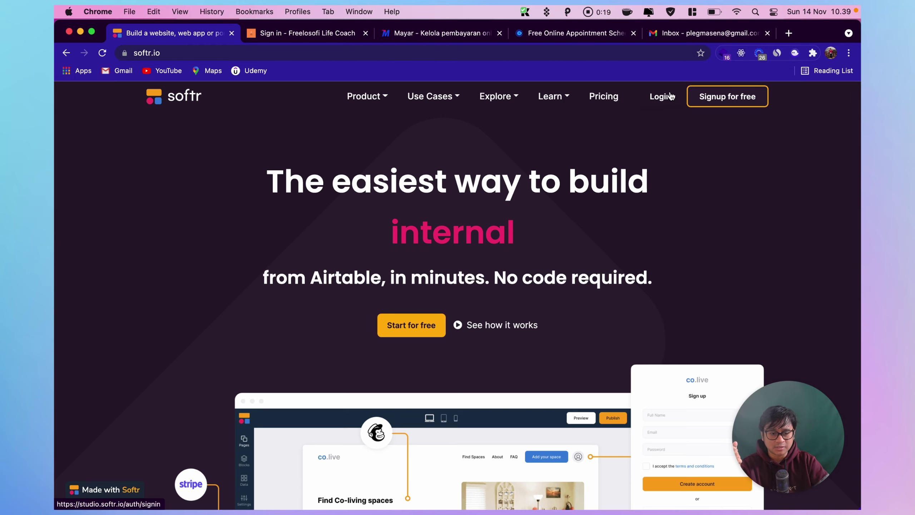
# Step: Sign up for a free Softr account using the first listed Google account
pyautogui.click(736, 98)
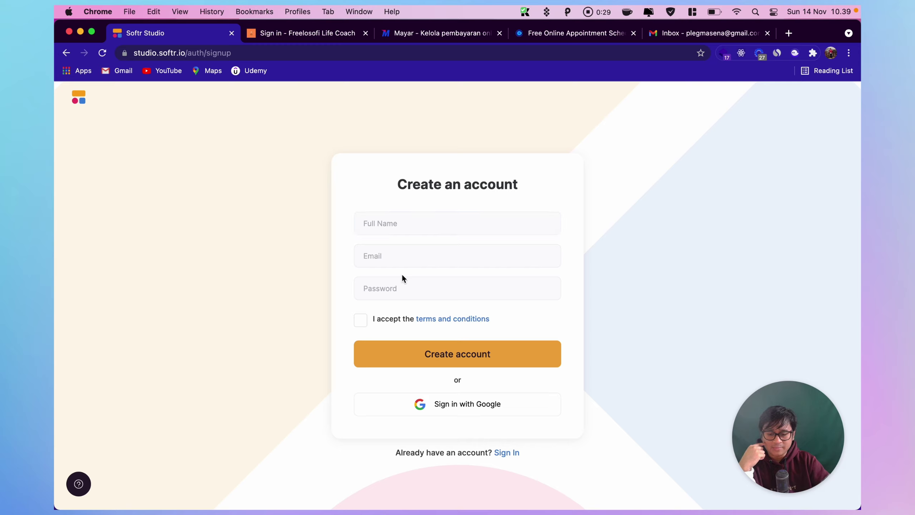
pyautogui.click(468, 406)
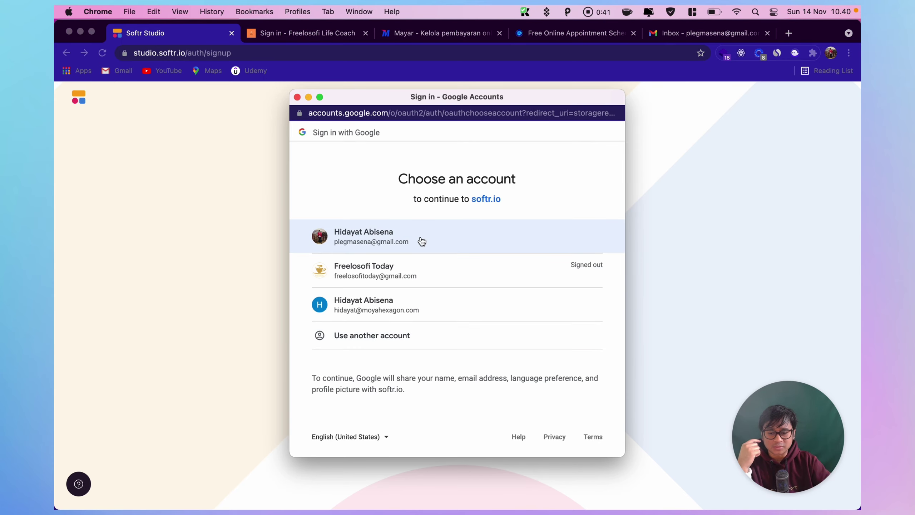
pyautogui.click(418, 238)
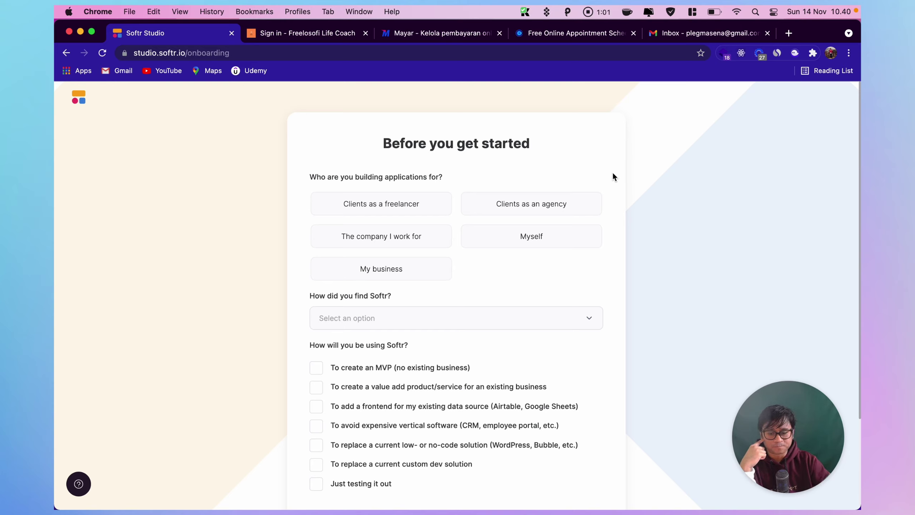
# Step: Submit the onboarding form with Clients as a freelancer, Twitter as the source, and To create an MVP (no existing business)
pyautogui.click(386, 209)
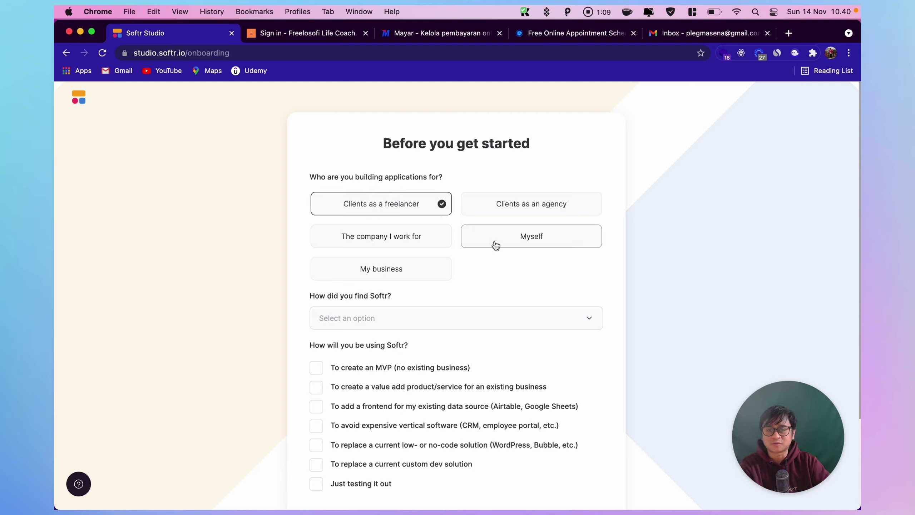
pyautogui.scroll(-3, 495, 245)
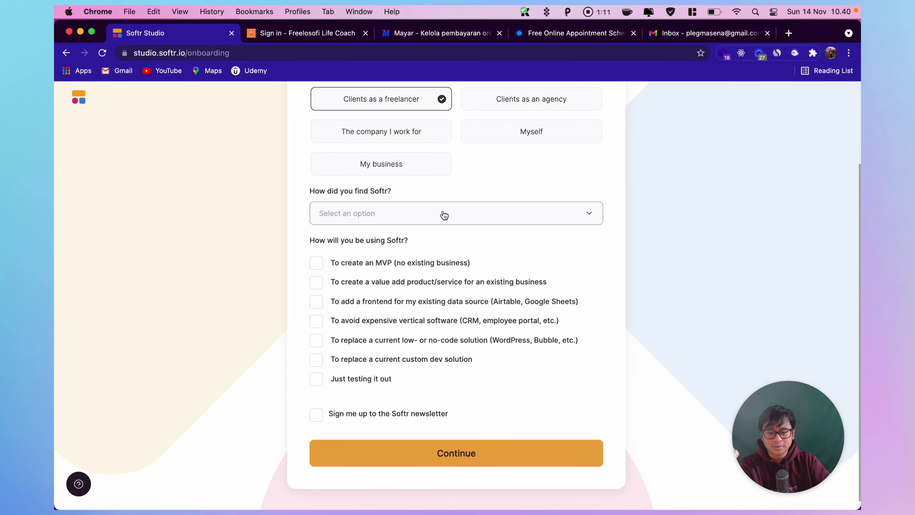
pyautogui.click(468, 216)
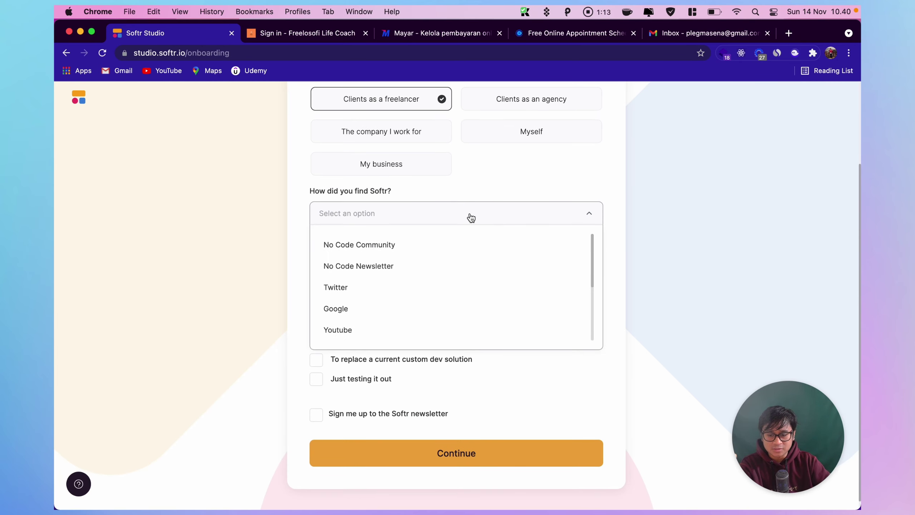
pyautogui.click(357, 288)
pyautogui.scroll(-1, 521, 247)
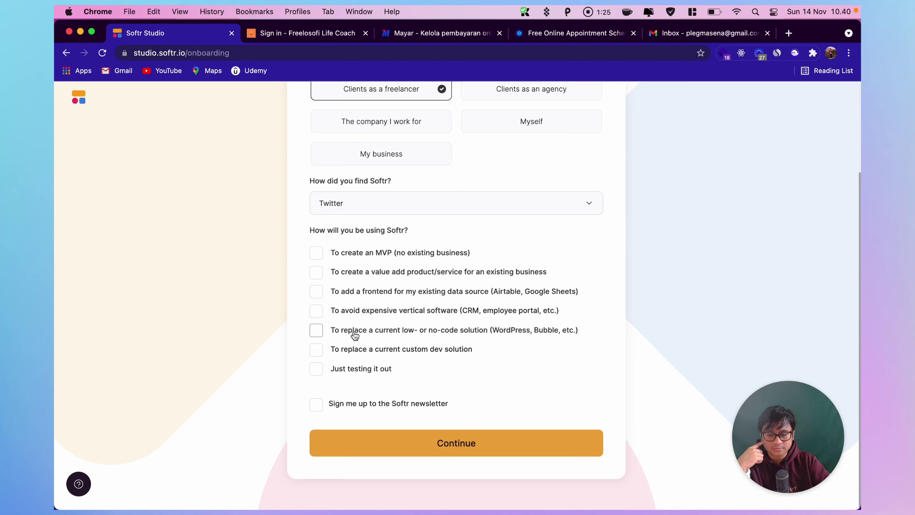
pyautogui.click(316, 252)
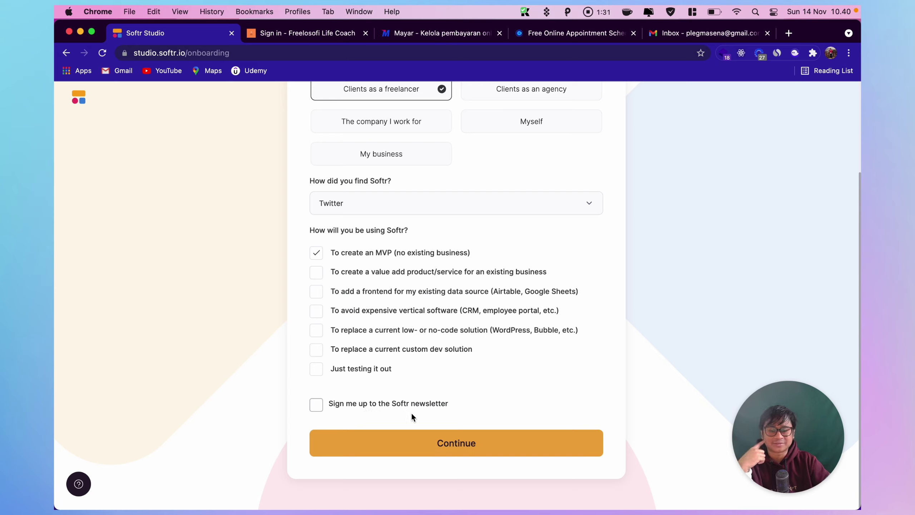
pyautogui.click(462, 447)
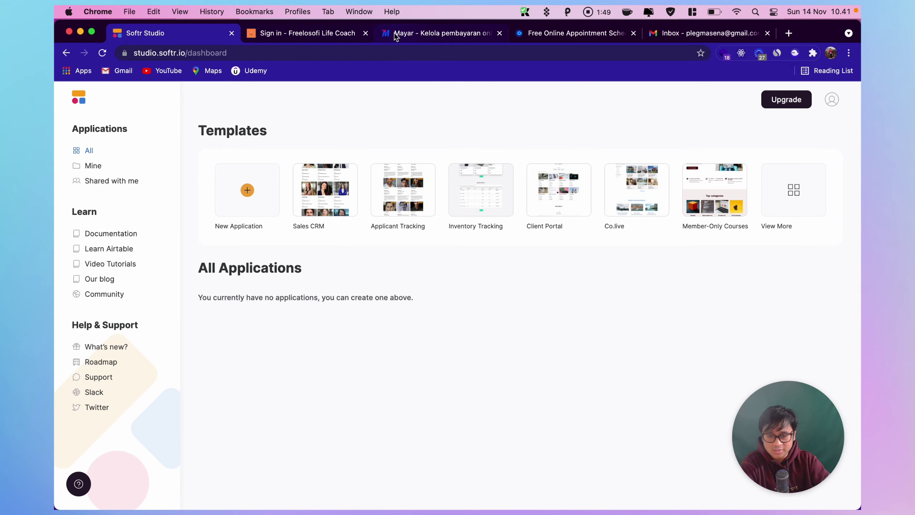
# Step: View the open Mayar and Calendly pages, and return to the Softr dashboard
pyautogui.click(409, 35)
pyautogui.click(567, 36)
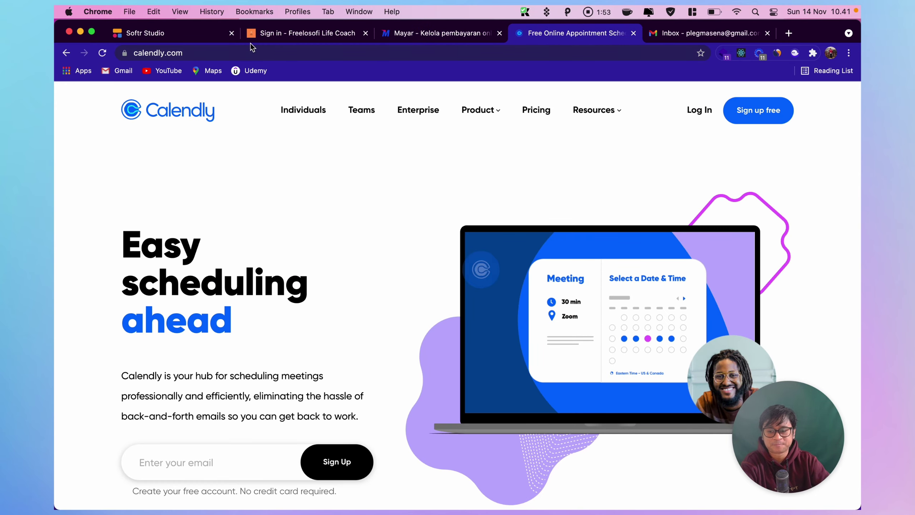
pyautogui.click(201, 36)
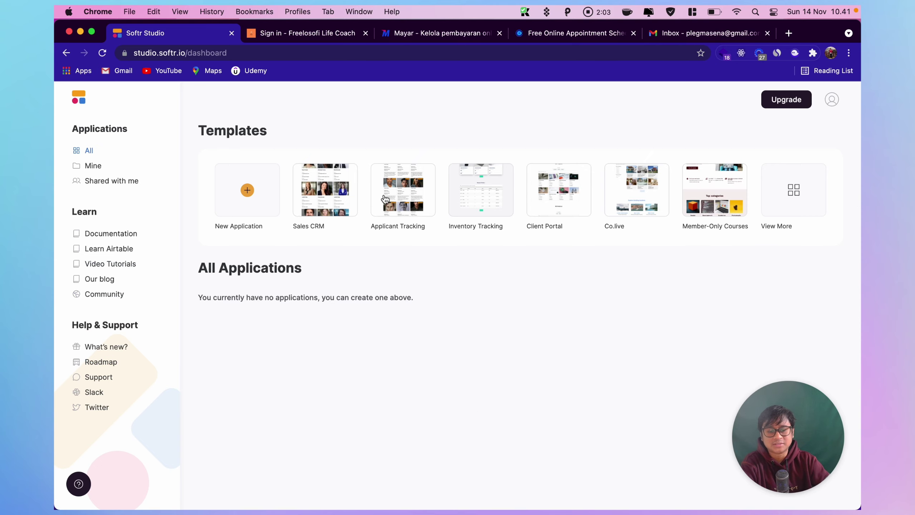
# Step: Browse the full template gallery, preview the Sales CRM template, and close the preview without using it
pyautogui.click(785, 197)
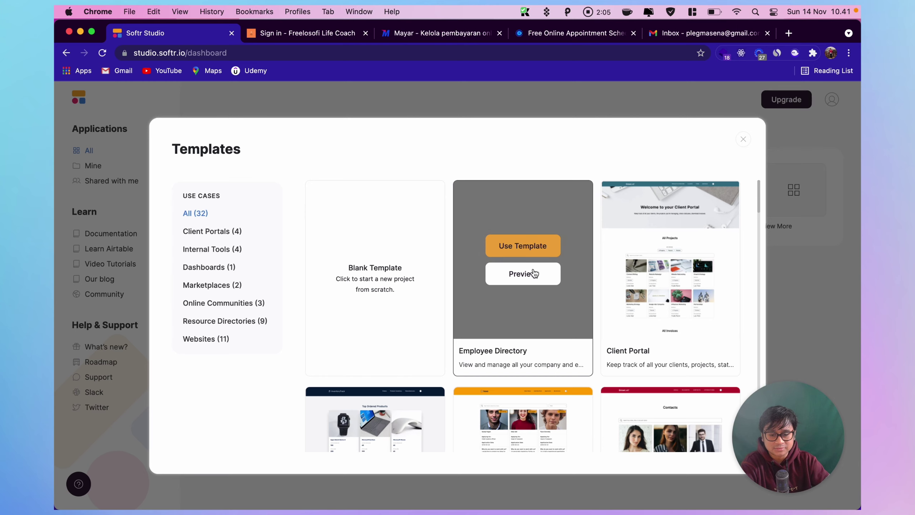
pyautogui.scroll(-2, 642, 289)
pyautogui.scroll(-3, 642, 289)
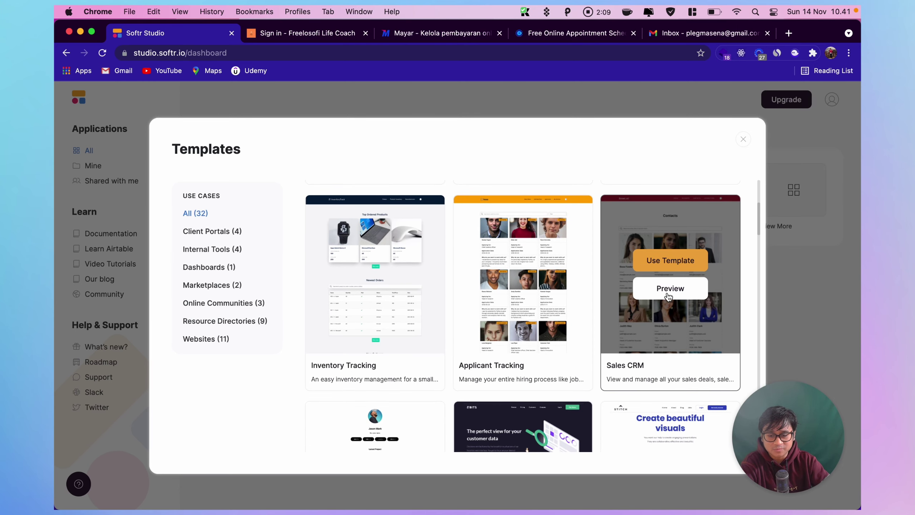
pyautogui.click(669, 295)
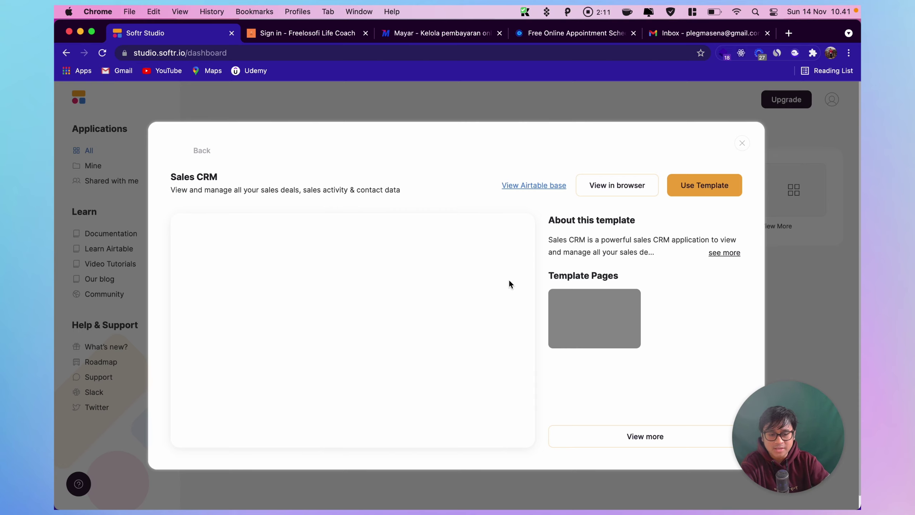
pyautogui.scroll(-1, 475, 298)
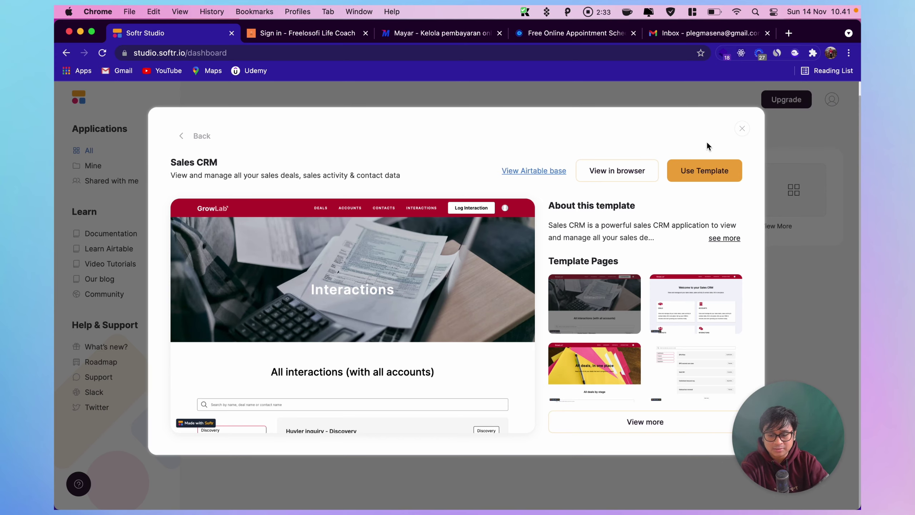
pyautogui.click(741, 128)
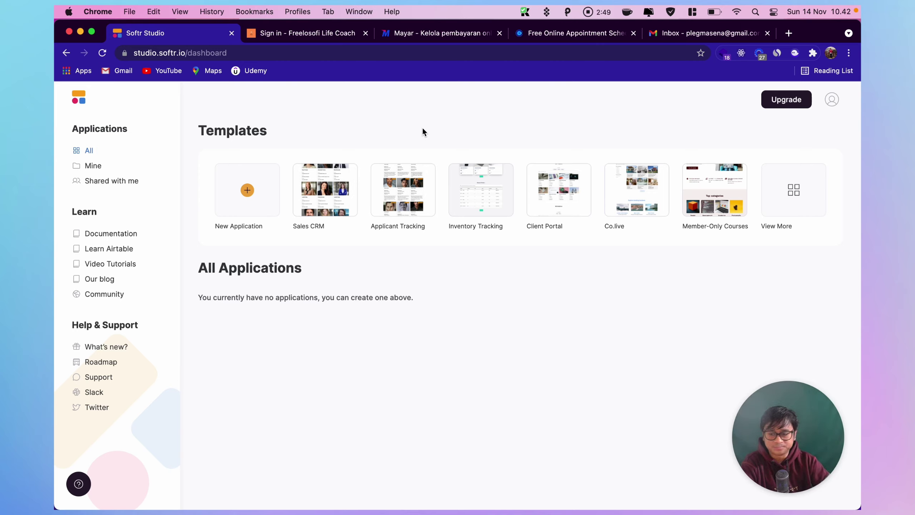
pyautogui.click(831, 100)
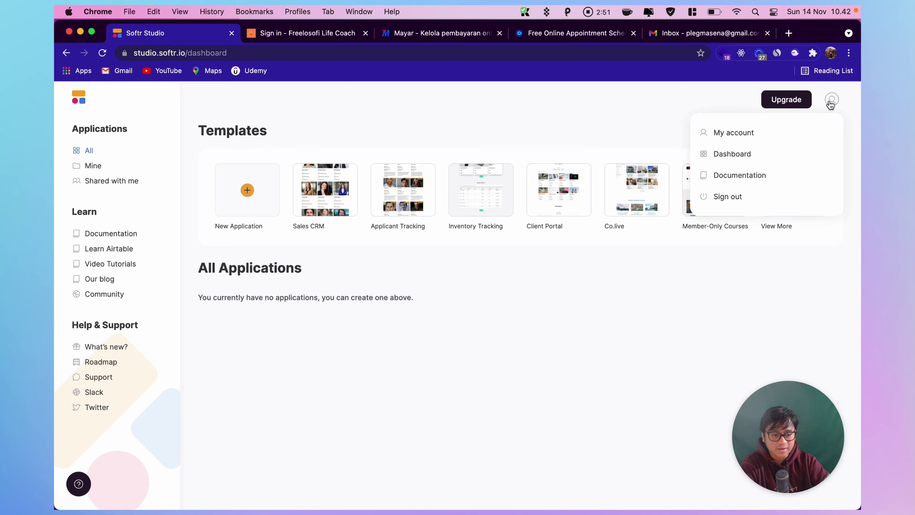
pyautogui.click(606, 114)
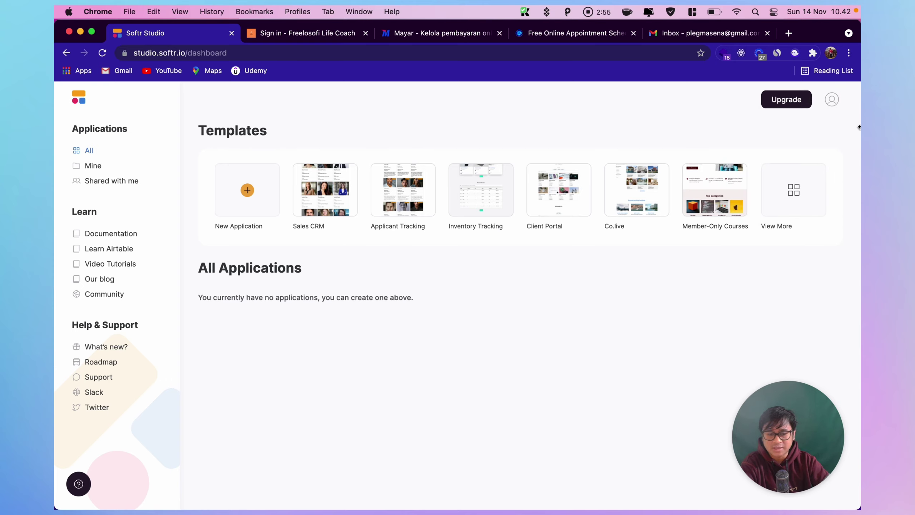
# Step: Create a new application from the Blank Template
pyautogui.click(248, 190)
pyautogui.moveTo(376, 243)
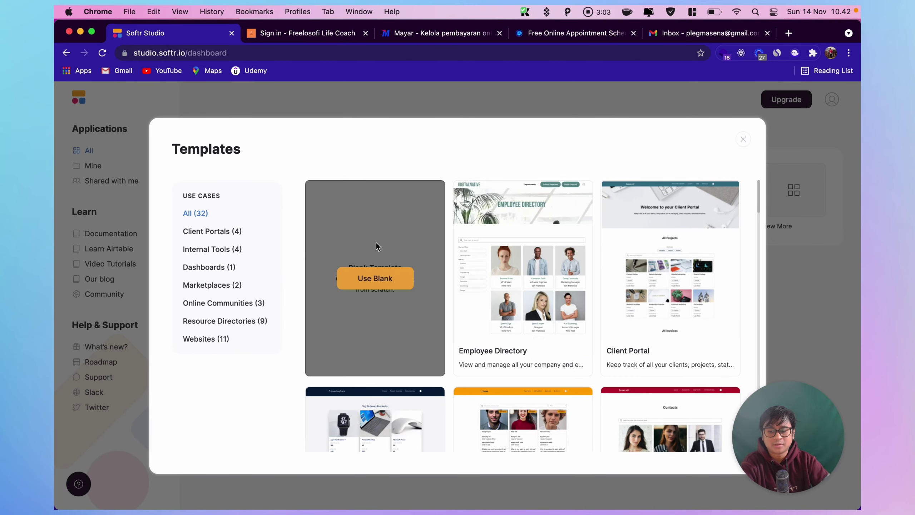
pyautogui.moveTo(526, 270)
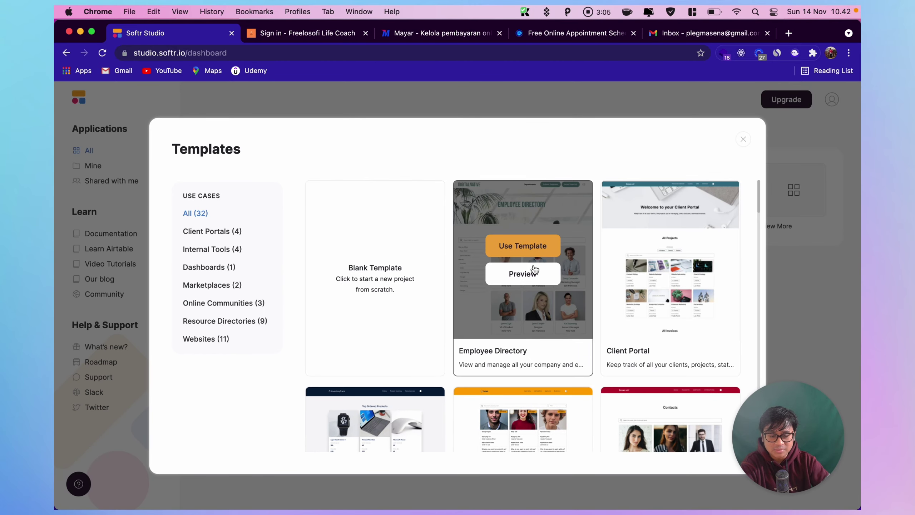
pyautogui.scroll(-2, 535, 267)
pyautogui.scroll(2, 513, 258)
pyautogui.moveTo(393, 257)
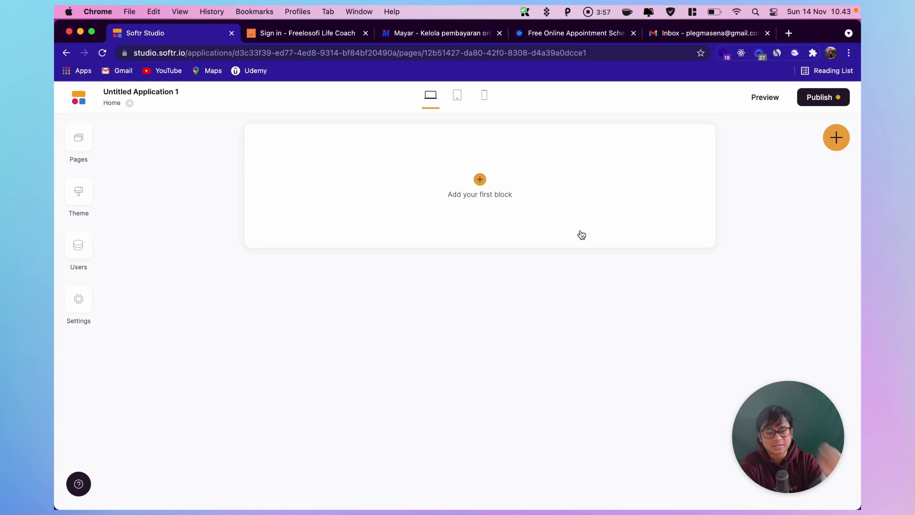
# Step: Browse the static and dynamic building blocks, including the Header layouts, and close the block library without adding any
pyautogui.click(835, 137)
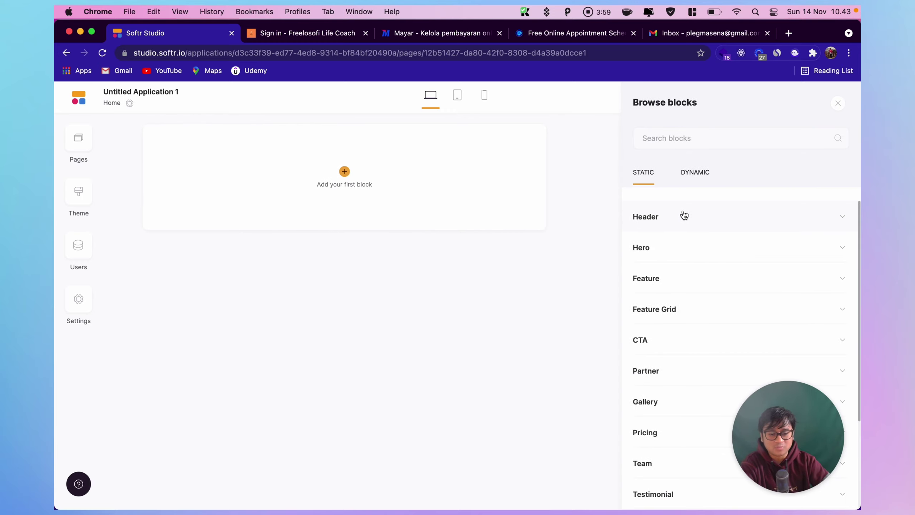
pyautogui.click(705, 178)
pyautogui.click(653, 174)
pyautogui.click(799, 208)
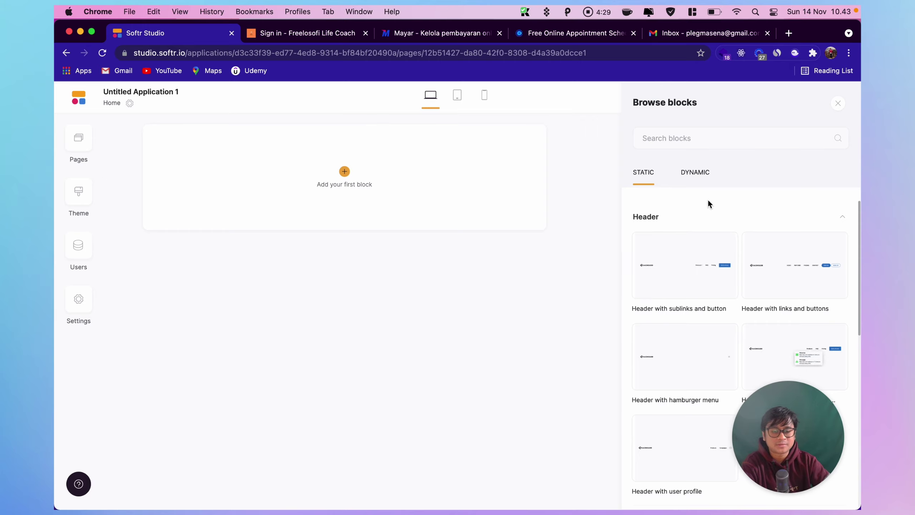
pyautogui.click(837, 104)
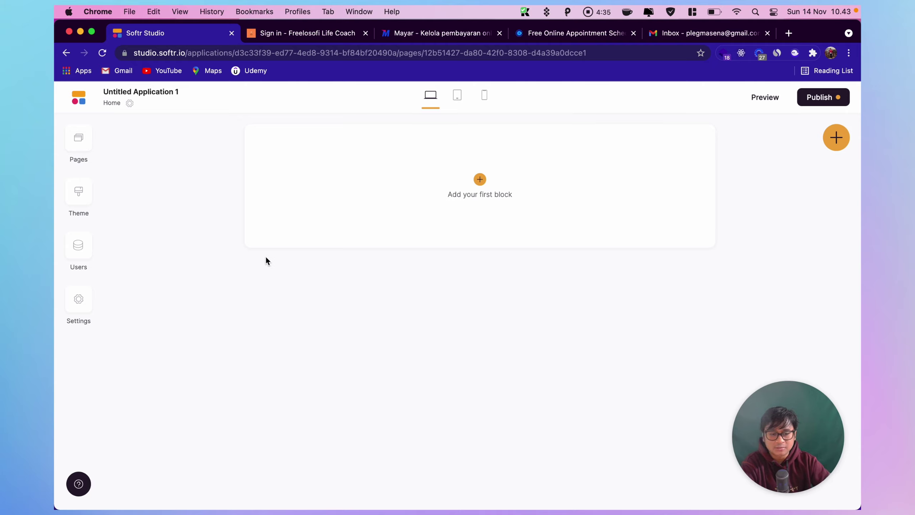
# Step: Set the application name to Business Coach in the general settings
pyautogui.click(86, 304)
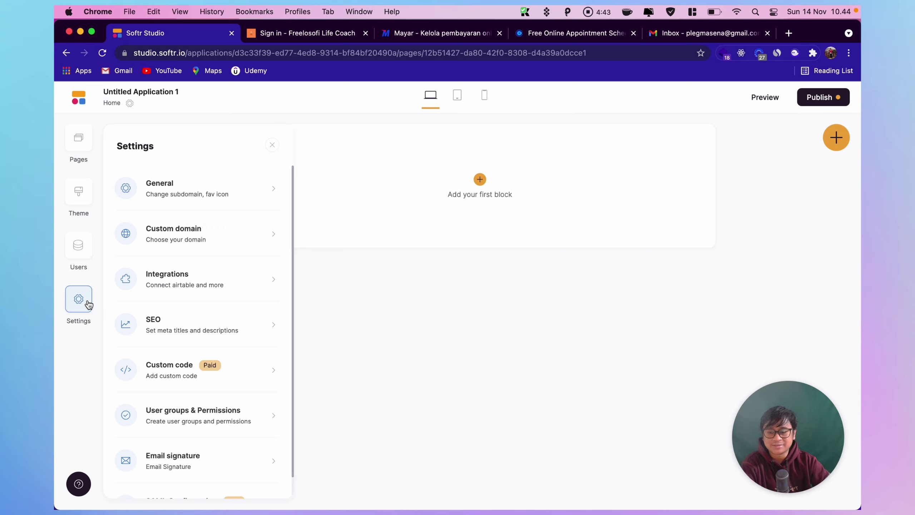
pyautogui.click(276, 193)
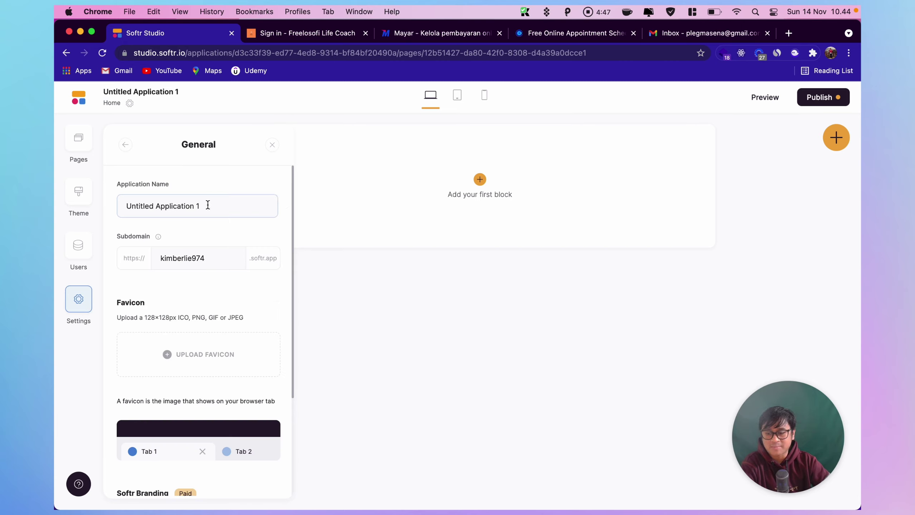
pyautogui.moveTo(206, 205); pyautogui.dragTo(105, 208)
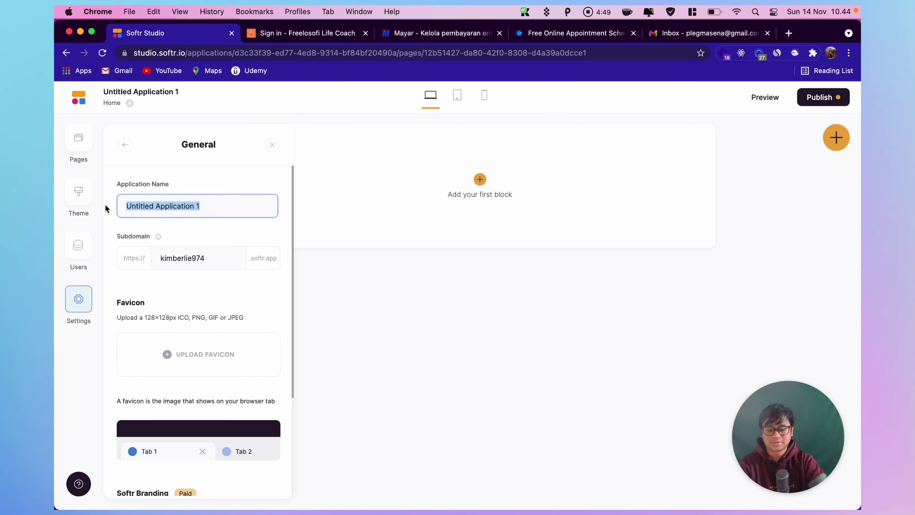
pyautogui.write('Busine')
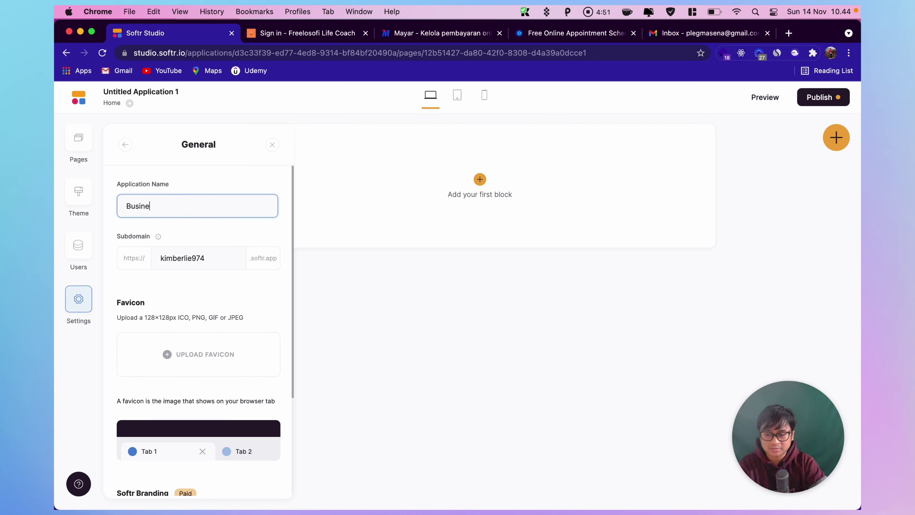
pyautogui.write('ss Coach')
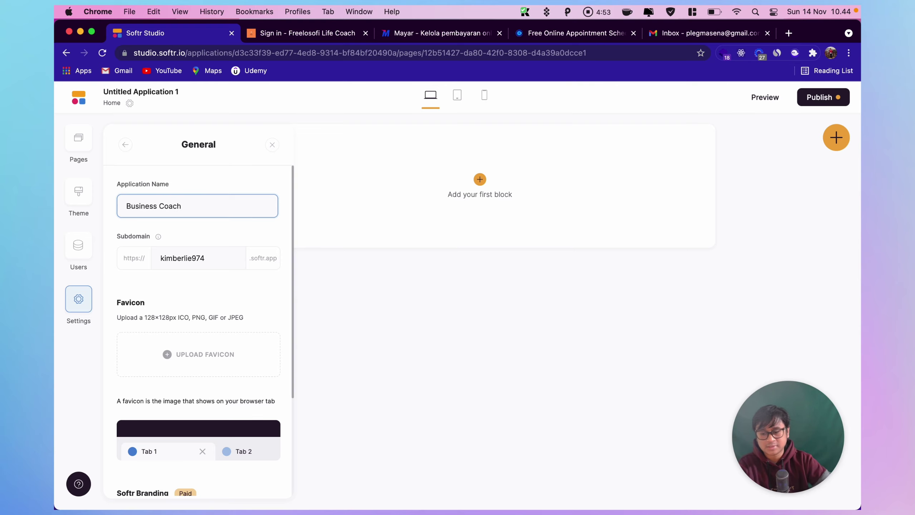
# Step: Select the application's current subdomain, check the address of the example site's home page at lifecoach.softr.app, and return to the Softr settings
pyautogui.doubleClick(159, 257)
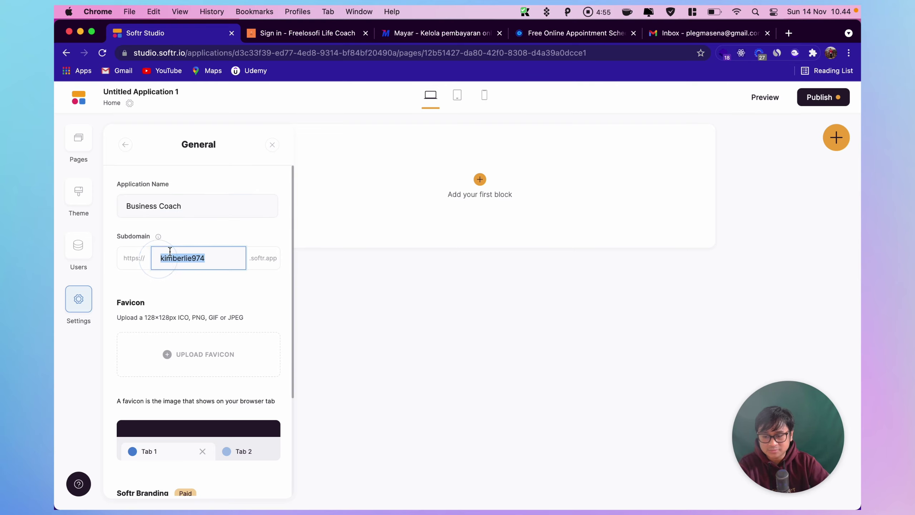
pyautogui.click(300, 37)
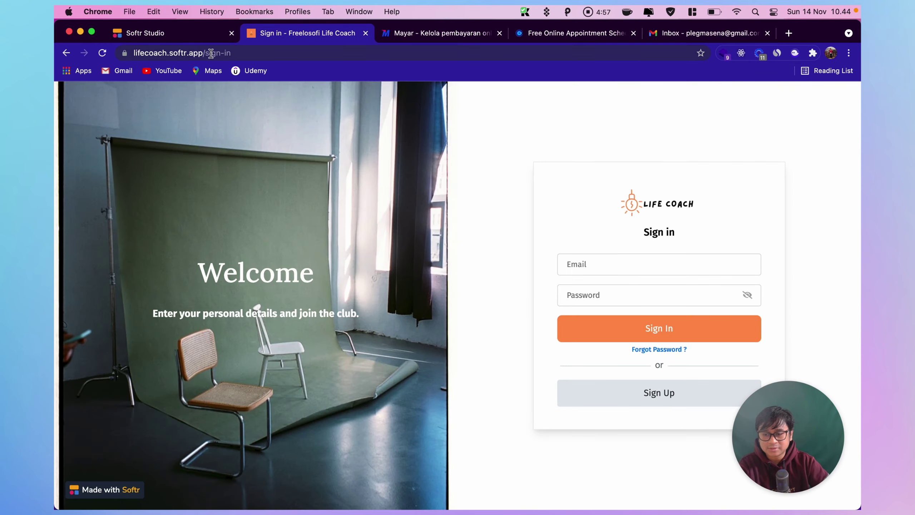
pyautogui.moveTo(208, 53); pyautogui.dragTo(272, 53)
pyautogui.press('BackSpace')
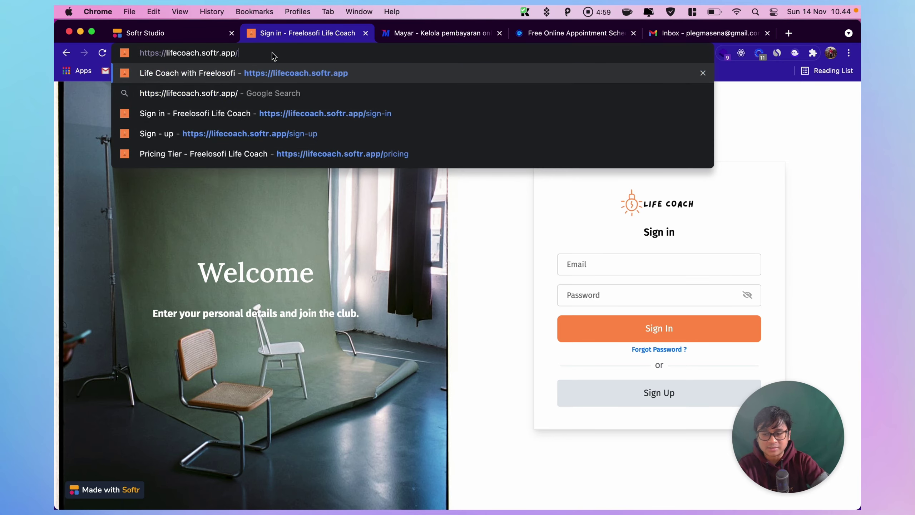
pyautogui.press('Return')
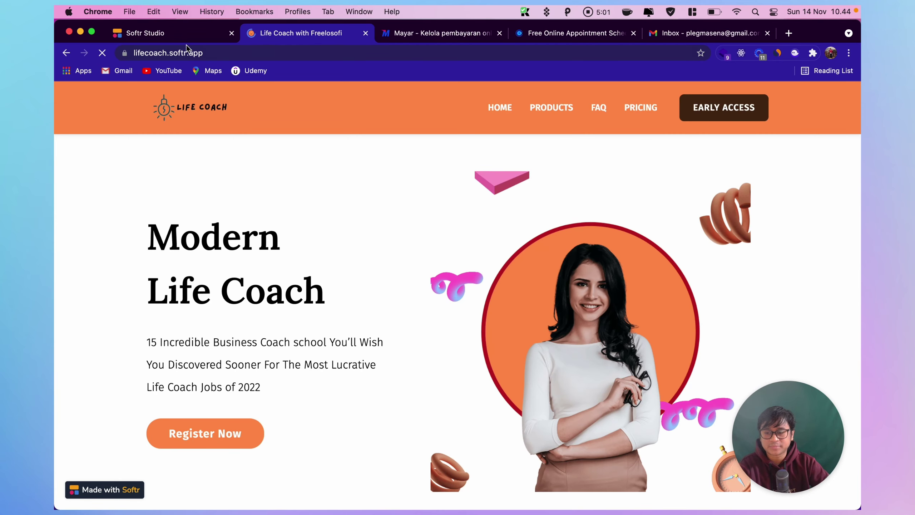
pyautogui.click(213, 50)
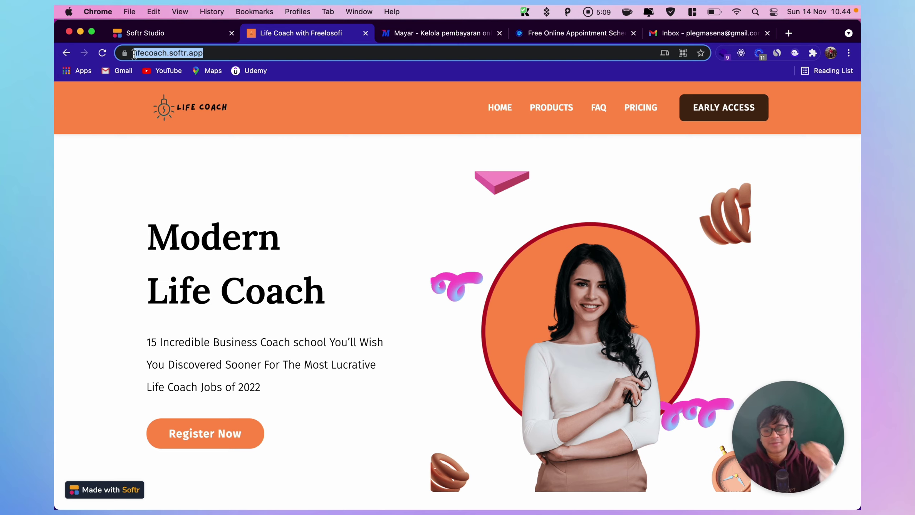
pyautogui.click(152, 32)
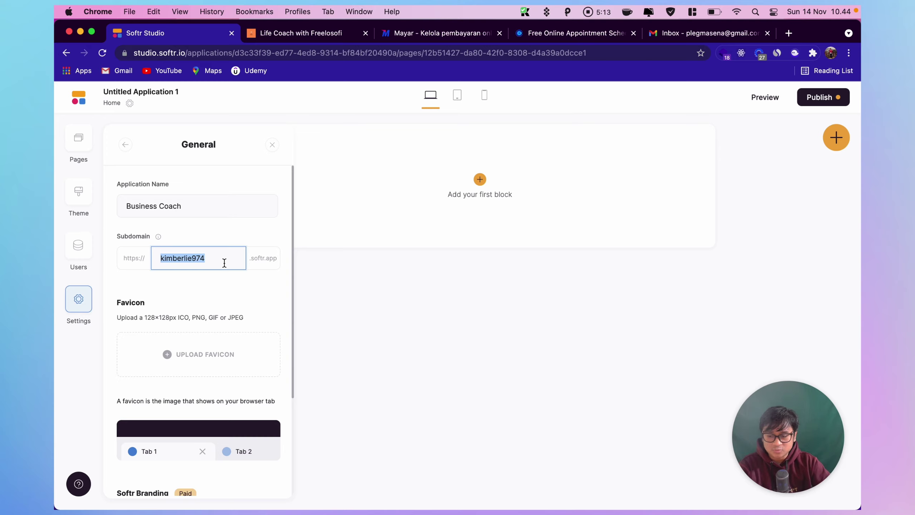
# Step: Set the application's subdomain to businesscoach and keep the unsaved changes in the general settings
pyautogui.write('busin')
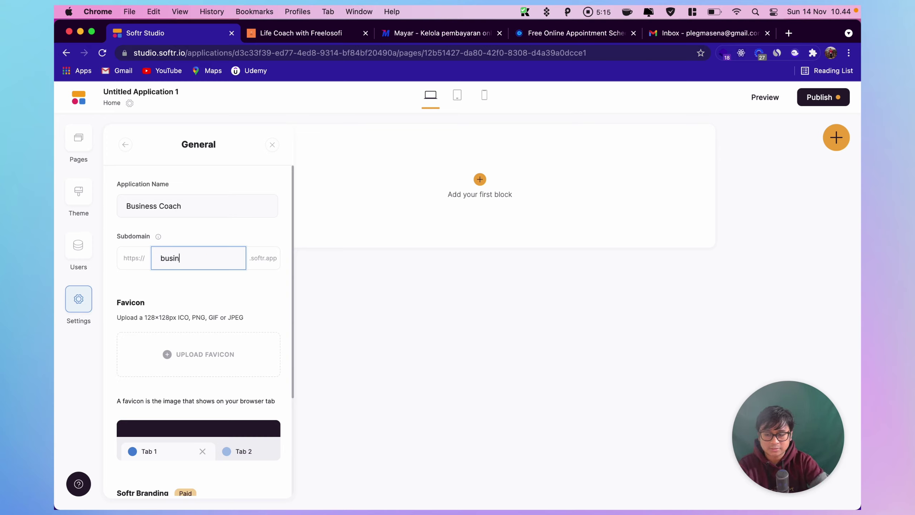
pyautogui.write('esscoach')
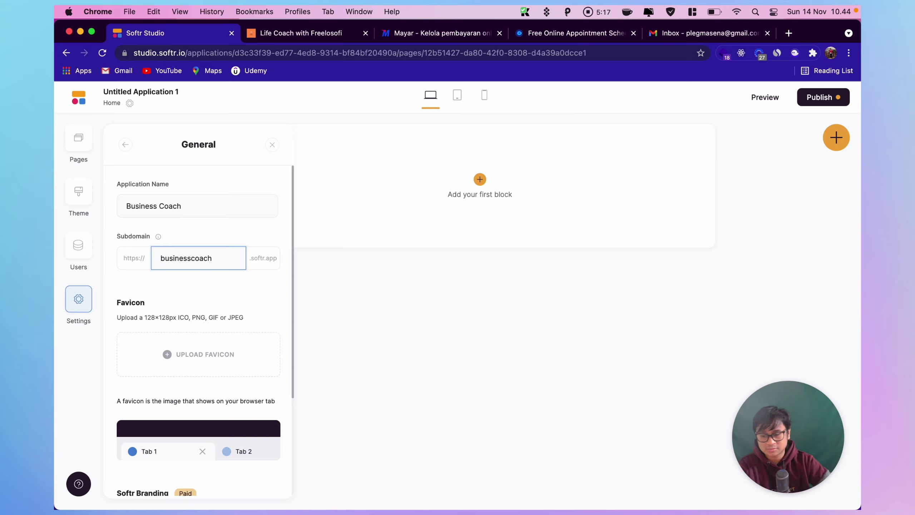
pyautogui.click(363, 302)
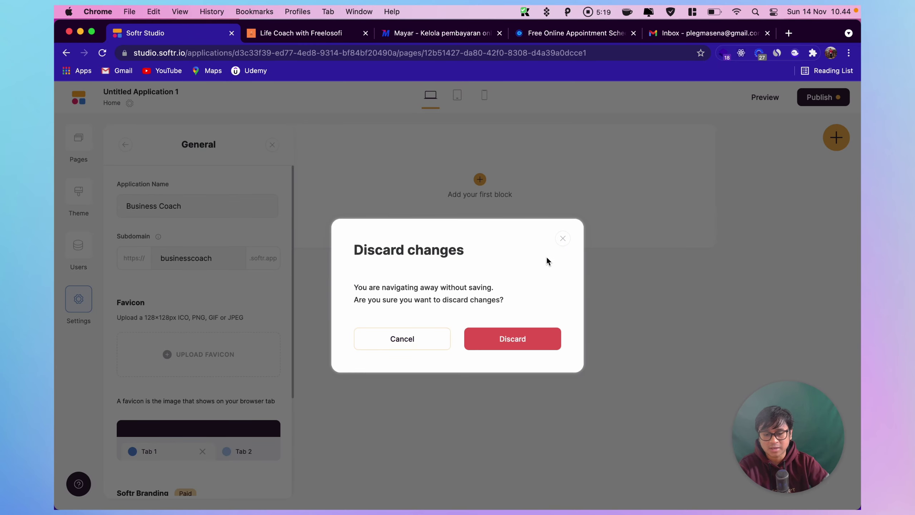
pyautogui.click(563, 239)
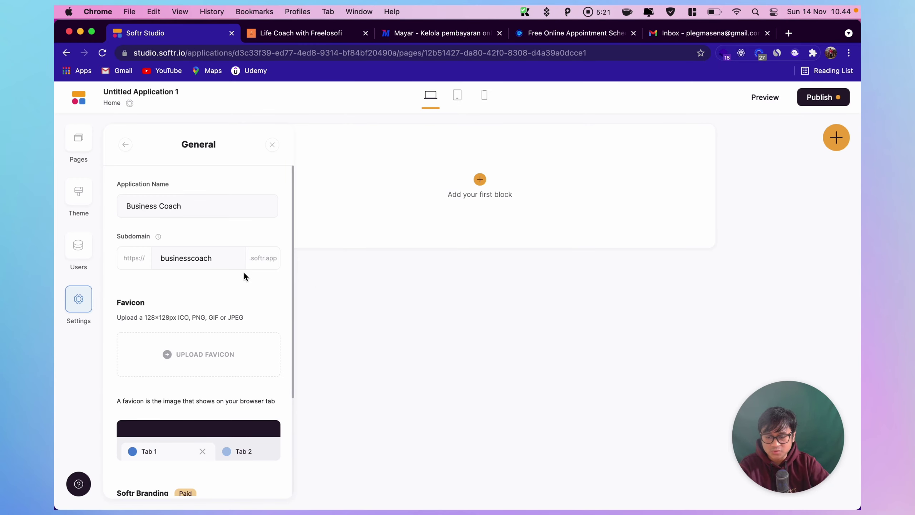
# Step: Look at the favicon of the example Life Coach site and return to the general settings
pyautogui.scroll(-3, 262, 285)
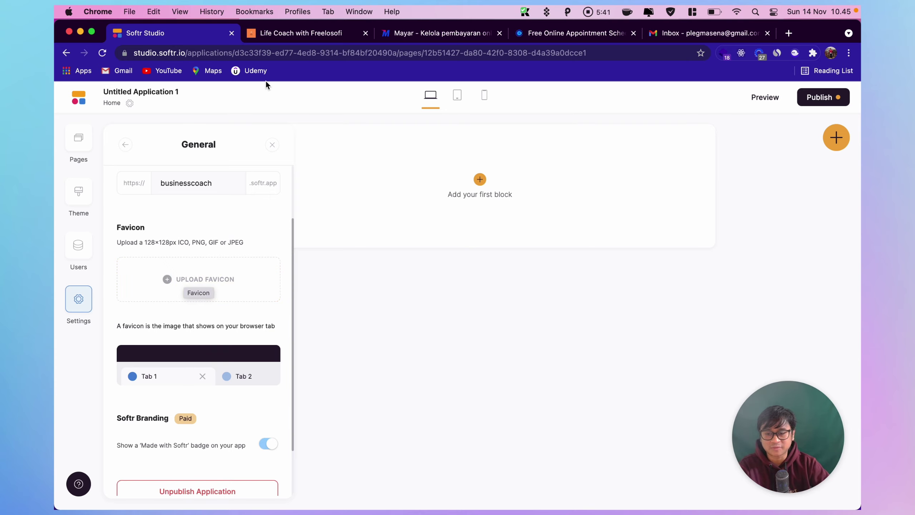
pyautogui.click(301, 36)
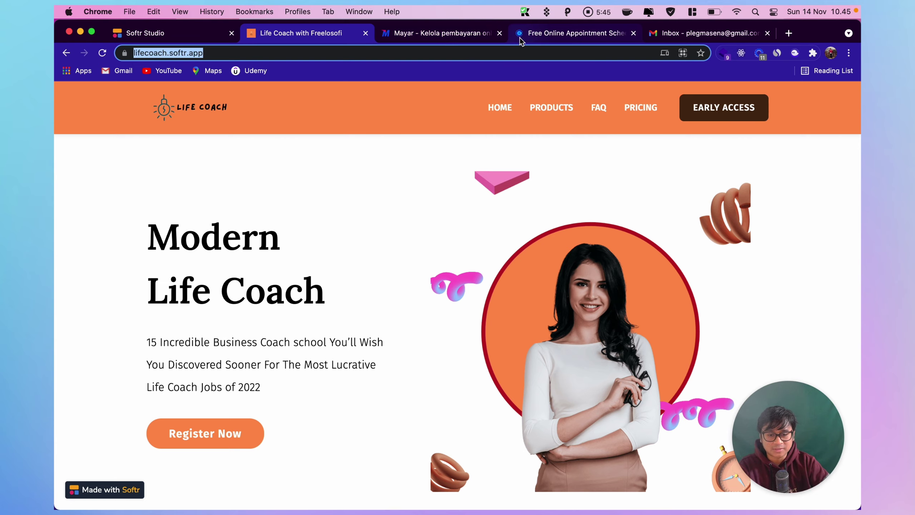
pyautogui.click(175, 33)
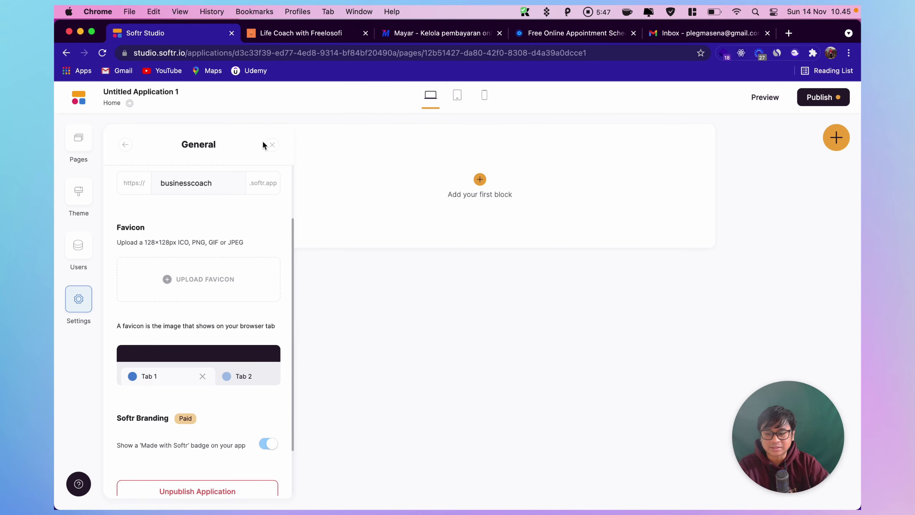
# Step: Upload apple-icon-144x144.png from the favicon folder as the application's favicon
pyautogui.click(202, 283)
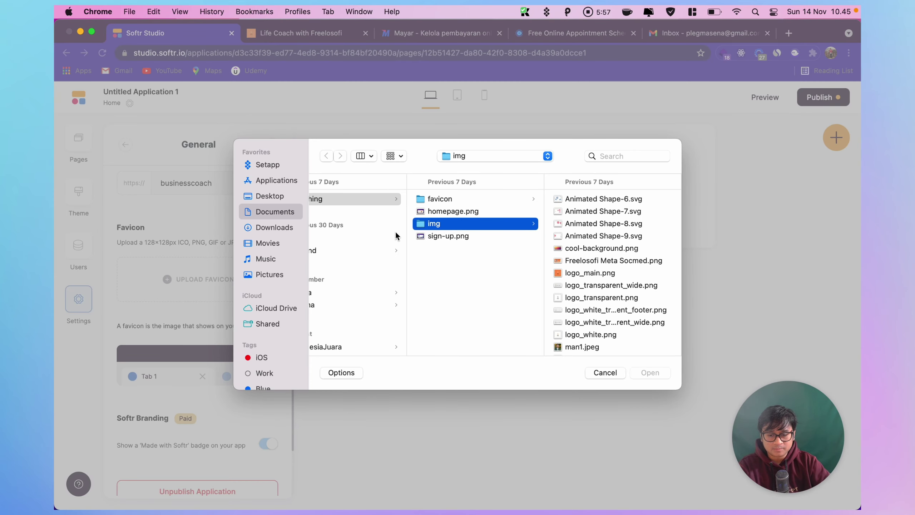
pyautogui.scroll(-3, 592, 265)
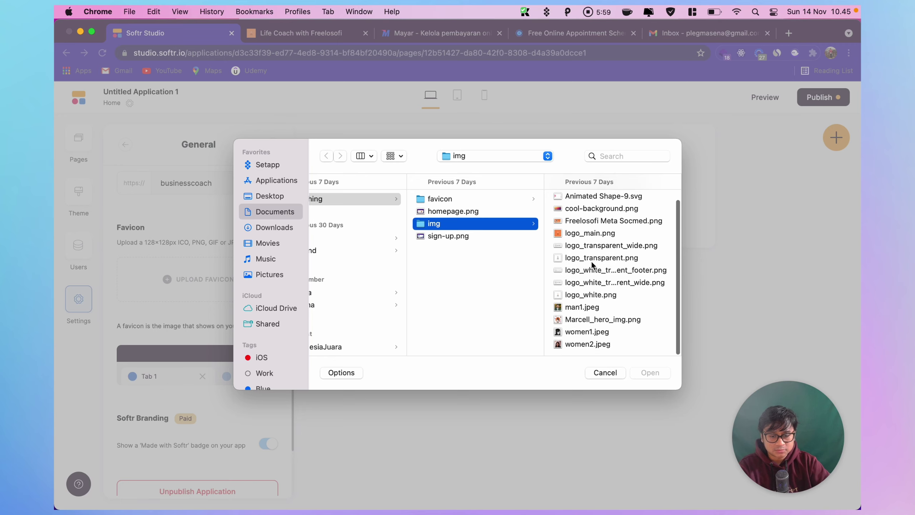
pyautogui.click(488, 212)
pyautogui.click(492, 201)
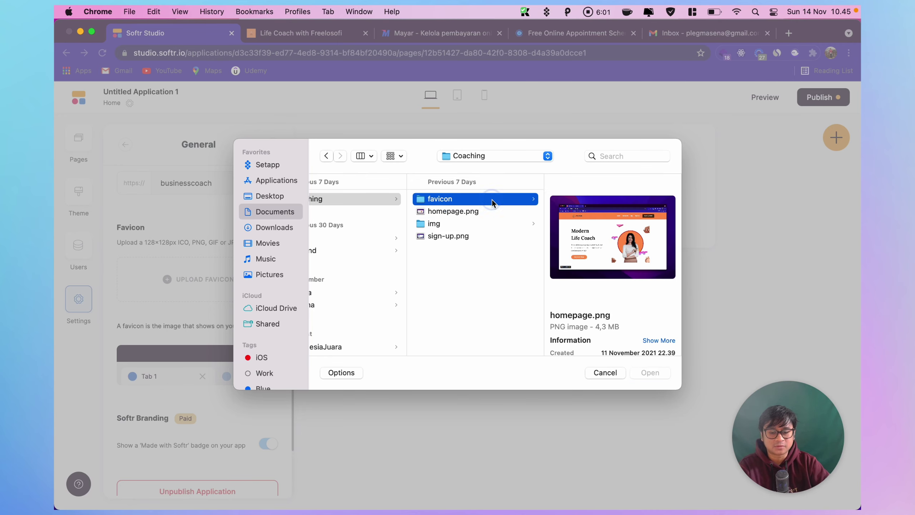
pyautogui.scroll(-3, 598, 246)
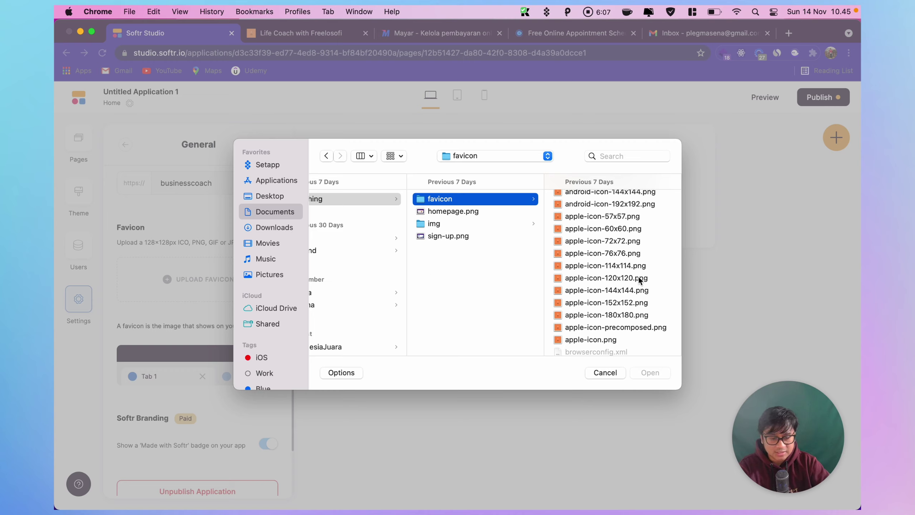
pyautogui.click(615, 277)
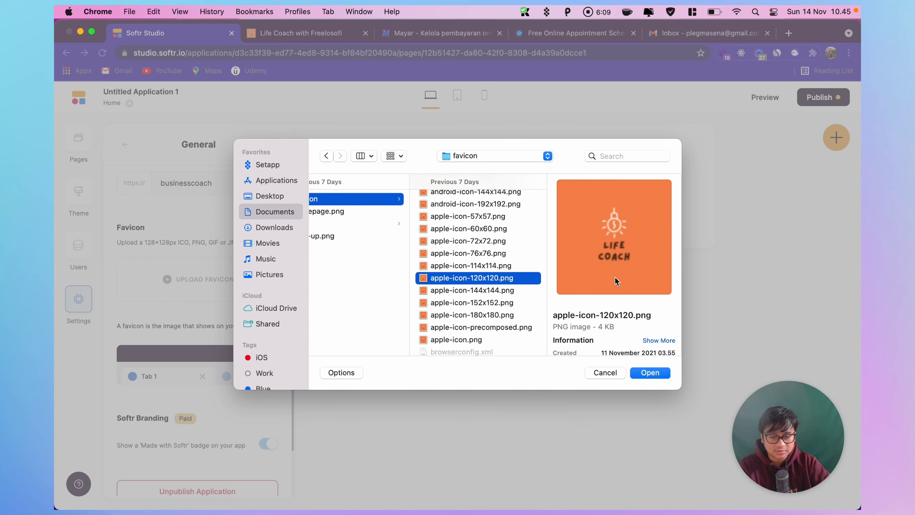
pyautogui.click(494, 292)
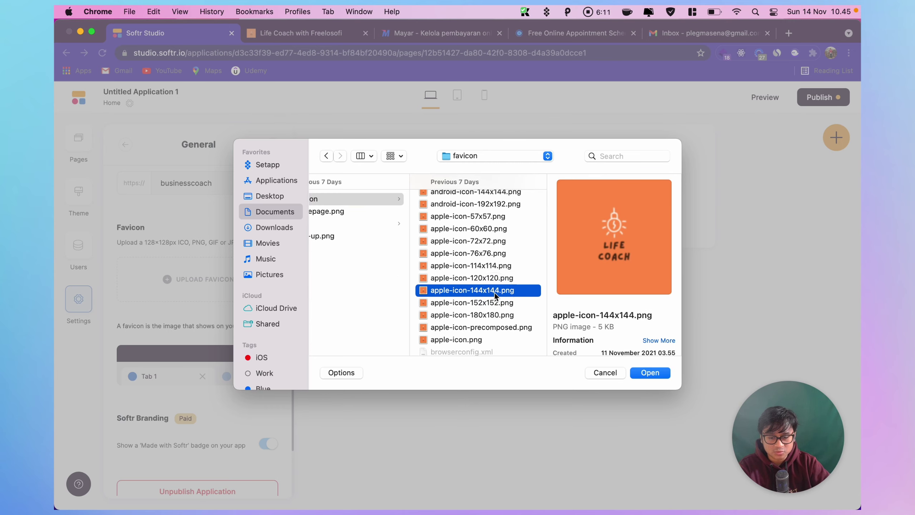
pyautogui.click(651, 372)
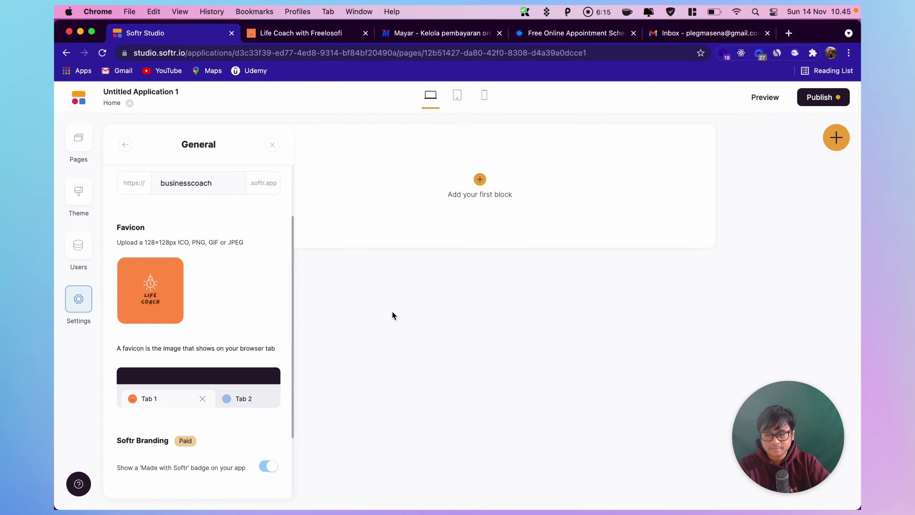
# Step: Compare the Softr Branding option with the Made with Softr badge on the example Life Coach site
pyautogui.scroll(-5, 246, 272)
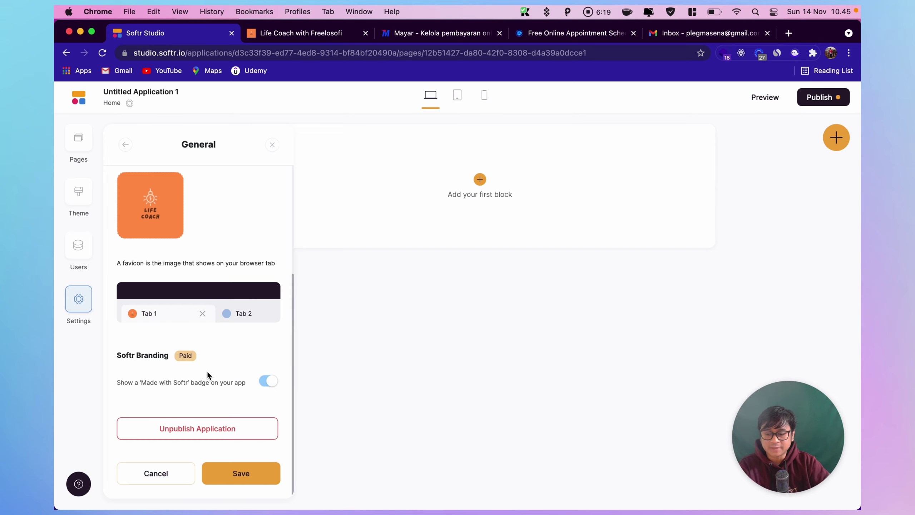
pyautogui.click(314, 36)
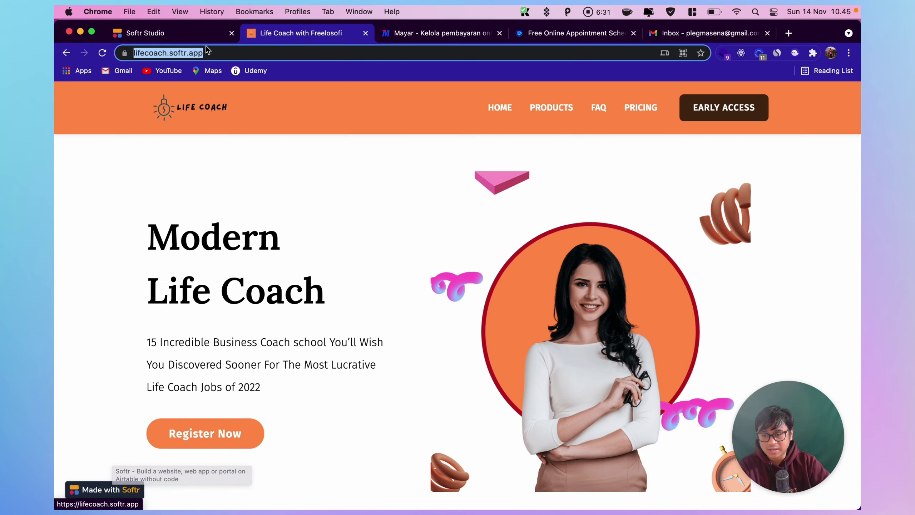
pyautogui.click(206, 33)
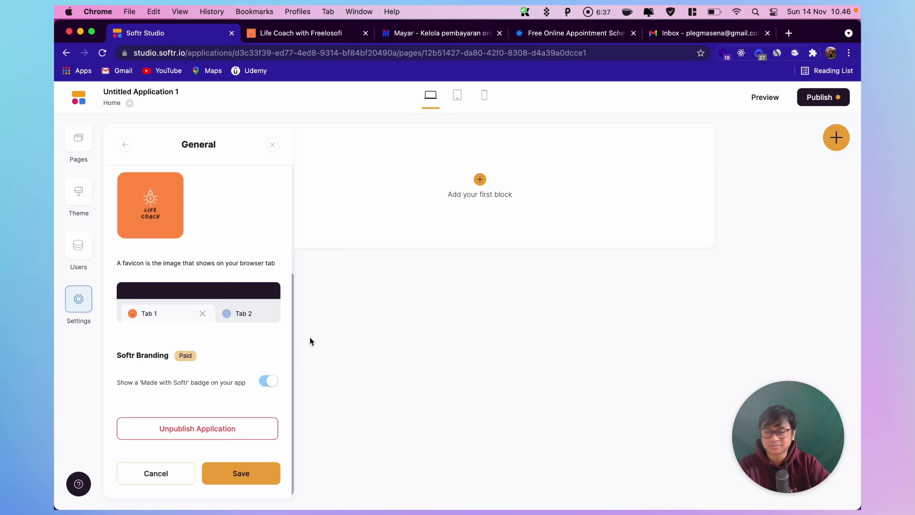
# Step: Review the application name, subdomain and favicon, and save the general settings
pyautogui.scroll(5, 217, 310)
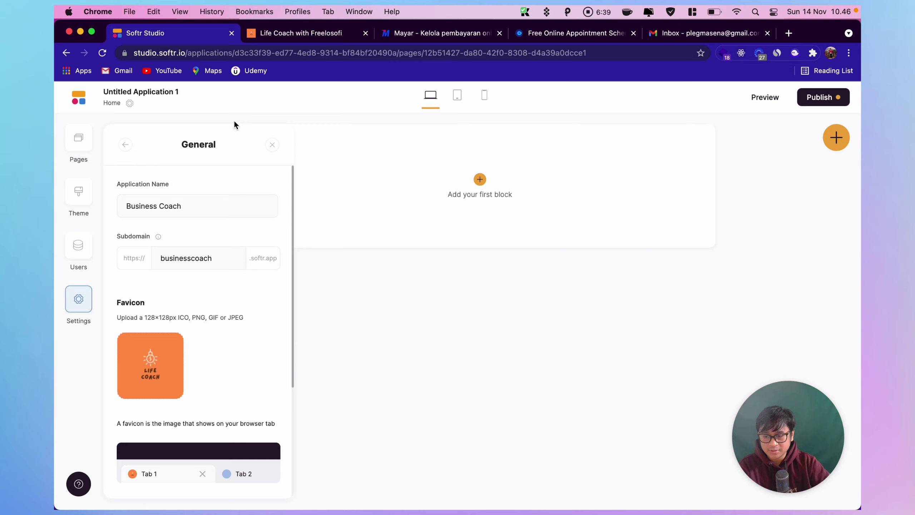
pyautogui.scroll(-5, 205, 263)
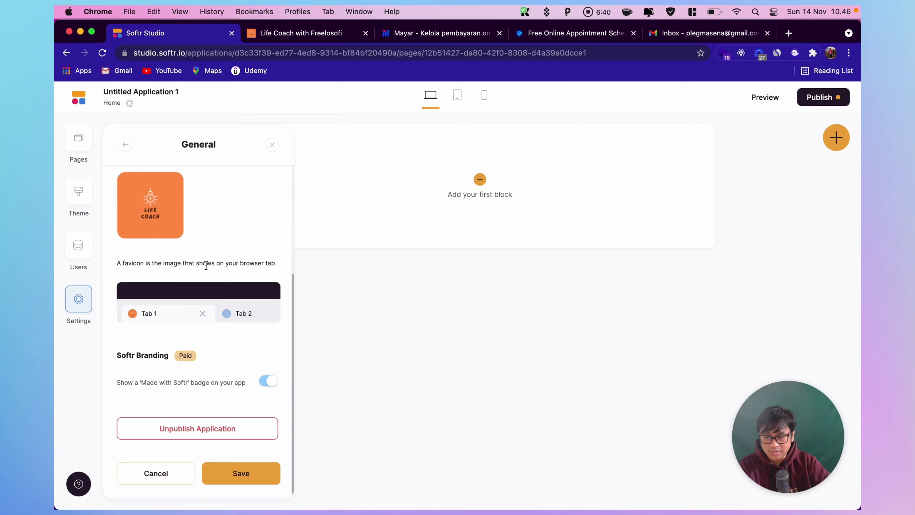
pyautogui.click(244, 474)
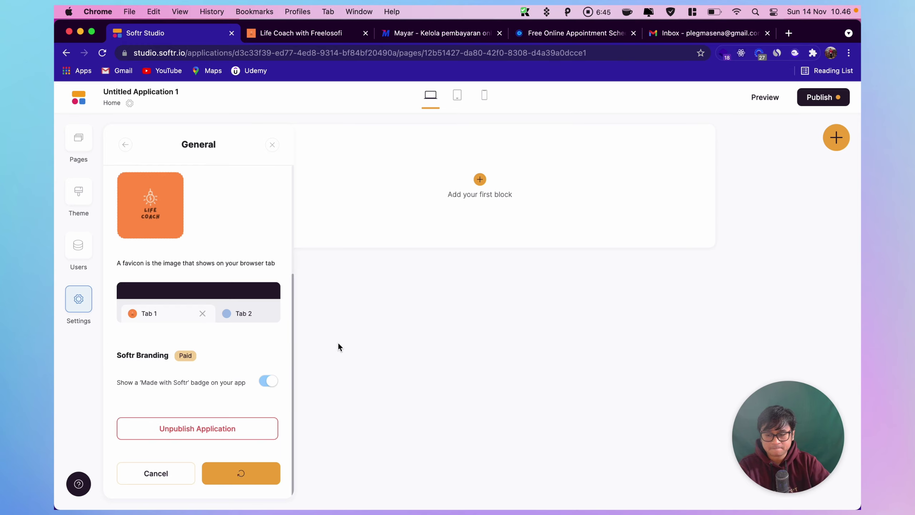
# Step: View the Custom Domain settings, compare them with the example site's address, and return to the settings overview
pyautogui.click(276, 240)
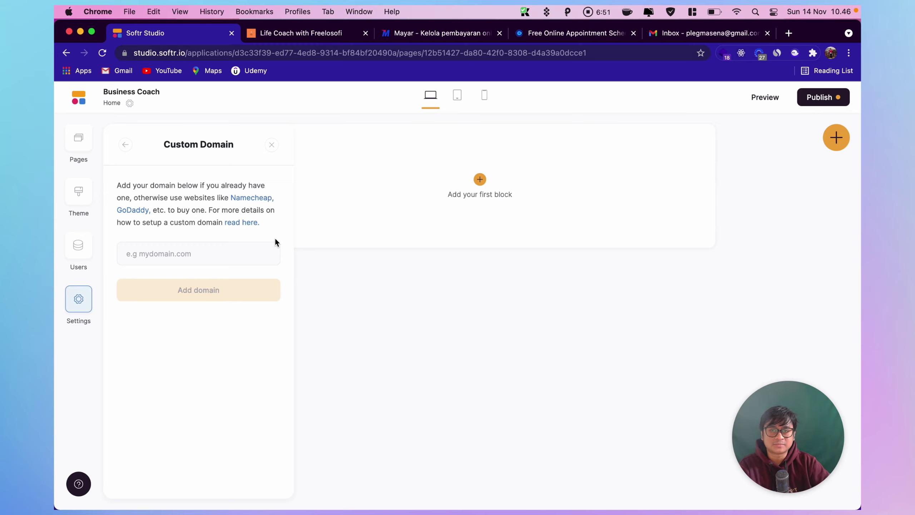
pyautogui.click(325, 33)
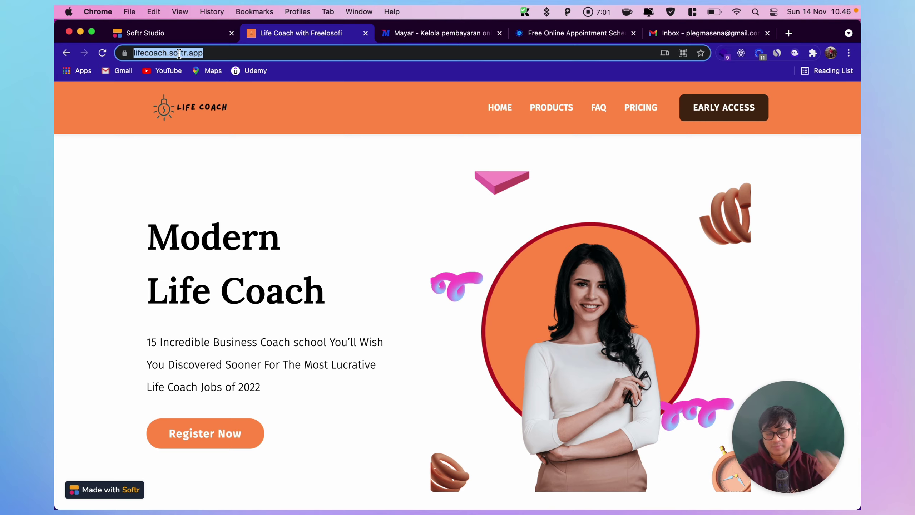
pyautogui.click(195, 37)
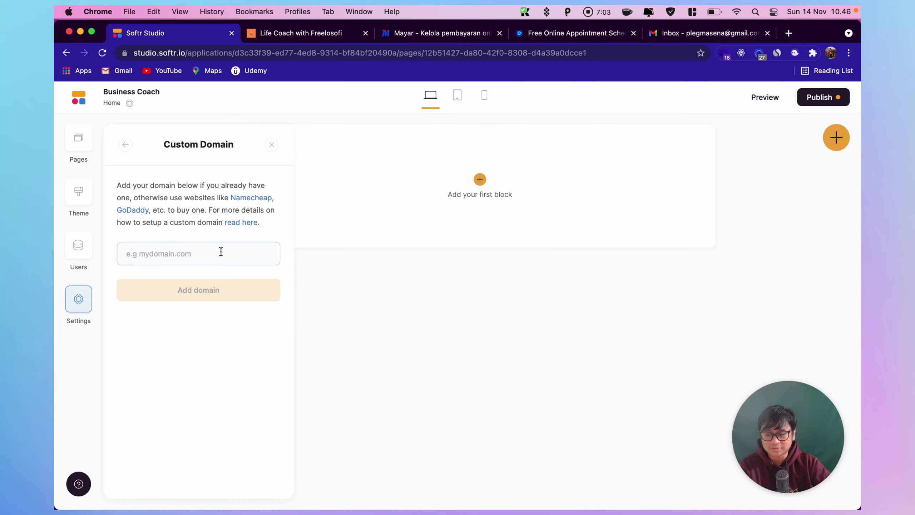
pyautogui.click(126, 145)
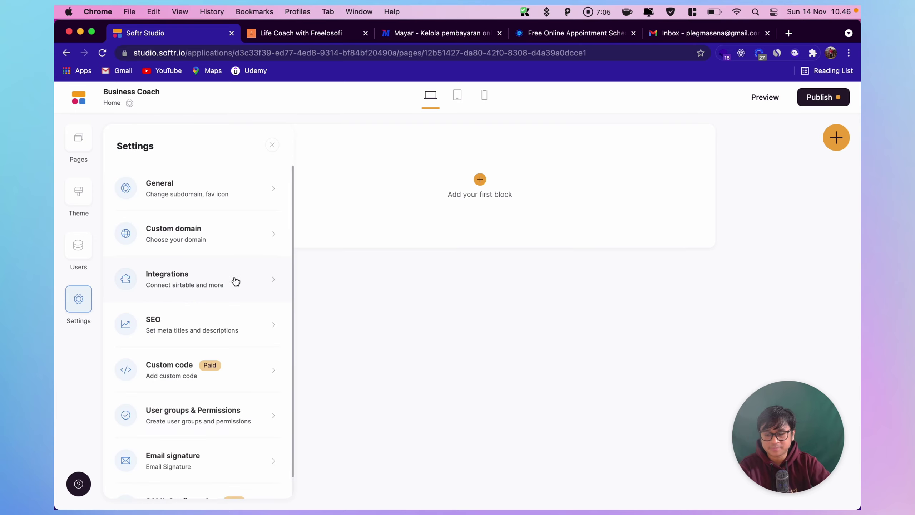
# Step: Browse the available integrations, expanding Google Sign In and Google Analytics, and return to the settings overview
pyautogui.click(265, 286)
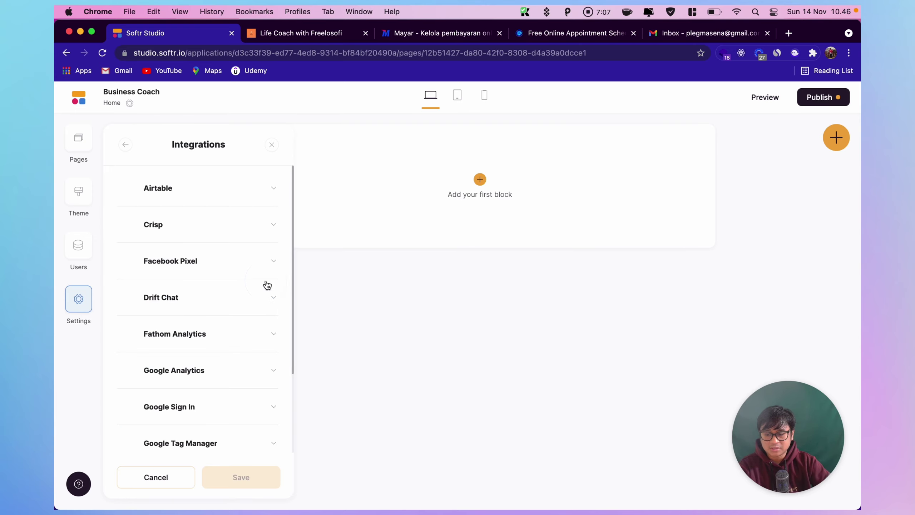
pyautogui.scroll(-5, 237, 267)
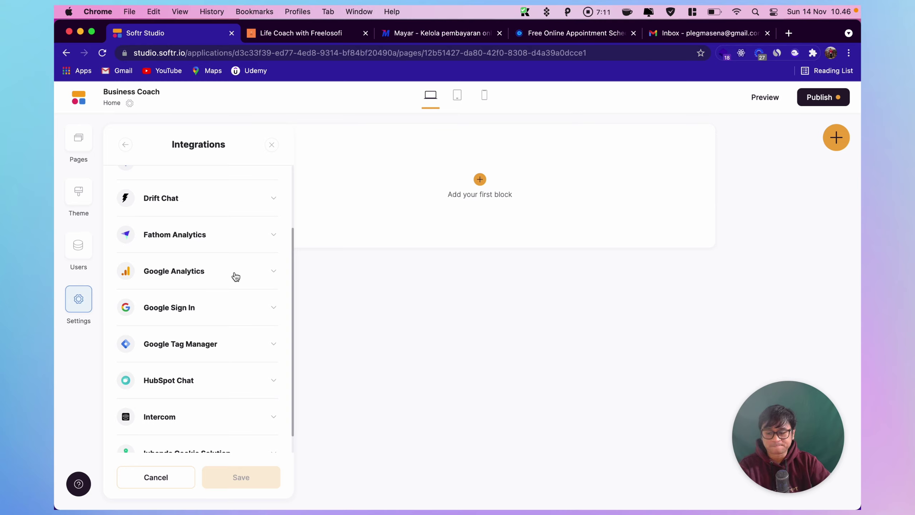
pyautogui.click(270, 307)
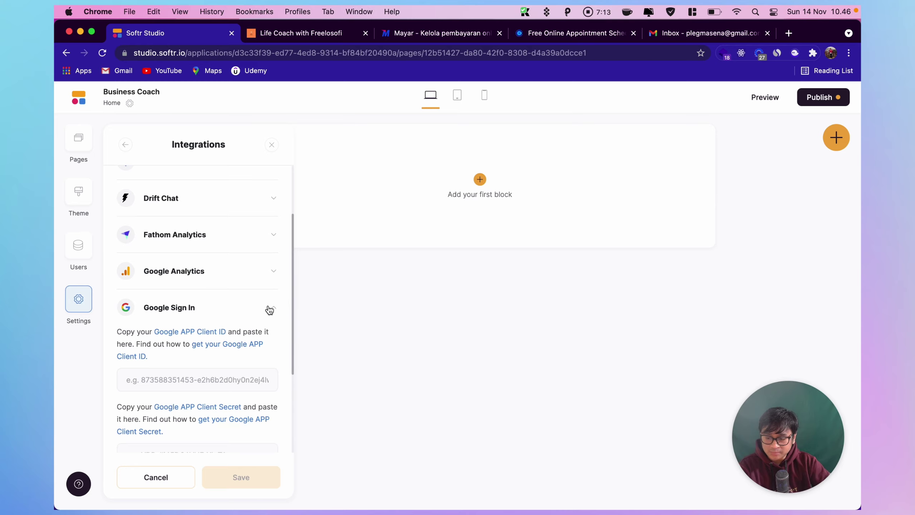
pyautogui.click(272, 277)
pyautogui.scroll(3, 183, 217)
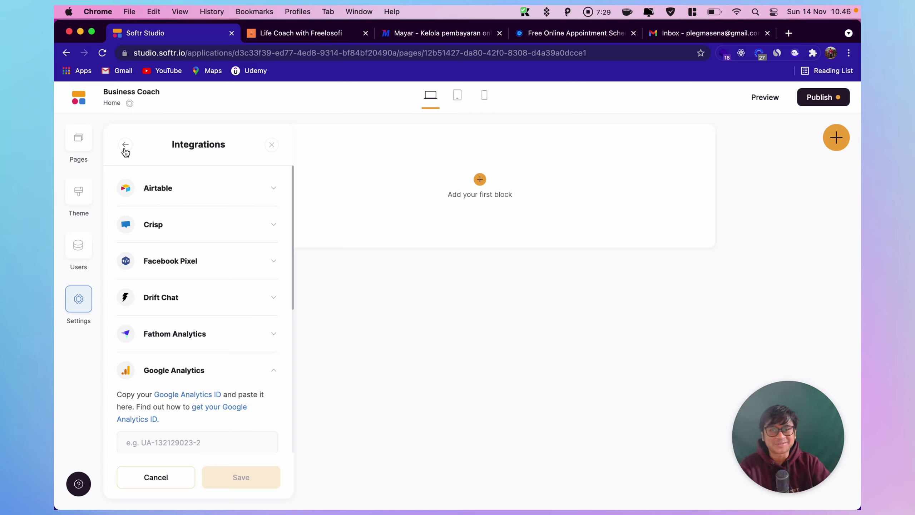
pyautogui.click(125, 148)
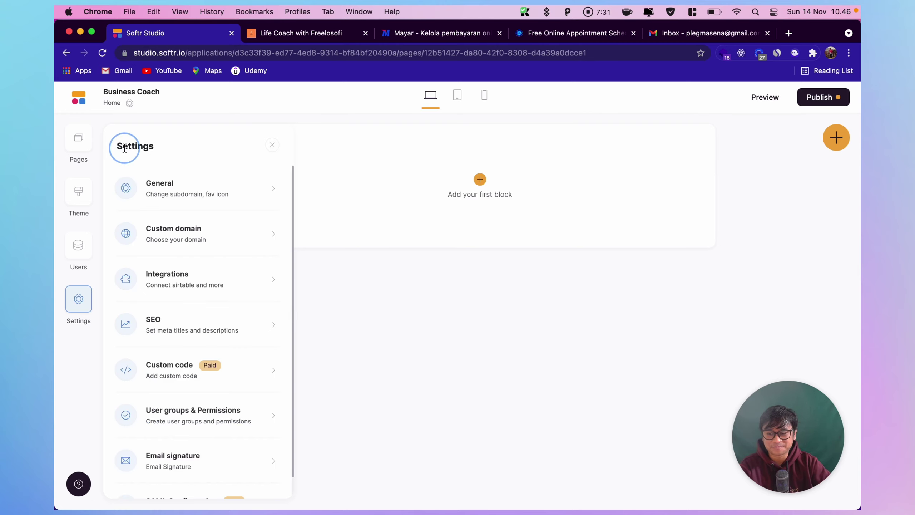
# Step: Review the SEO settings for Google Site Verification and robots.txt, and look over the remaining settings categories
pyautogui.click(272, 321)
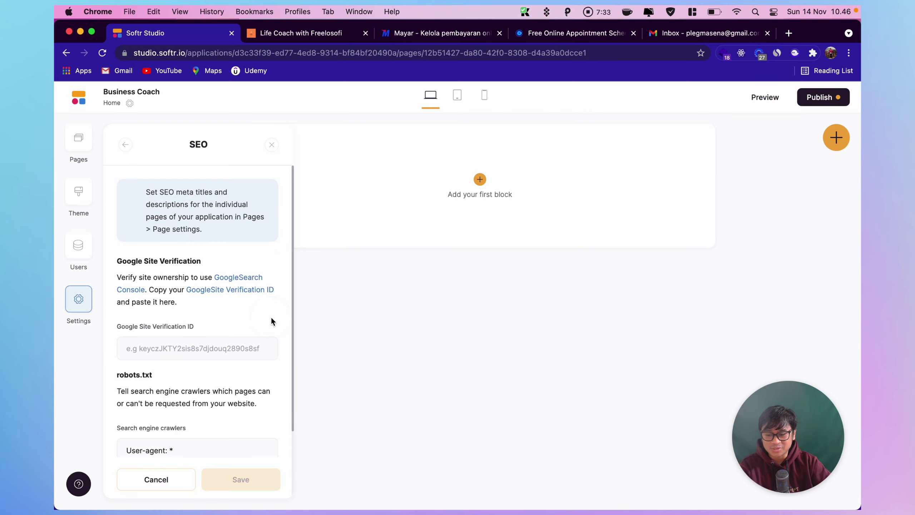
pyautogui.scroll(-3, 229, 302)
pyautogui.scroll(5, 230, 302)
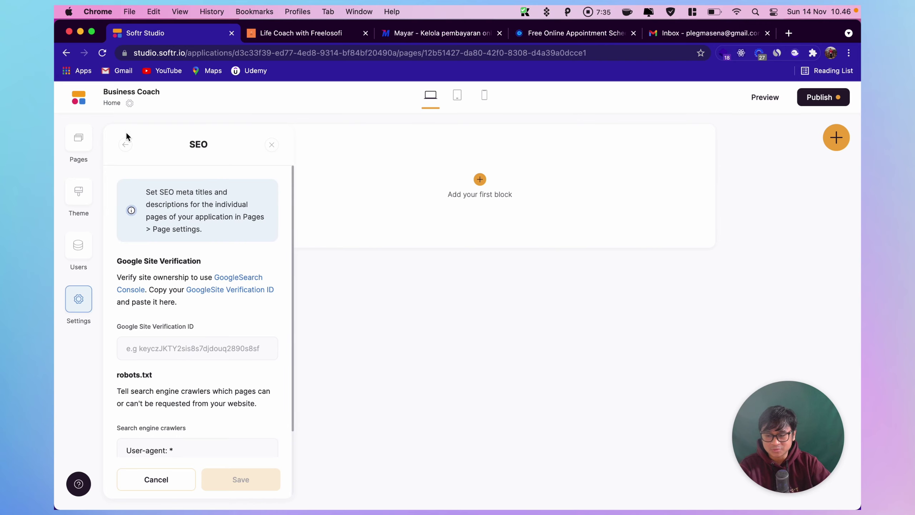
pyautogui.click(125, 144)
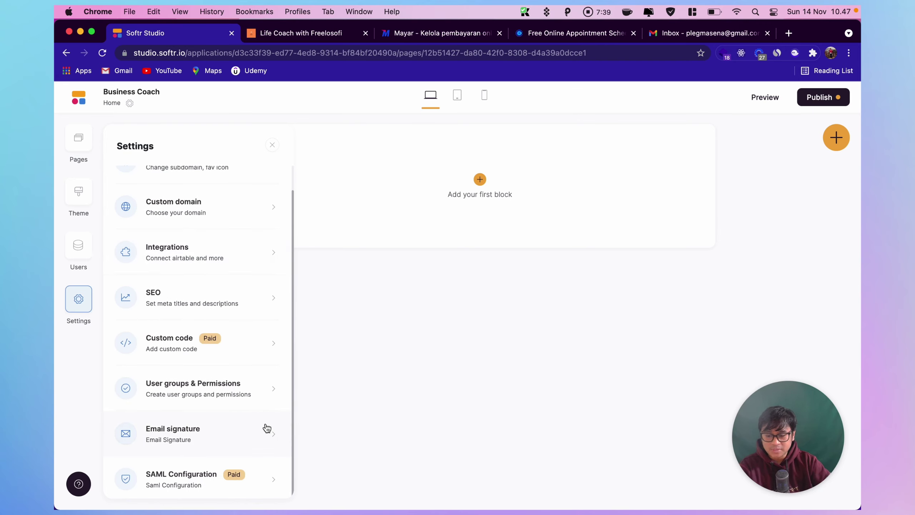
pyautogui.scroll(2, 231, 367)
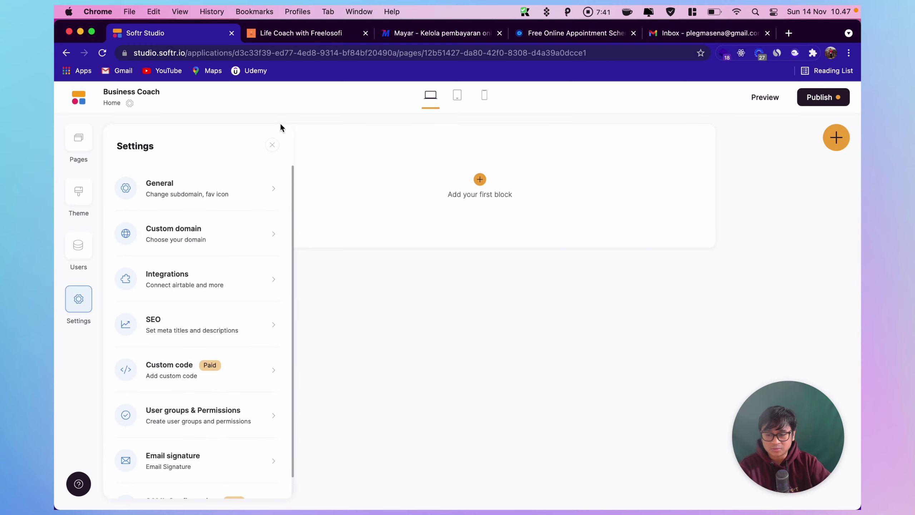
# Step: Close the settings overview, open the theme options and set the heading font to Inter
pyautogui.click(273, 146)
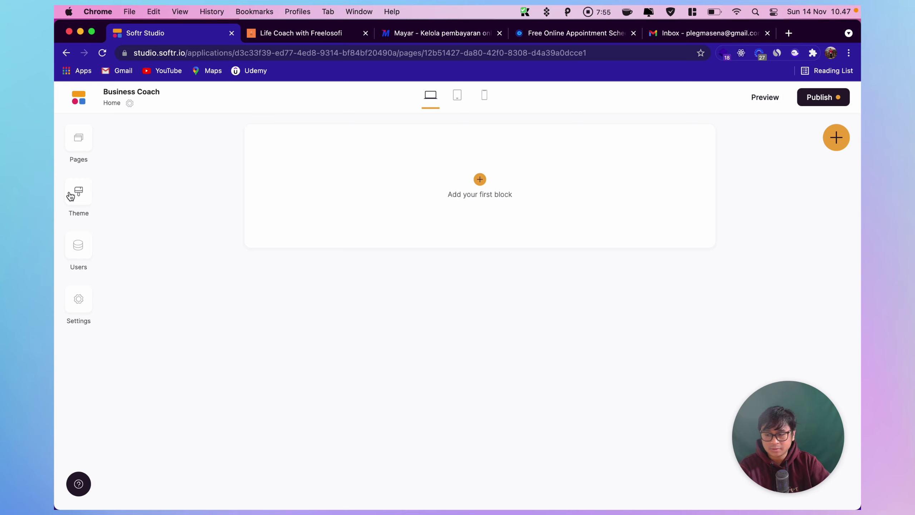
pyautogui.click(82, 199)
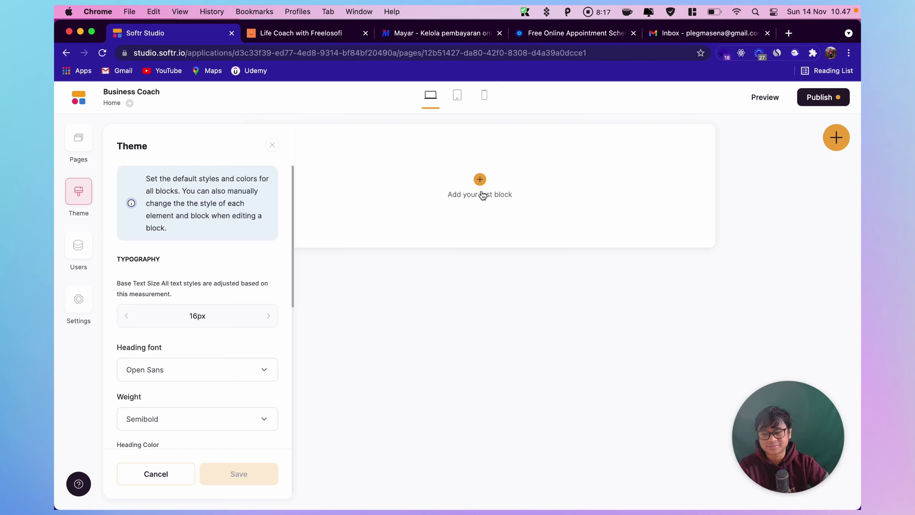
pyautogui.scroll(-3, 207, 288)
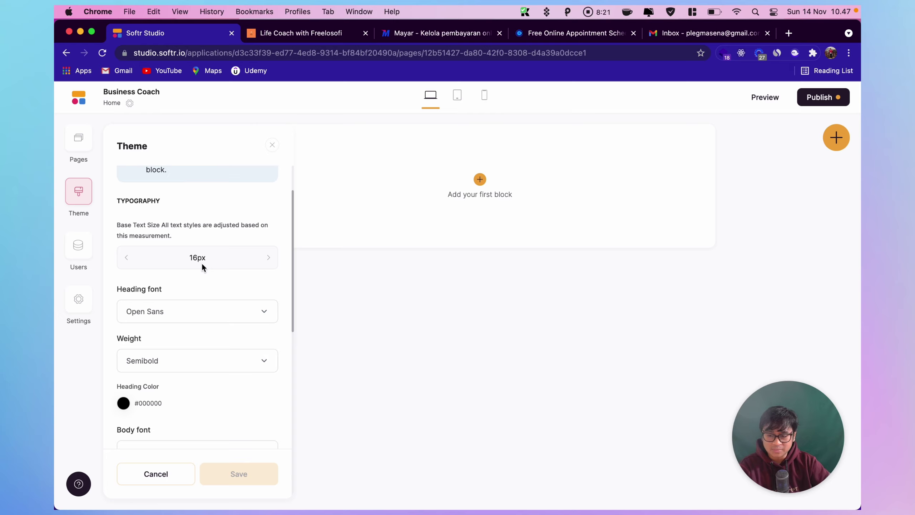
pyautogui.scroll(-2, 207, 280)
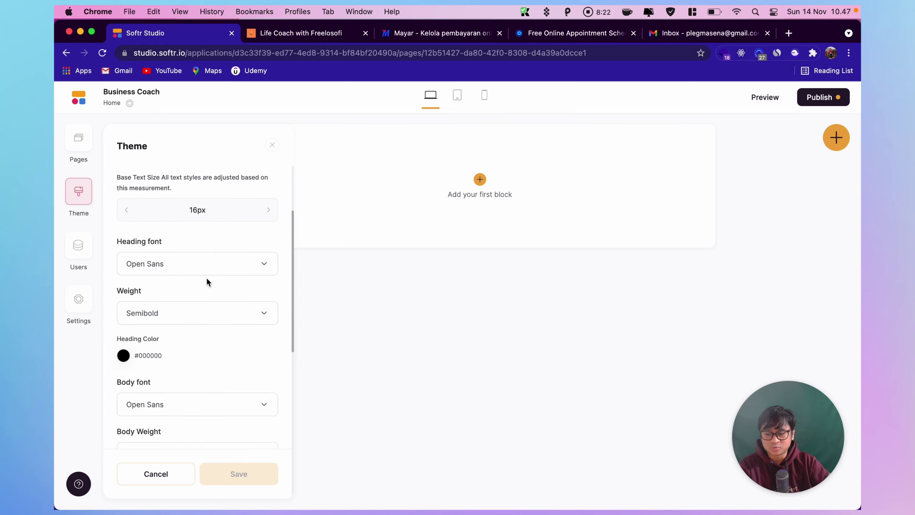
pyautogui.click(187, 267)
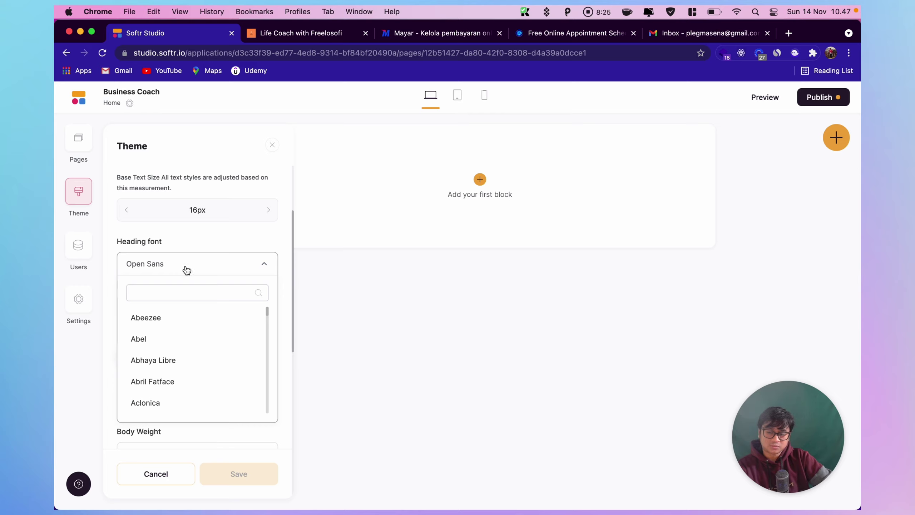
pyautogui.click(186, 292)
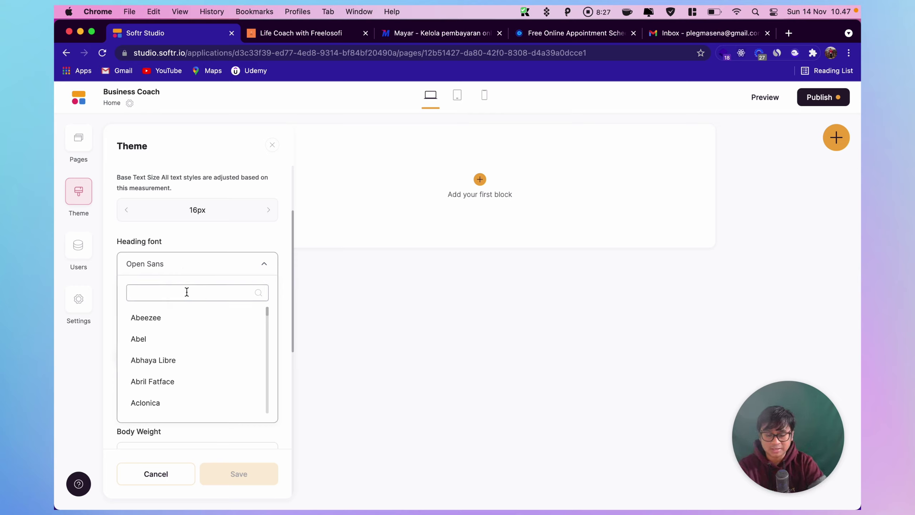
pyautogui.write('inter')
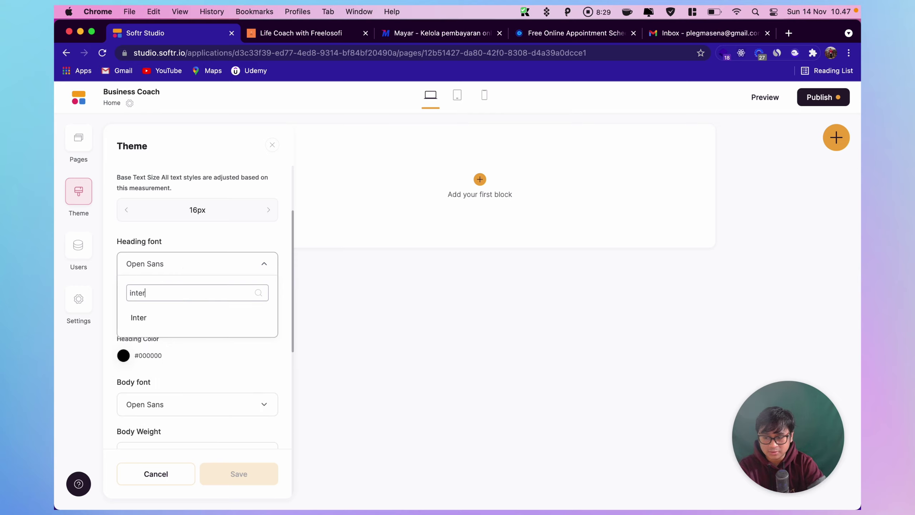
pyautogui.click(157, 319)
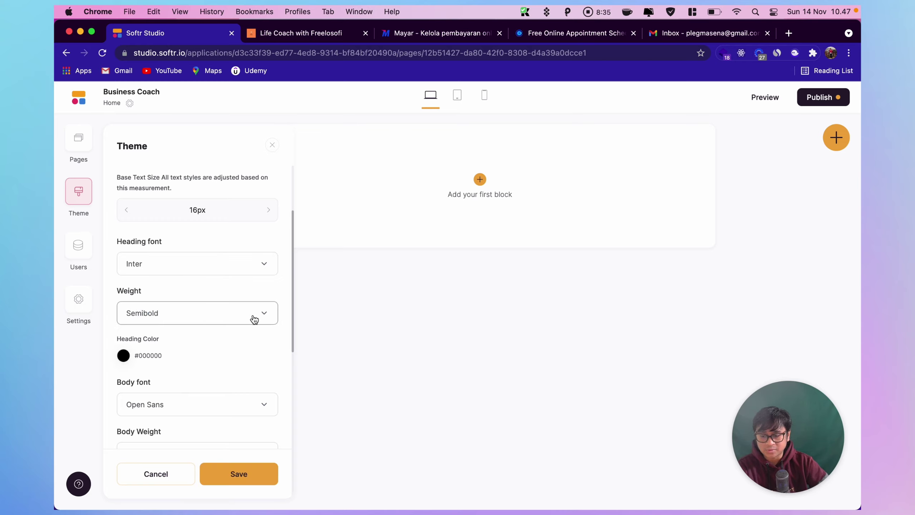
# Step: Look over the theme's color options, then open ColorHub in a new tab and start choosing a palette
pyautogui.scroll(-4, 255, 319)
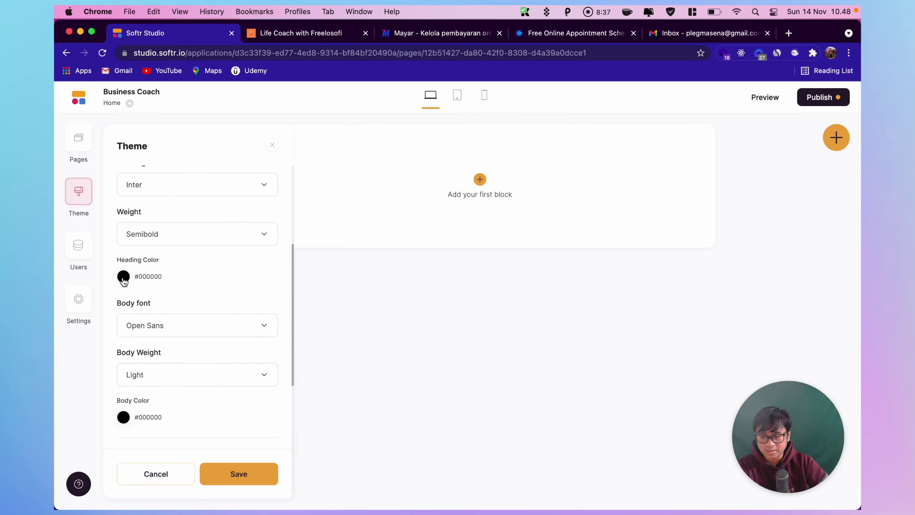
pyautogui.scroll(-4, 266, 302)
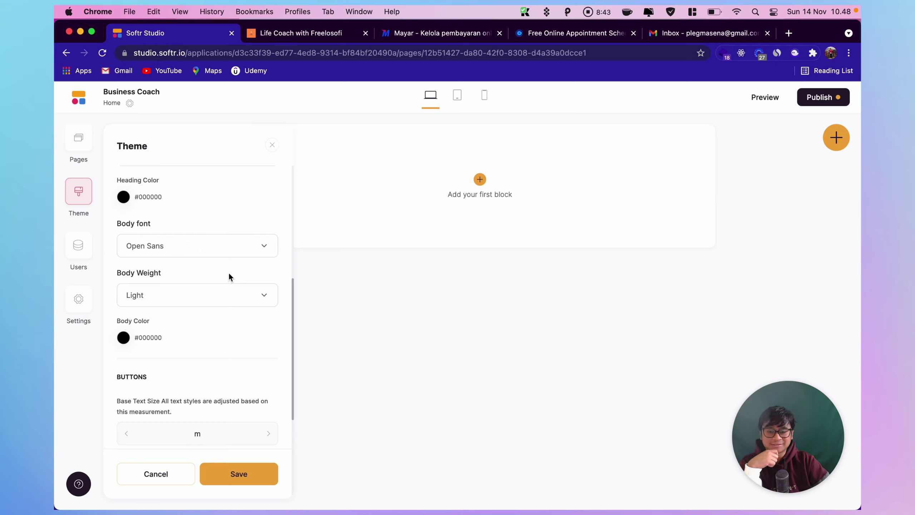
pyautogui.click(788, 33)
pyautogui.write('color')
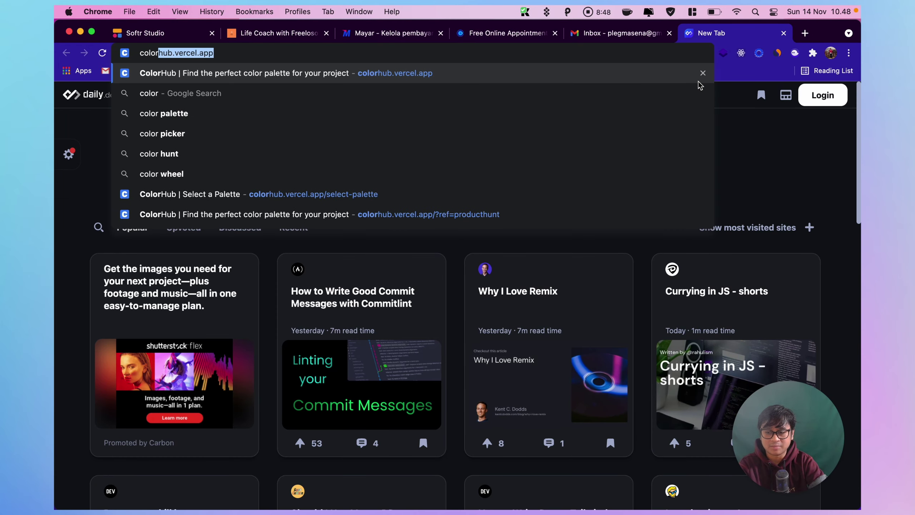
pyautogui.press('Return')
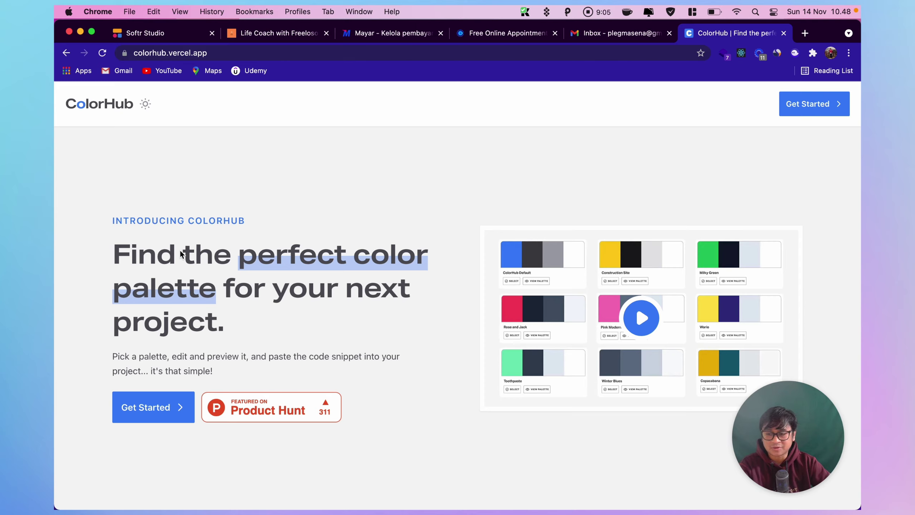
pyautogui.click(156, 408)
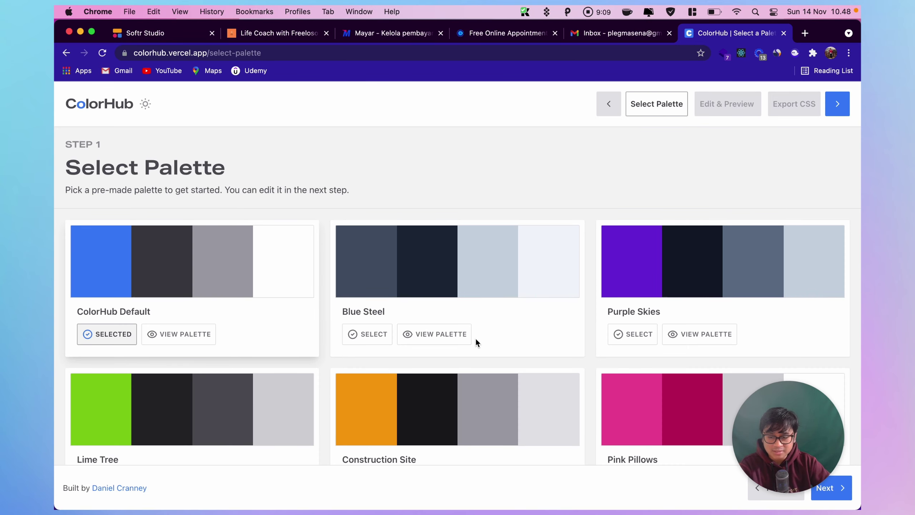
# Step: Browse ColorHub's pre-made palettes and select the Violetta palette
pyautogui.scroll(-3, 475, 337)
pyautogui.scroll(-12, 475, 339)
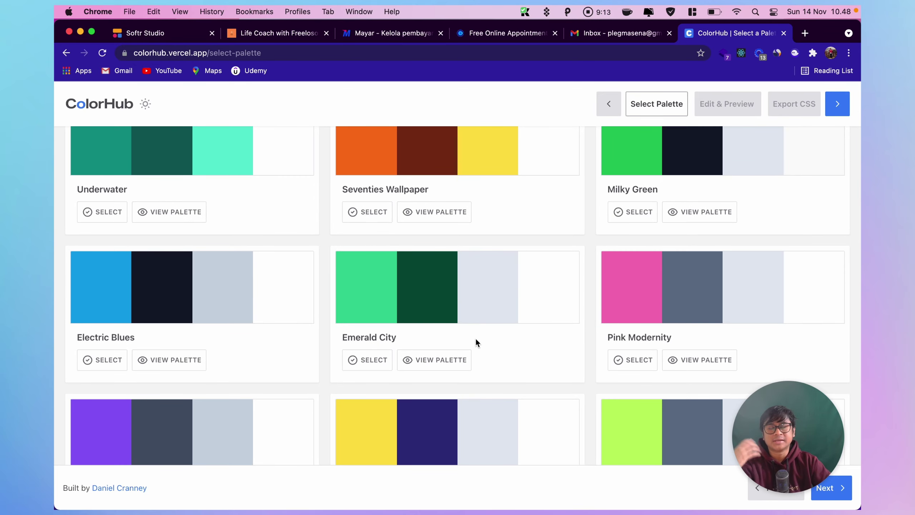
pyautogui.scroll(-4, 475, 340)
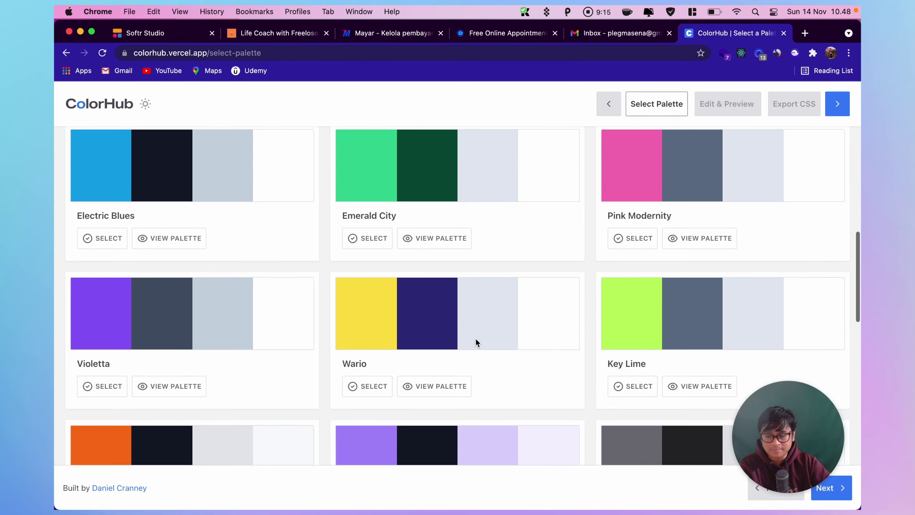
pyautogui.moveTo(89, 271)
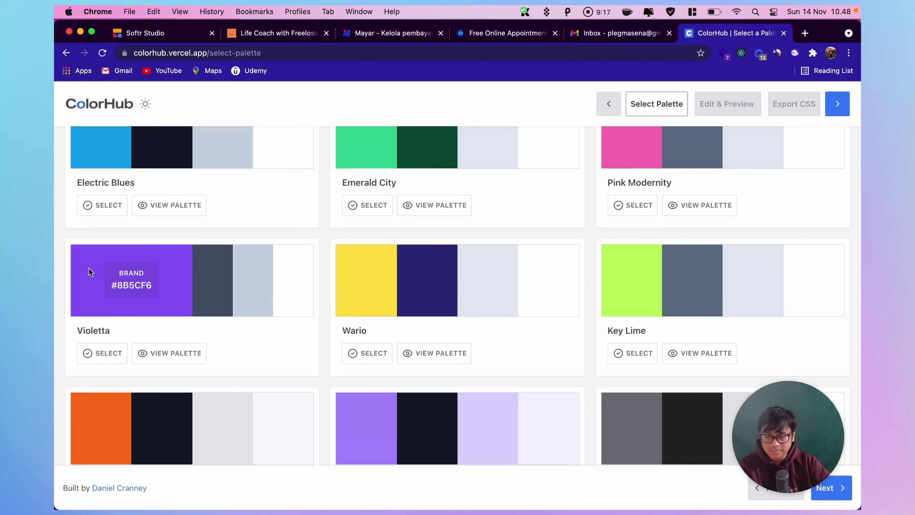
pyautogui.click(108, 353)
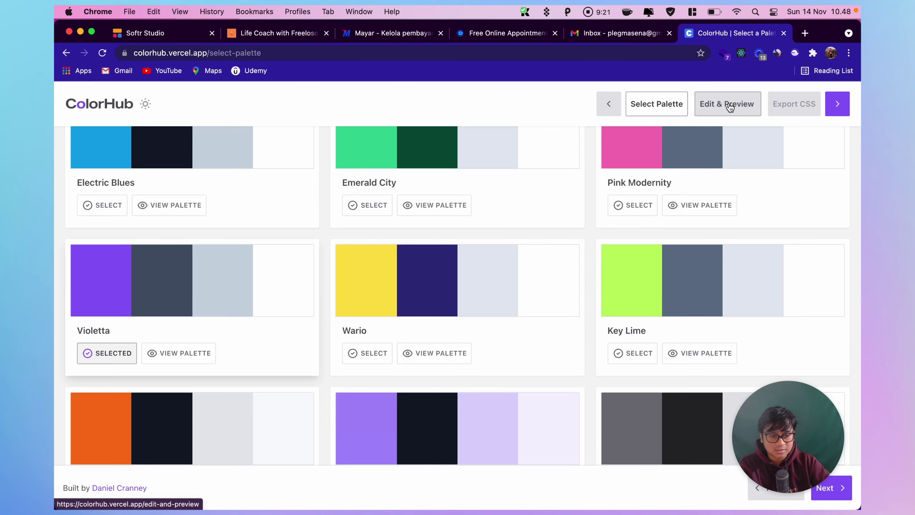
# Step: Preview the Violetta palette on ColorHub's sample layouts, such as Landing Page #1 and Landing Page #2
pyautogui.click(728, 105)
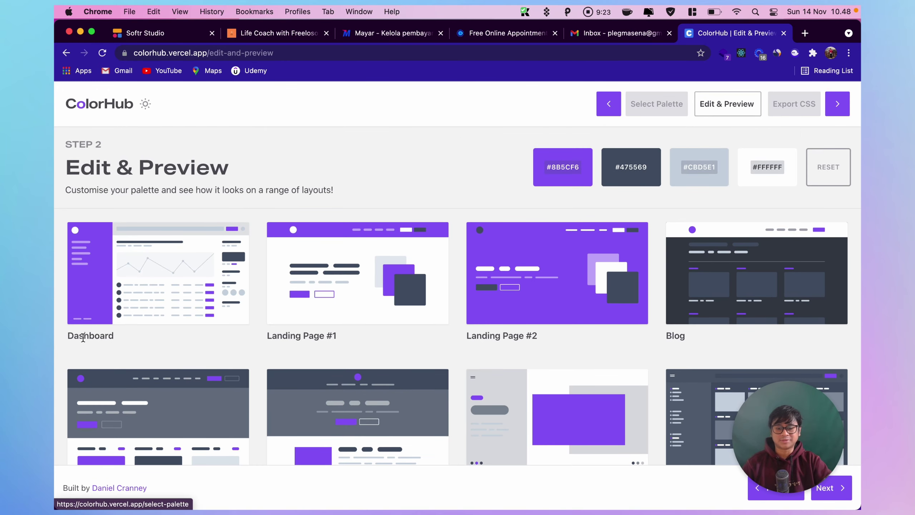
pyautogui.scroll(-2, 547, 348)
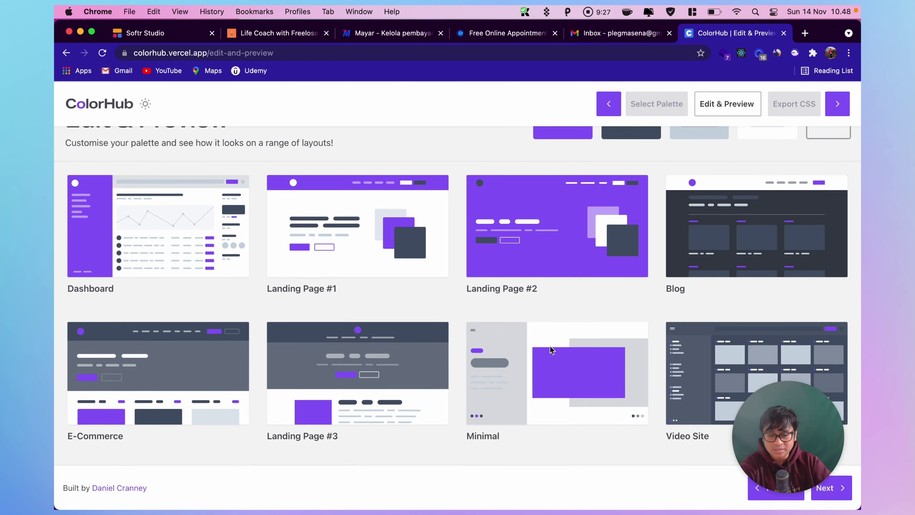
pyautogui.scroll(2, 550, 350)
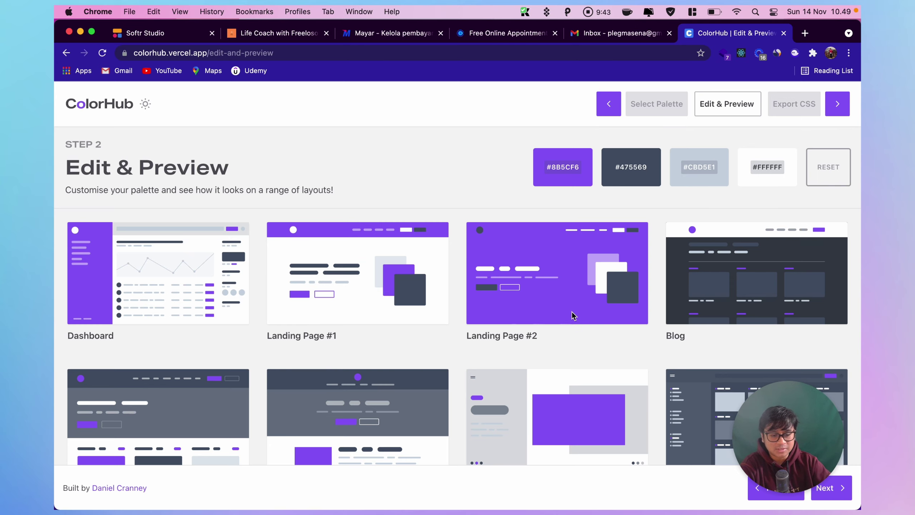
pyautogui.scroll(-1, 729, 339)
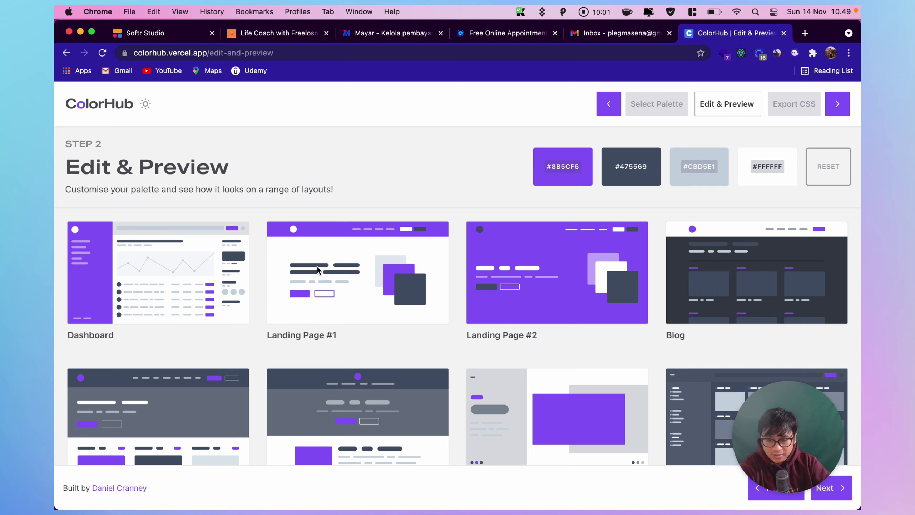
# Step: Capture the Violetta palette's dark color code, #475569, from the screen and switch back to Softr Studio
pyautogui.click(636, 169)
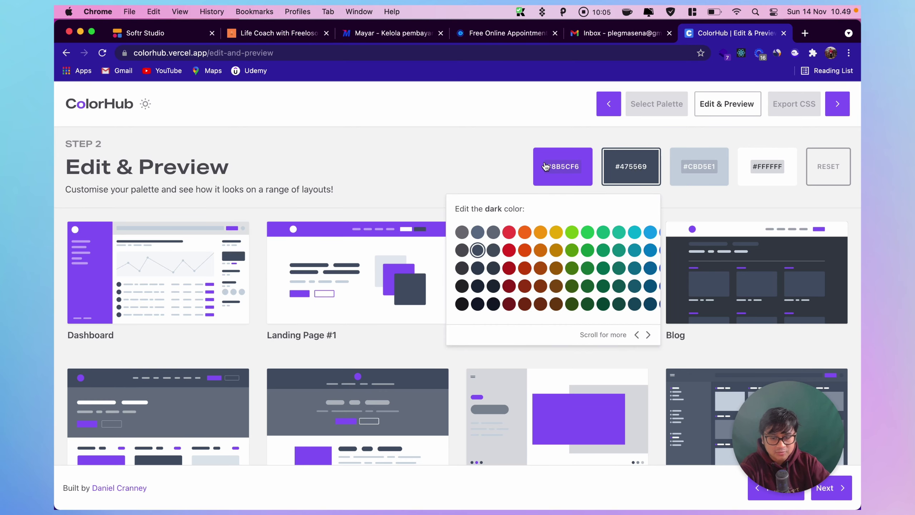
pyautogui.click(646, 170)
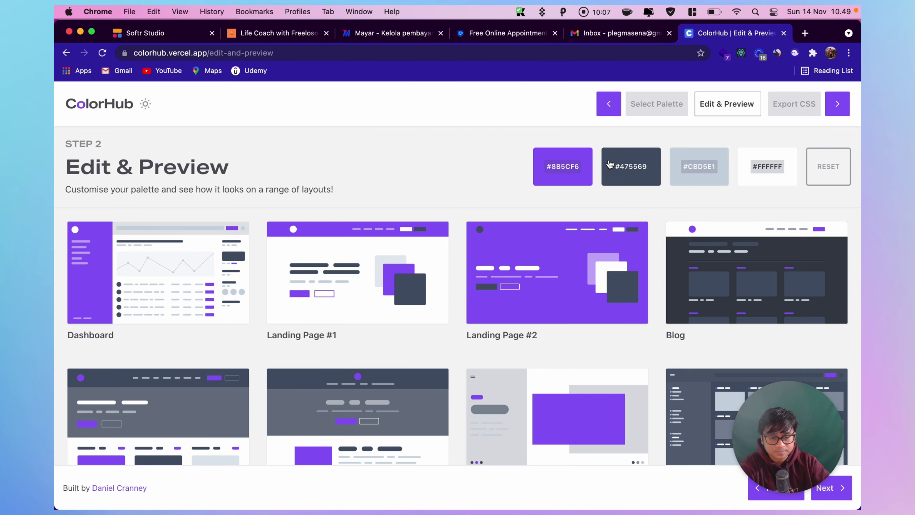
pyautogui.click(640, 171)
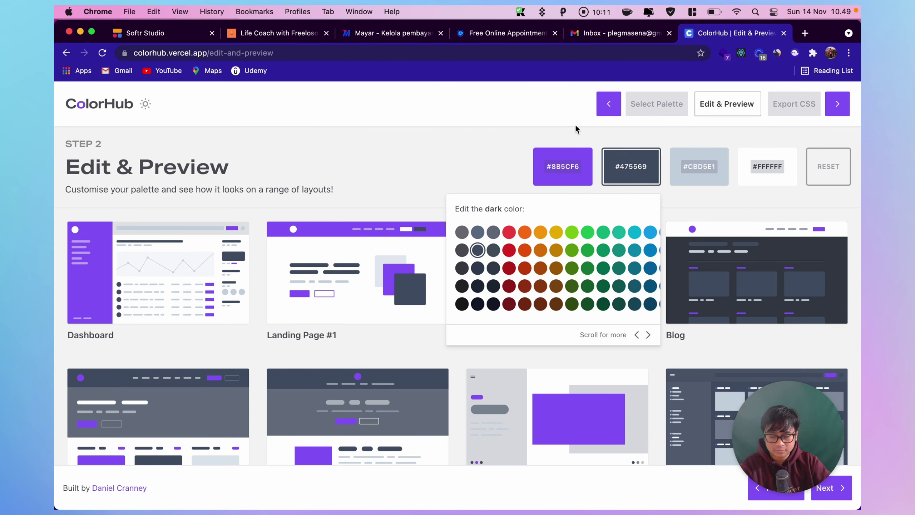
pyautogui.hotkey('alt', '3')
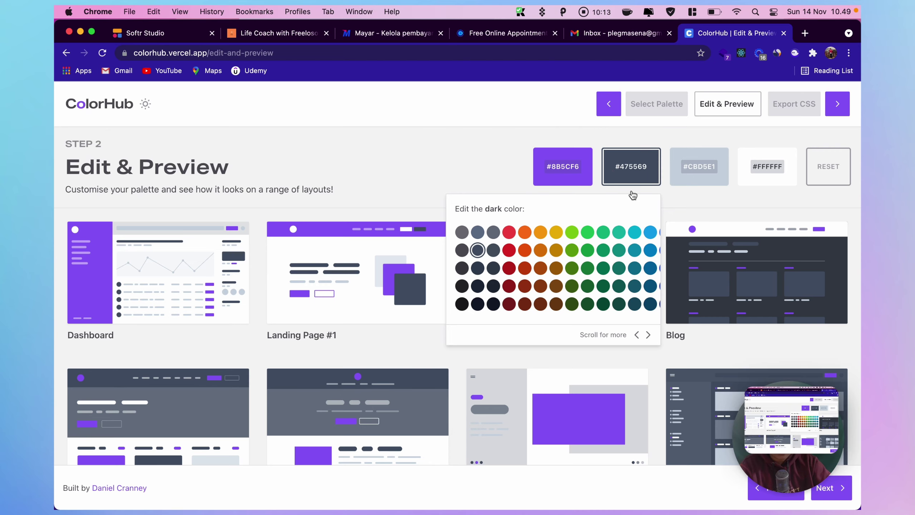
pyautogui.click(833, 396)
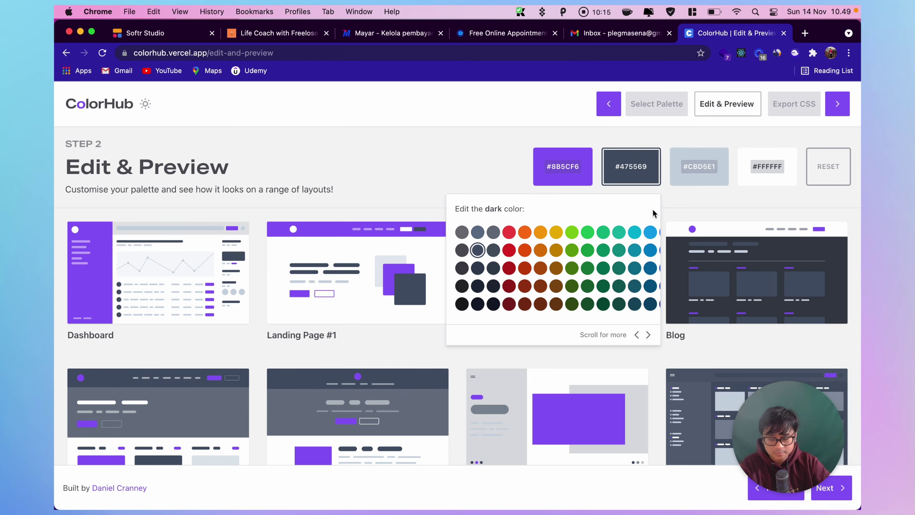
pyautogui.hotkey('alt', '4')
pyautogui.moveTo(613, 161); pyautogui.dragTo(649, 173)
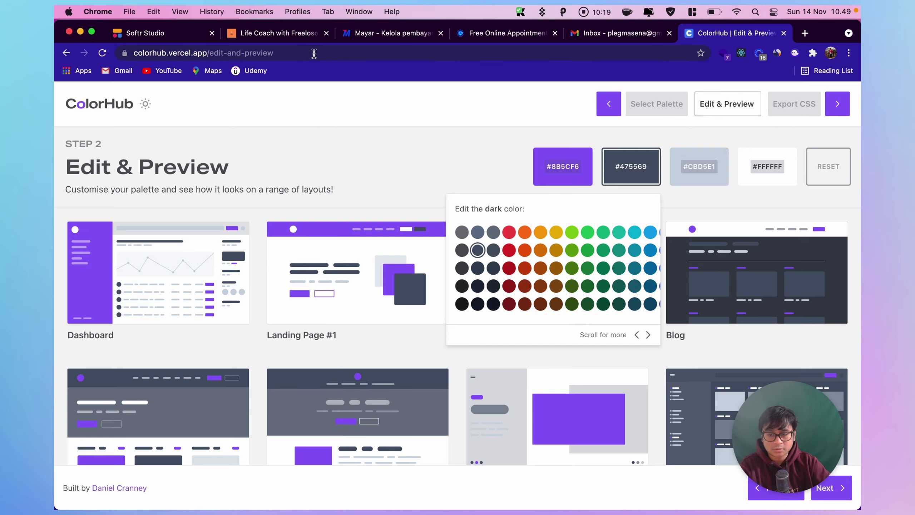
pyautogui.click(180, 33)
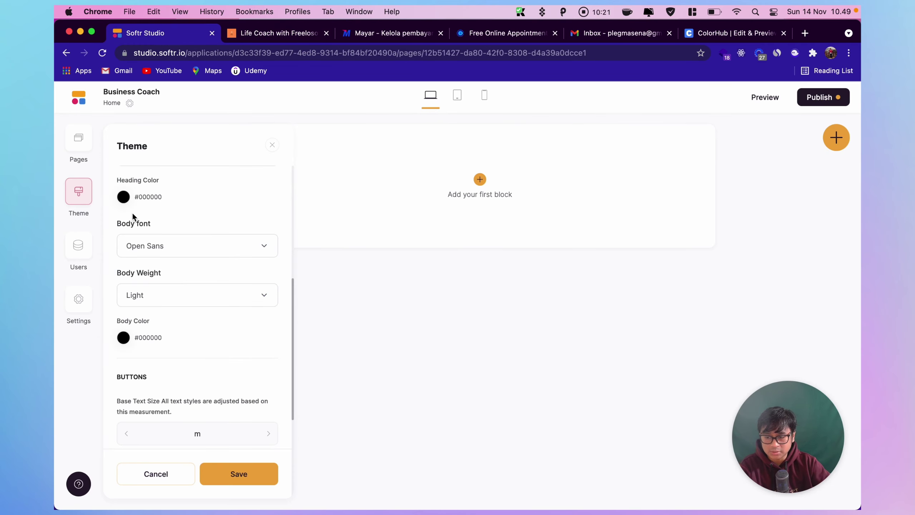
# Step: Try to paste the captured color code directly over the theme's heading color value
pyautogui.click(124, 197)
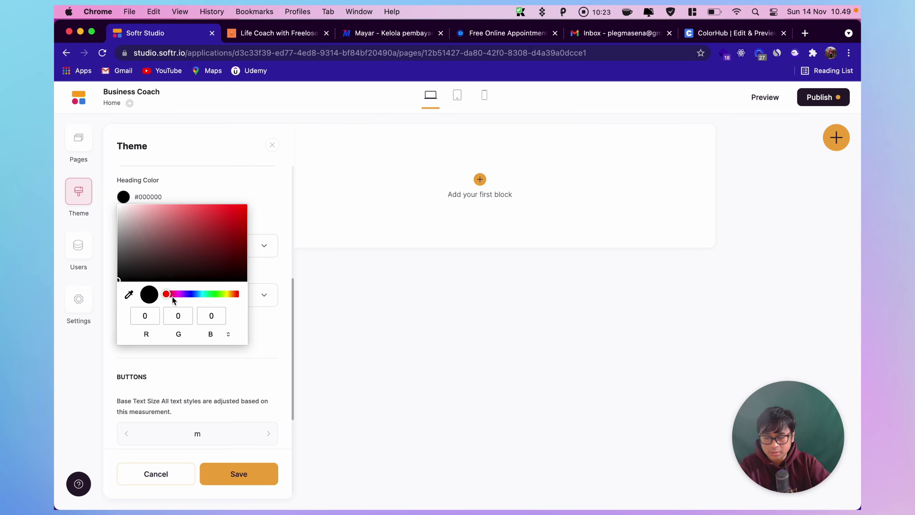
pyautogui.click(153, 197)
pyautogui.moveTo(163, 197); pyautogui.dragTo(133, 195)
pyautogui.press('super+v')
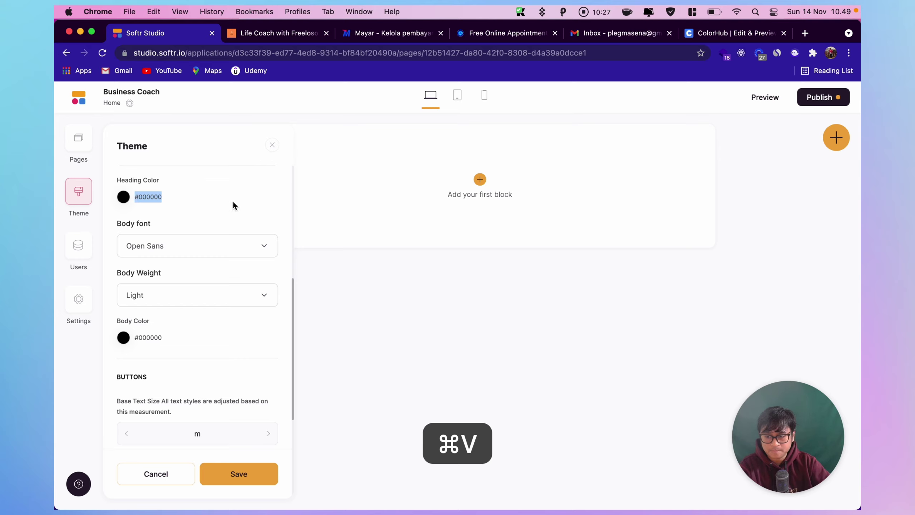
pyautogui.click(191, 196)
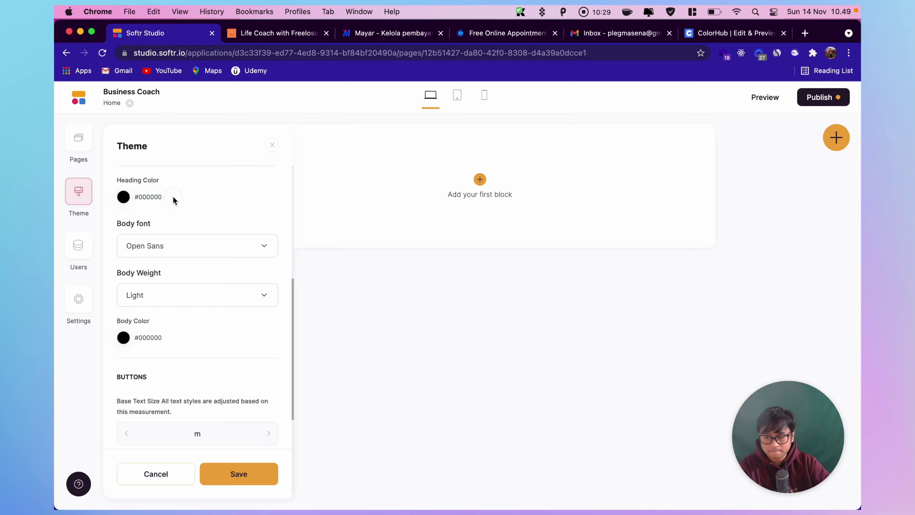
pyautogui.doubleClick(153, 196)
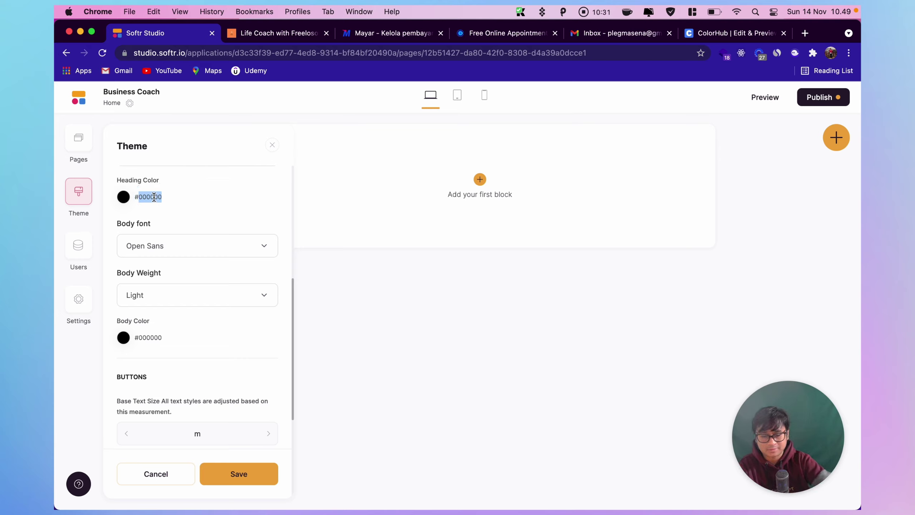
# Step: Switch the heading color picker to HEX and try to paste the captured color code over its value
pyautogui.click(124, 198)
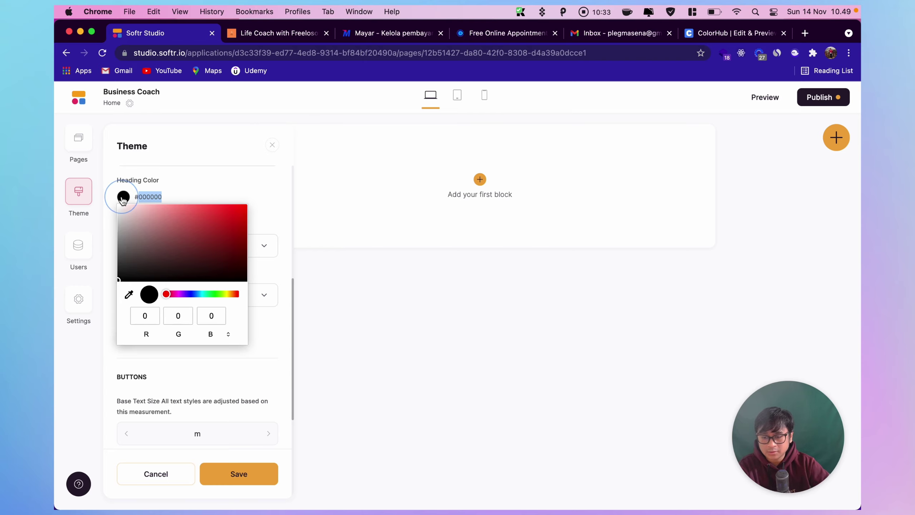
pyautogui.click(229, 333)
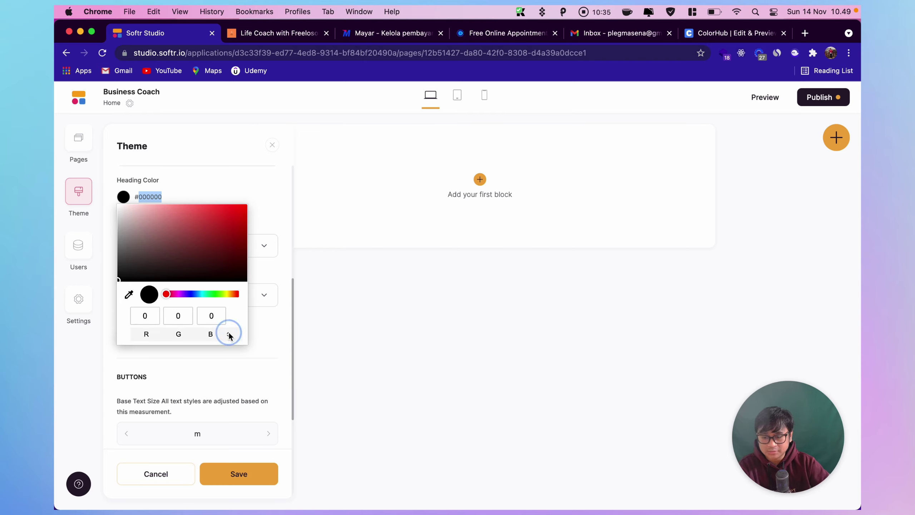
pyautogui.click(229, 335)
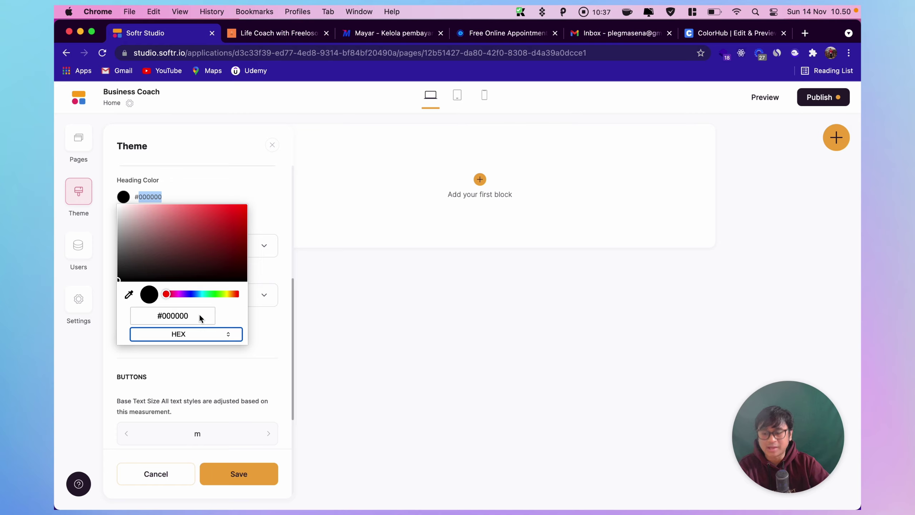
pyautogui.click(168, 314)
pyautogui.moveTo(214, 322); pyautogui.dragTo(150, 316)
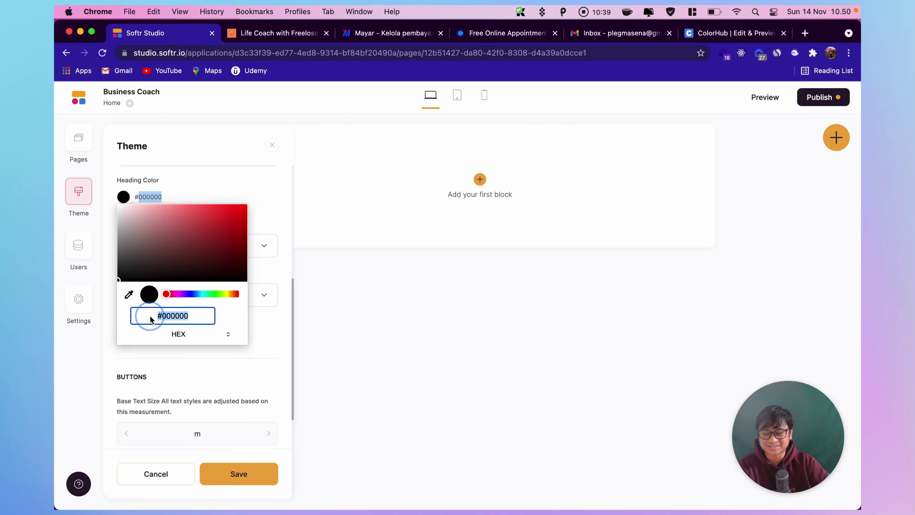
pyautogui.press('super+v')
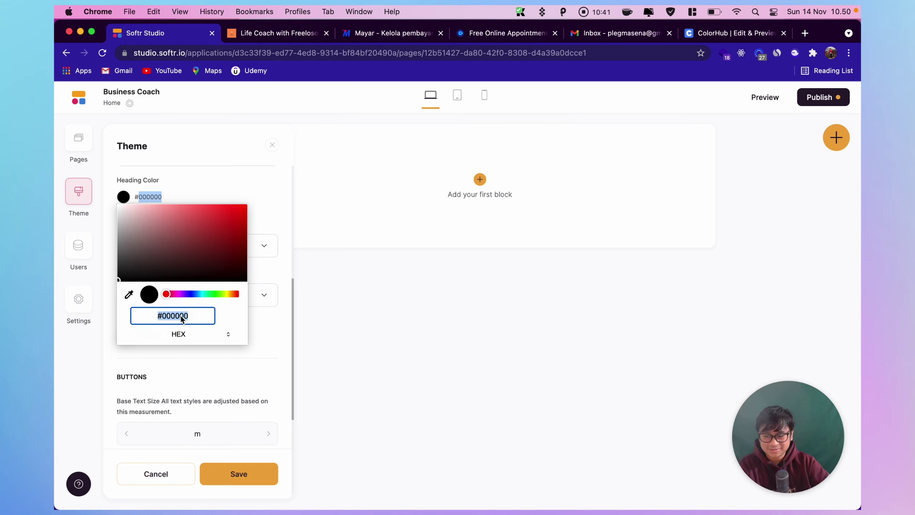
pyautogui.press('super+v')
# Step: Check the clipboard history for the captured color code and return to the theme settings
pyautogui.press('super+Tab')
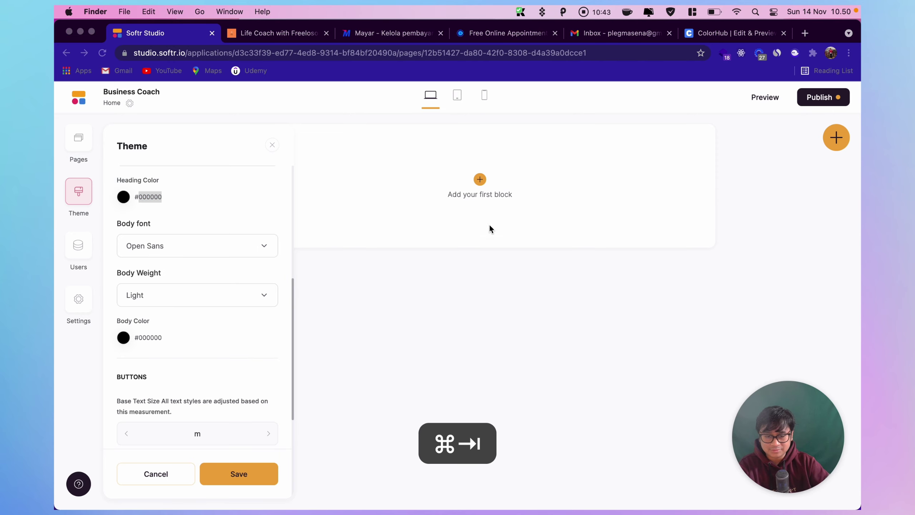
pyautogui.press('shift+super+v')
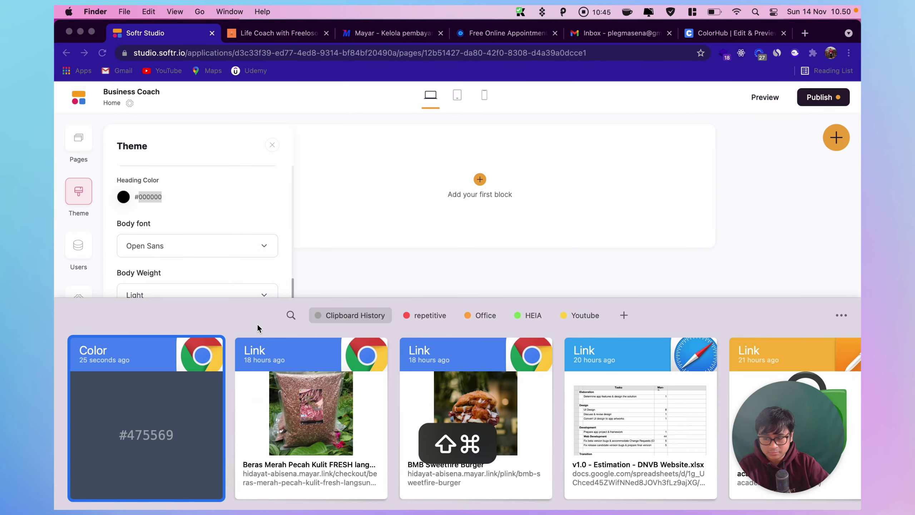
pyautogui.press('Escape')
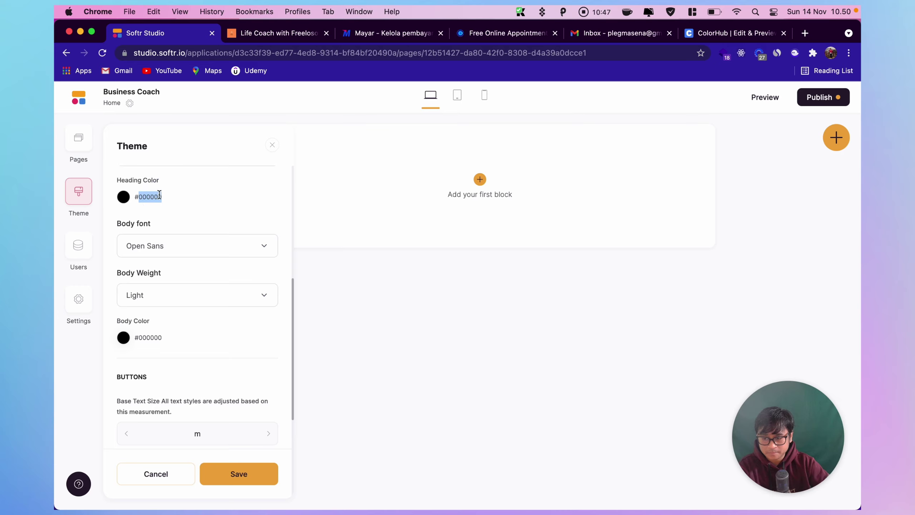
# Step: Reopen the heading color picker in HEX mode, retry pasting the color code, and try its eyedropper
pyautogui.click(123, 196)
pyautogui.click(228, 335)
pyautogui.click(228, 335)
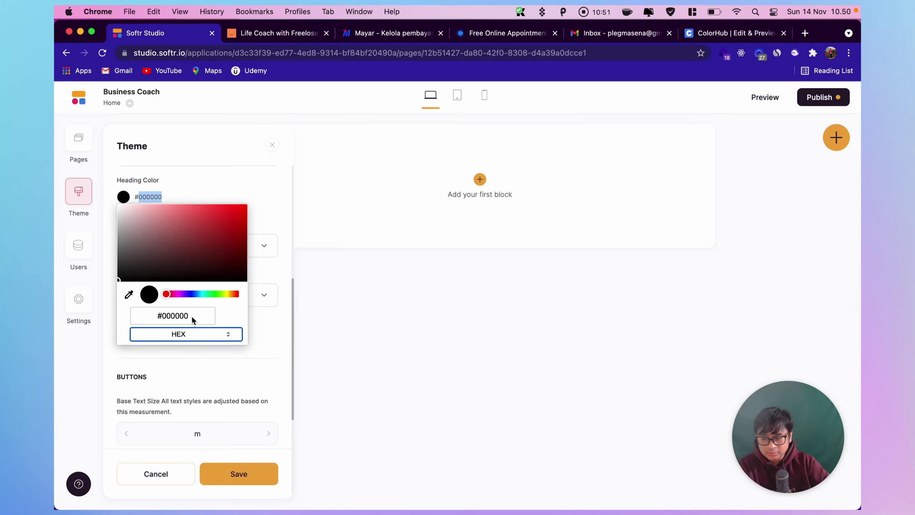
pyautogui.click(179, 316)
pyautogui.press('super+v')
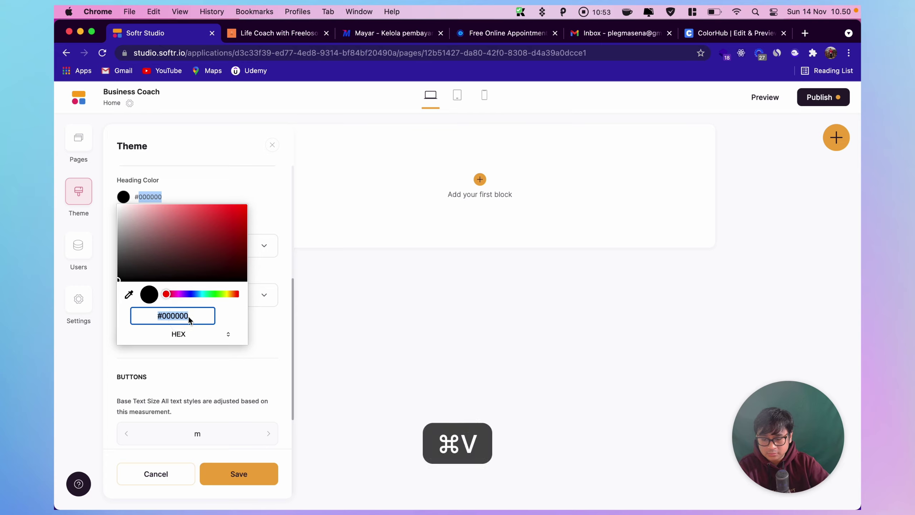
pyautogui.click(128, 294)
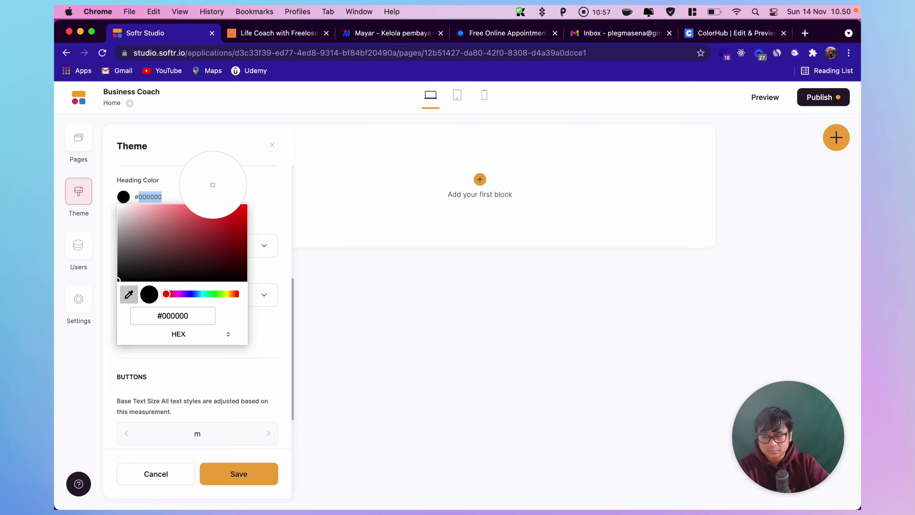
pyautogui.press('Escape')
# Step: Clear the heading color's HEX digits and try to paste the captured code after the # sign
pyautogui.click(188, 318)
pyautogui.press('BackSpace')
pyautogui.press('BackSpace')
pyautogui.press('BackSpace')
pyautogui.press('BackSpace')
pyautogui.press('BackSpace')
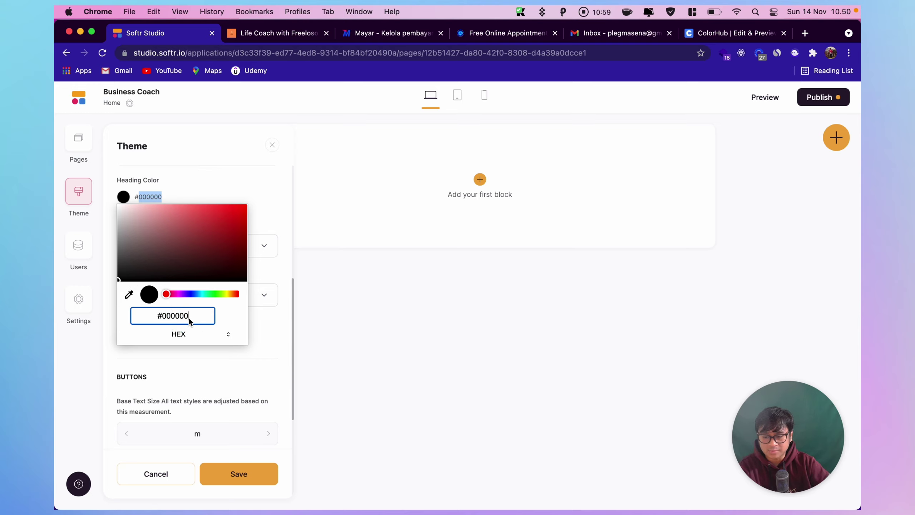
pyautogui.press('BackSpace')
pyautogui.press('BackSpace')
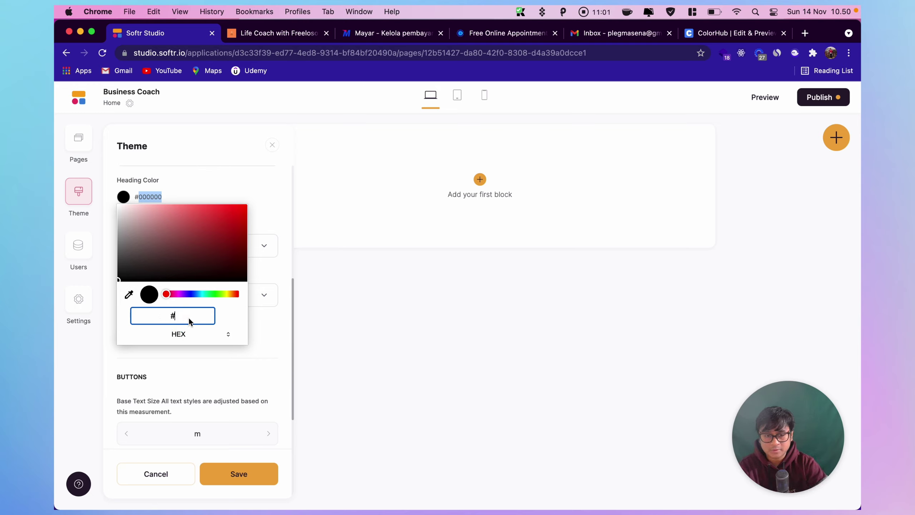
pyautogui.press('super+v')
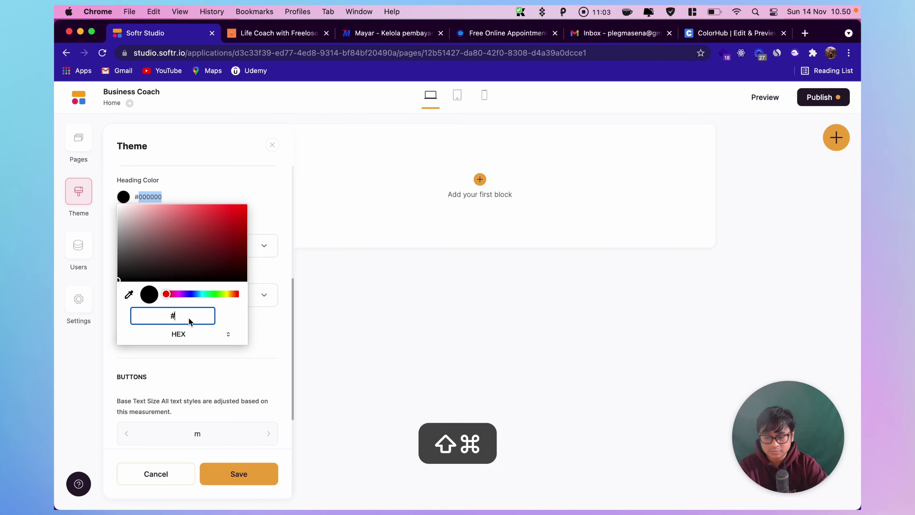
# Step: Try to retrieve the color code by searching the clipboard history for 475, and keep the unsaved theme changes
pyautogui.press('shift+super+v')
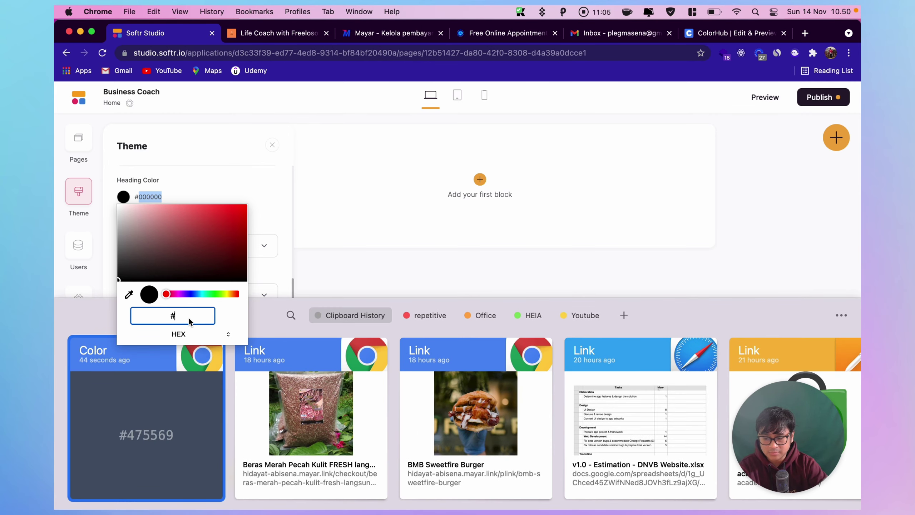
pyautogui.press('BackSpace')
pyautogui.write('4')
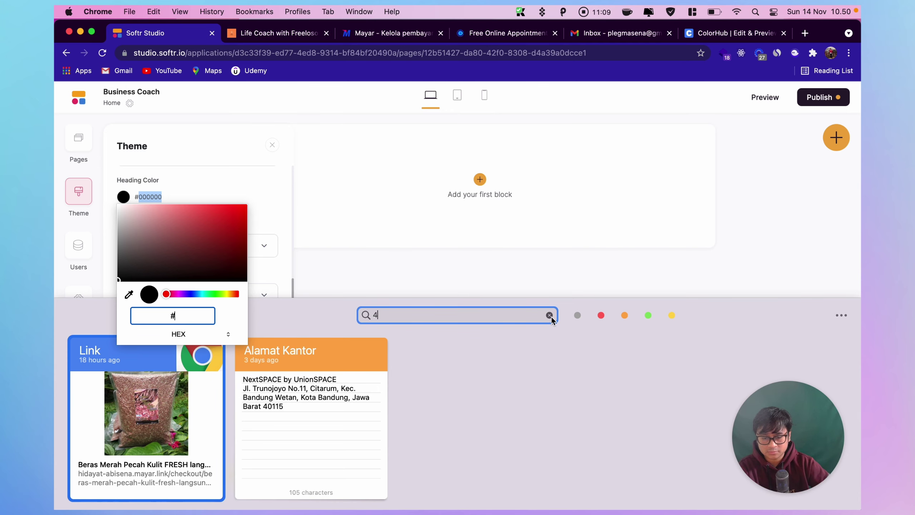
pyautogui.click(549, 315)
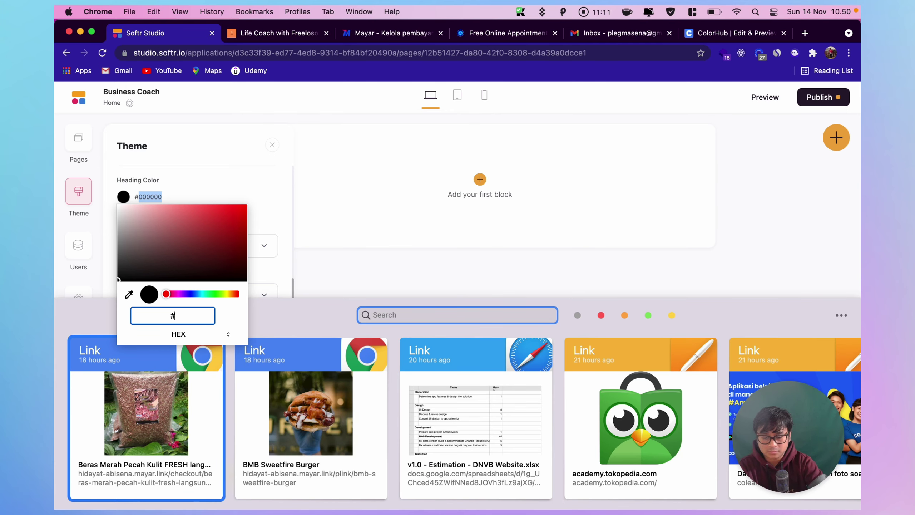
pyautogui.write('47556')
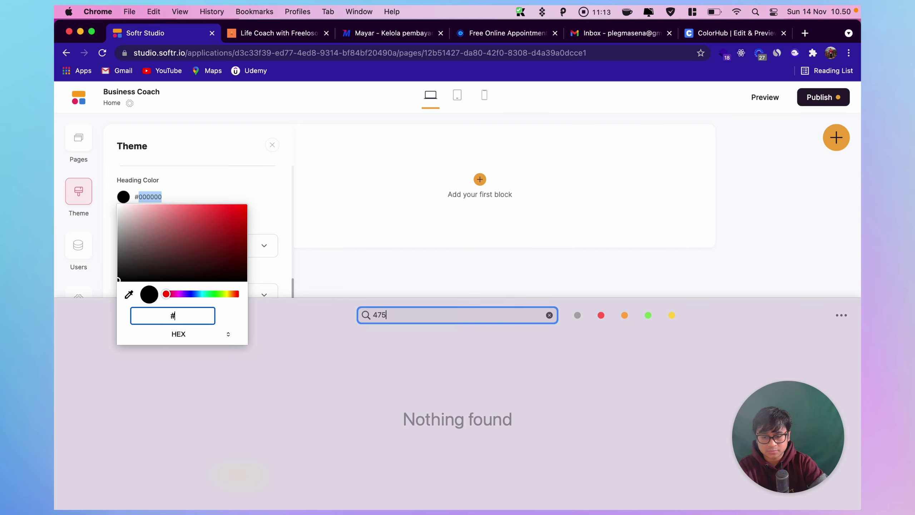
pyautogui.press('BackSpace')
pyautogui.press('BackSpace')
pyautogui.press('BackSpace')
pyautogui.click(426, 285)
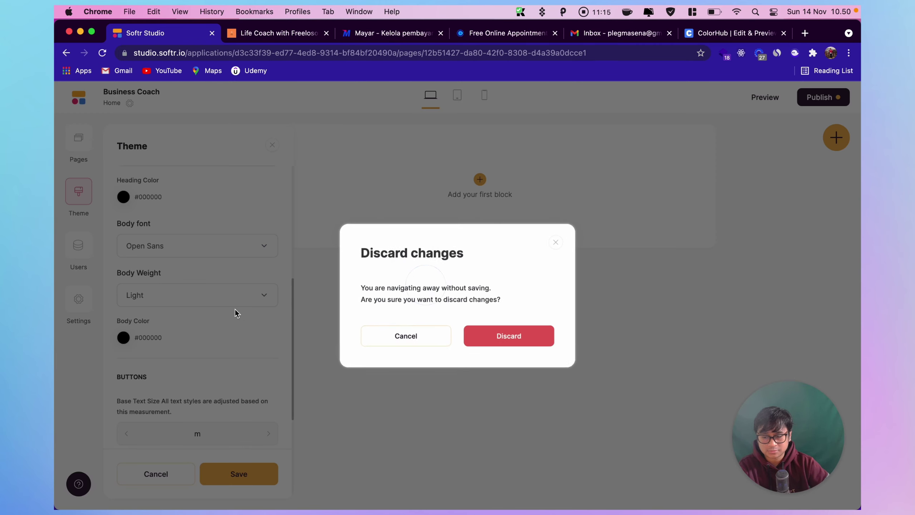
pyautogui.click(474, 333)
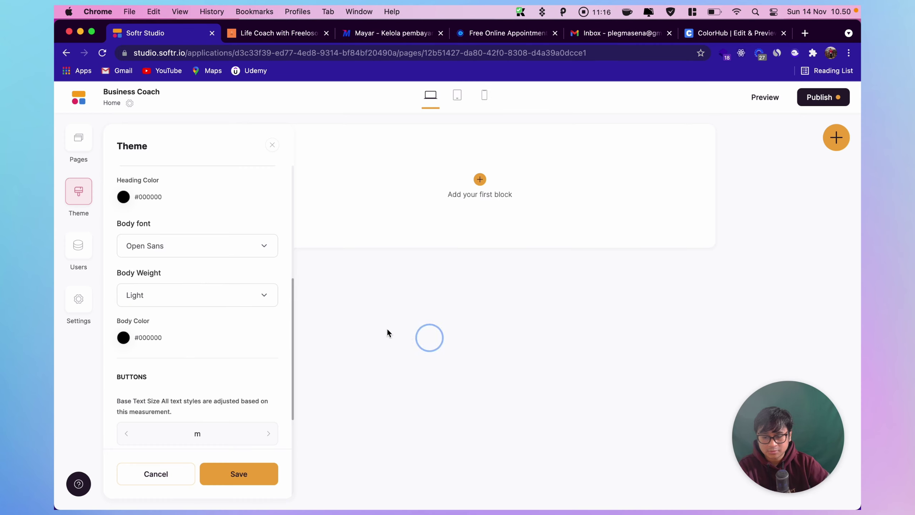
# Step: Set the theme's heading color to the HEX value #475569
pyautogui.click(124, 197)
pyautogui.click(227, 333)
pyautogui.click(227, 333)
pyautogui.click(201, 317)
pyautogui.press('BackSpace')
pyautogui.press('BackSpace')
pyautogui.press('BackSpace')
pyautogui.press('BackSpace')
pyautogui.press('BackSpace')
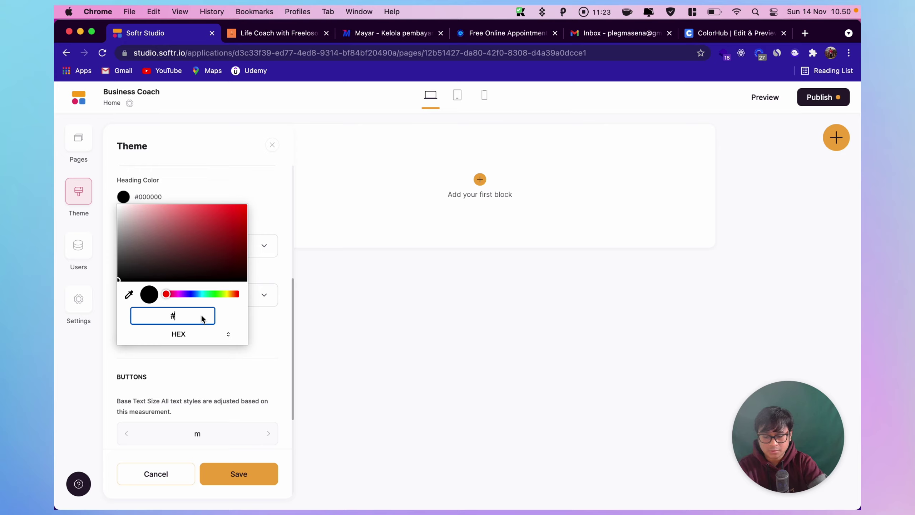
pyautogui.write('475569')
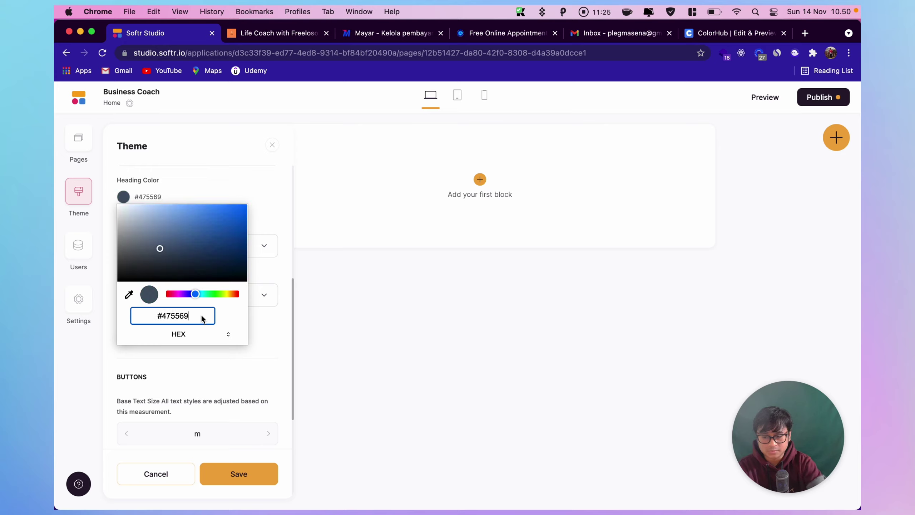
pyautogui.press('Return')
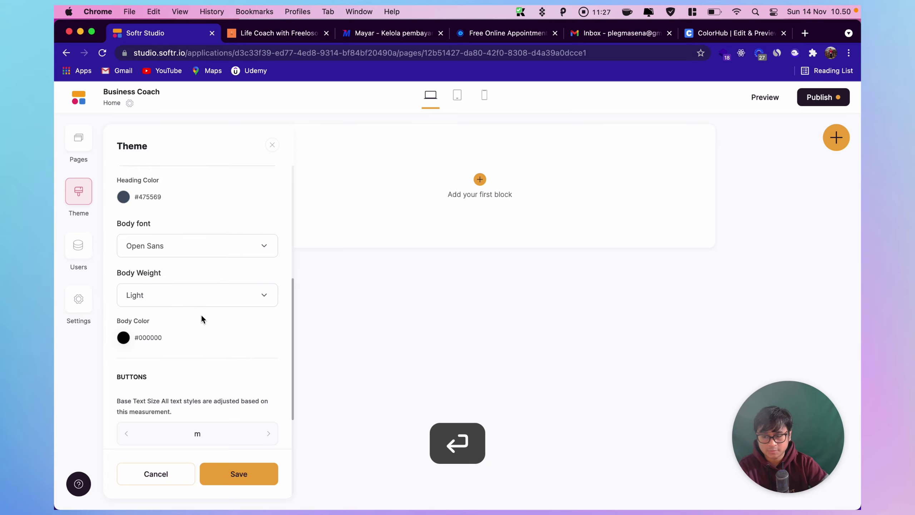
# Step: Switch to ColorHub and open the Violetta palette's mid color, #CBD5E1, to read its code
pyautogui.click(724, 35)
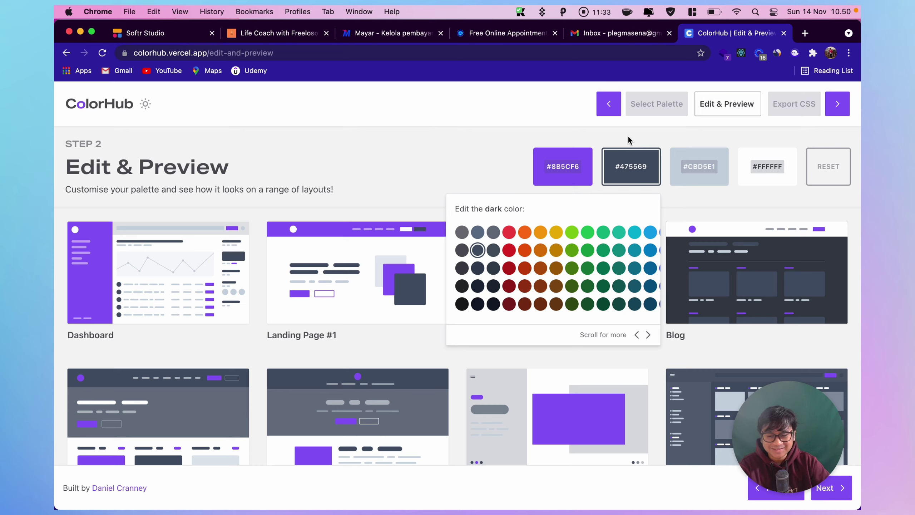
pyautogui.click(701, 140)
pyautogui.click(463, 158)
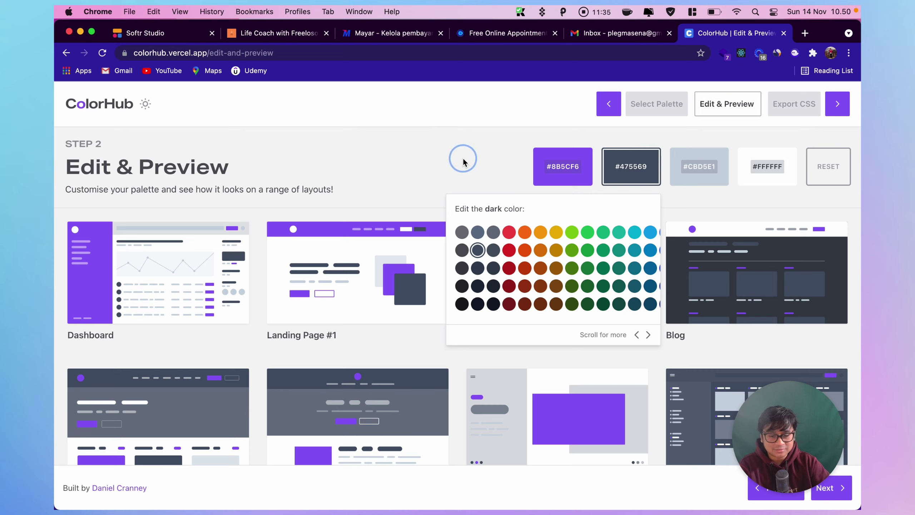
pyautogui.click(698, 178)
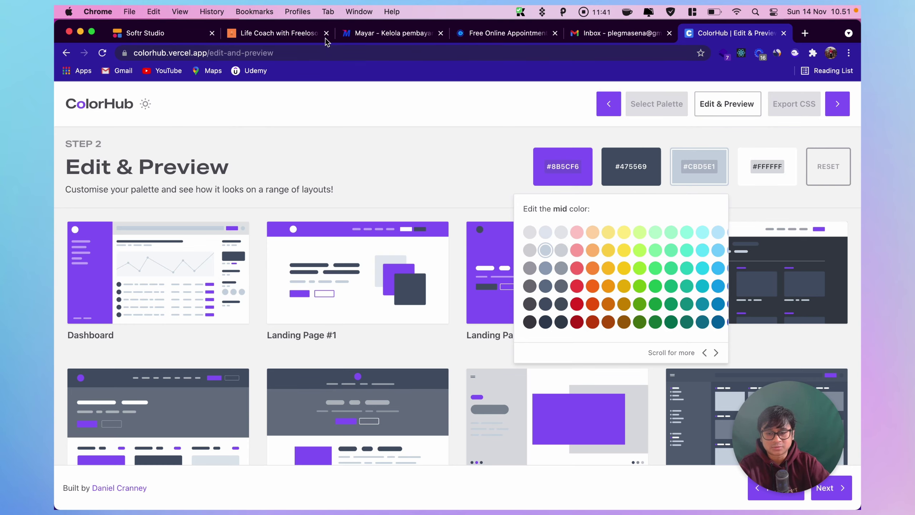
# Step: Switch back to Softr Studio and set the theme's body color to the HEX value #CBD5F1
pyautogui.click(188, 36)
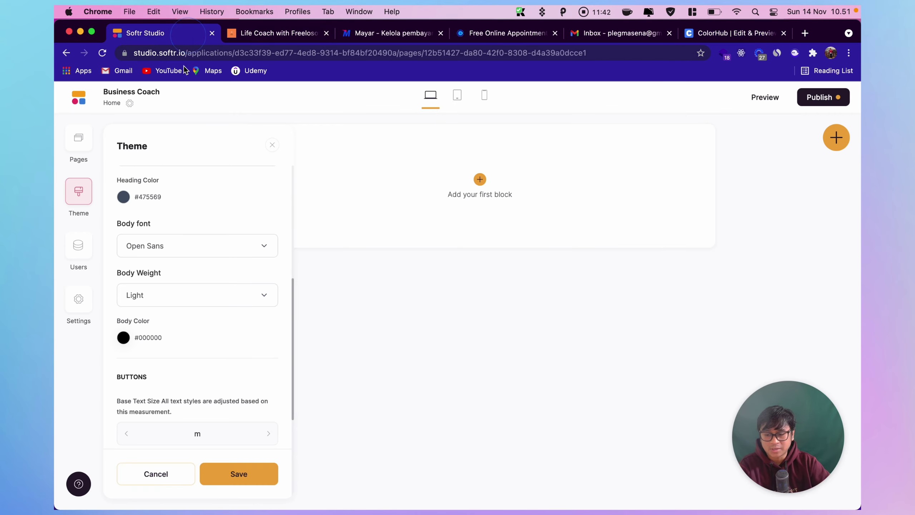
pyautogui.click(123, 338)
pyautogui.click(228, 475)
pyautogui.click(228, 475)
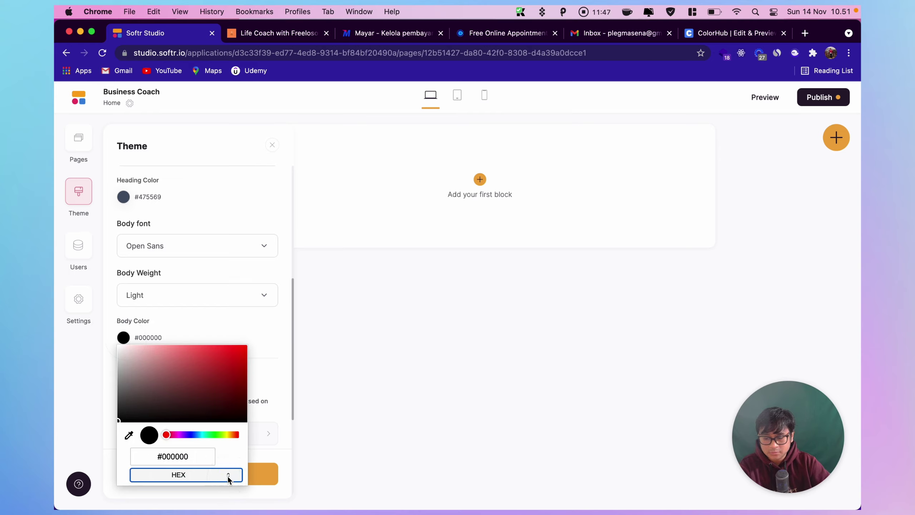
pyautogui.click(197, 459)
pyautogui.click(198, 461)
pyautogui.press('BackSpace')
pyautogui.press('BackSpace')
pyautogui.press('BackSpace')
pyautogui.press('BackSpace')
pyautogui.press('BackSpace')
pyautogui.write('C')
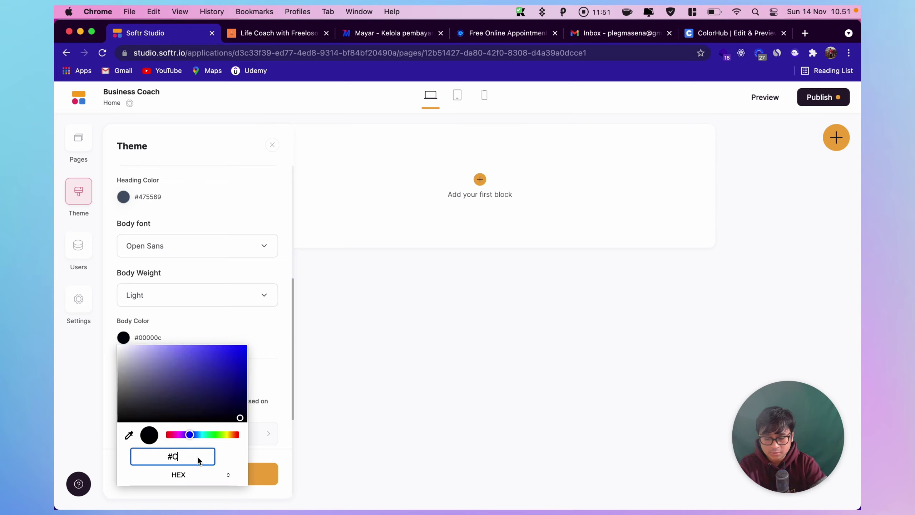
pyautogui.write('BD5F1')
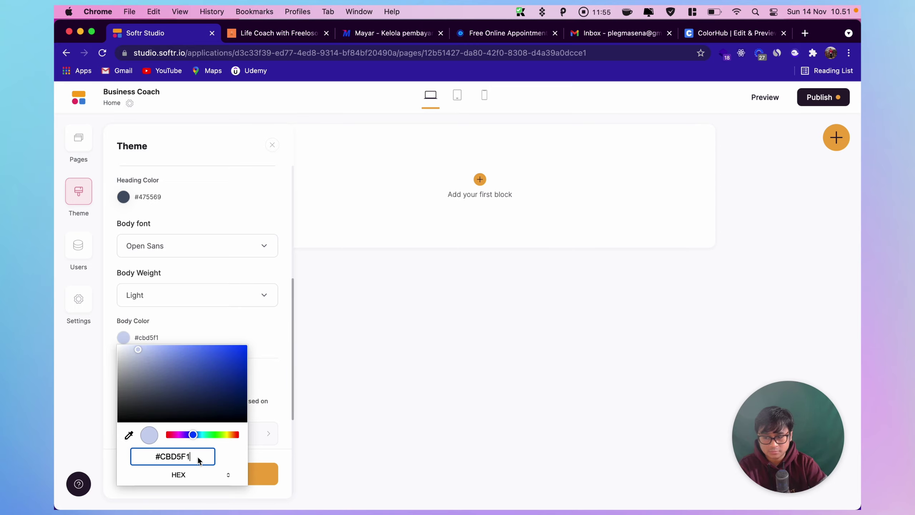
pyautogui.press('Return')
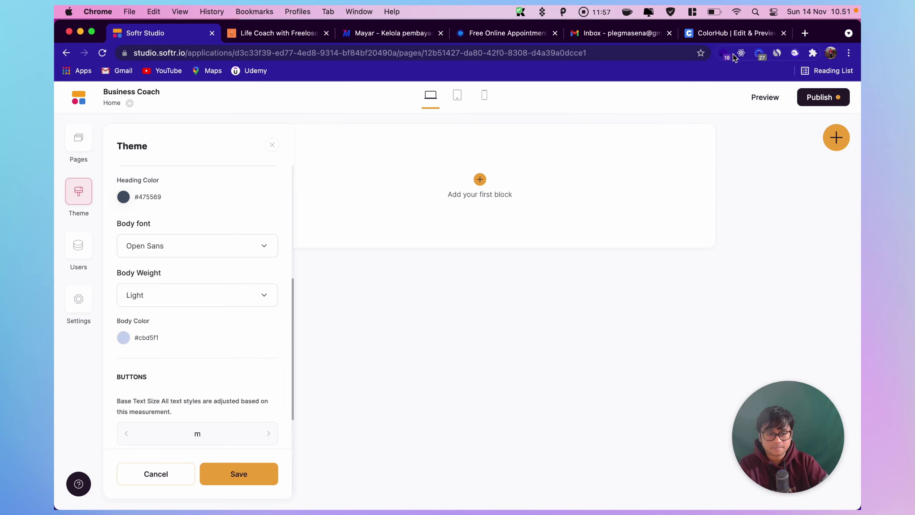
# Step: Switch to ColorHub with the Violetta palette and launch the Sip color picker
pyautogui.click(729, 34)
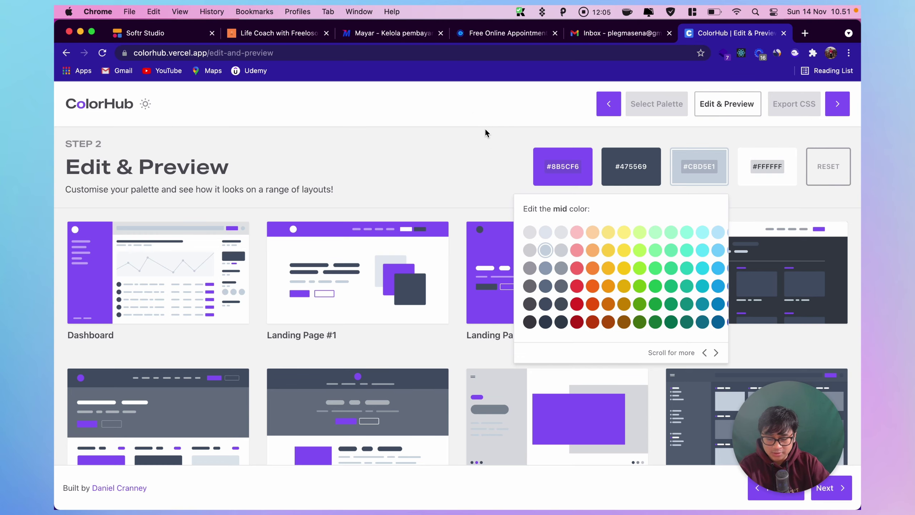
pyautogui.click(489, 141)
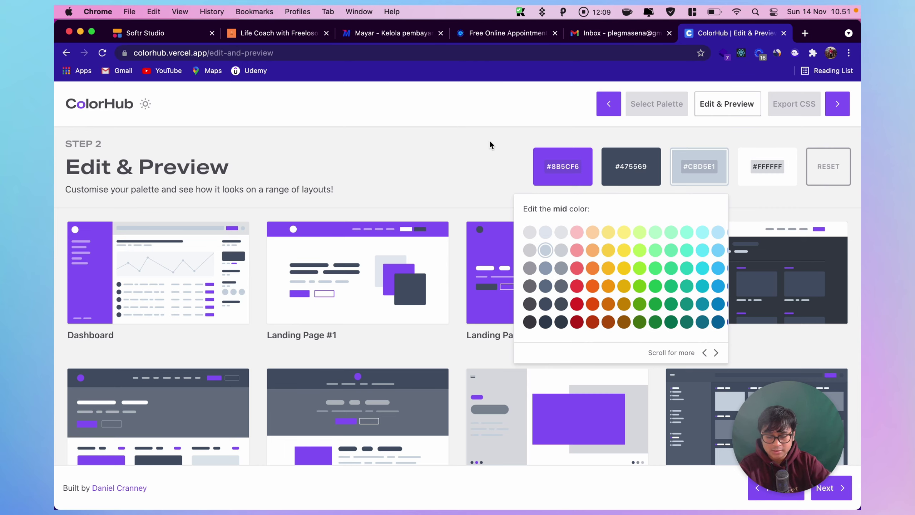
pyautogui.press('super+space')
pyautogui.write('sip')
pyautogui.press('Return')
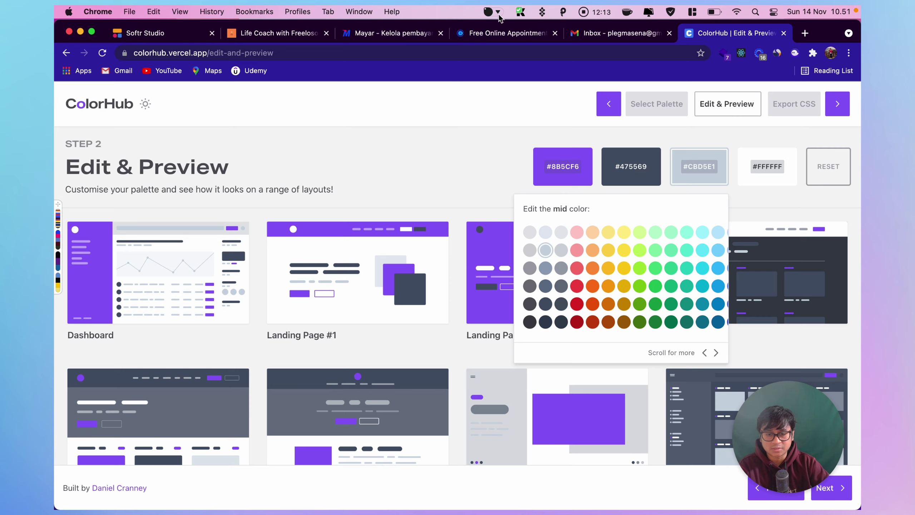
# Step: Sample the palette's purple swatch #8B5CF6 and dark swatch #475569 with Sip's color picker
pyautogui.click(496, 13)
pyautogui.click(408, 30)
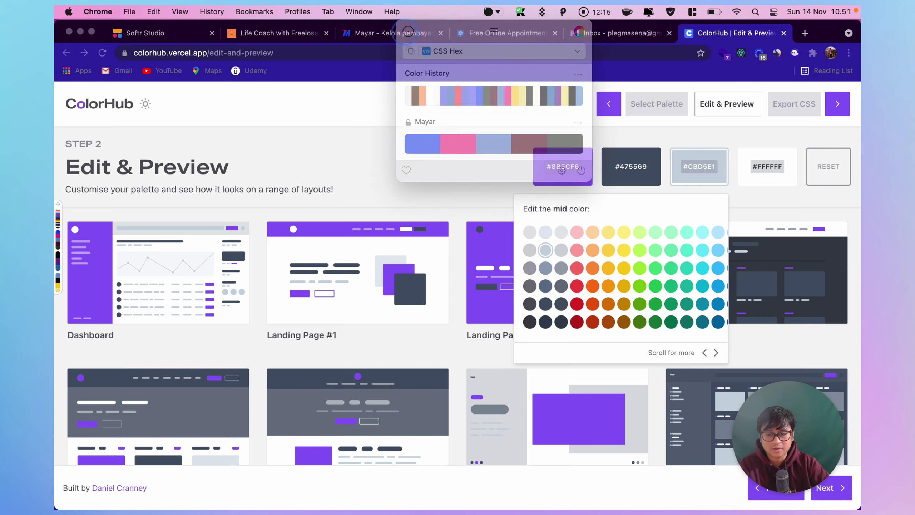
pyautogui.click(551, 153)
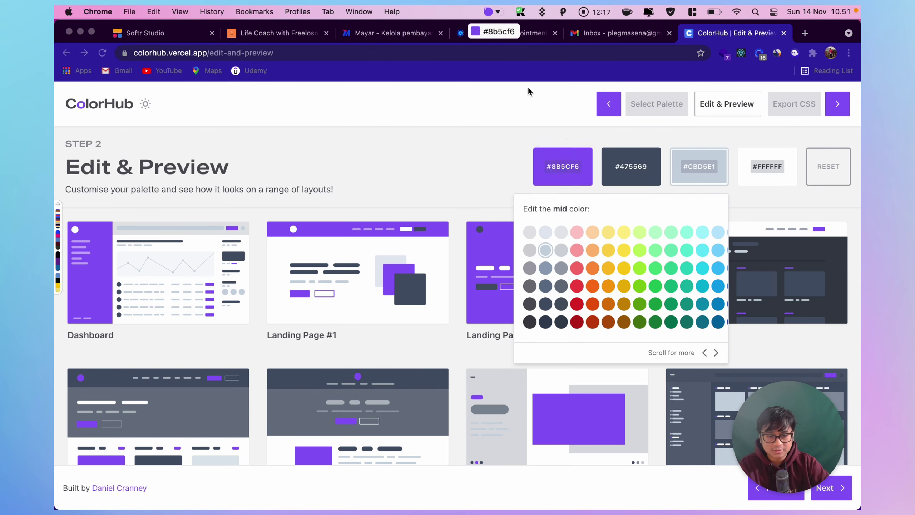
pyautogui.click(496, 13)
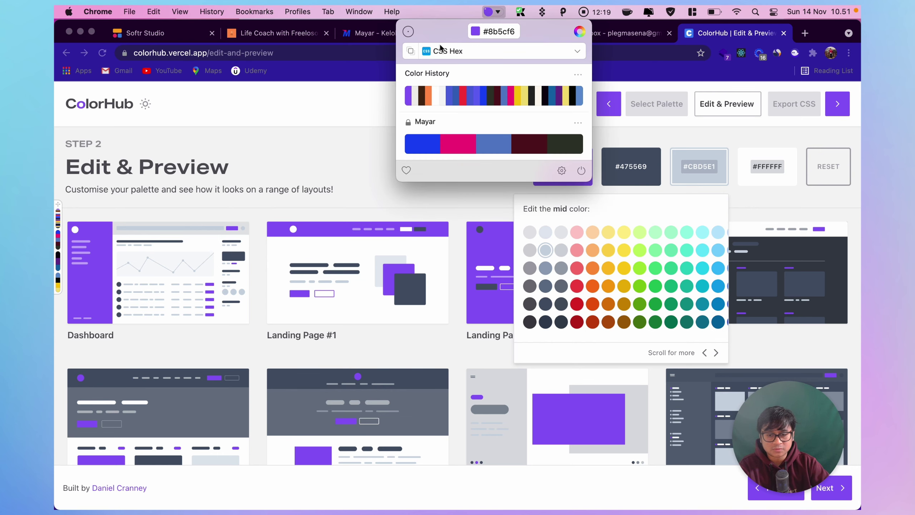
pyautogui.click(407, 33)
pyautogui.click(632, 161)
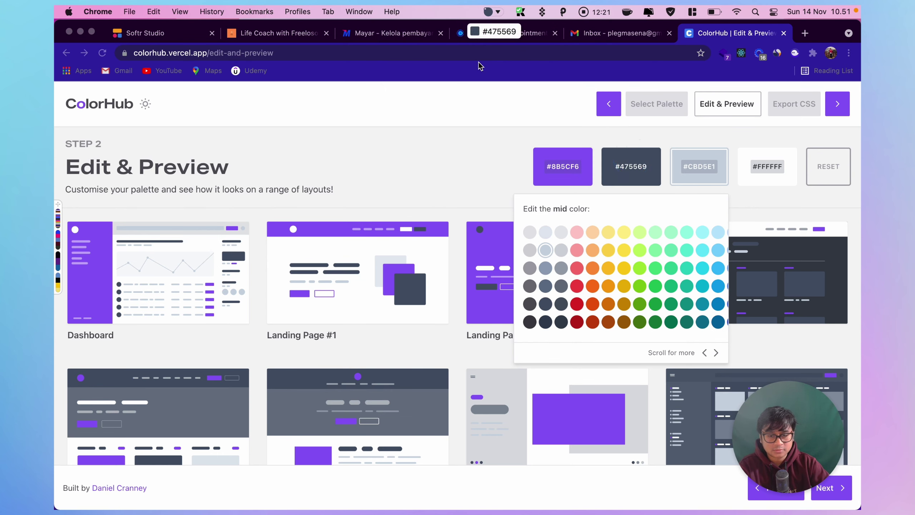
# Step: Sample the palette's mid swatch as #cad5e1 with Sip, and try to sample its white swatch
pyautogui.click(496, 13)
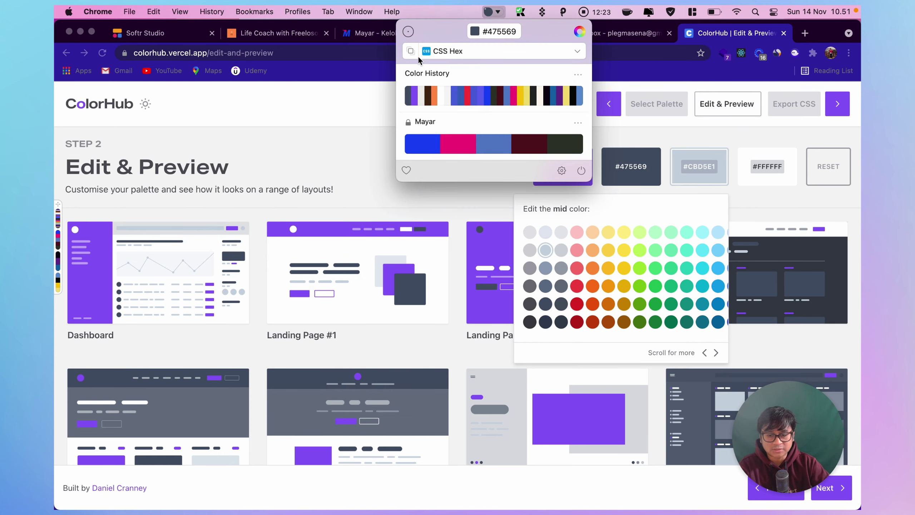
pyautogui.click(409, 33)
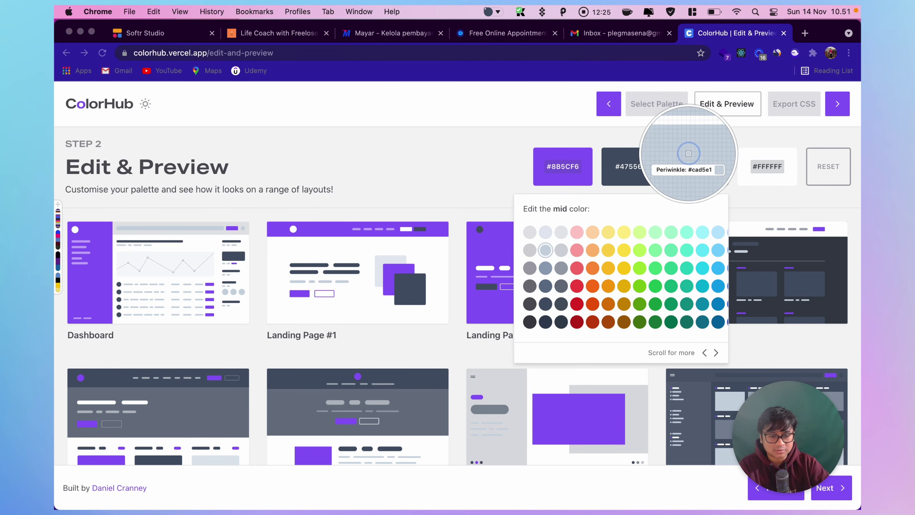
pyautogui.click(688, 153)
pyautogui.click(496, 12)
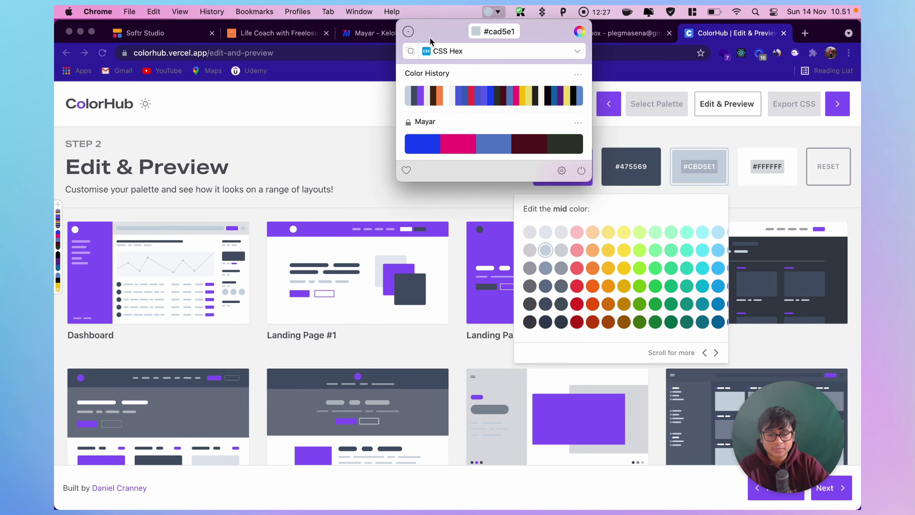
pyautogui.click(408, 32)
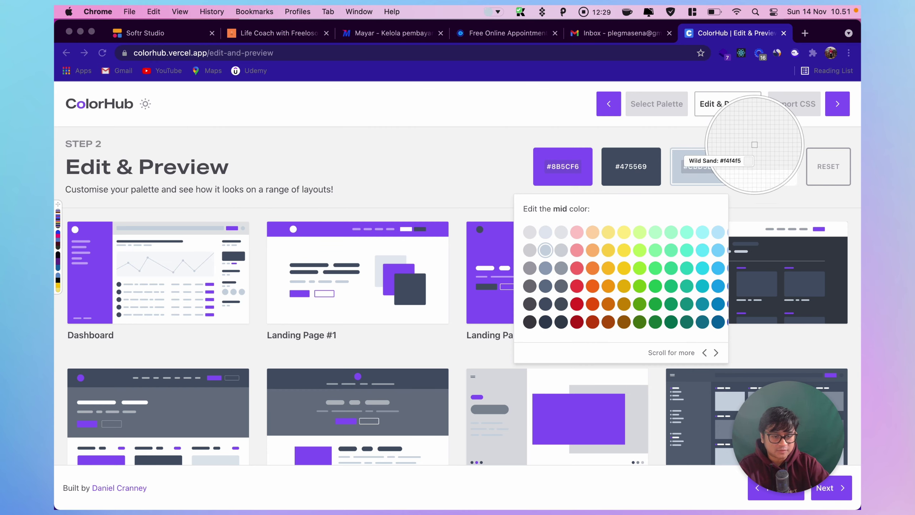
pyautogui.click(762, 155)
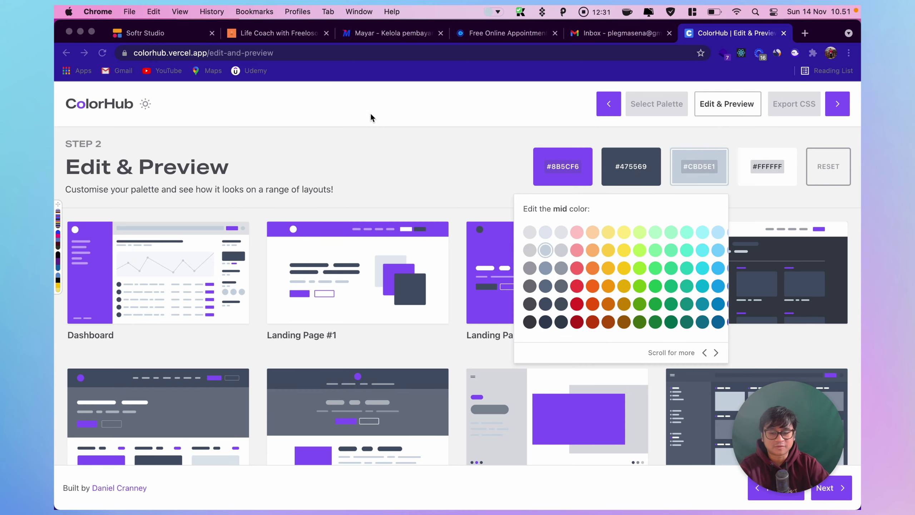
# Step: Switch back to Softr Studio and set the theme's body font to Lora
pyautogui.click(164, 33)
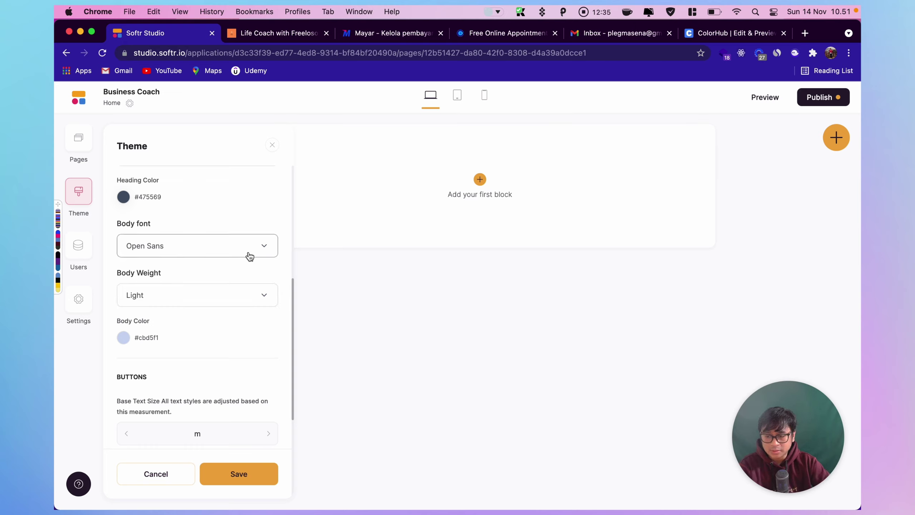
pyautogui.scroll(5, 249, 256)
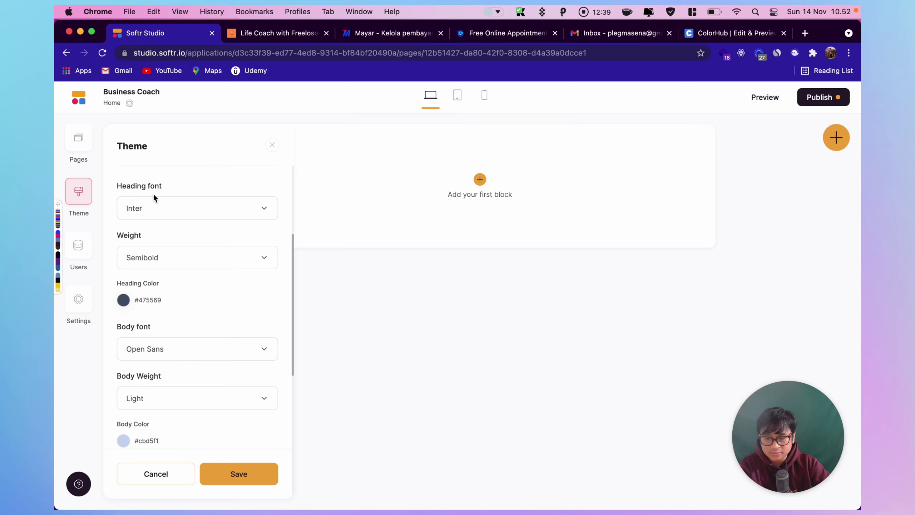
pyautogui.scroll(-3, 180, 259)
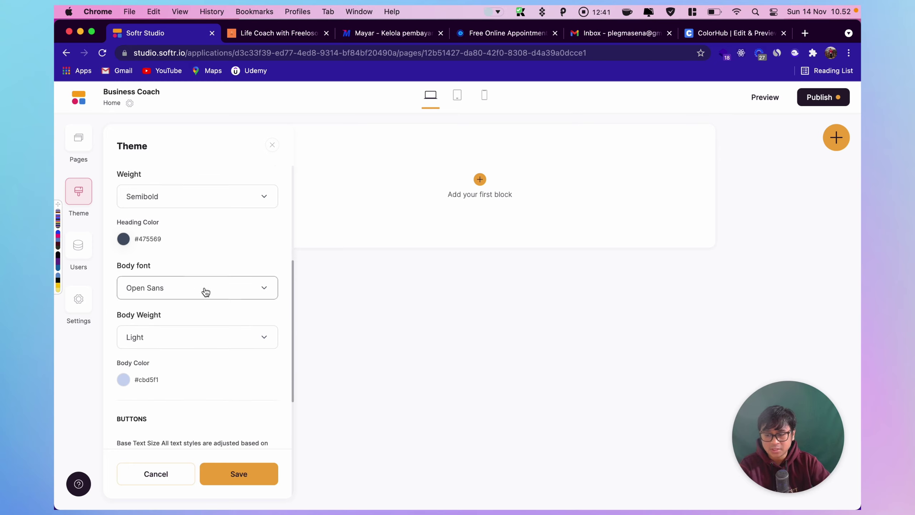
pyautogui.click(243, 288)
pyautogui.click(145, 310)
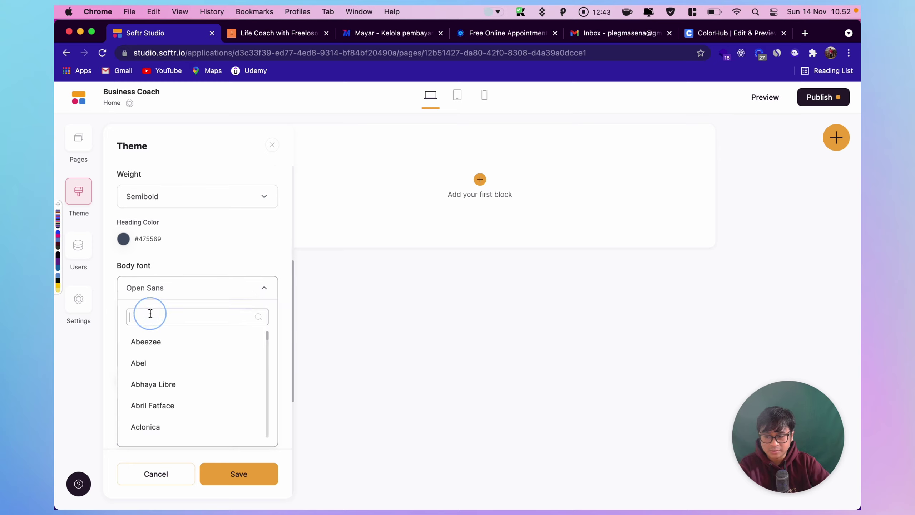
pyautogui.write('lora')
pyautogui.click(138, 363)
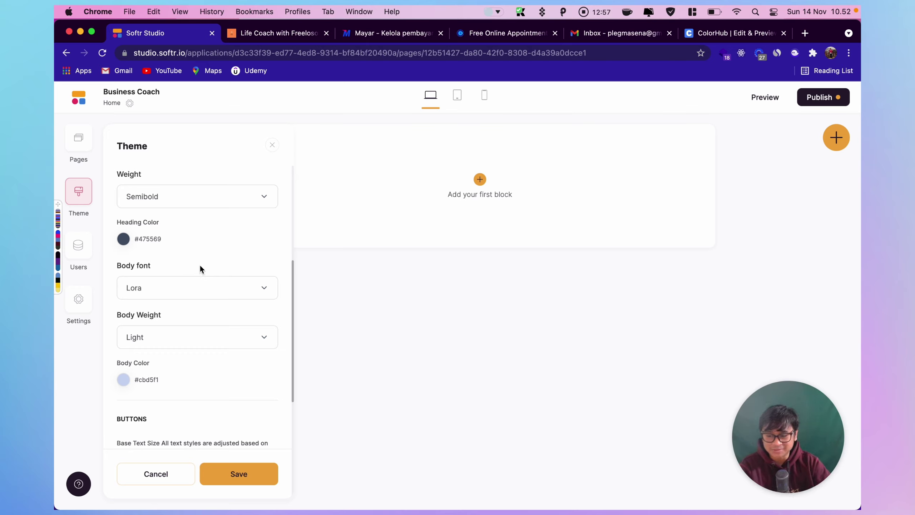
# Step: Review the theme's typography and button settings, and check ColorHub's purple swatch for the button background color
pyautogui.scroll(1, 225, 280)
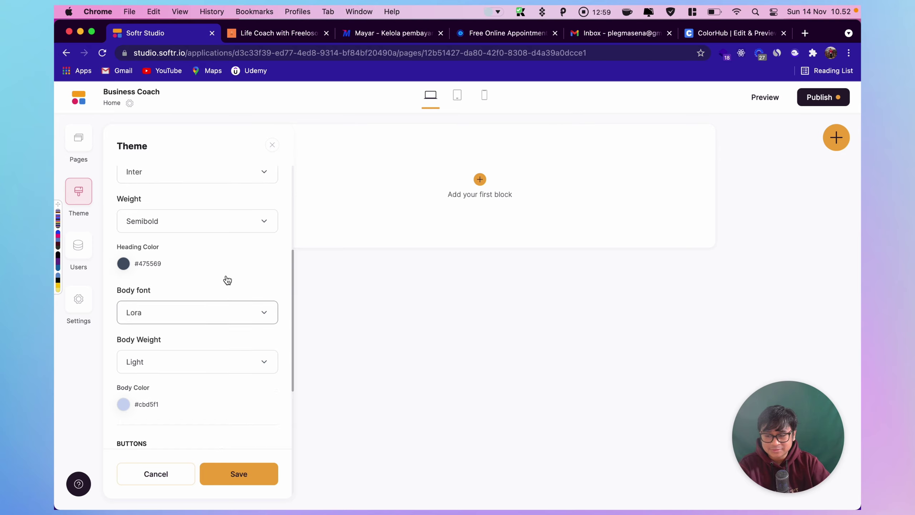
pyautogui.scroll(1, 226, 280)
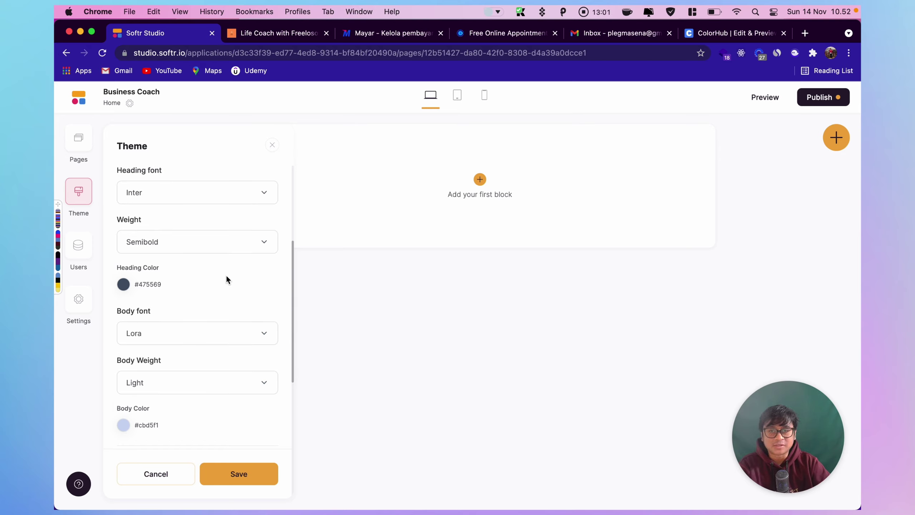
pyautogui.scroll(-5, 226, 279)
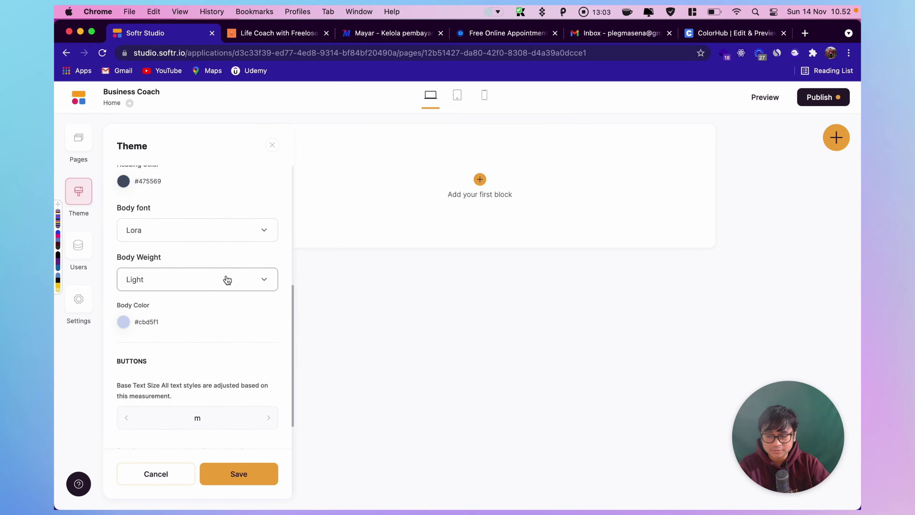
pyautogui.scroll(-2, 226, 279)
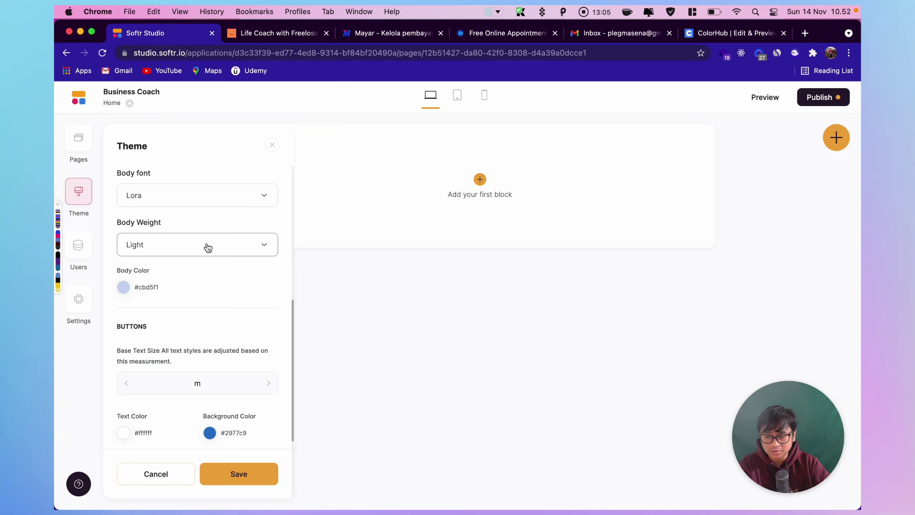
pyautogui.scroll(-3, 220, 272)
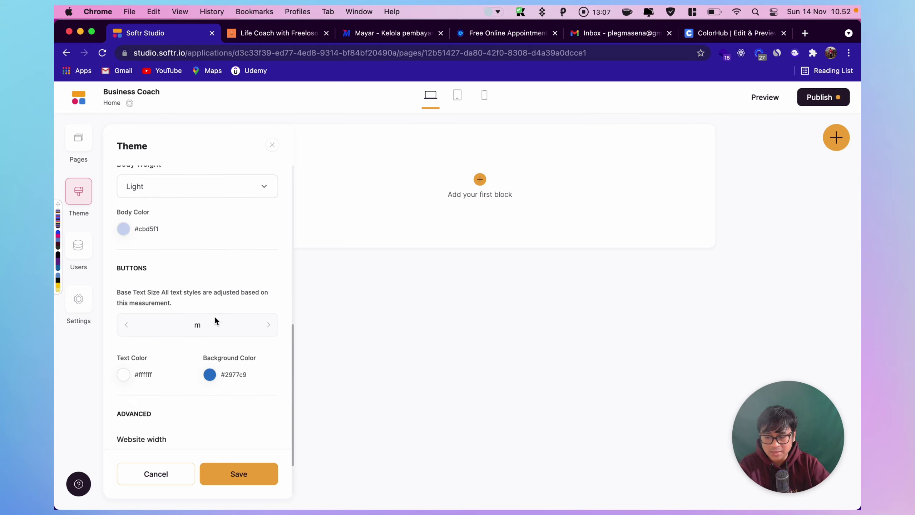
pyautogui.scroll(-4, 215, 316)
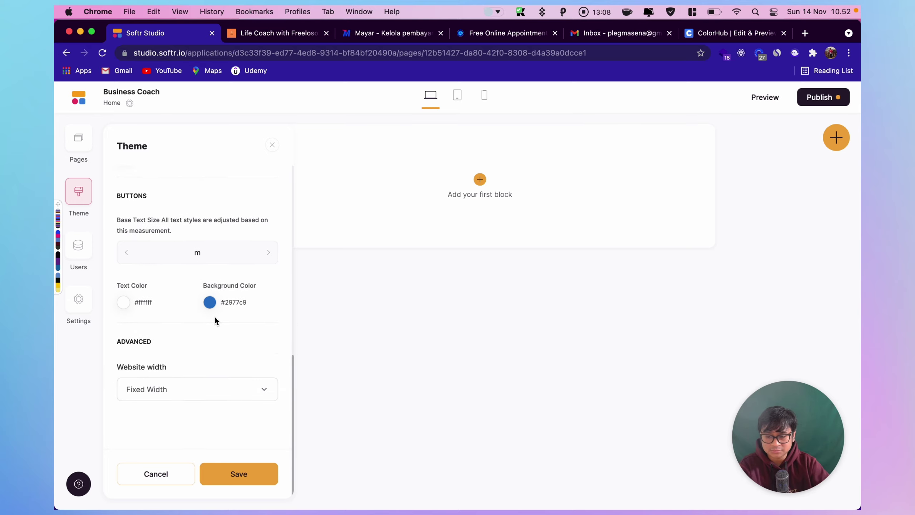
pyautogui.click(731, 32)
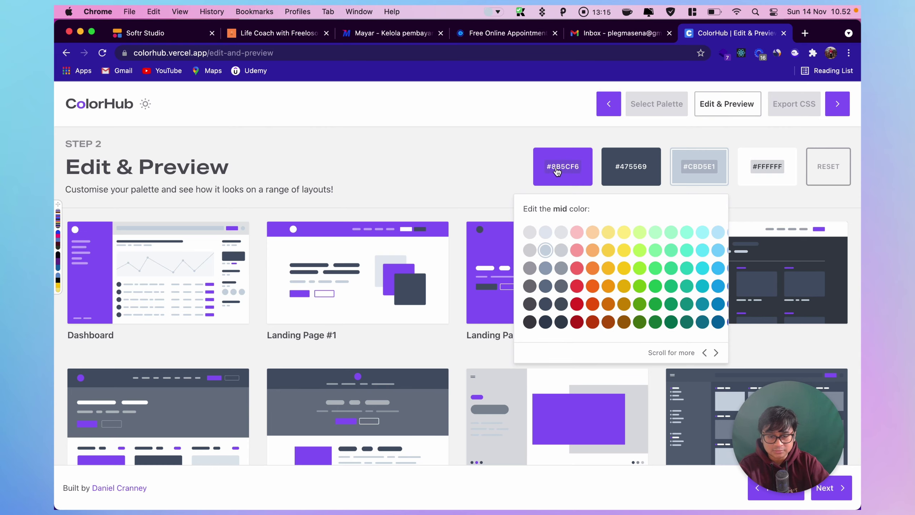
pyautogui.click(165, 34)
# Step: Try to paste a copied color code as the HEX value of the button background color
pyautogui.click(216, 307)
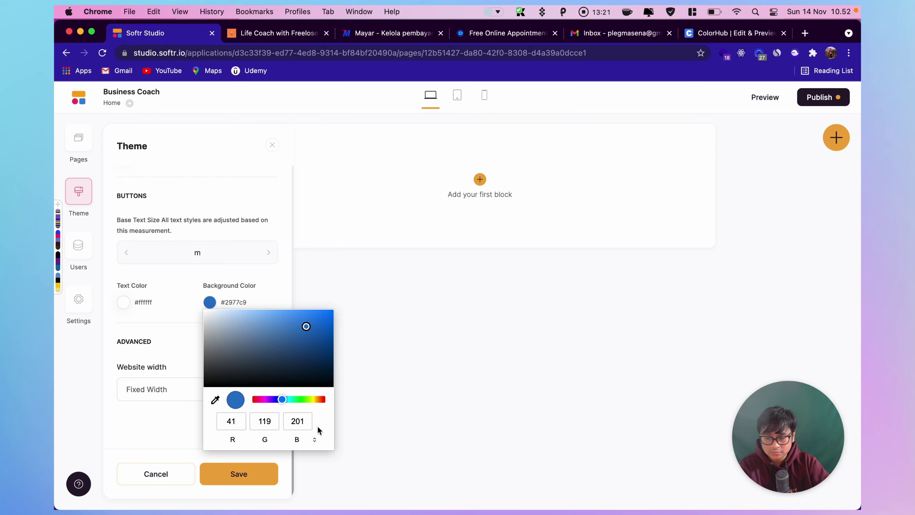
pyautogui.click(262, 304)
pyautogui.moveTo(250, 303); pyautogui.dragTo(233, 303)
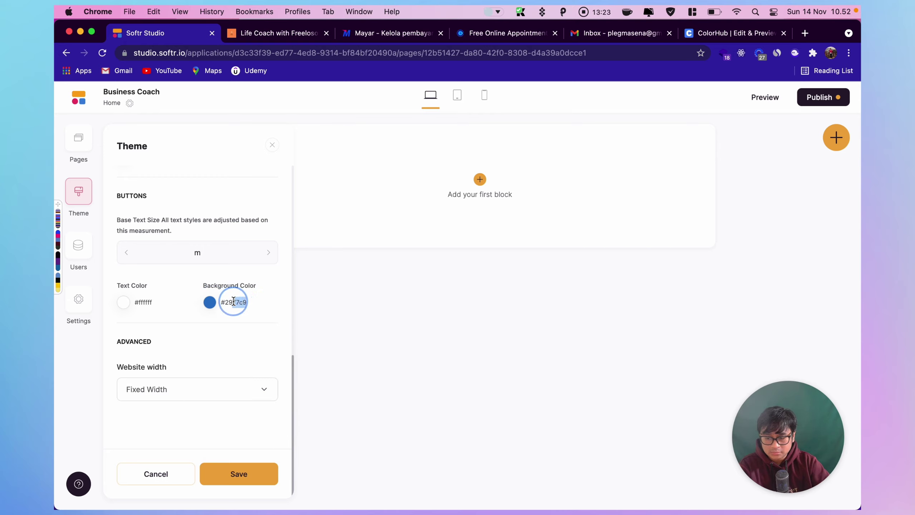
pyautogui.click(211, 303)
pyautogui.click(311, 439)
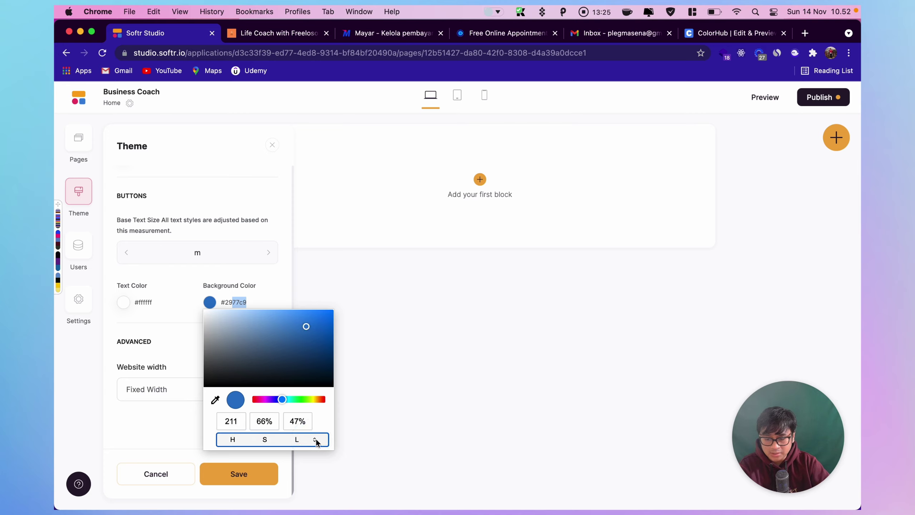
pyautogui.click(316, 439)
pyautogui.click(286, 421)
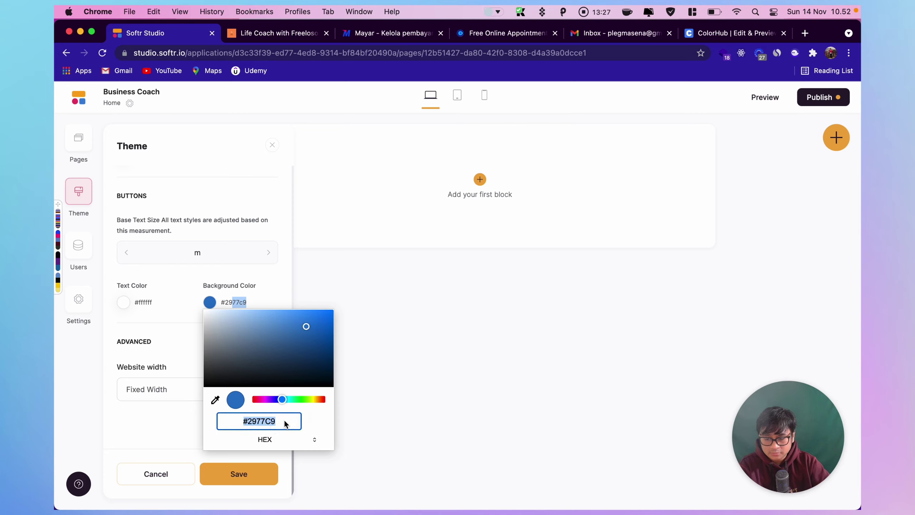
pyautogui.press('super+v')
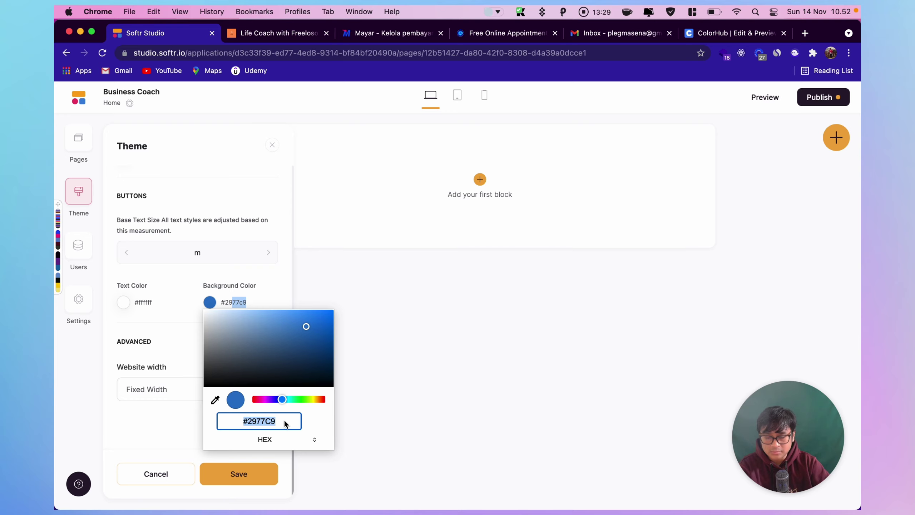
# Step: Copy the purple #8b5cf6 from Sip's color history
pyautogui.click(497, 12)
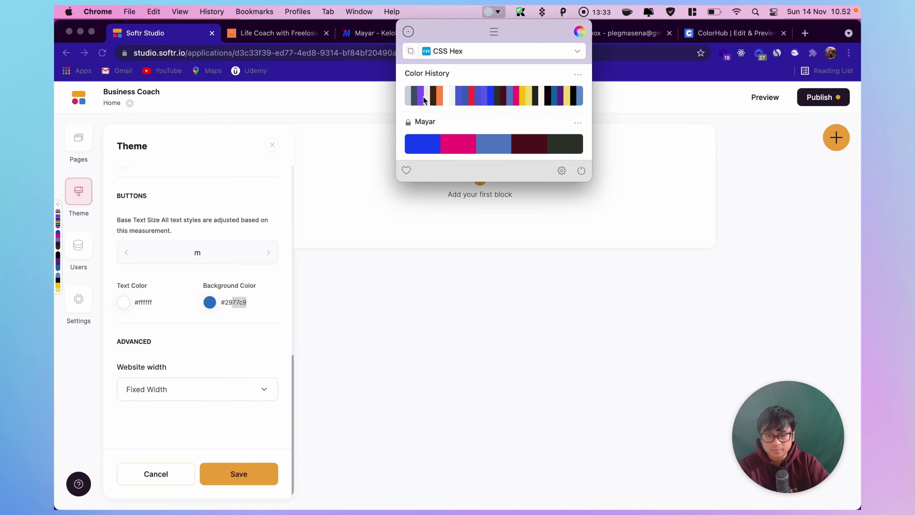
pyautogui.moveTo(57, 210)
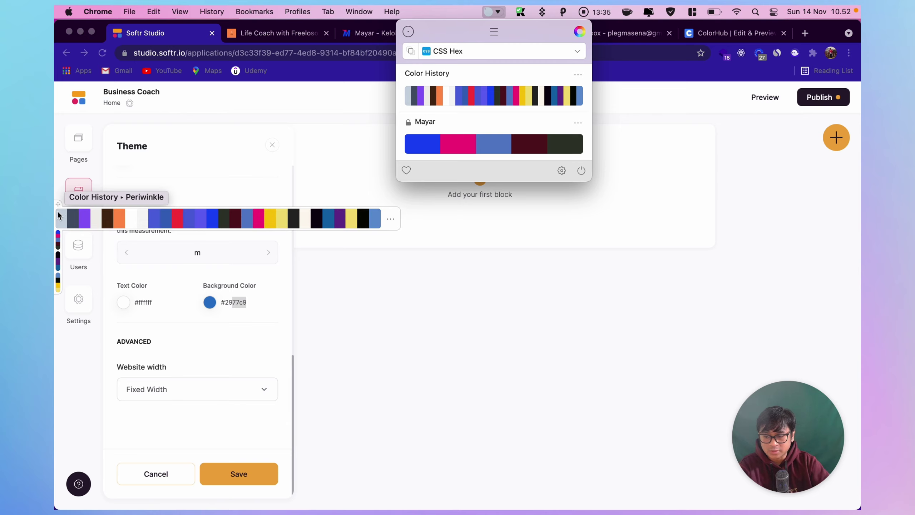
pyautogui.click(83, 217)
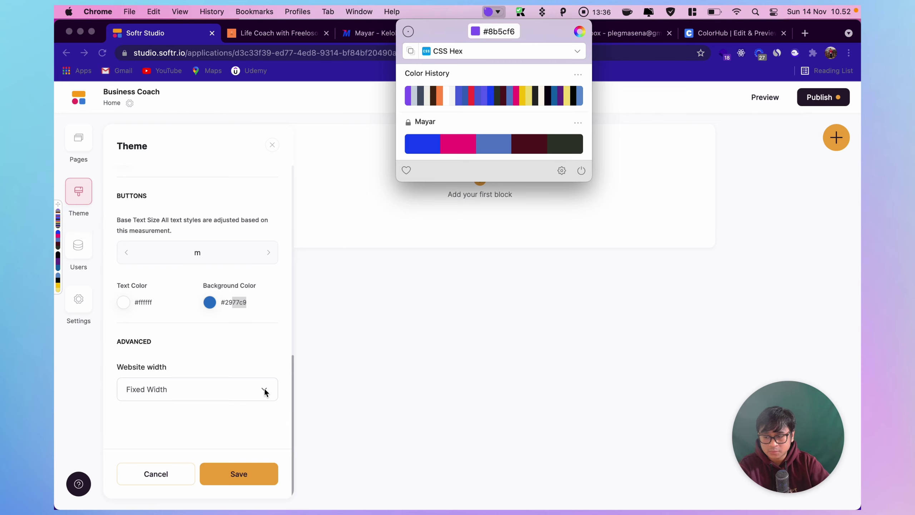
# Step: Try to paste the purple copied from Sip as the HEX value of the button background color
pyautogui.click(211, 302)
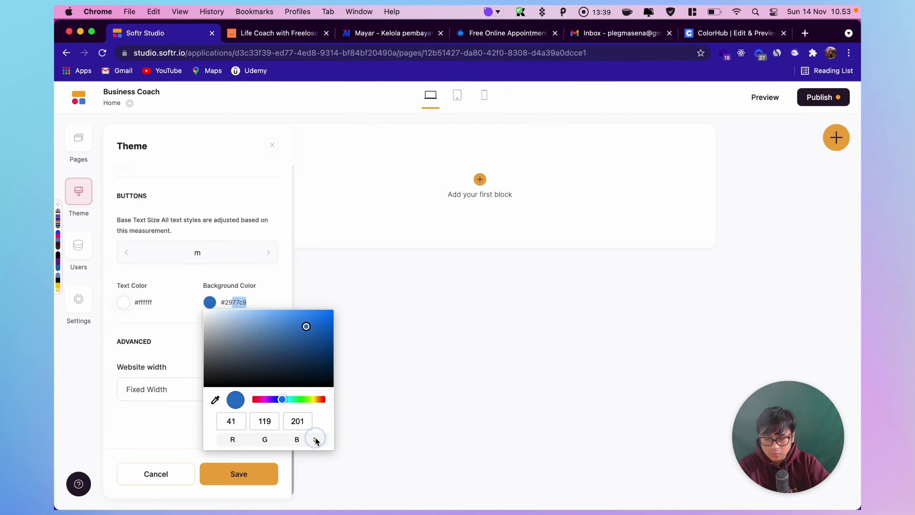
pyautogui.click(315, 437)
pyautogui.click(317, 438)
pyautogui.click(288, 422)
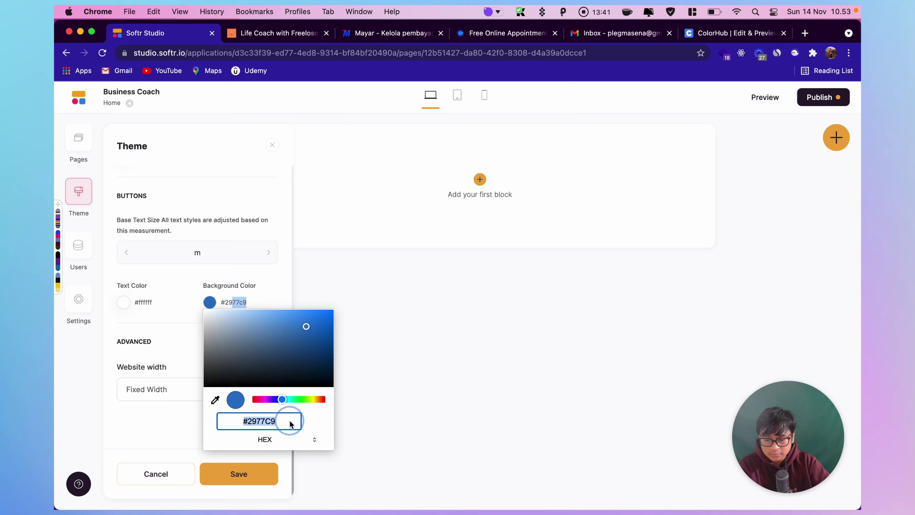
pyautogui.press('super+v')
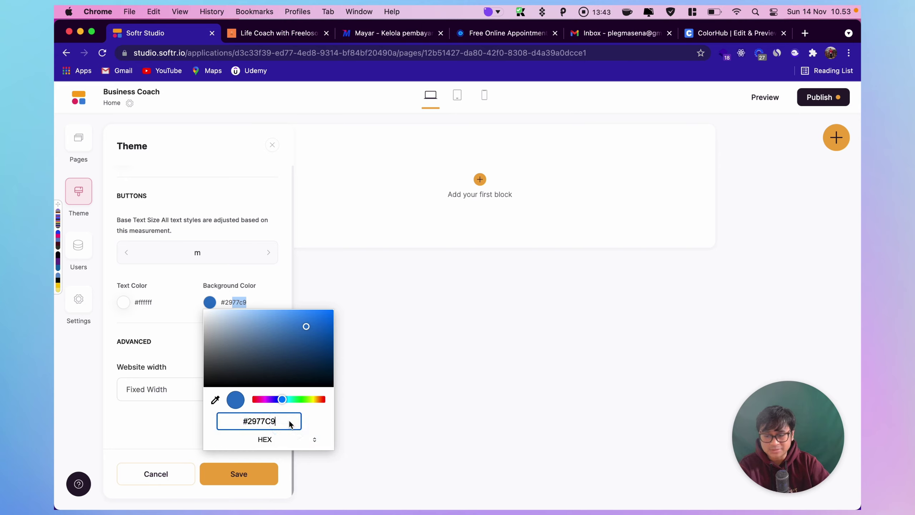
pyautogui.click(497, 12)
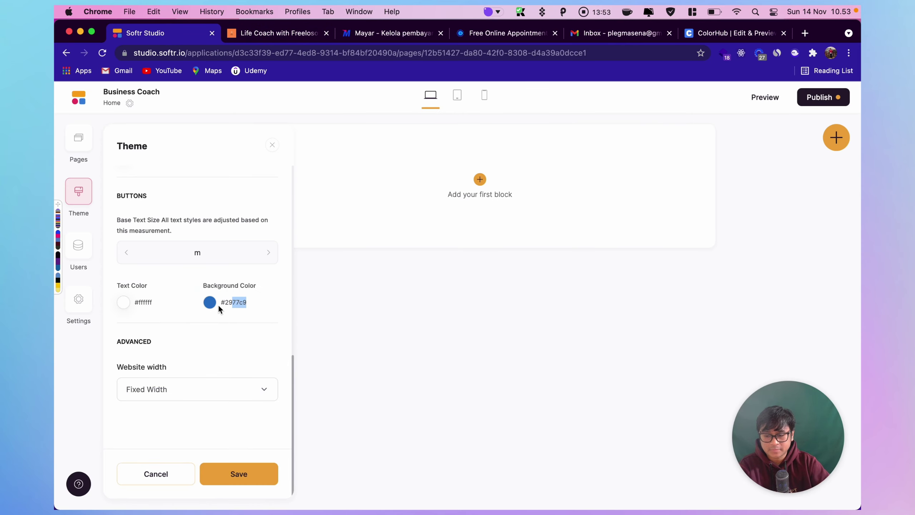
# Step: Set the theme's button background color to HEX 8B5CF6
pyautogui.click(218, 304)
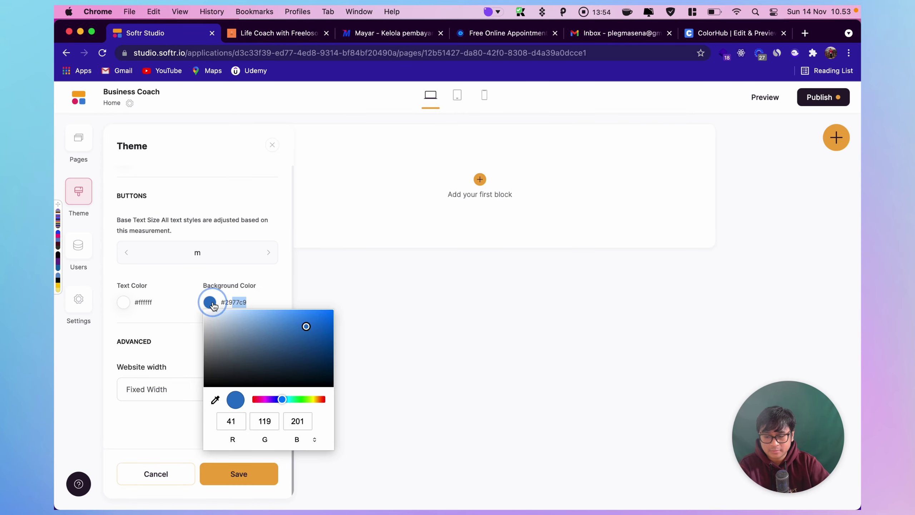
pyautogui.click(314, 439)
pyautogui.click(284, 424)
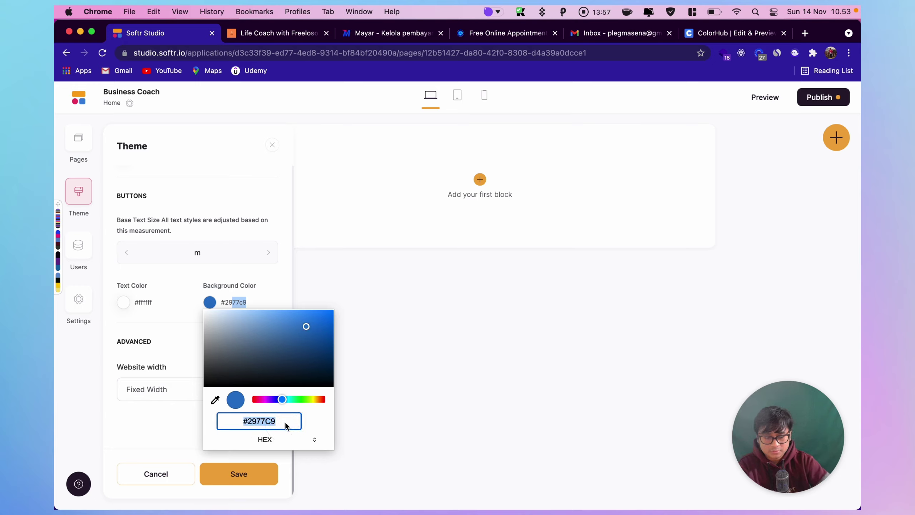
pyautogui.write('8')
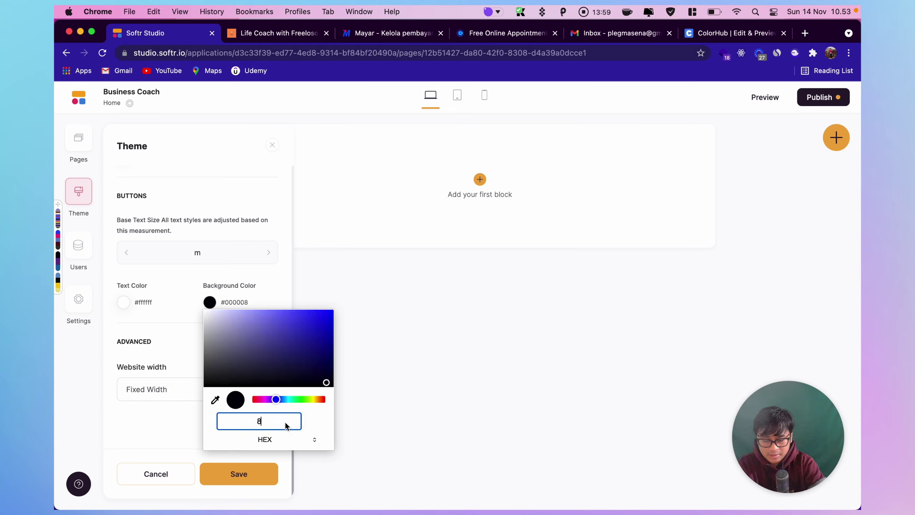
pyautogui.write('B5CF6')
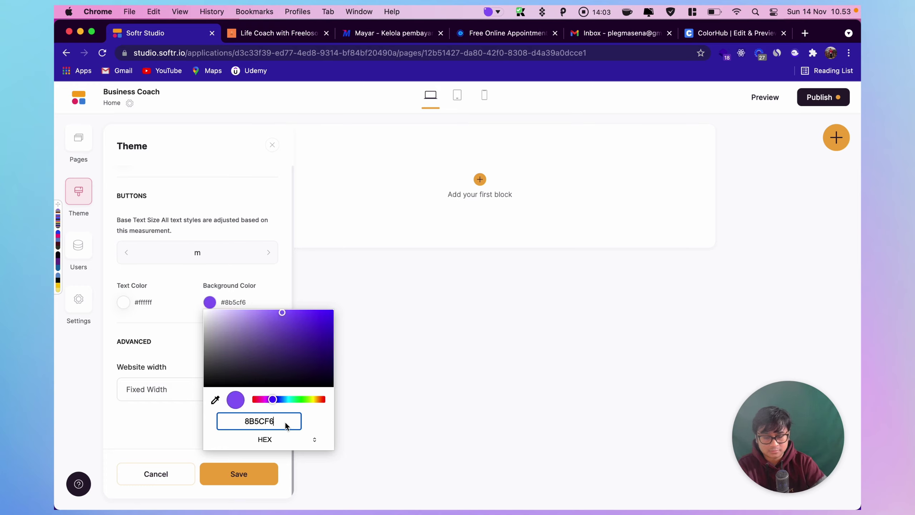
pyautogui.press('Return')
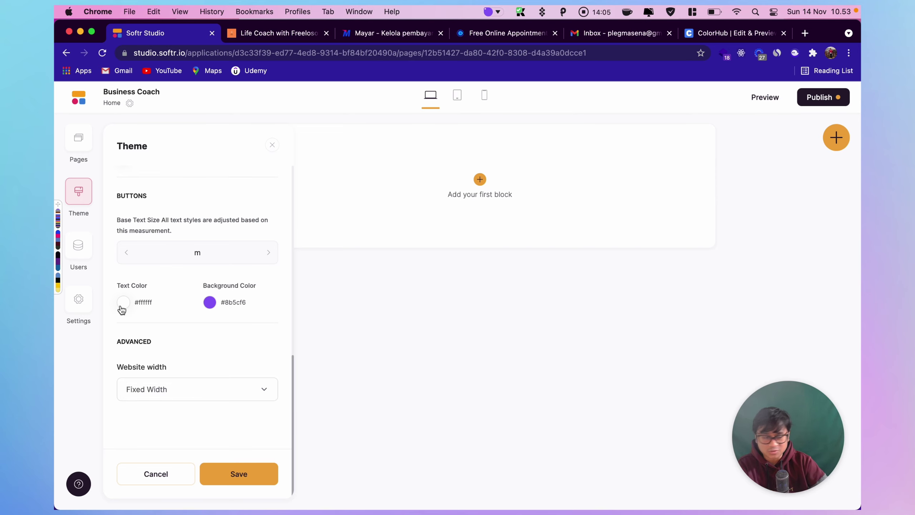
# Step: Check the palette in ColorHub and look over the theme's website width options, keeping Fixed Width
pyautogui.click(729, 33)
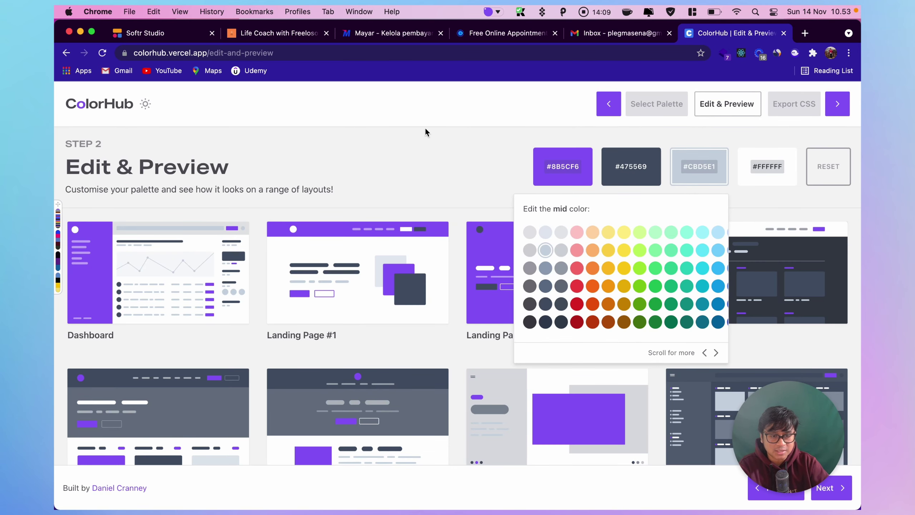
pyautogui.click(164, 35)
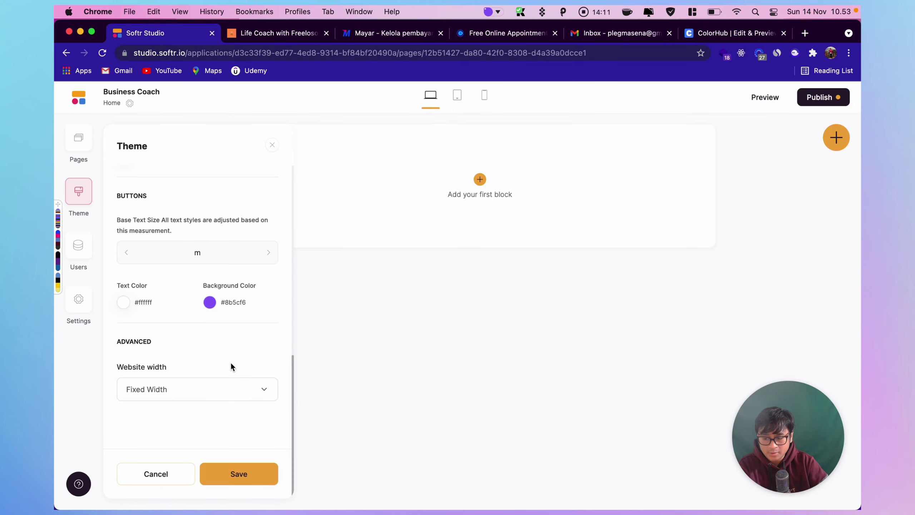
pyautogui.scroll(-1, 230, 366)
pyautogui.click(257, 396)
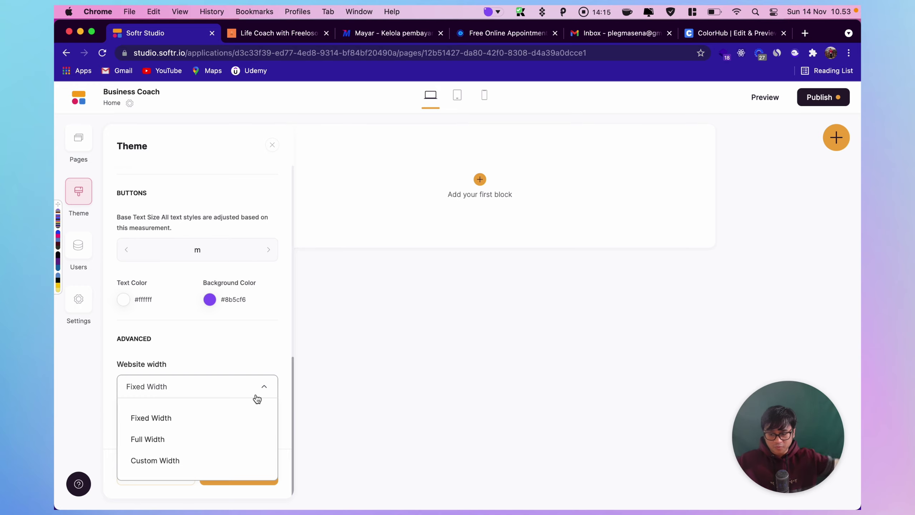
pyautogui.click(221, 405)
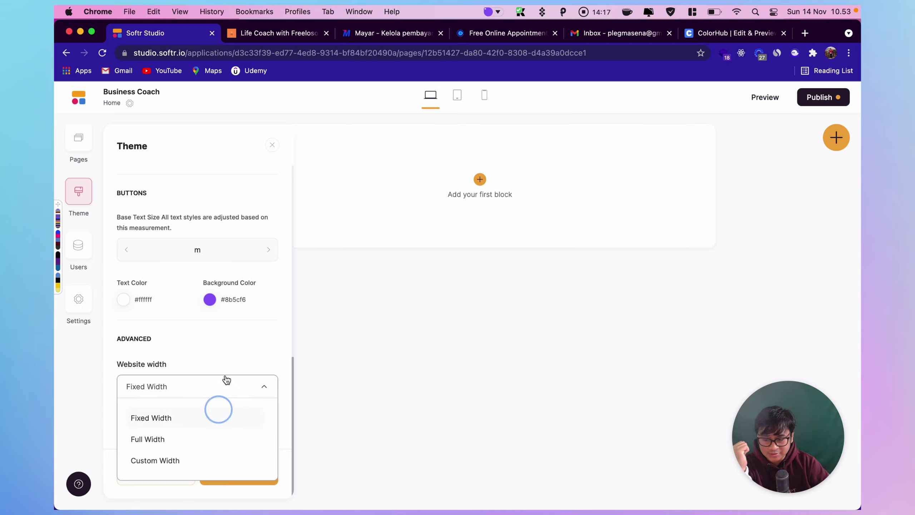
pyautogui.click(236, 359)
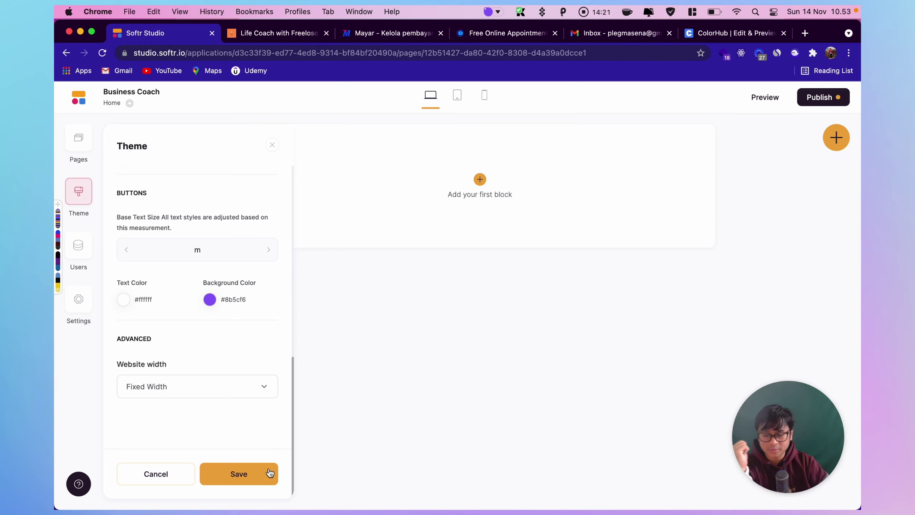
# Step: Review the theme's settings once more and save the theme
pyautogui.scroll(1, 192, 405)
pyautogui.scroll(10, 216, 411)
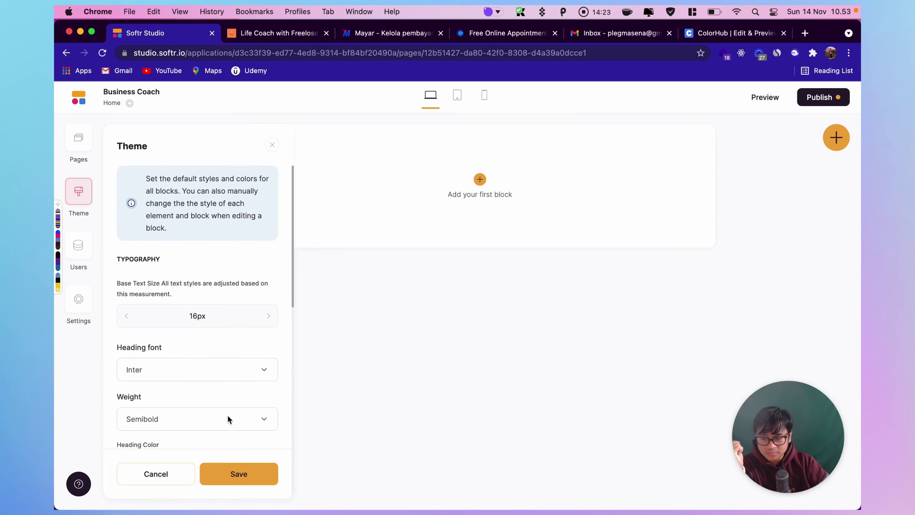
pyautogui.scroll(-1, 229, 419)
pyautogui.scroll(-10, 231, 425)
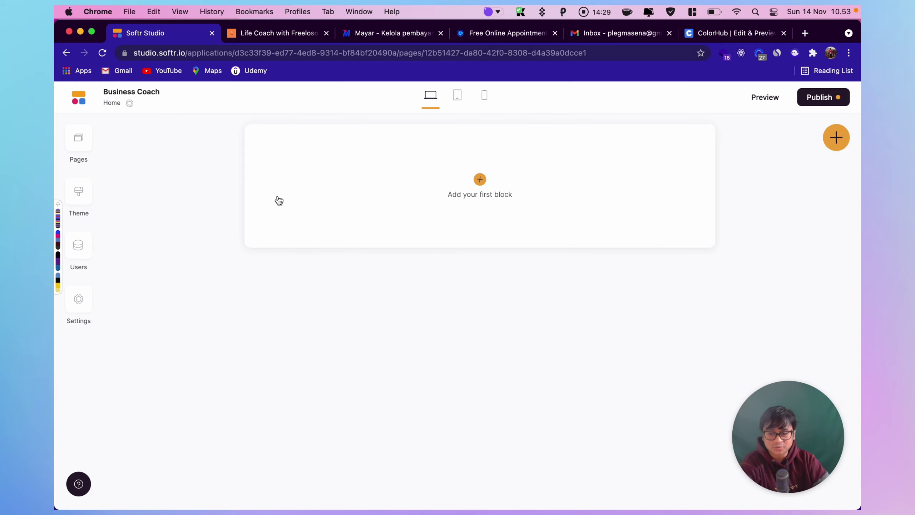
# Step: Look at the Life Coach reference site's header and browse the static header blocks for the Home page in Softr Studio
pyautogui.click(279, 33)
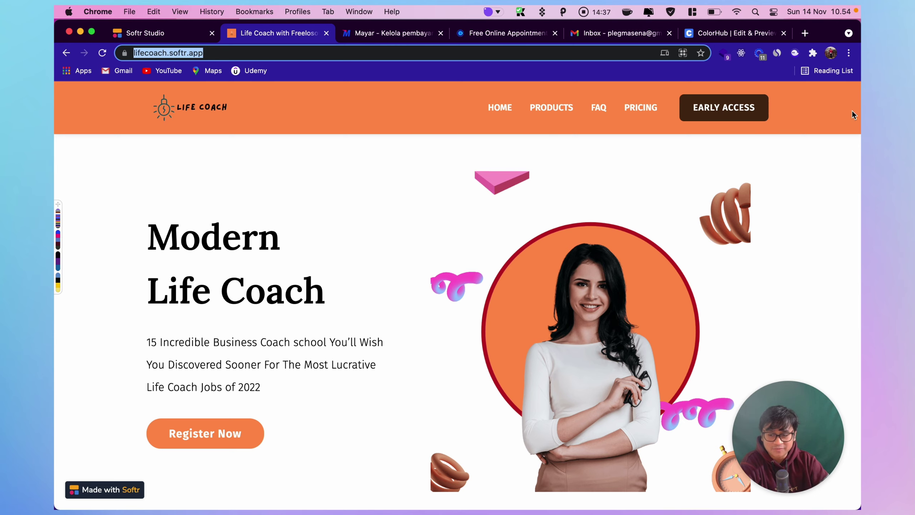
pyautogui.click(171, 34)
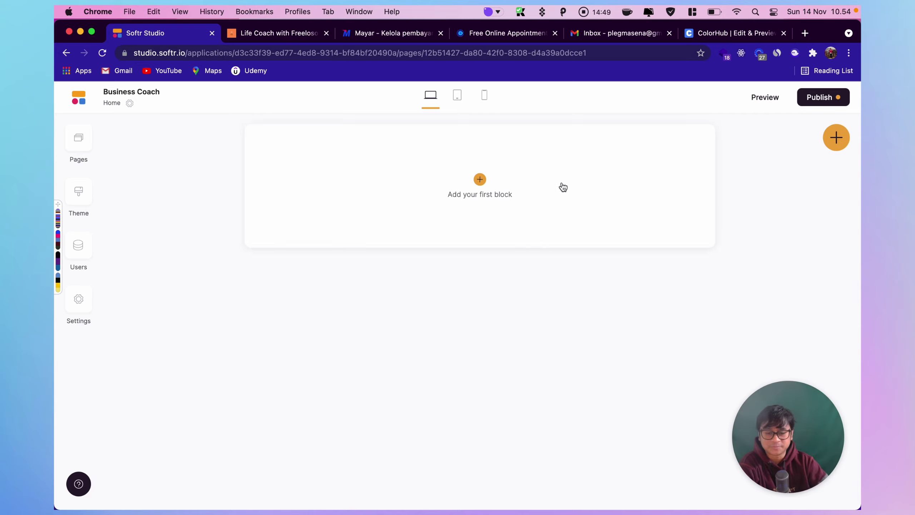
pyautogui.click(479, 187)
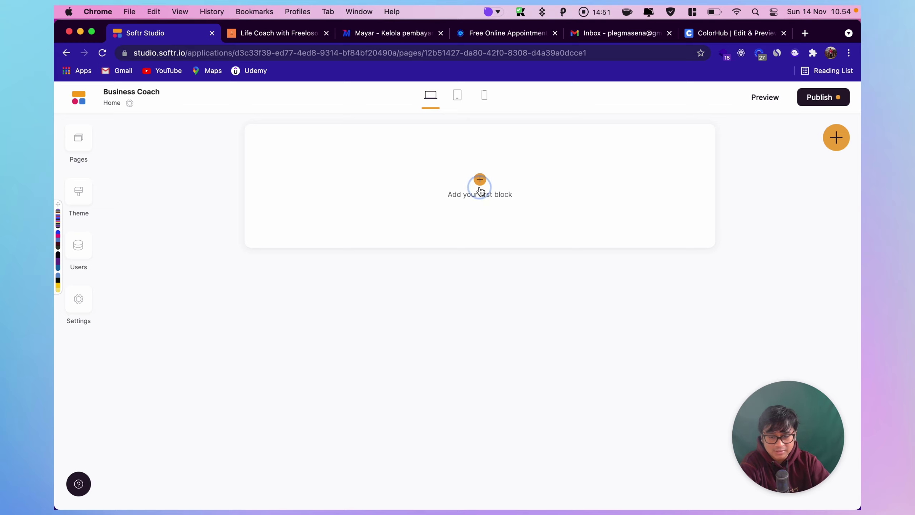
pyautogui.click(837, 103)
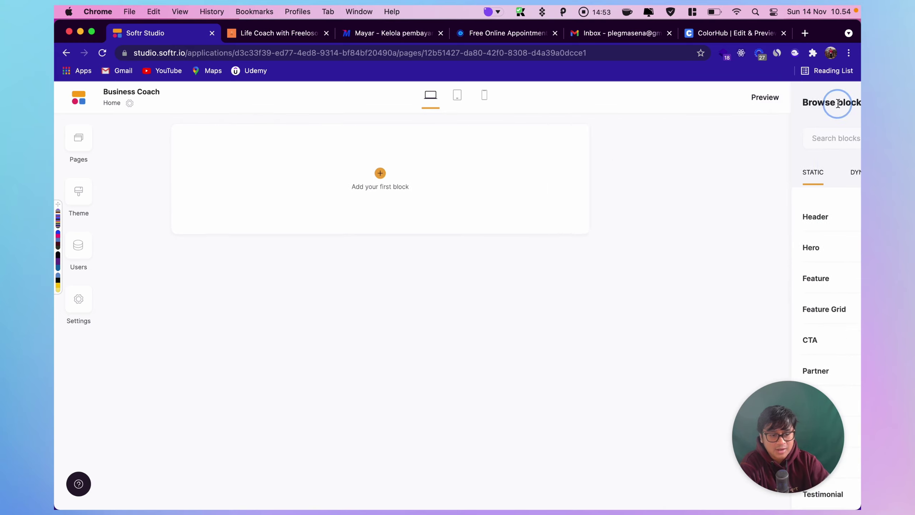
pyautogui.click(836, 136)
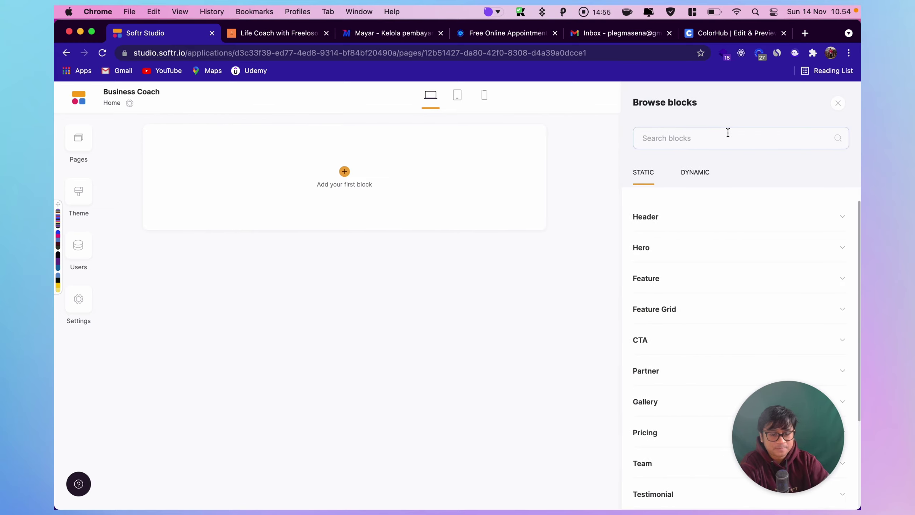
pyautogui.click(665, 215)
pyautogui.scroll(-1, 684, 259)
pyautogui.scroll(-3, 698, 286)
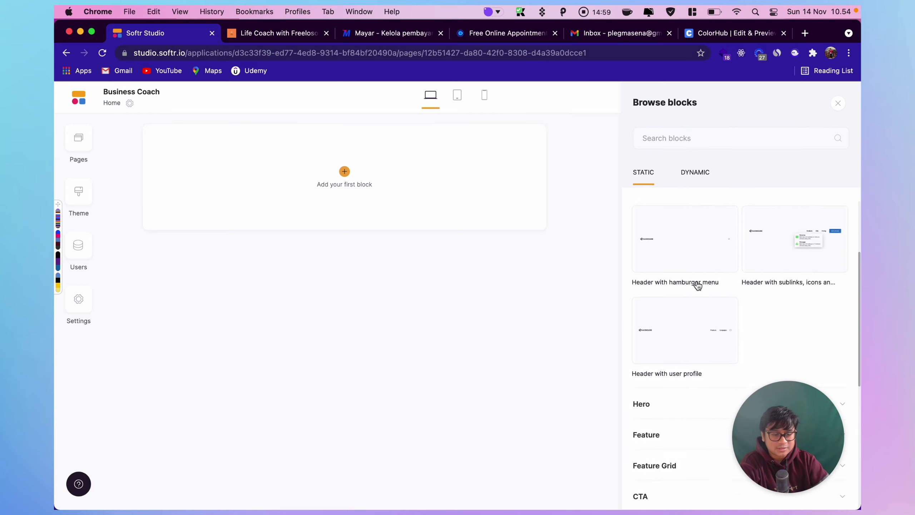
pyautogui.scroll(3, 695, 299)
pyautogui.scroll(-1, 700, 285)
pyautogui.scroll(-3, 701, 277)
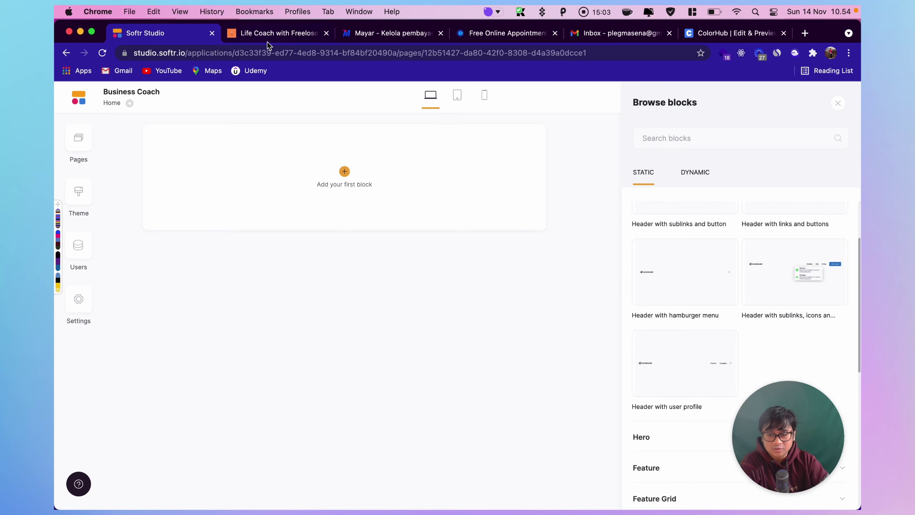
# Step: Check the Life Coach site's Products submenu and add the matching header block with sublinks and icons to the Home page
pyautogui.click(281, 34)
pyautogui.moveTo(555, 110)
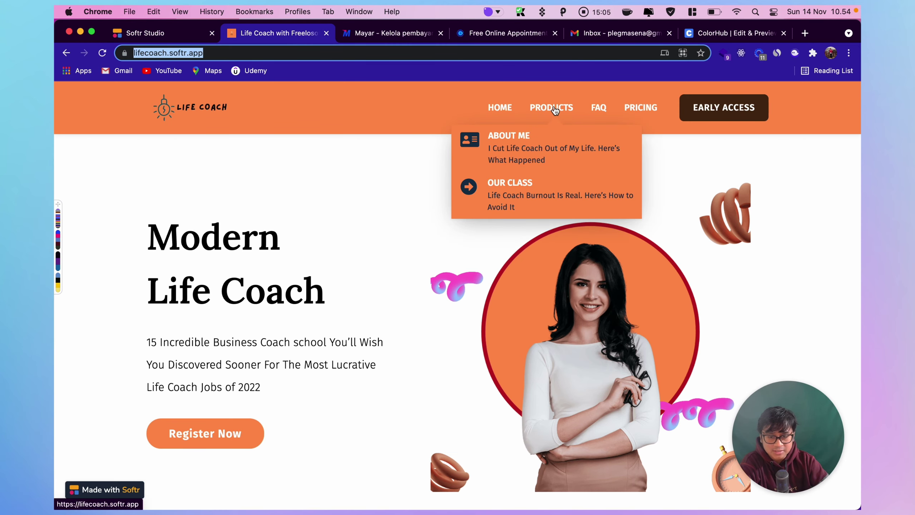
pyautogui.click(177, 36)
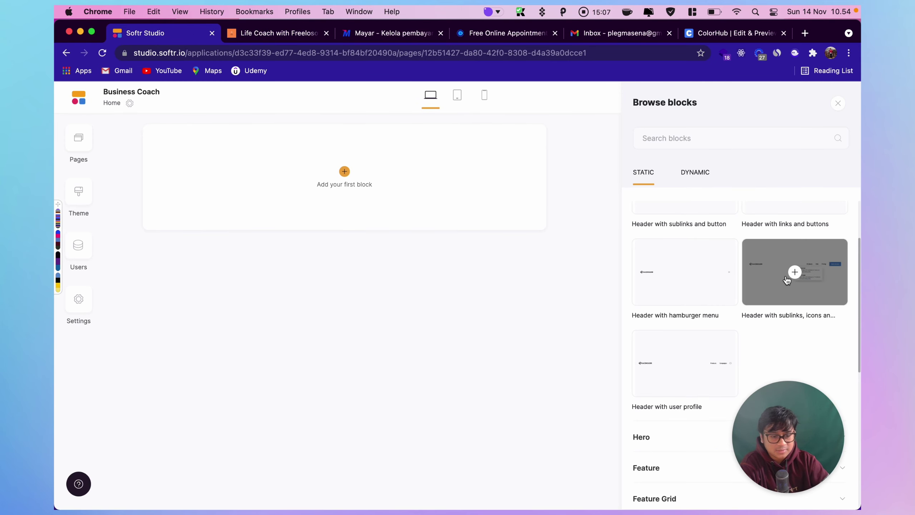
pyautogui.scroll(-3, 785, 300)
pyautogui.scroll(3, 784, 294)
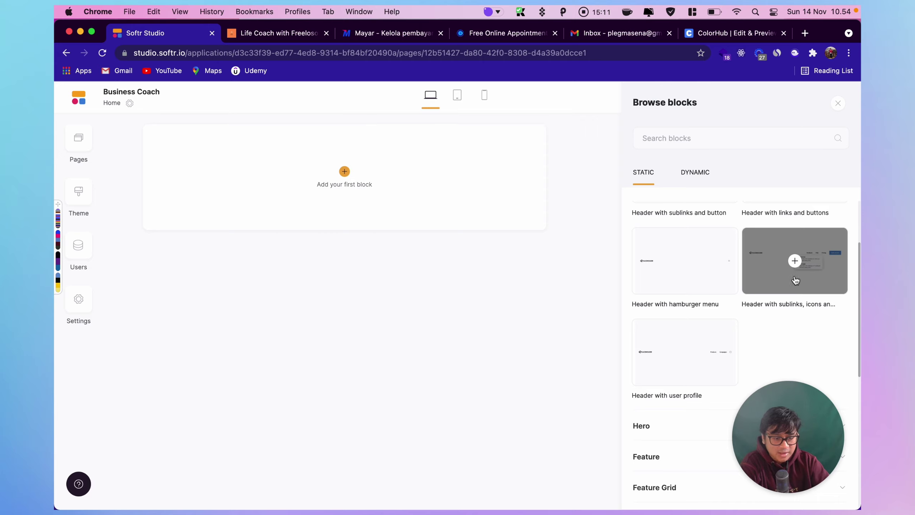
pyautogui.click(796, 263)
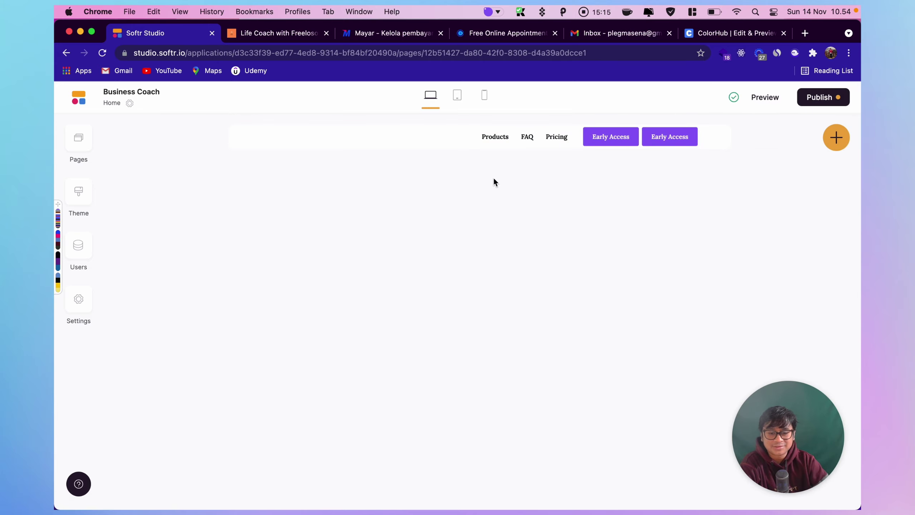
# Step: Open the header block's settings, preview the page, and compare its header with the Life Coach site
pyautogui.click(418, 138)
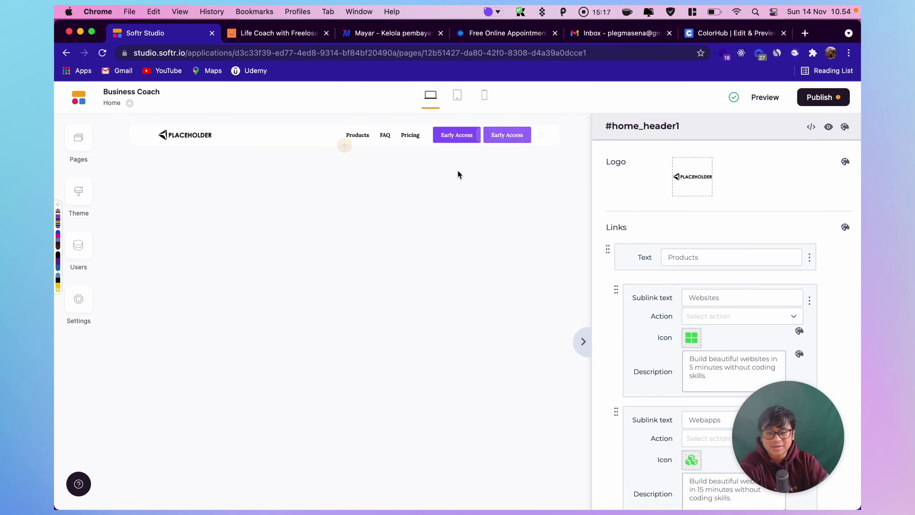
pyautogui.click(762, 98)
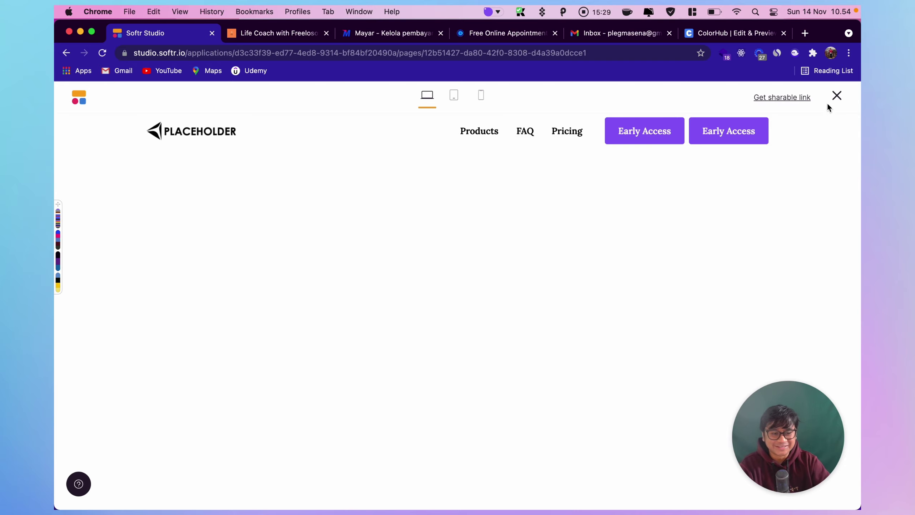
pyautogui.click(836, 96)
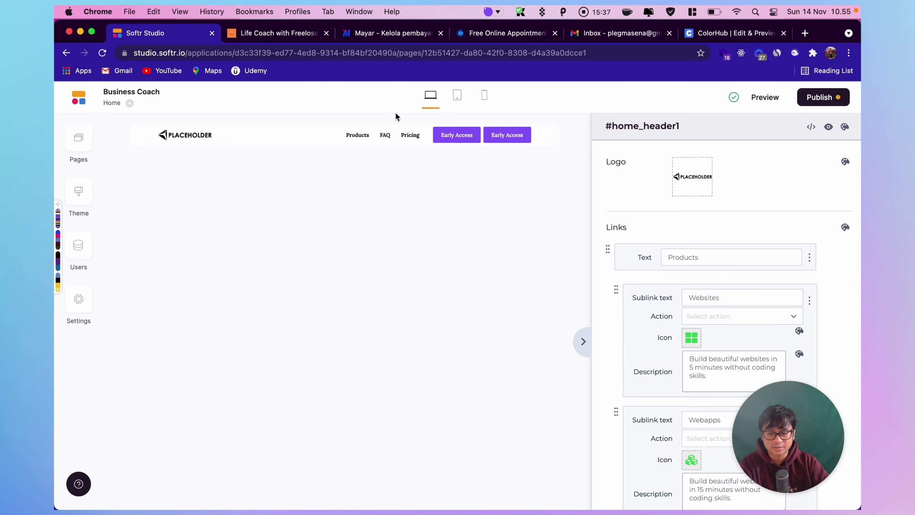
pyautogui.click(283, 36)
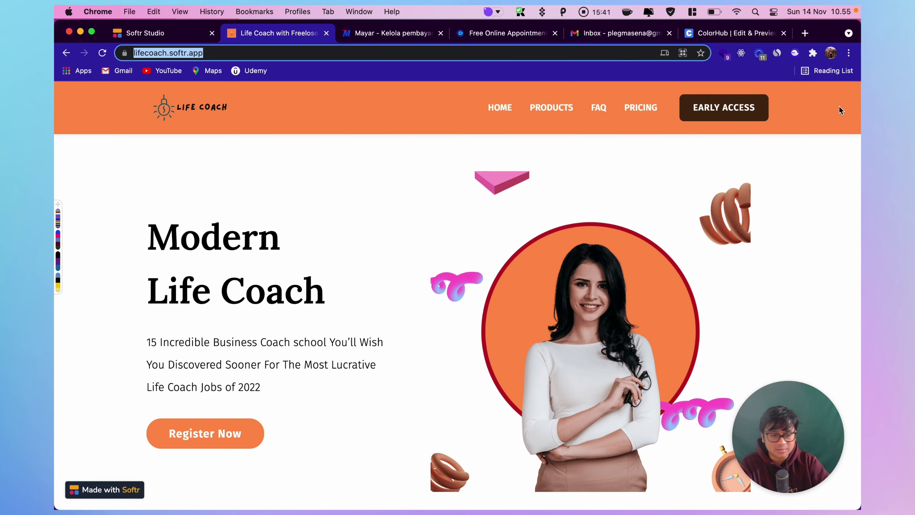
pyautogui.click(151, 33)
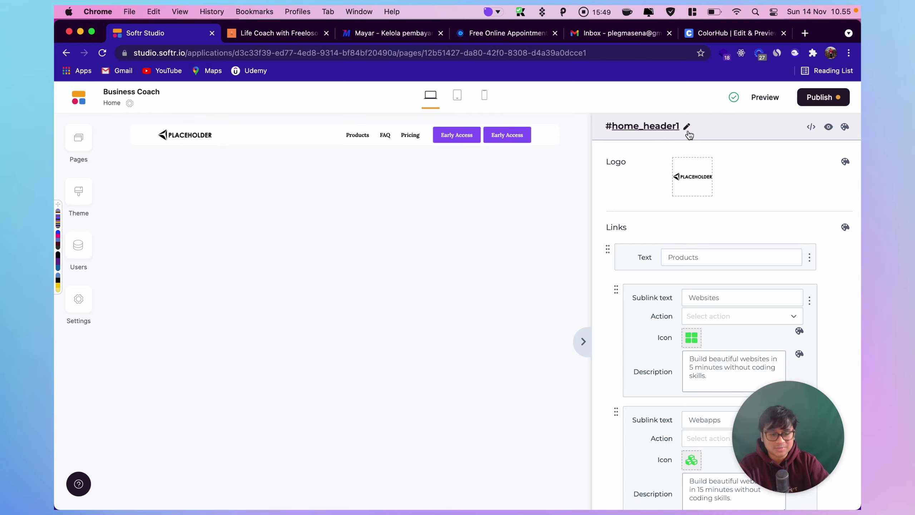
# Step: Try to rename the Home page header block as header1, and reload the editor
pyautogui.click(688, 128)
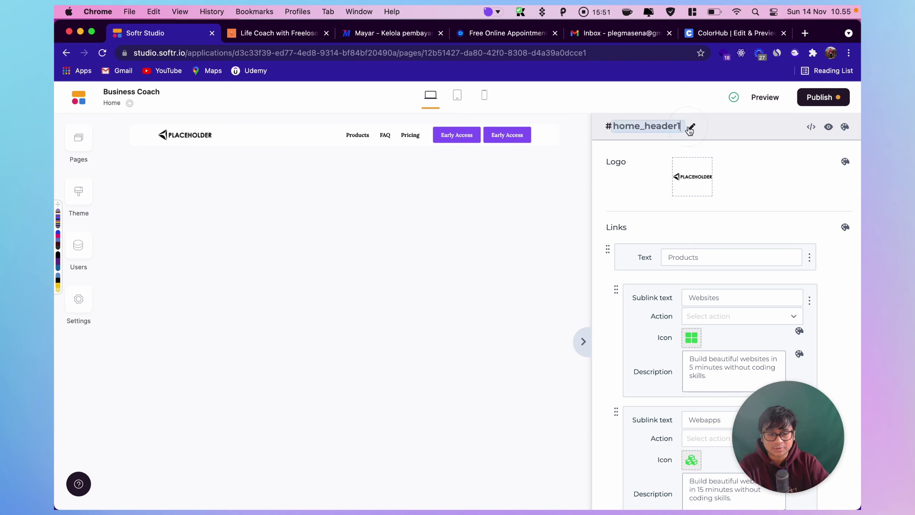
pyautogui.press('Left')
pyautogui.press('Left')
pyautogui.press('Left')
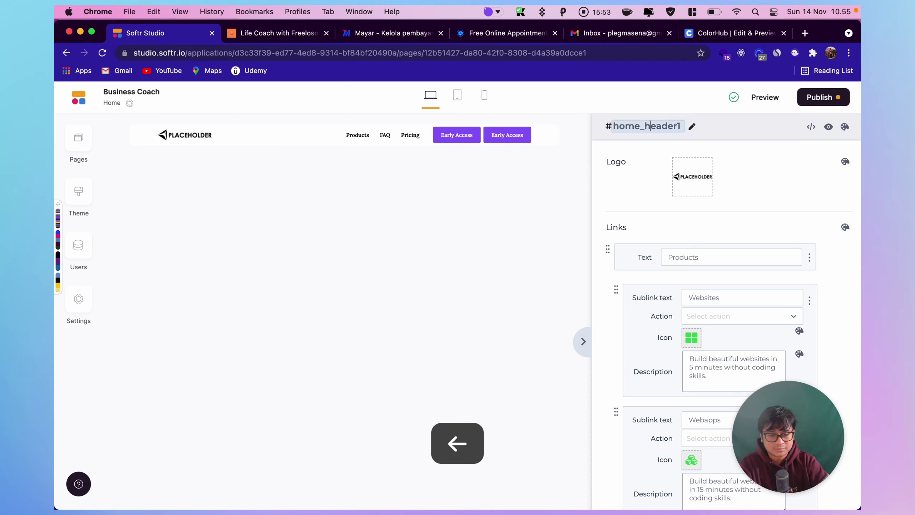
pyautogui.press('Right')
pyautogui.press('BackSpace')
pyautogui.press('BackSpace')
pyautogui.press('BackSpace')
pyautogui.press('BackSpace')
pyautogui.press('BackSpace')
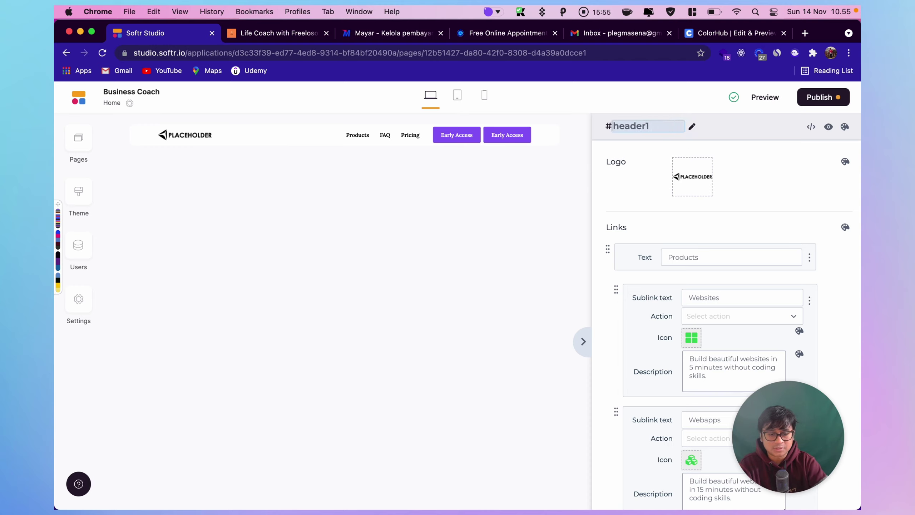
pyautogui.press('Return')
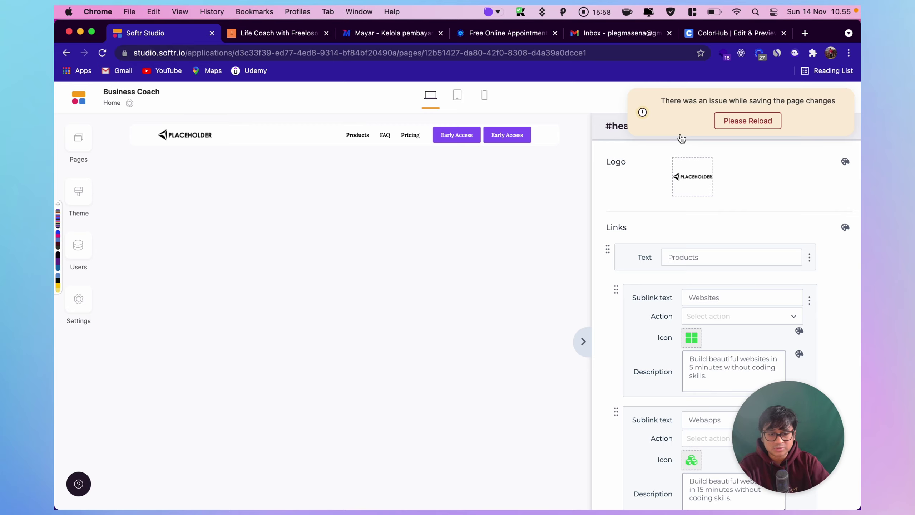
pyautogui.click(749, 121)
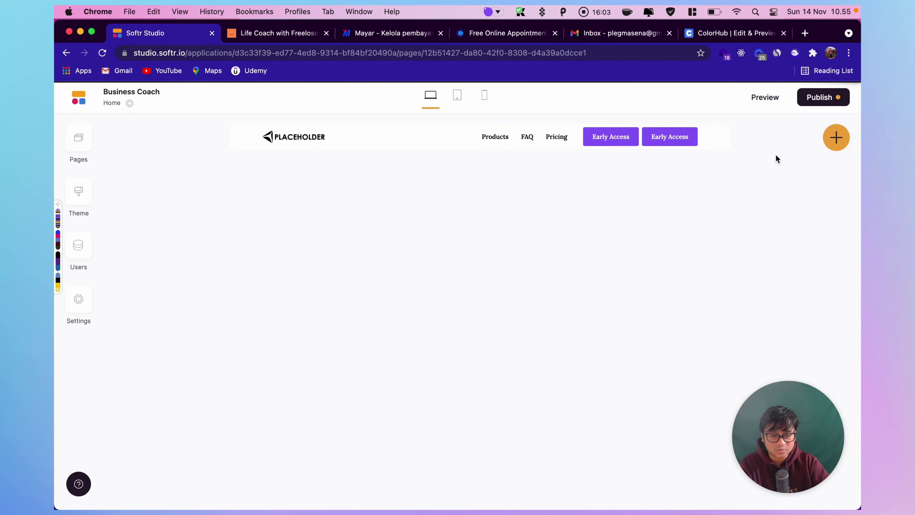
# Step: Set both the top and bottom padding of the Home page header block's section to 4xs
pyautogui.click(405, 130)
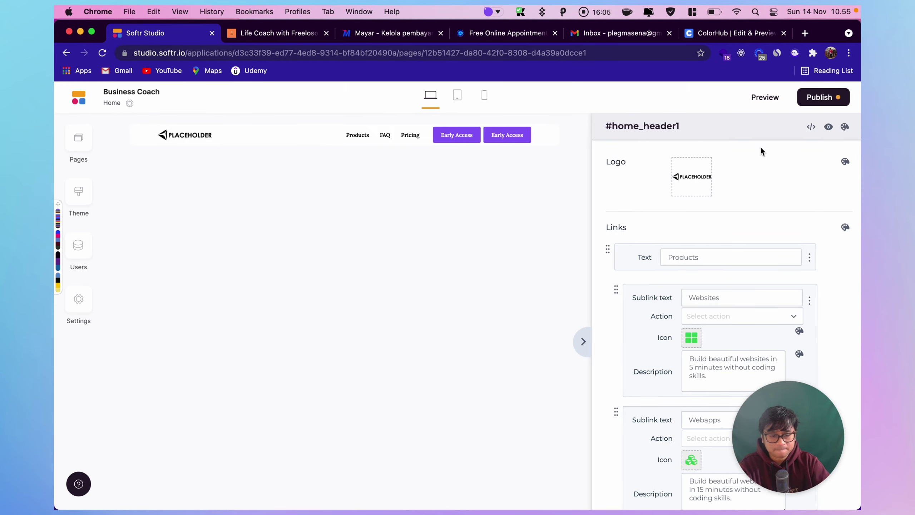
pyautogui.click(844, 128)
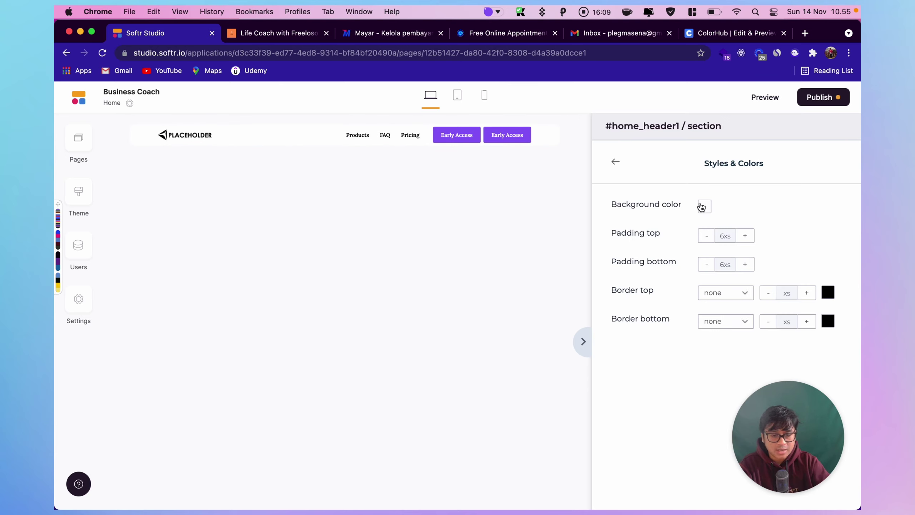
pyautogui.click(614, 162)
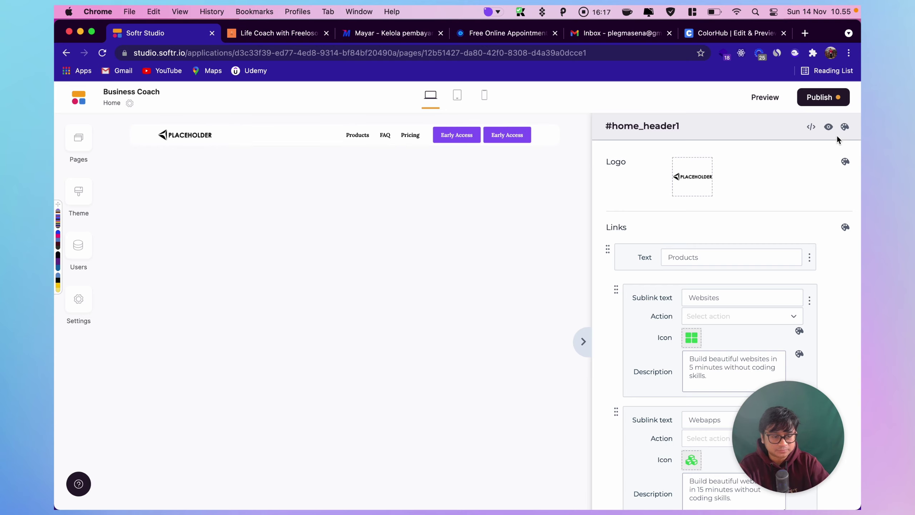
pyautogui.click(844, 127)
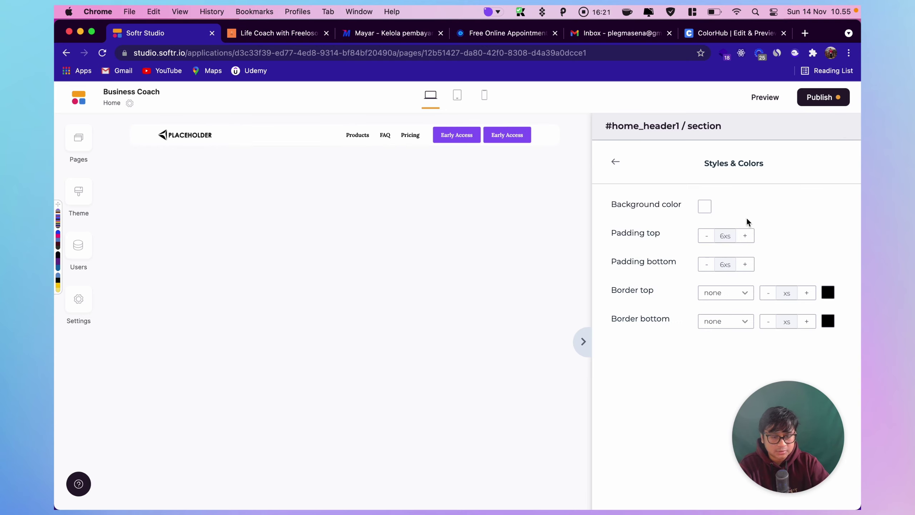
pyautogui.click(745, 237)
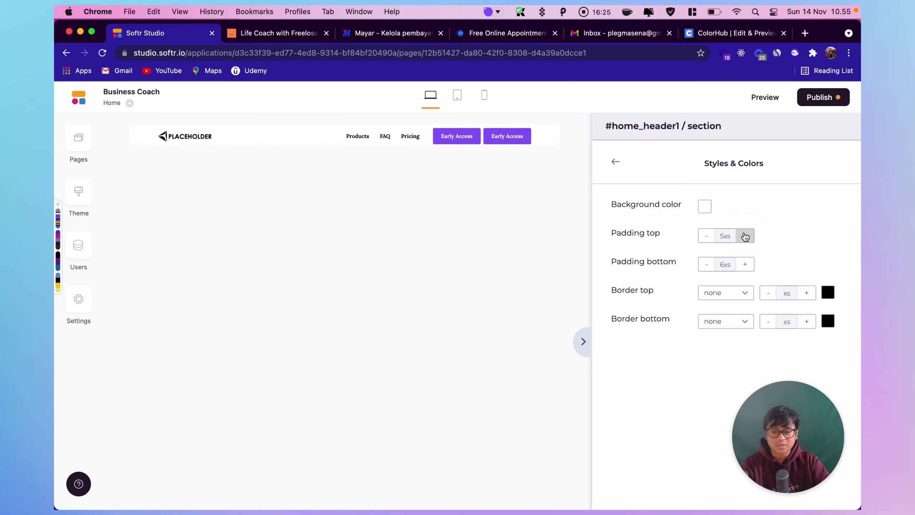
pyautogui.click(744, 236)
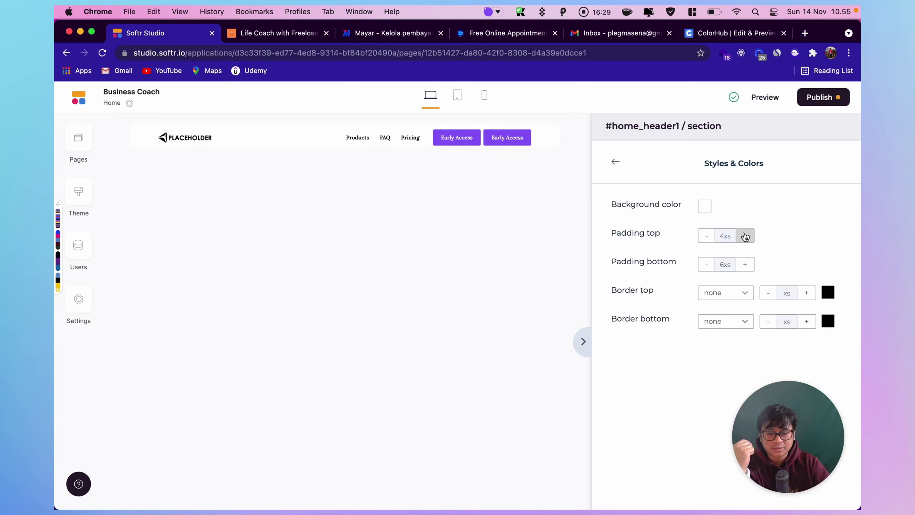
pyautogui.click(745, 264)
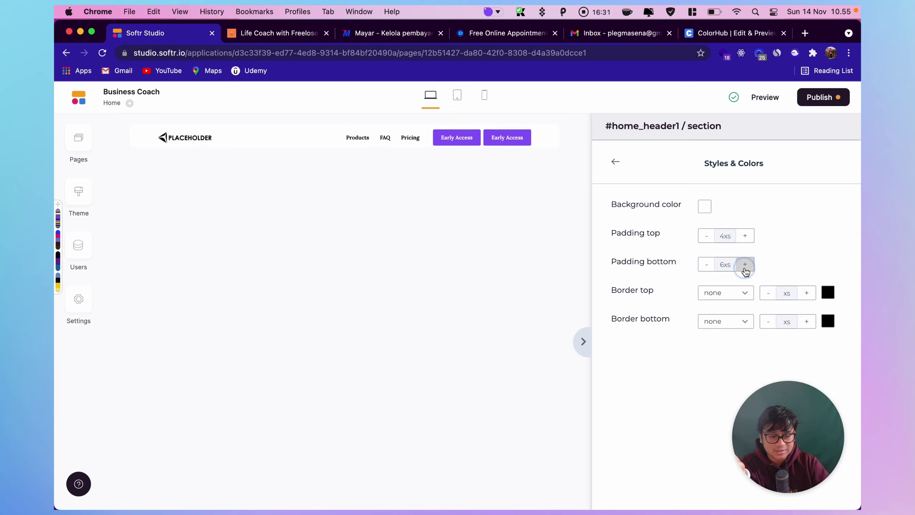
pyautogui.click(744, 264)
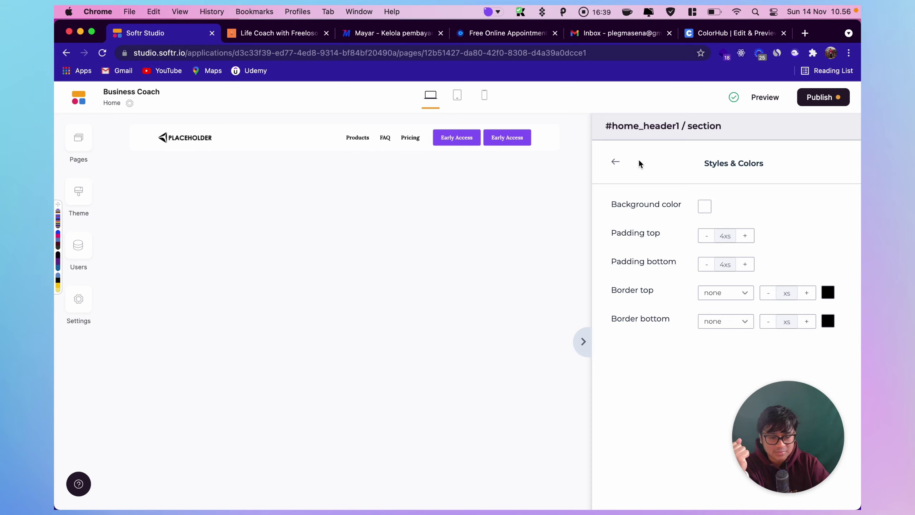
# Step: Set the header section's background color to #8B5CF6, reusing the color from the clipboard history
pyautogui.click(704, 207)
pyautogui.doubleClick(644, 324)
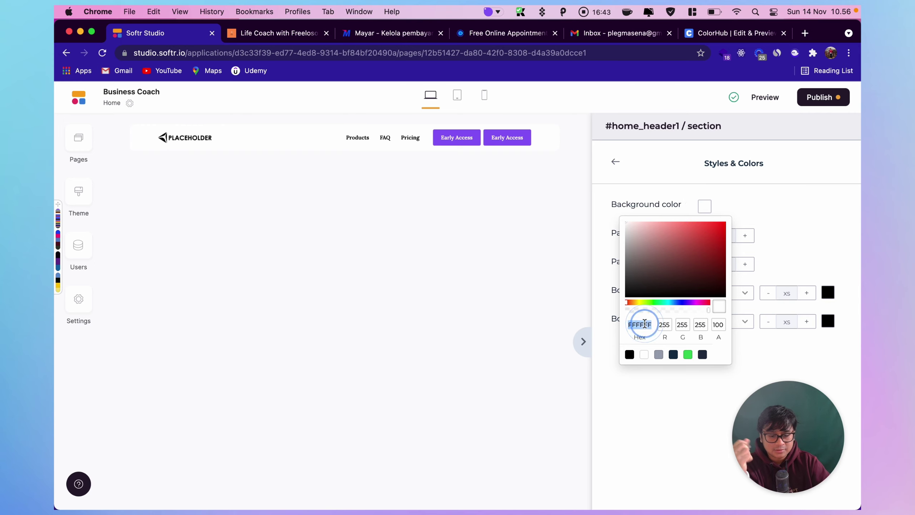
pyautogui.press('super+shift+v')
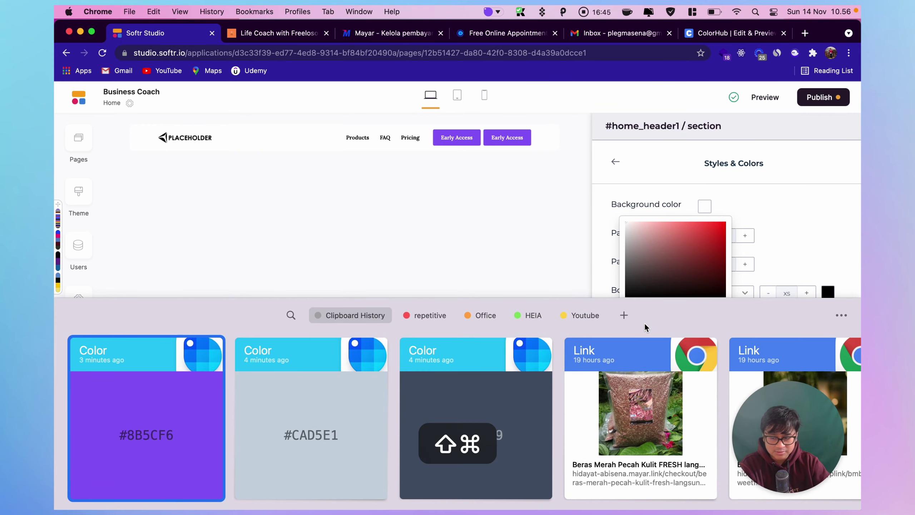
pyautogui.doubleClick(136, 433)
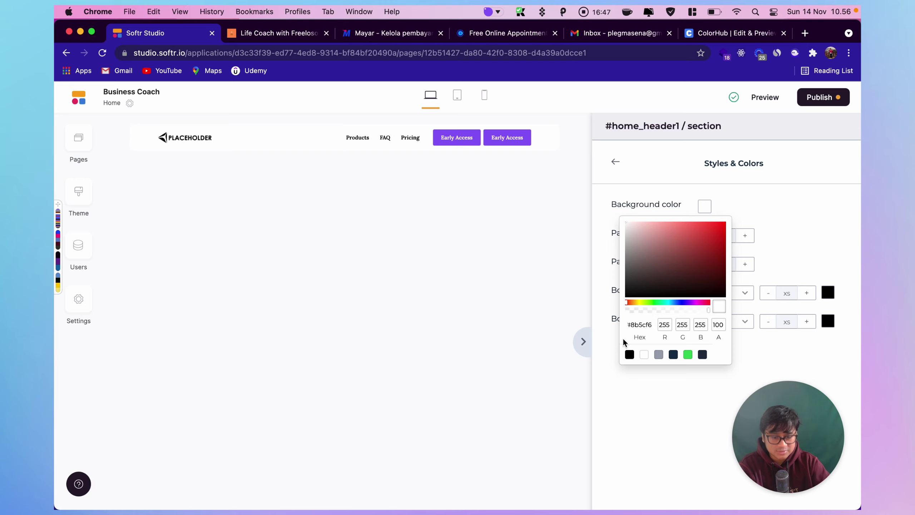
pyautogui.press('Return')
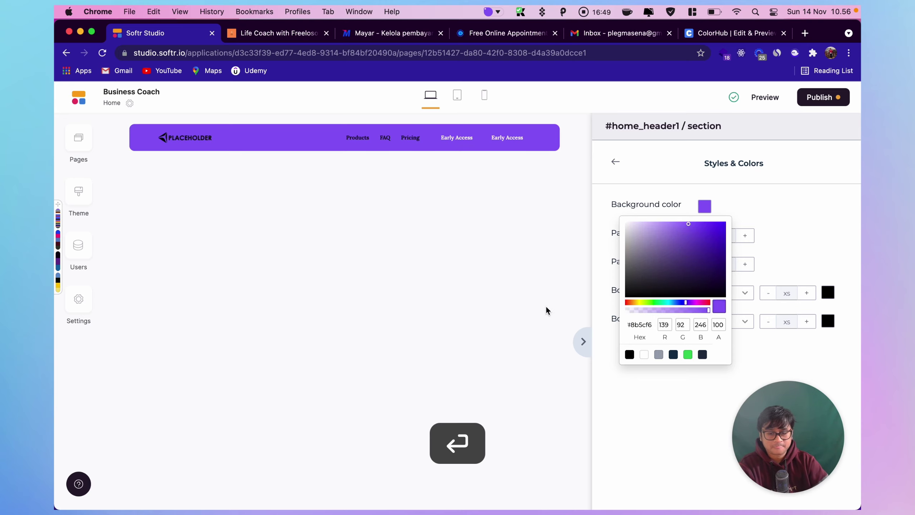
pyautogui.click(529, 284)
# Step: Compare the header with the ColorHub palette previews and the header of the Life Coach reference site
pyautogui.click(718, 35)
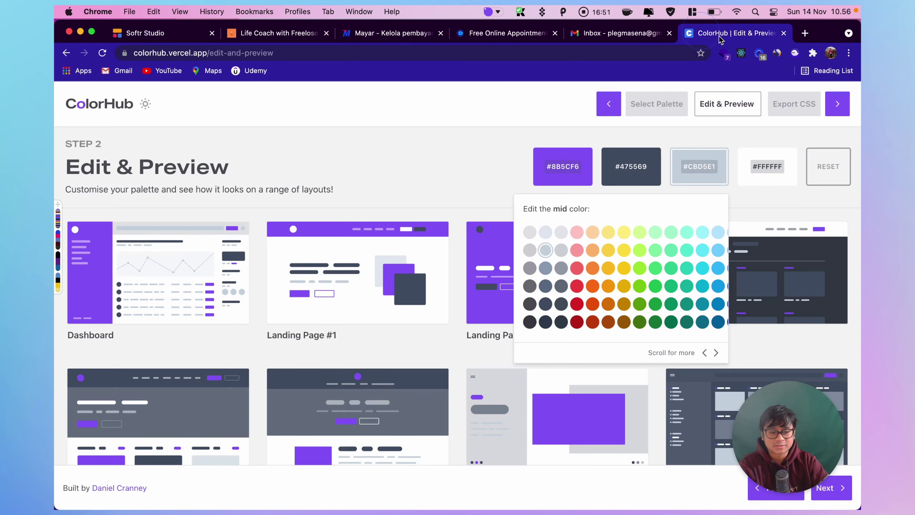
pyautogui.click(178, 34)
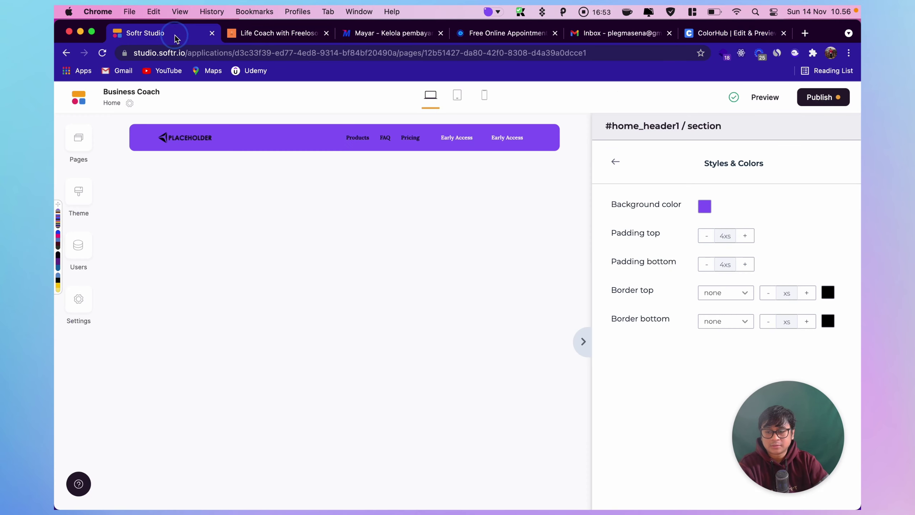
pyautogui.click(266, 33)
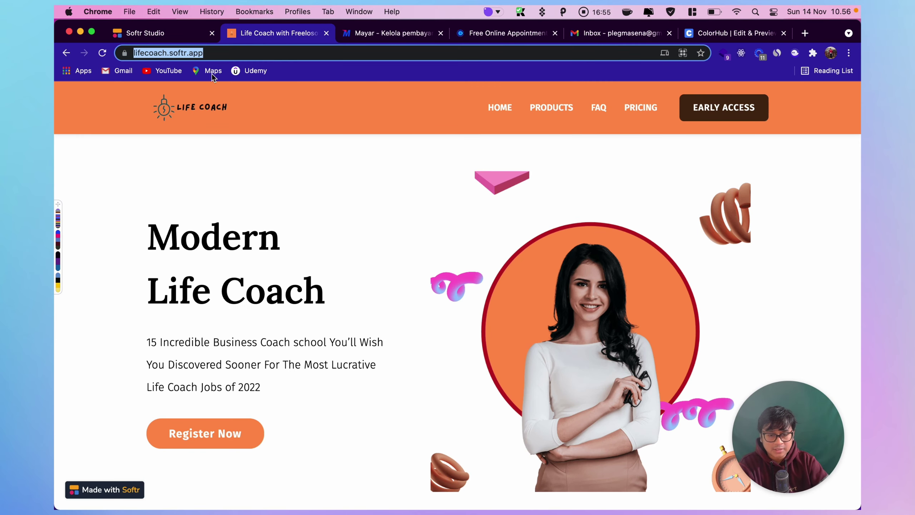
pyautogui.click(149, 33)
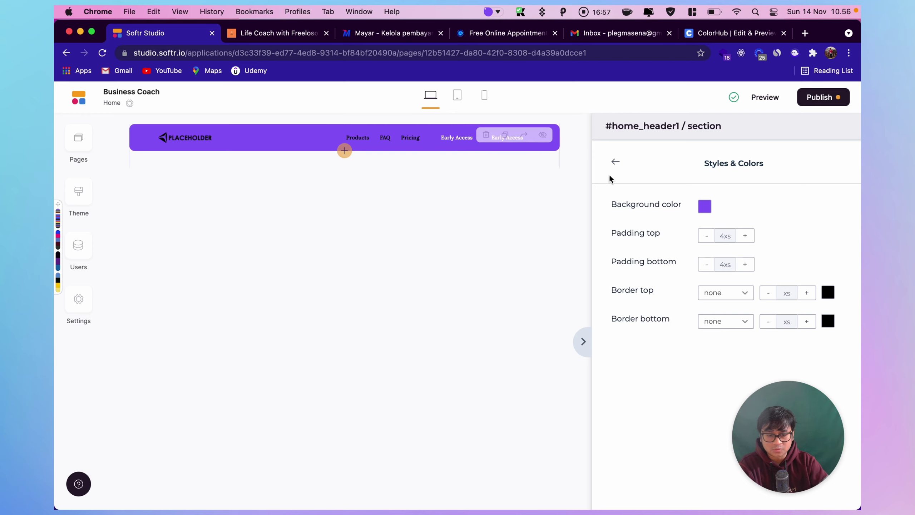
# Step: Replace the header's placeholder logo by uploading logo_transparent_wide.png from the Coaching project's img folder
pyautogui.click(615, 162)
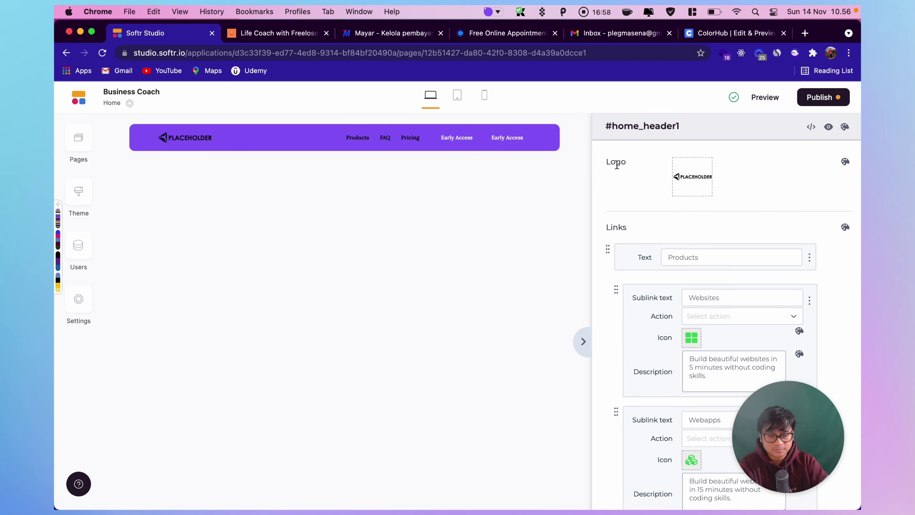
pyautogui.click(698, 182)
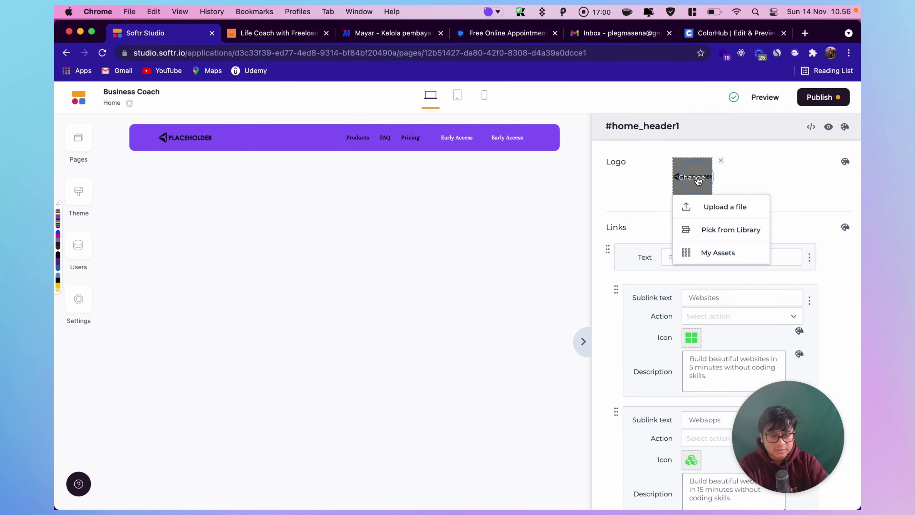
pyautogui.click(713, 209)
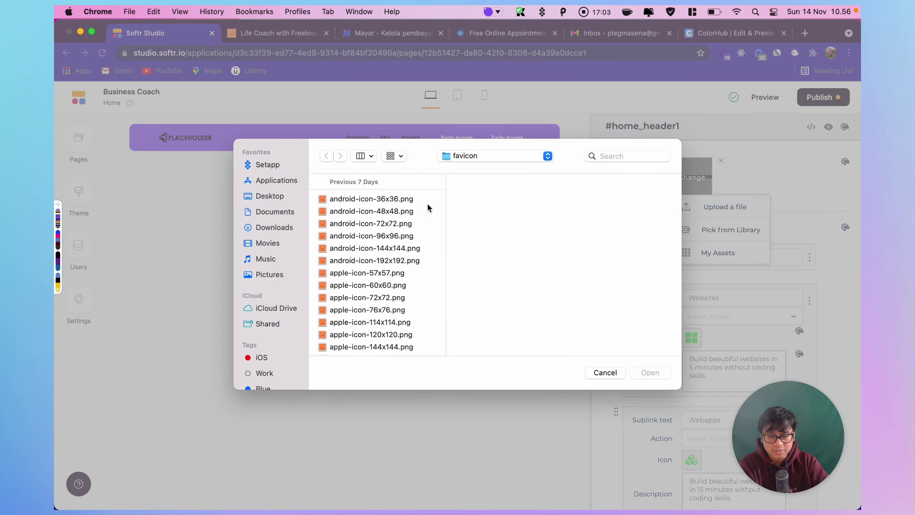
pyautogui.click(275, 211)
pyautogui.click(380, 200)
pyautogui.click(503, 203)
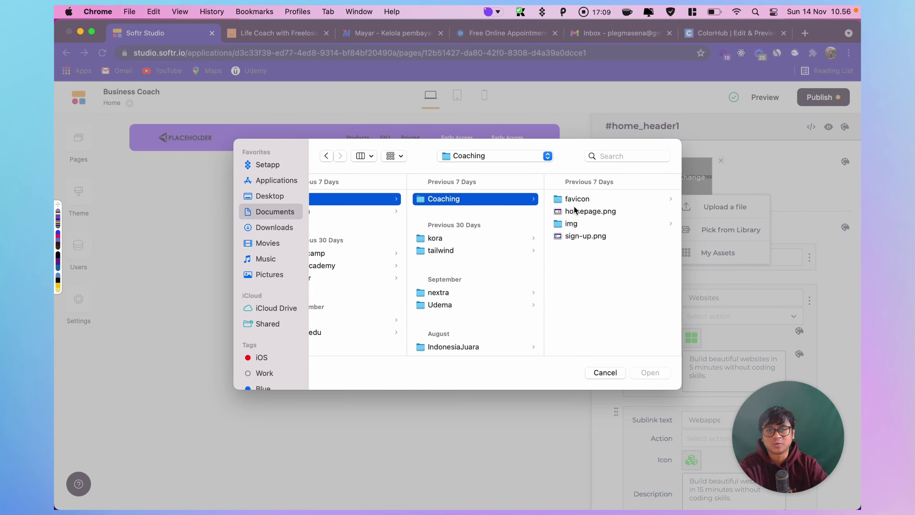
pyautogui.click(583, 224)
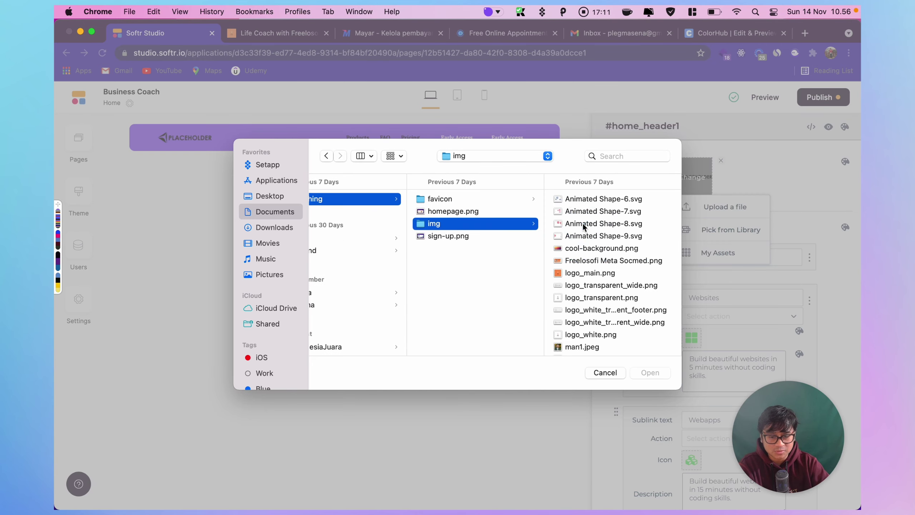
pyautogui.scroll(-3, 588, 238)
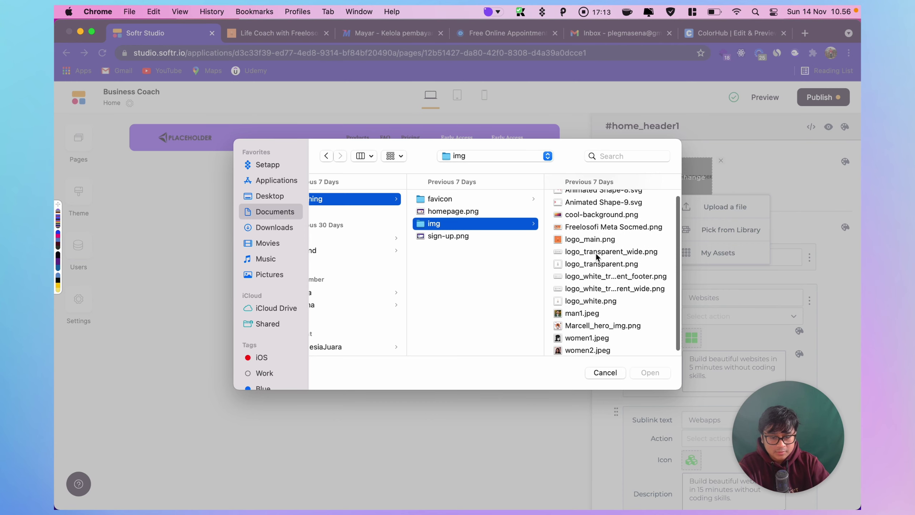
pyautogui.click(596, 252)
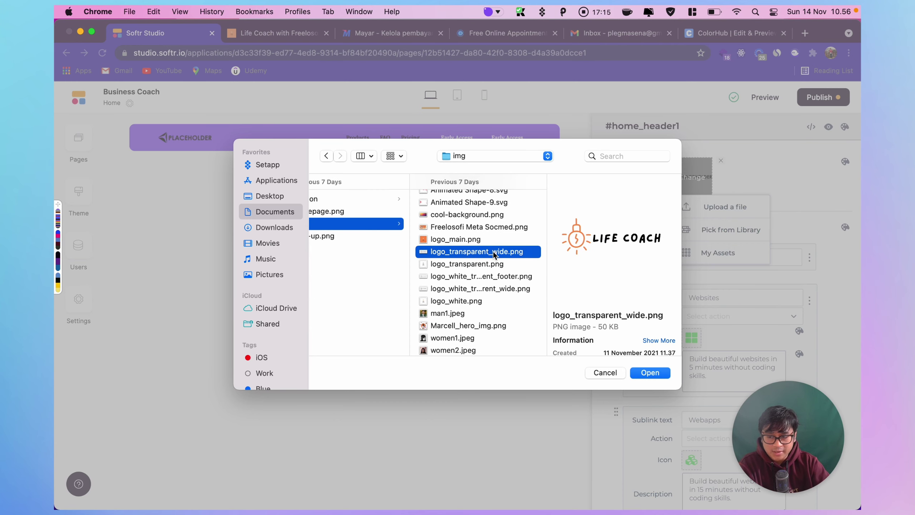
pyautogui.click(647, 373)
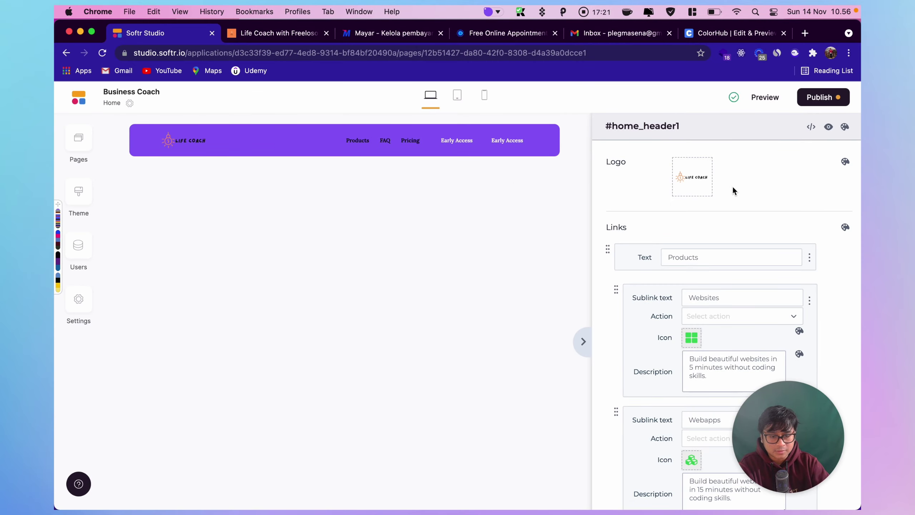
# Step: Compare the white logo files in the img folder and upload logo_white_transparent_footer.png as the header logo
pyautogui.click(691, 177)
pyautogui.click(709, 206)
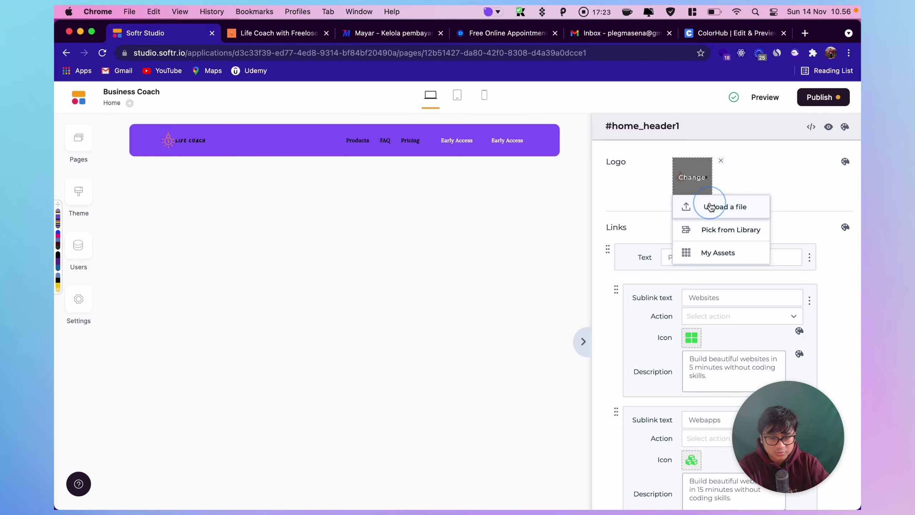
pyautogui.scroll(-2, 394, 296)
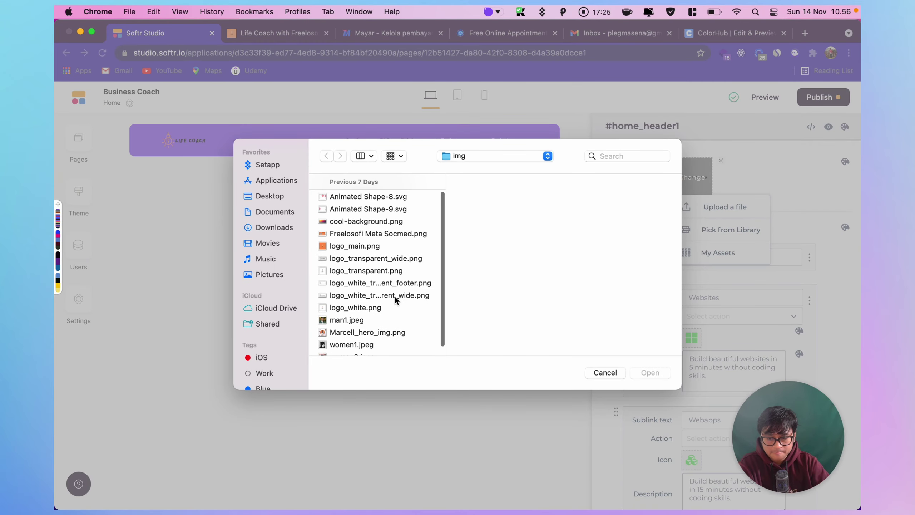
pyautogui.click(394, 295)
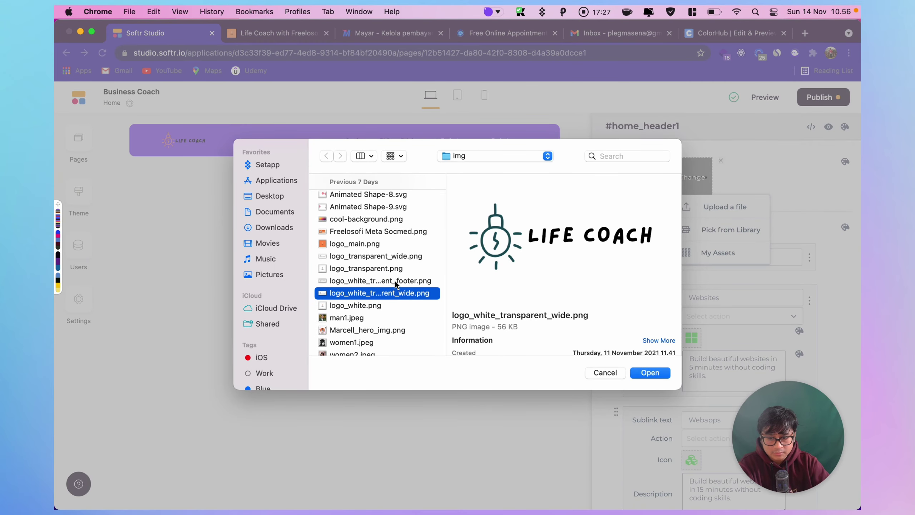
pyautogui.click(395, 281)
pyautogui.click(378, 305)
pyautogui.click(385, 293)
pyautogui.click(389, 284)
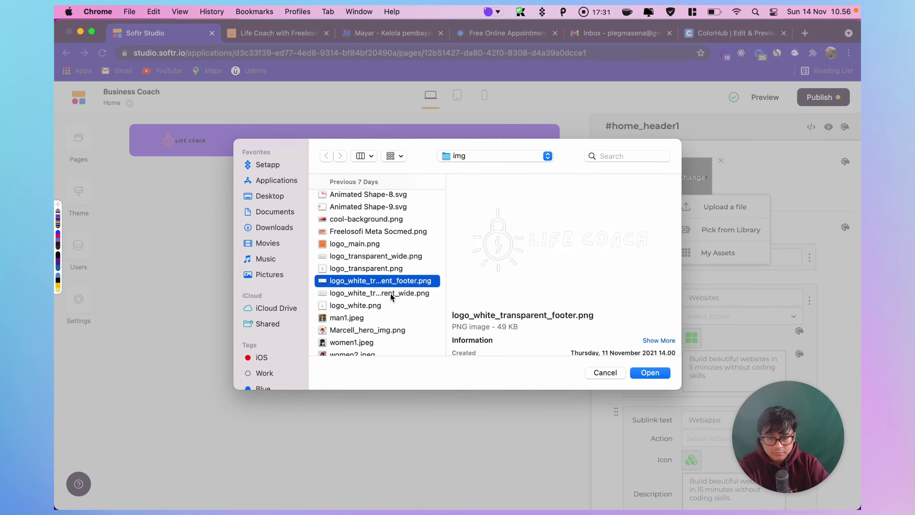
pyautogui.click(647, 372)
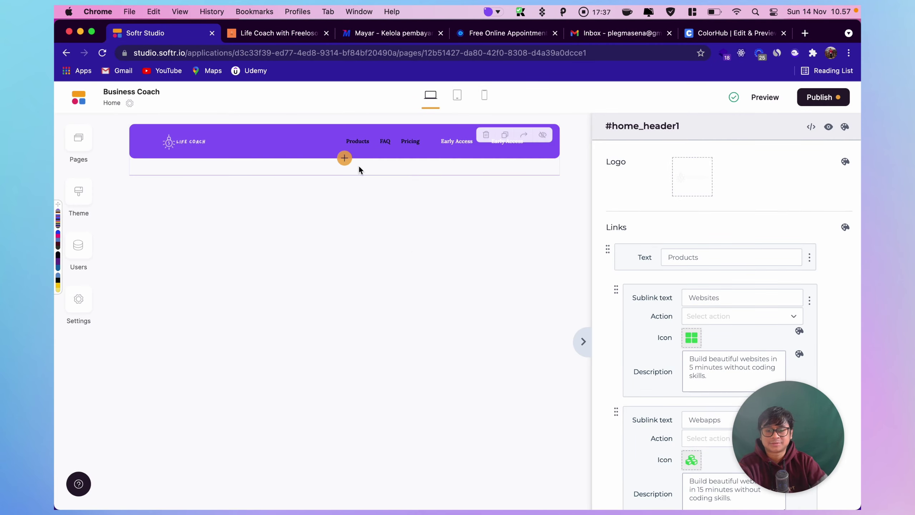
# Step: Switch the header logo to the dark-lettered Life Coach image already stored in the uploaded assets
pyautogui.click(697, 179)
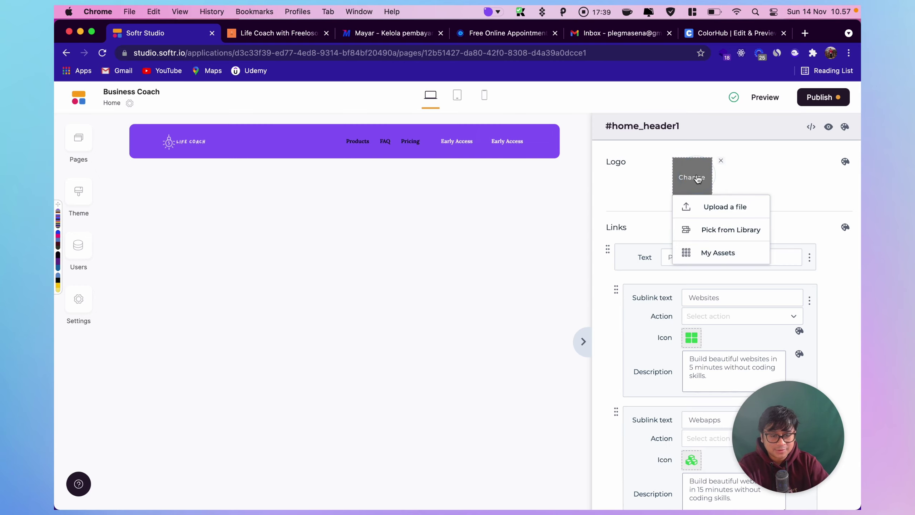
pyautogui.click(702, 248)
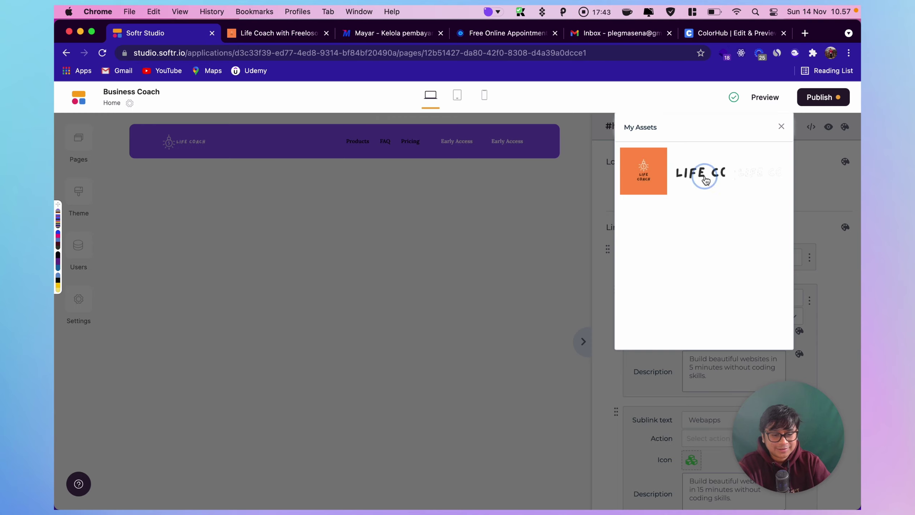
pyautogui.click(702, 174)
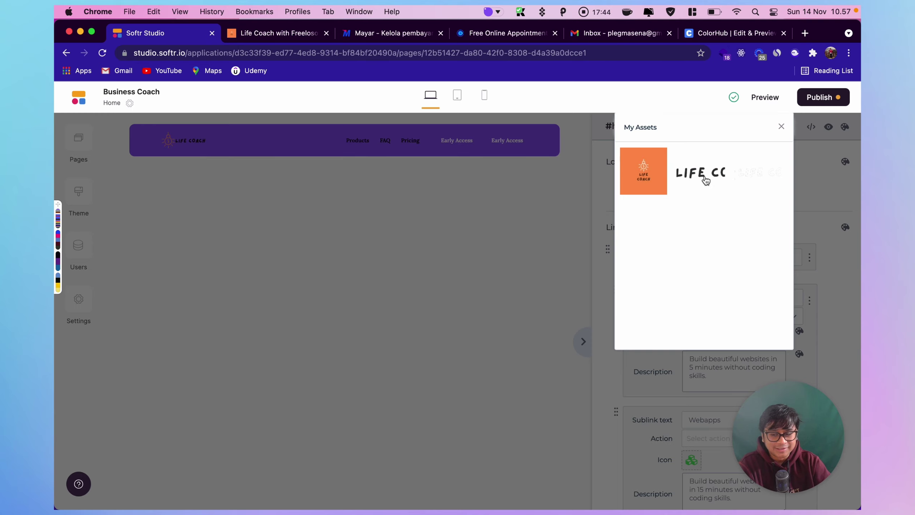
pyautogui.click(780, 128)
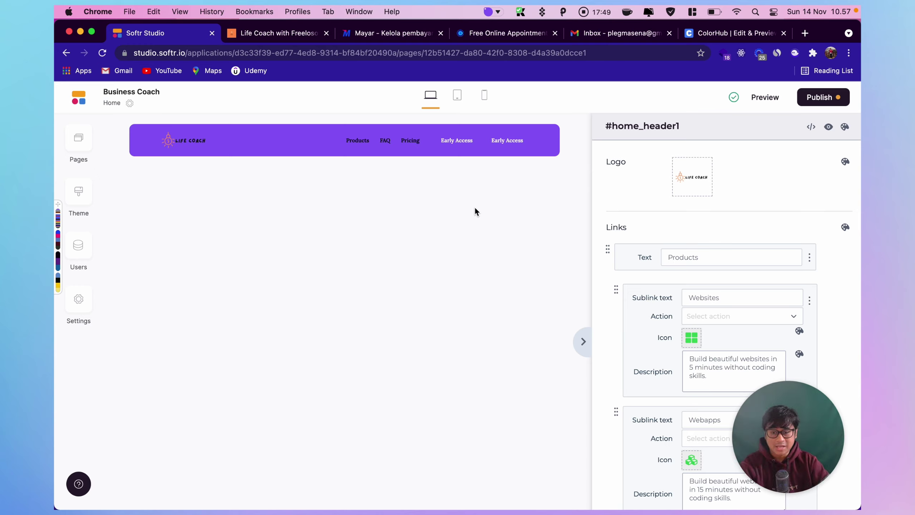
# Step: Set the header logo's width to 3xs and return to the header block's settings
pyautogui.moveTo(687, 182)
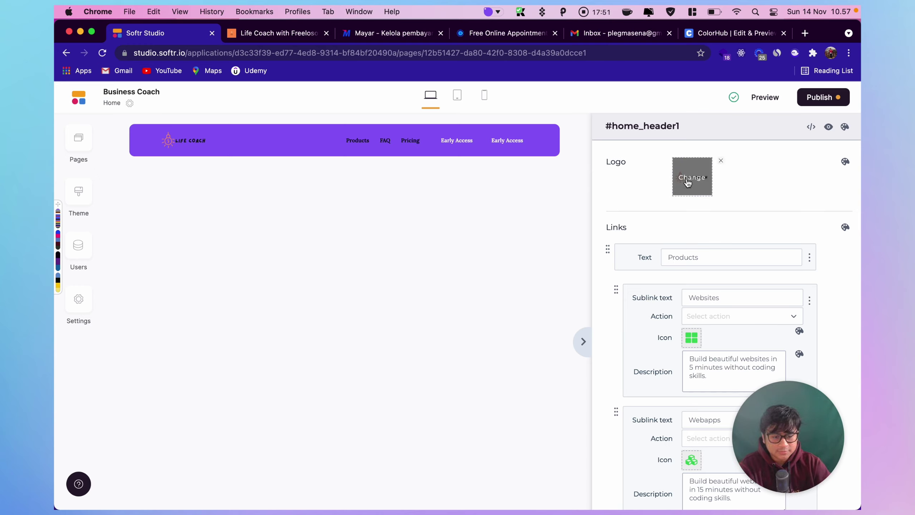
pyautogui.click(843, 163)
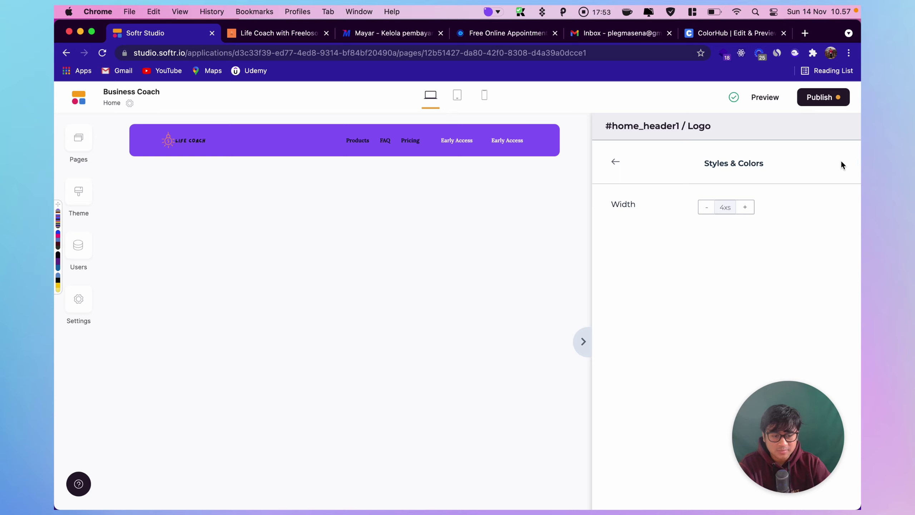
pyautogui.click(745, 210)
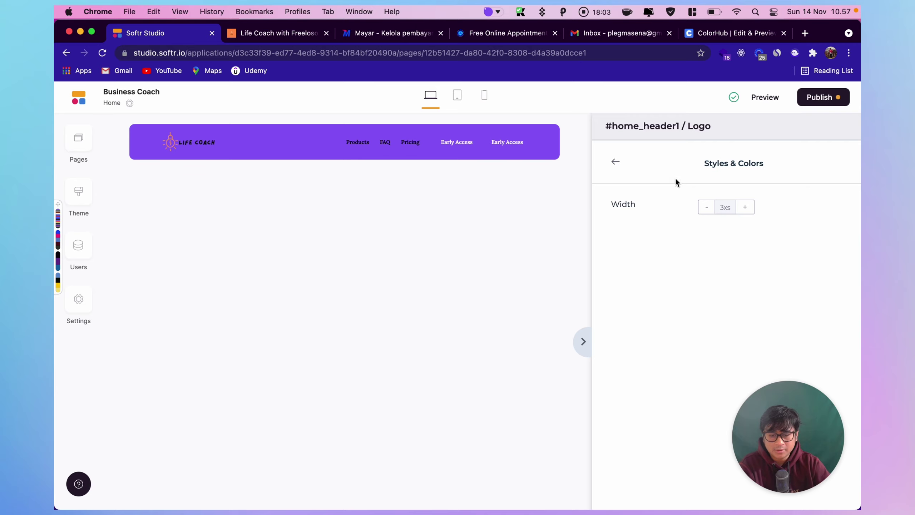
pyautogui.click(745, 207)
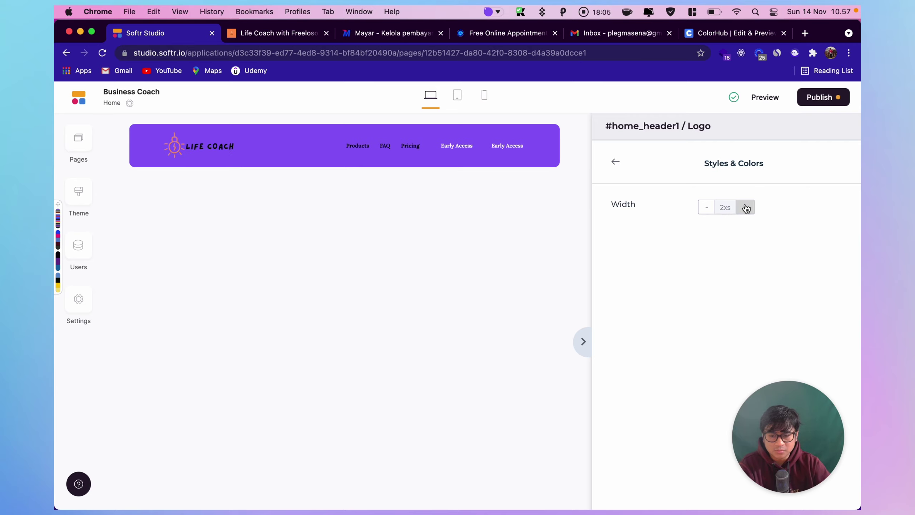
pyautogui.click(706, 207)
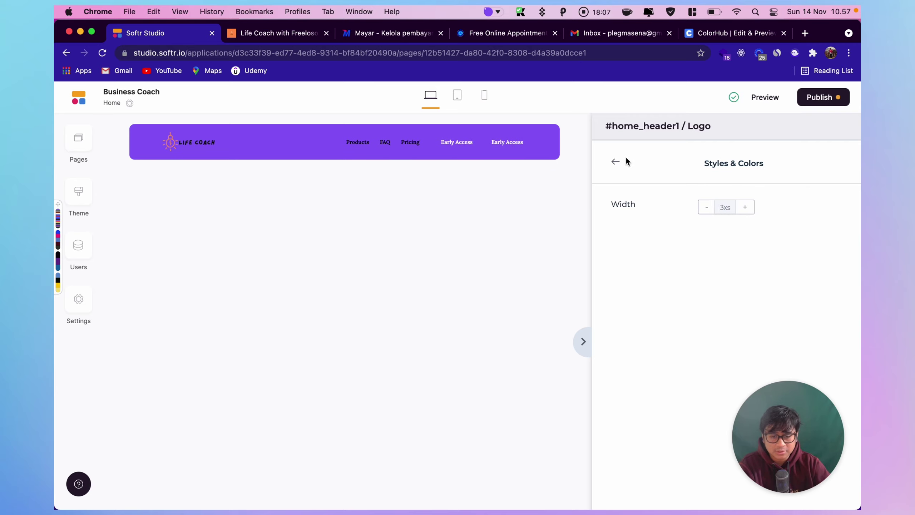
pyautogui.click(616, 163)
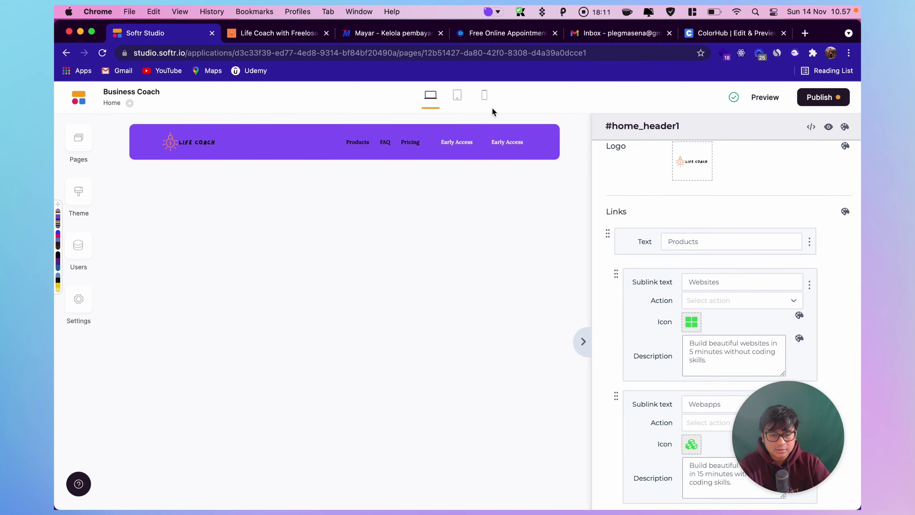
# Step: Set the header links' text colour to white (FFFFFF) and their size to xl, and preview the page
pyautogui.click(307, 39)
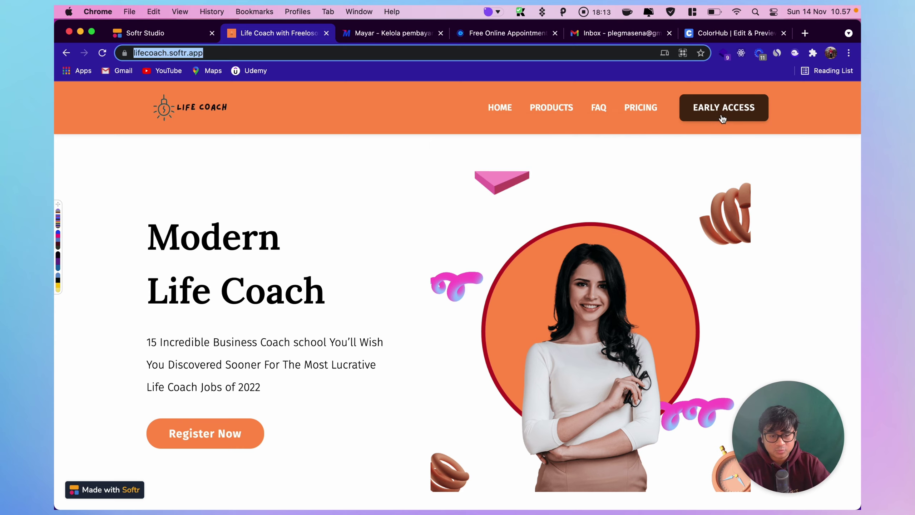
pyautogui.click(159, 35)
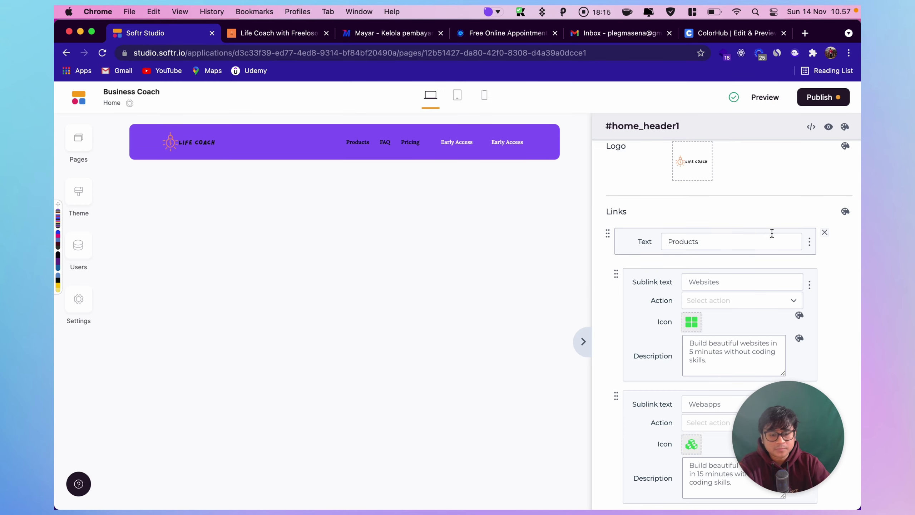
pyautogui.click(844, 212)
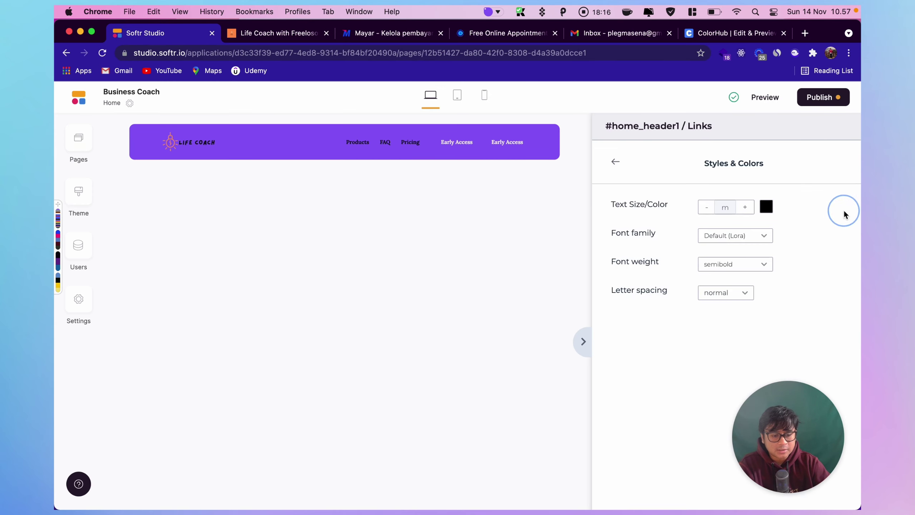
pyautogui.click(766, 207)
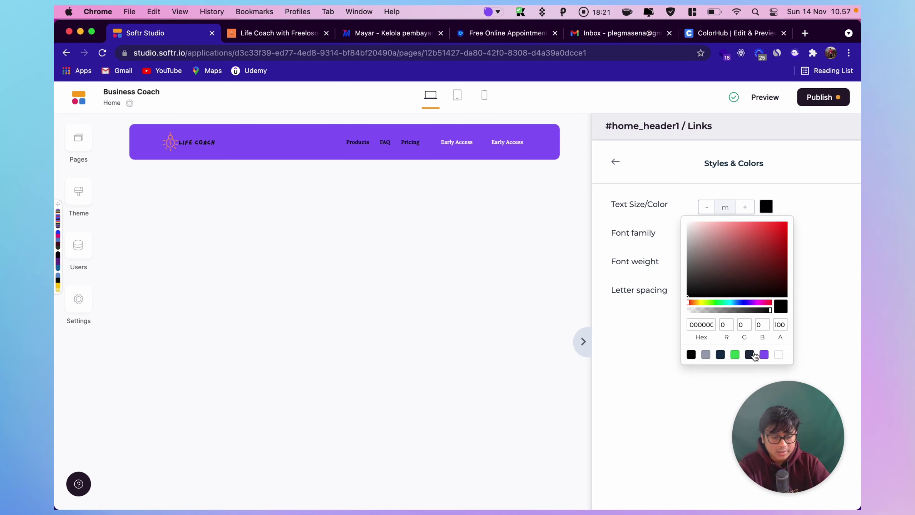
pyautogui.click(778, 355)
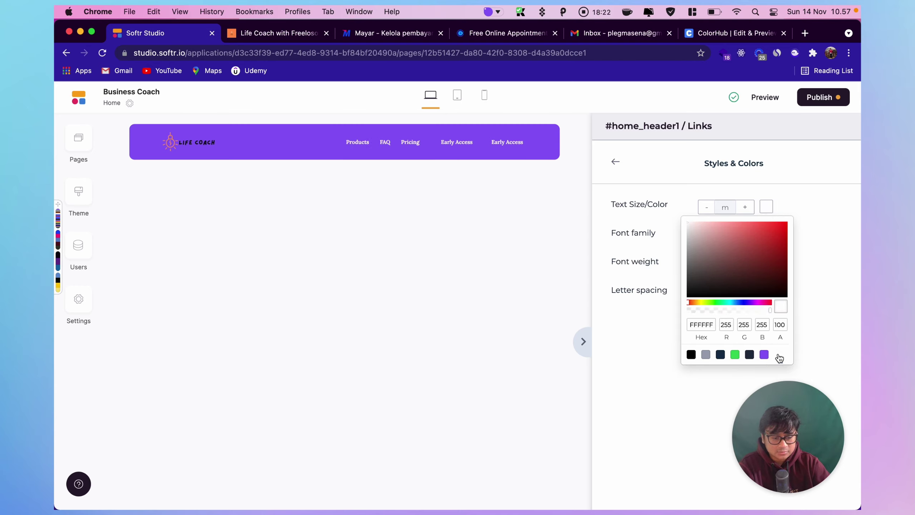
pyautogui.click(809, 224)
pyautogui.click(744, 207)
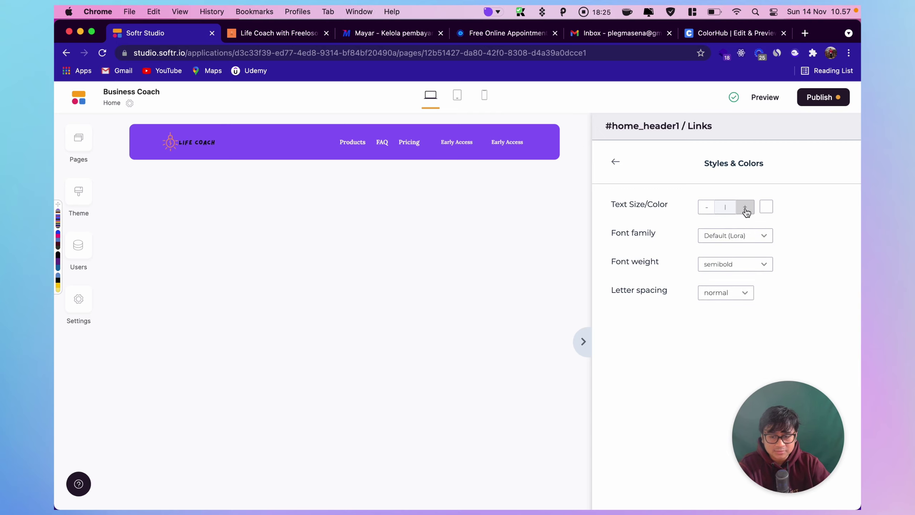
pyautogui.click(744, 208)
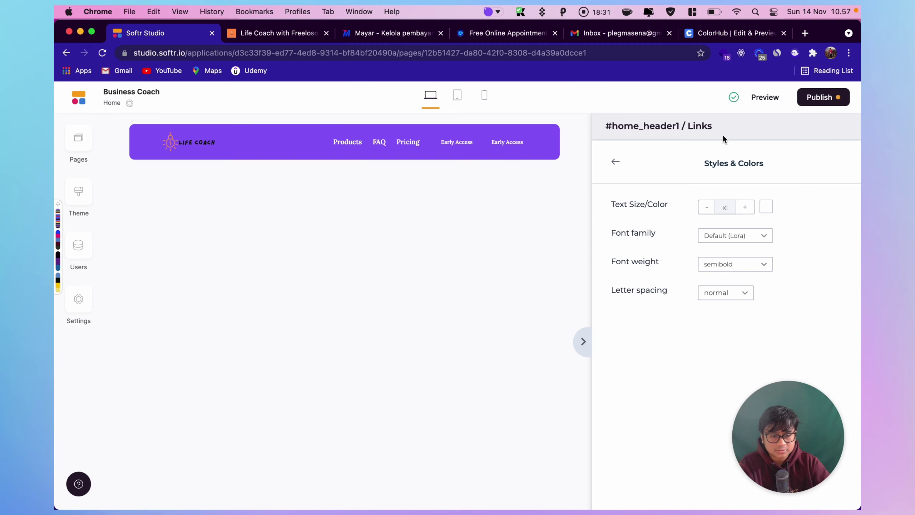
pyautogui.click(758, 99)
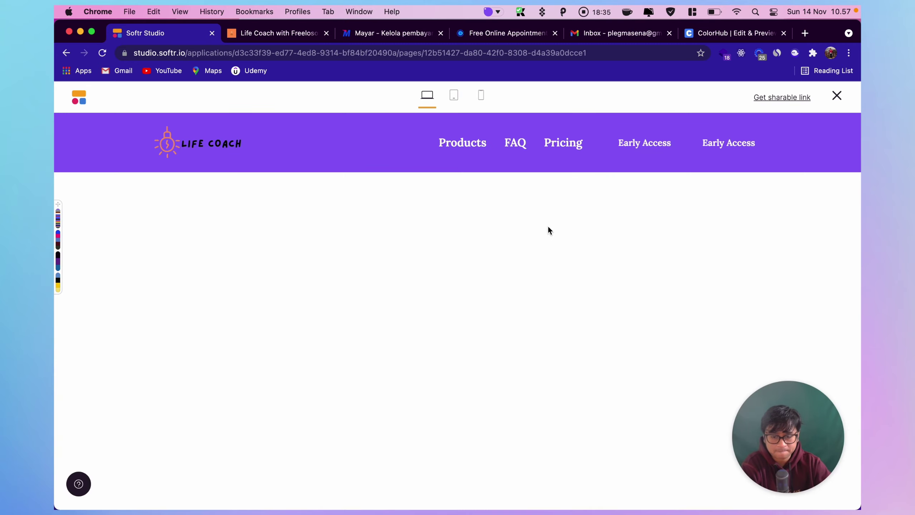
pyautogui.click(836, 97)
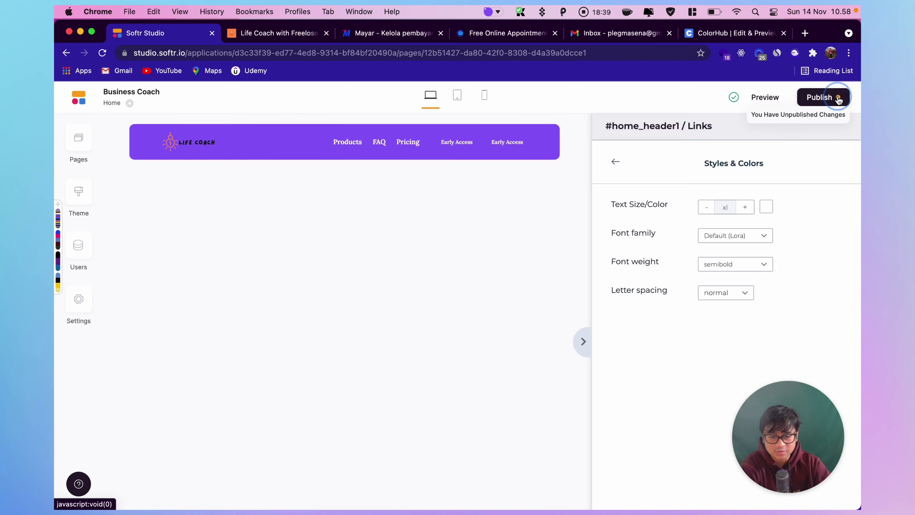
# Step: Set the header links' font family to Inter and letter spacing to wide, and return to the block's settings
pyautogui.click(751, 239)
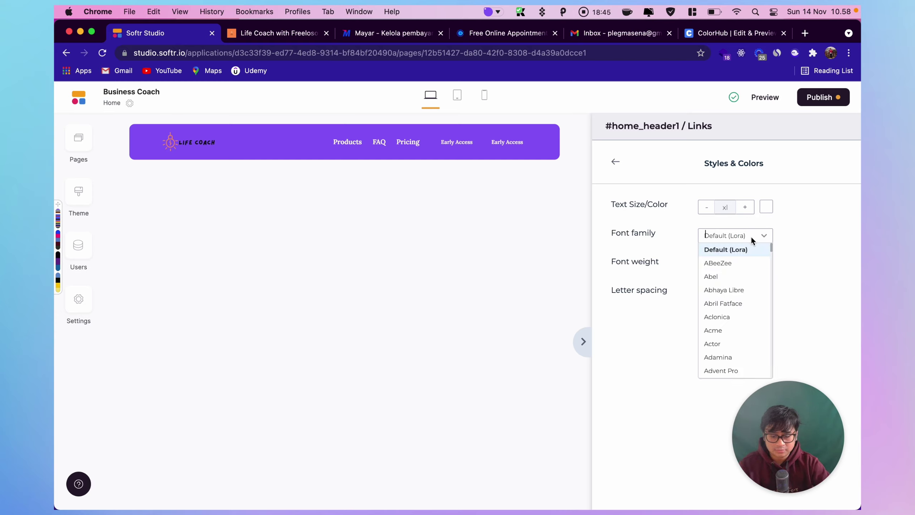
pyautogui.write('inter')
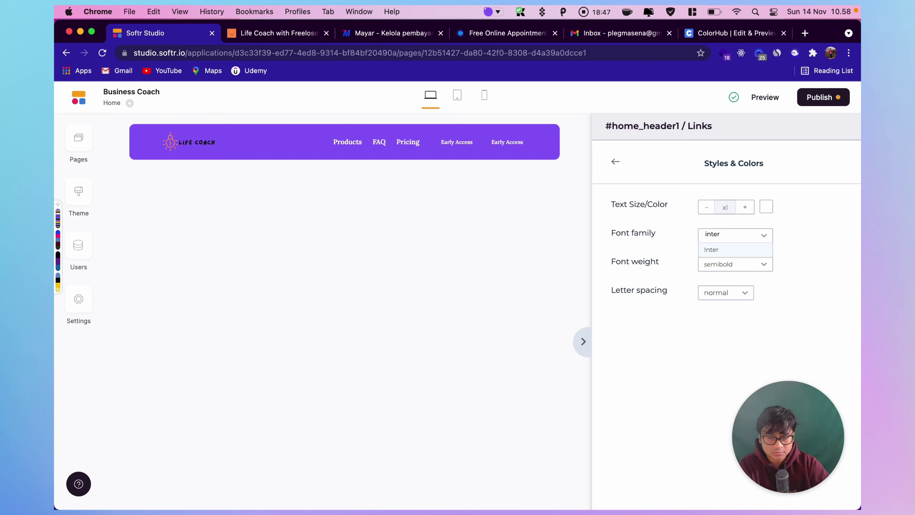
pyautogui.click(736, 249)
pyautogui.click(784, 227)
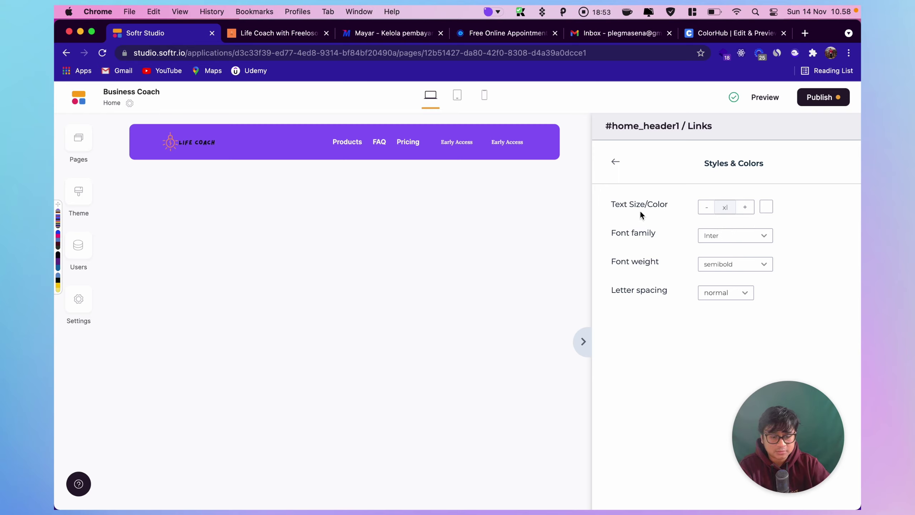
pyautogui.click(724, 300)
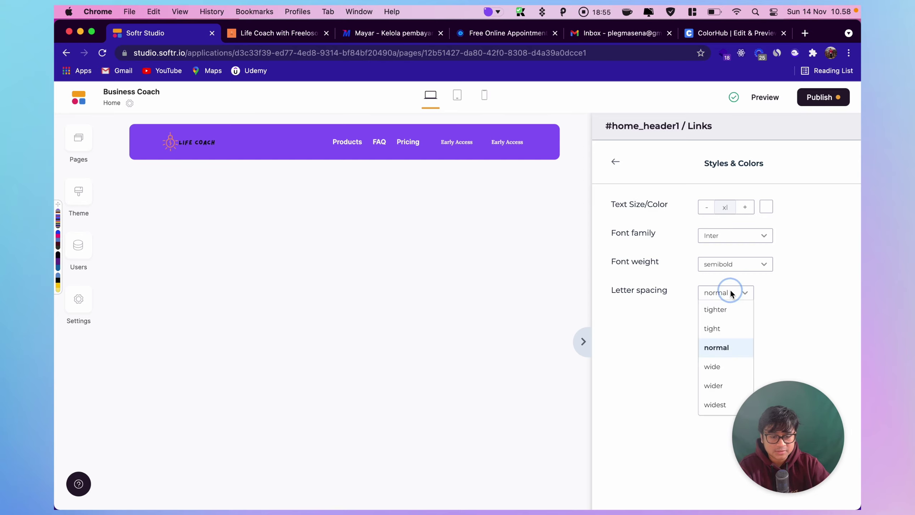
pyautogui.click(723, 367)
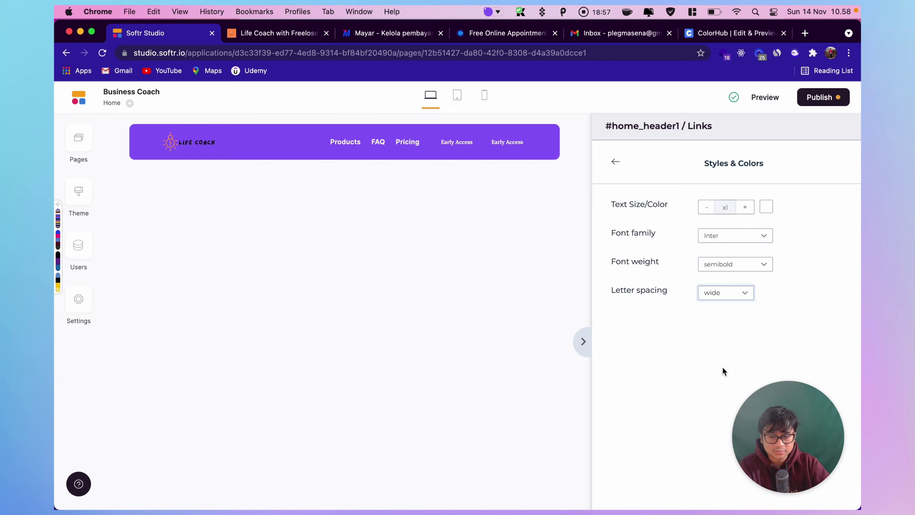
pyautogui.click(614, 164)
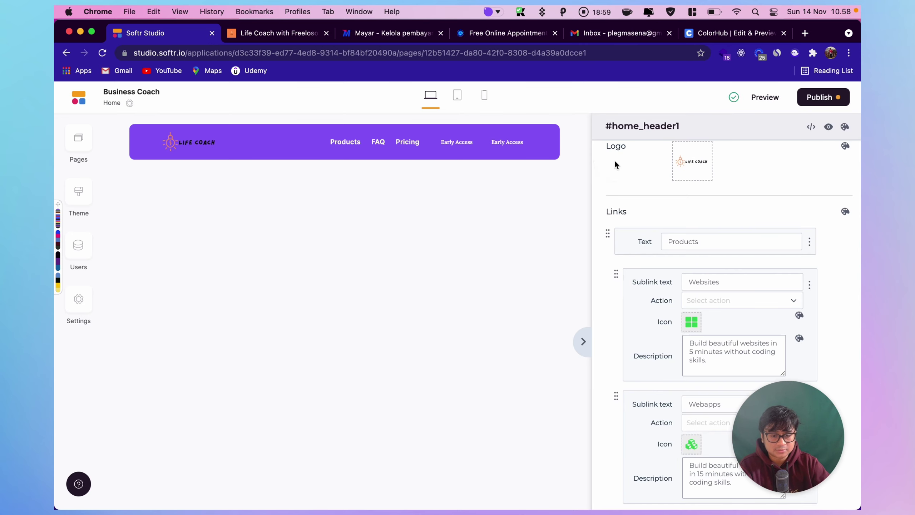
# Step: Check the reference site's navigation and rename the header's first link, Products, as HOME in capitals
pyautogui.click(284, 34)
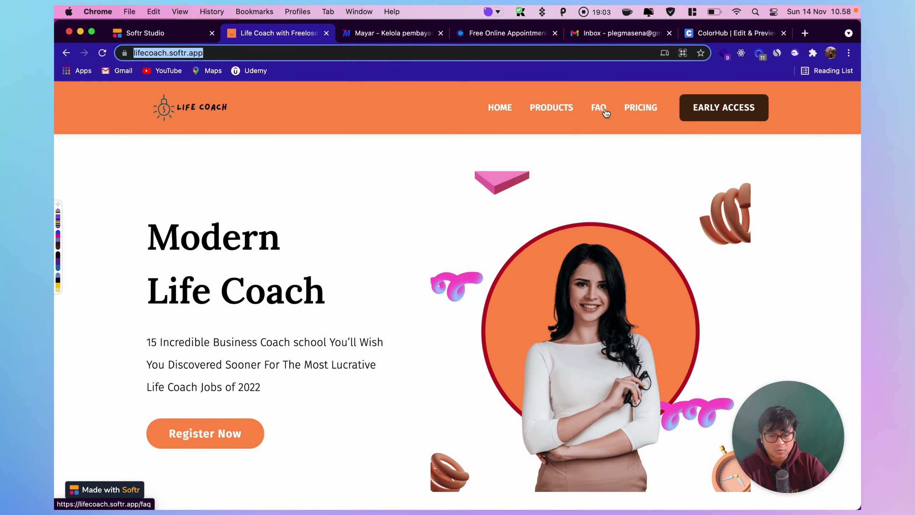
pyautogui.click(164, 36)
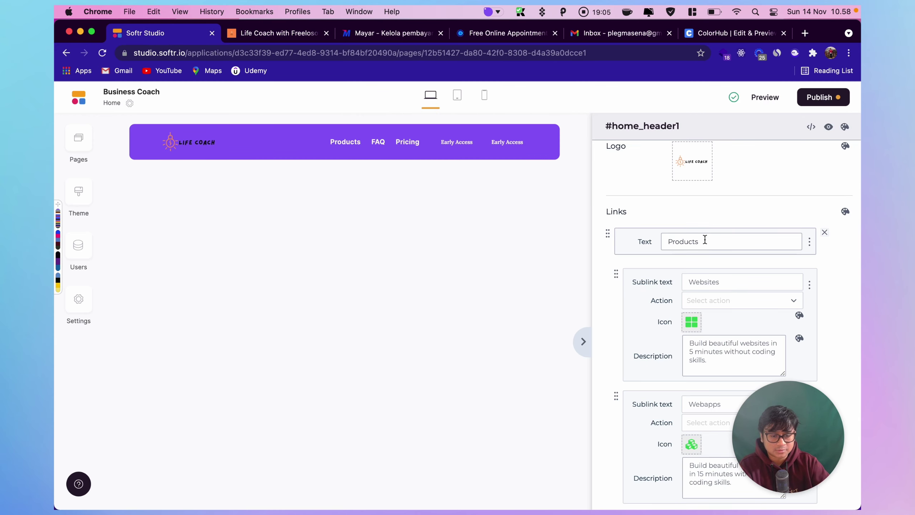
pyautogui.moveTo(704, 239); pyautogui.dragTo(658, 241)
pyautogui.write('Home')
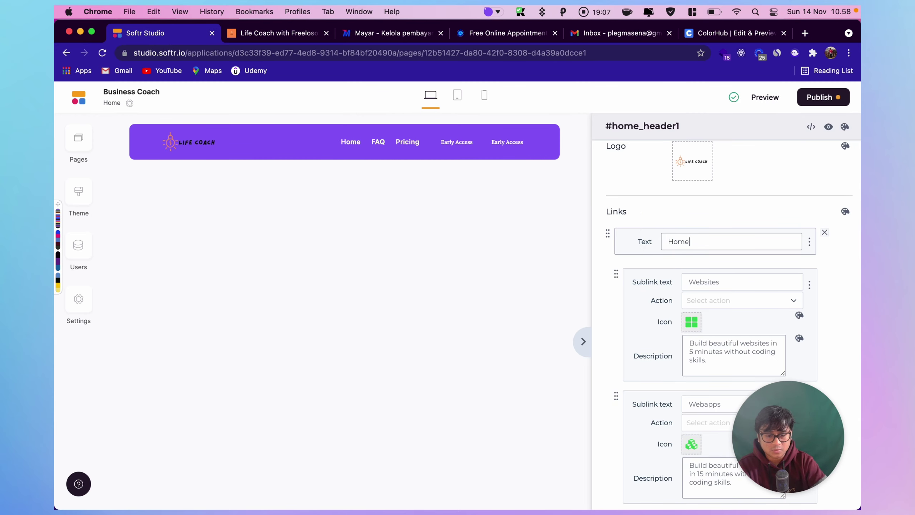
pyautogui.click(282, 33)
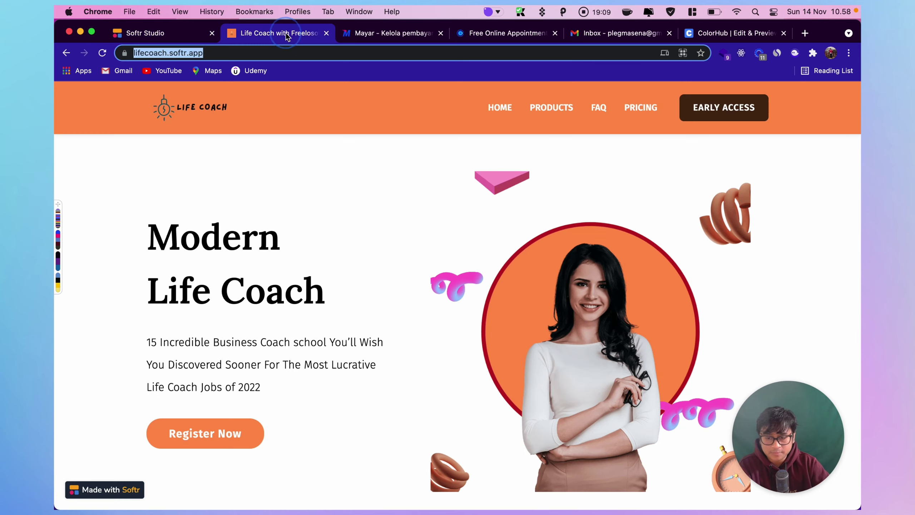
pyautogui.click(203, 36)
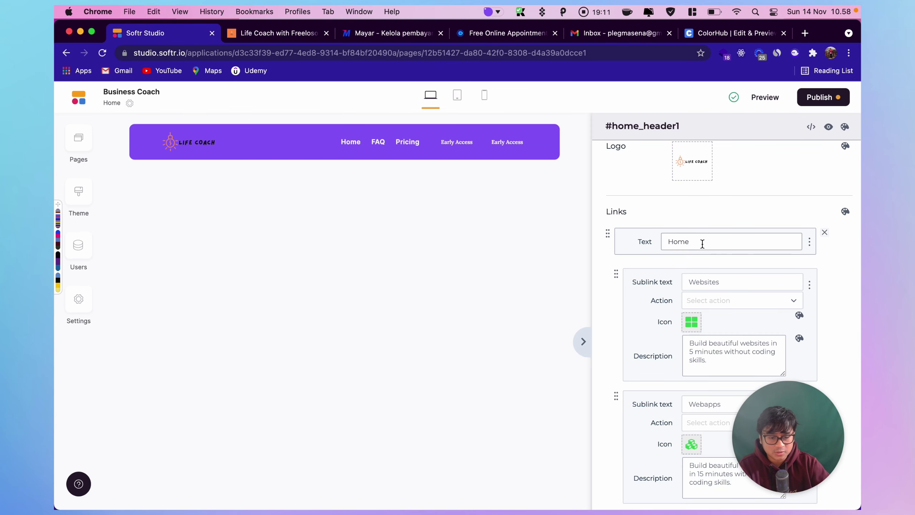
pyautogui.press('BackSpace')
pyautogui.press('BackSpace')
pyautogui.press('BackSpace')
pyautogui.write('OME')
pyautogui.press('Tab')
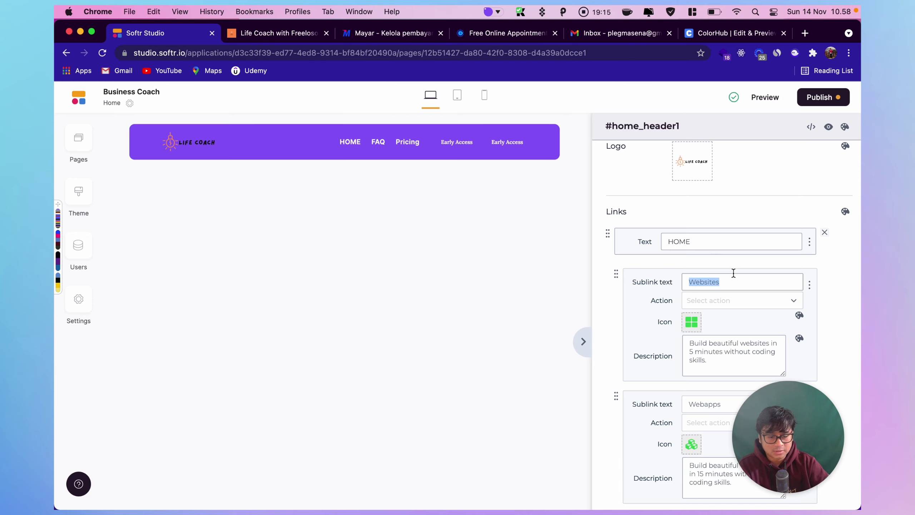
# Step: Rename the header's FAQ link as PRODUCTS and its Pricing link as FAQ
pyautogui.scroll(-10, 727, 296)
pyautogui.scroll(-4, 726, 297)
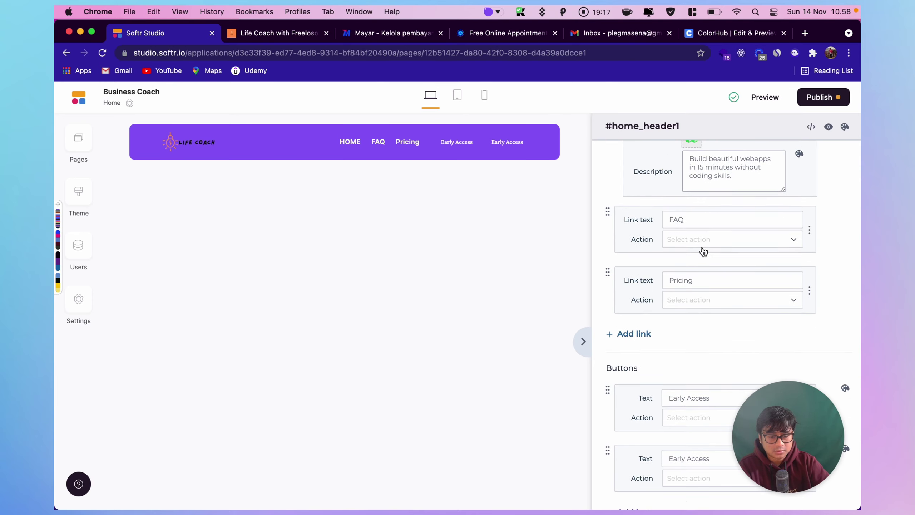
pyautogui.moveTo(689, 218); pyautogui.dragTo(665, 220)
pyautogui.write('PRODUCTS')
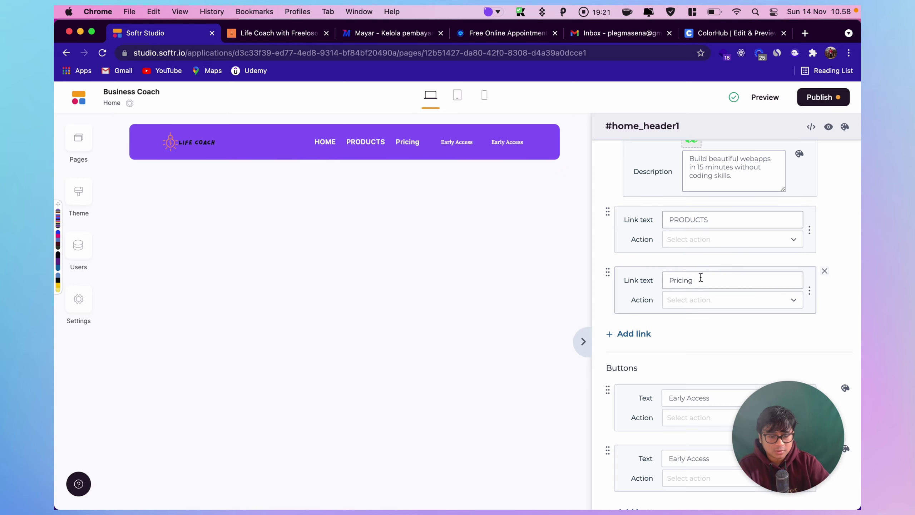
pyautogui.moveTo(701, 280); pyautogui.dragTo(663, 280)
pyautogui.write('FAQ')
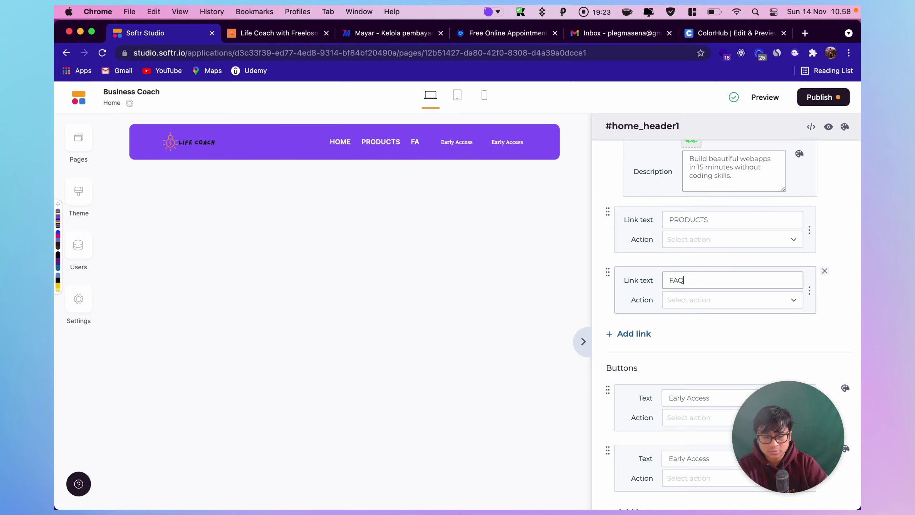
pyautogui.click(844, 223)
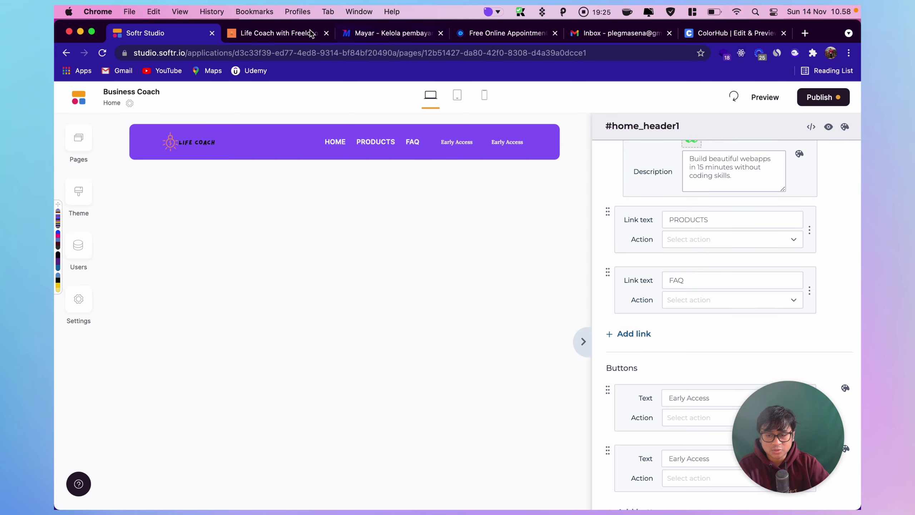
# Step: Check the reference site's navigation and add a fourth header link named PRICING
pyautogui.click(310, 33)
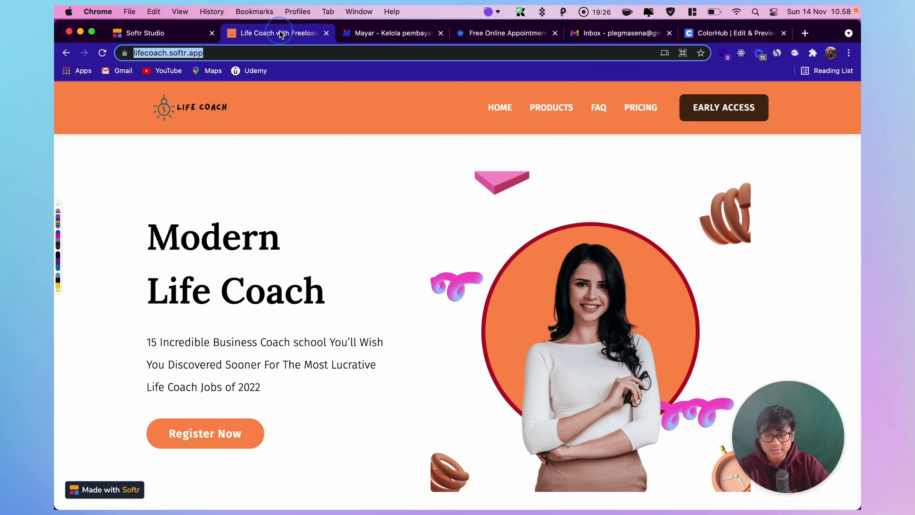
pyautogui.click(161, 35)
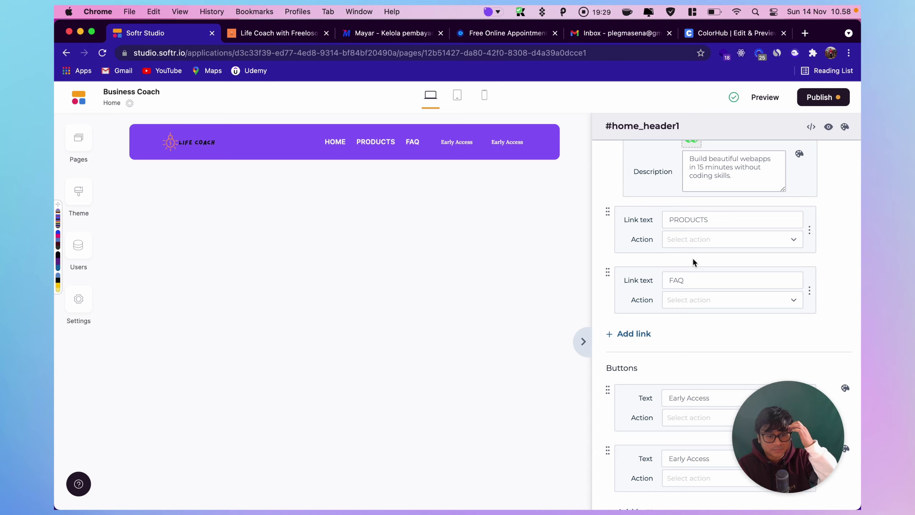
pyautogui.click(637, 338)
pyautogui.moveTo(719, 341); pyautogui.dragTo(635, 337)
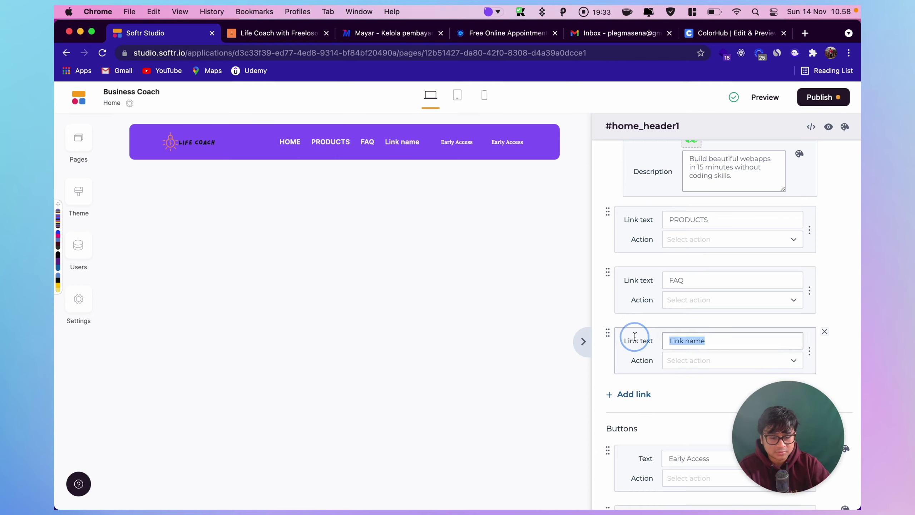
pyautogui.write('PRICING')
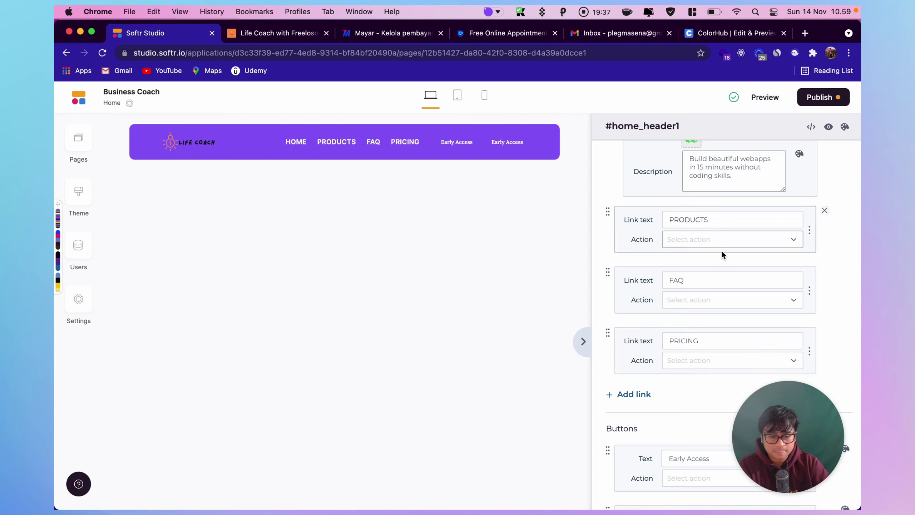
# Step: Compare the buttons with the reference site's header and delete the second Early Access button
pyautogui.scroll(-2, 715, 263)
pyautogui.scroll(-5, 712, 271)
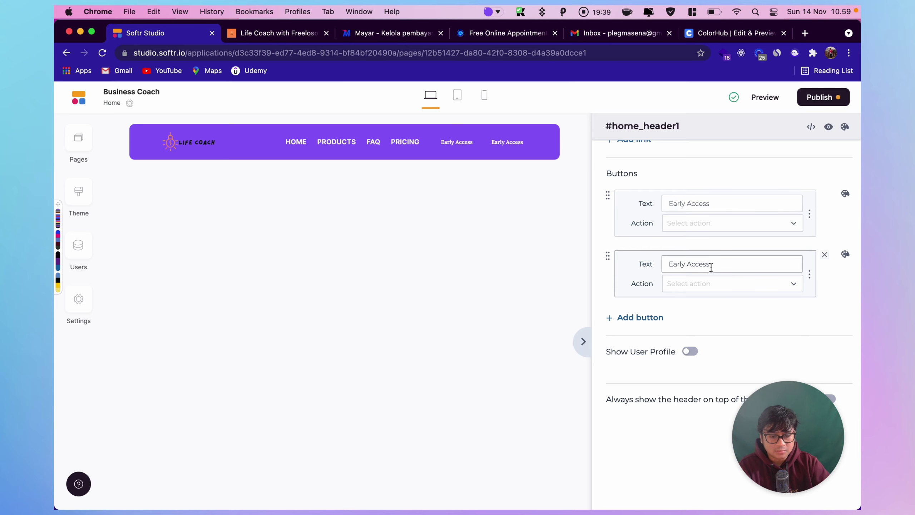
pyautogui.click(264, 33)
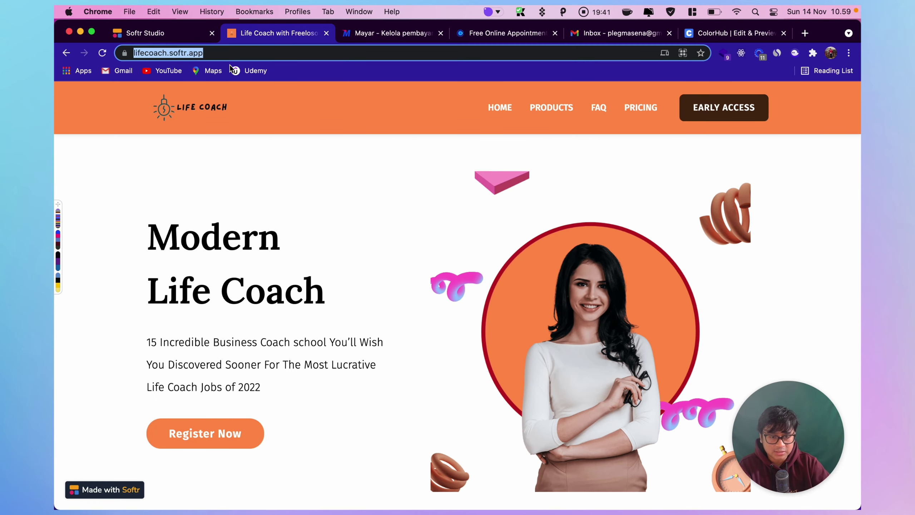
pyautogui.click(176, 34)
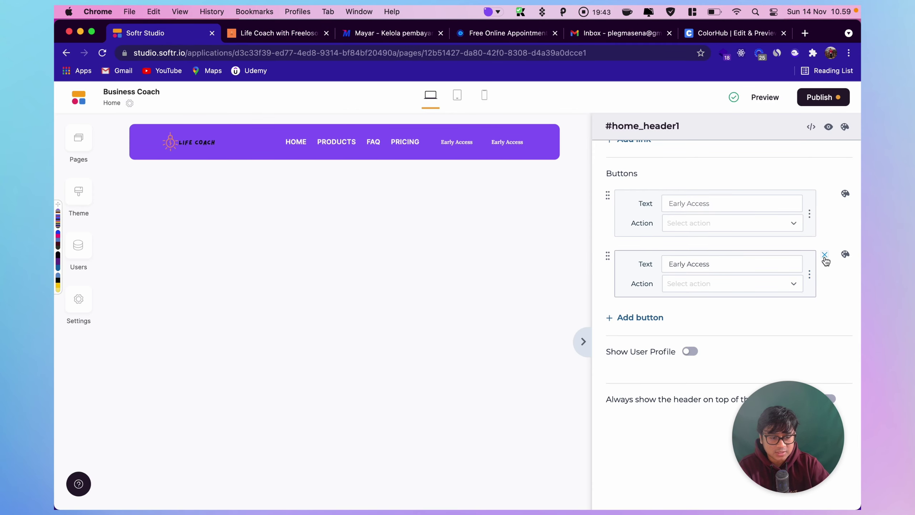
pyautogui.click(825, 256)
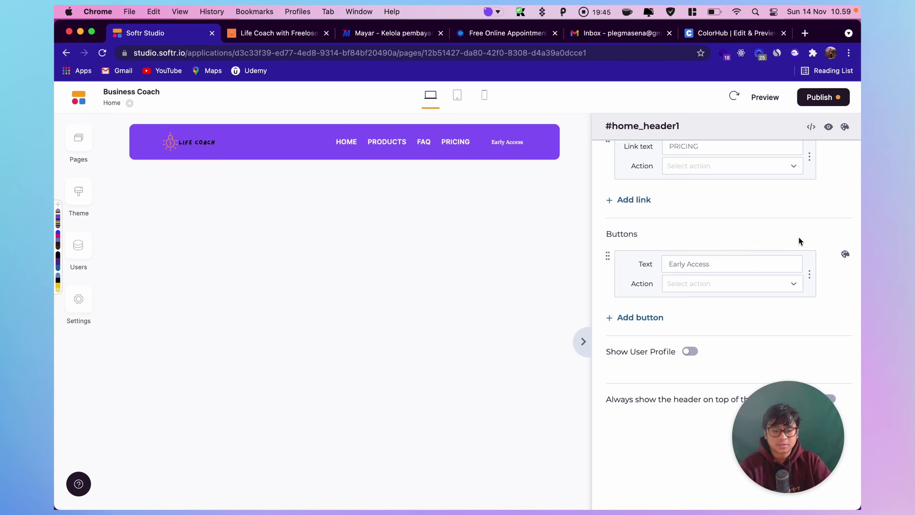
# Step: Set the Early Access button's font family to Inter and its text size to xl
pyautogui.click(845, 255)
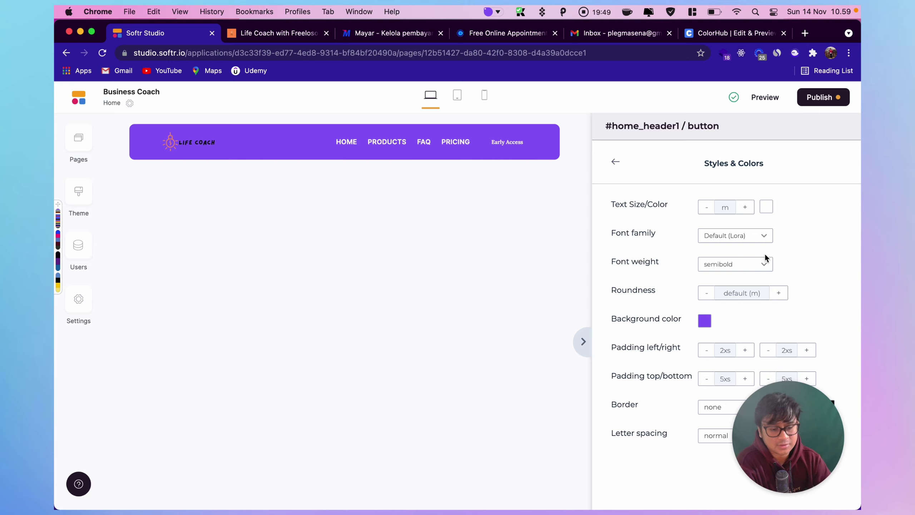
pyautogui.click(758, 237)
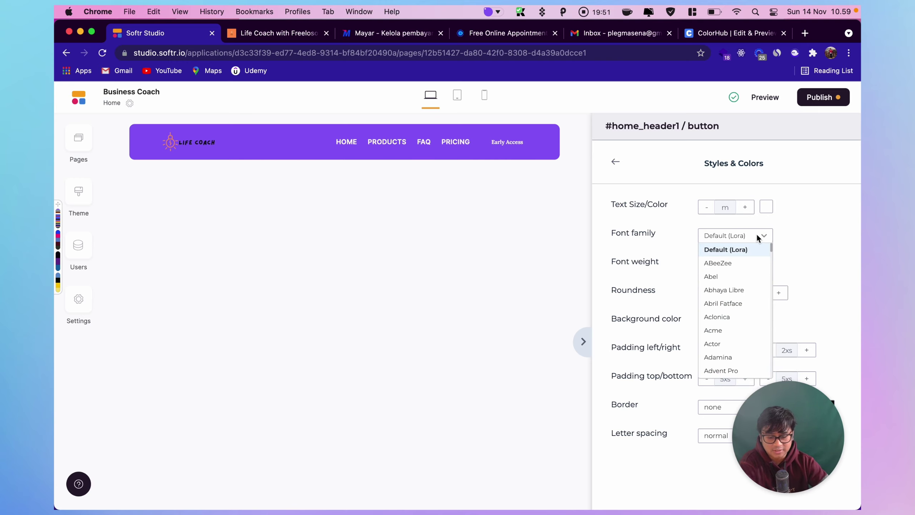
pyautogui.write('inter')
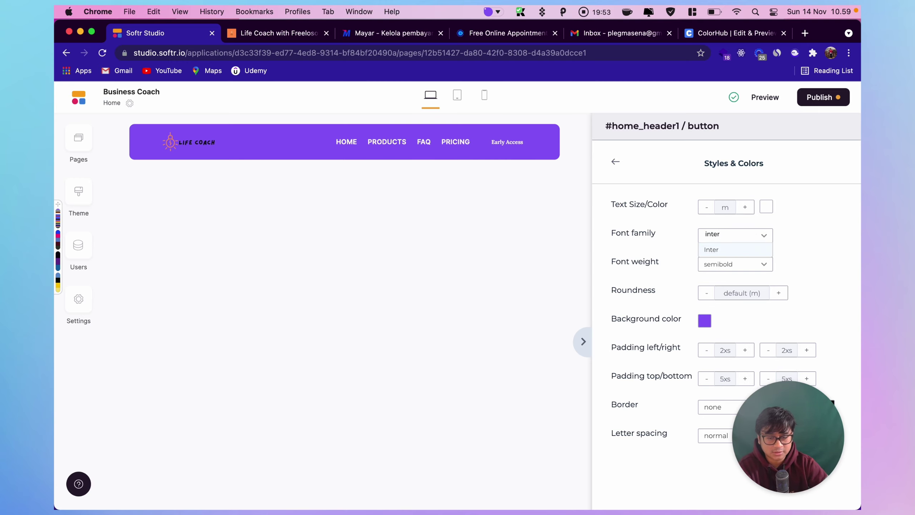
pyautogui.click(734, 250)
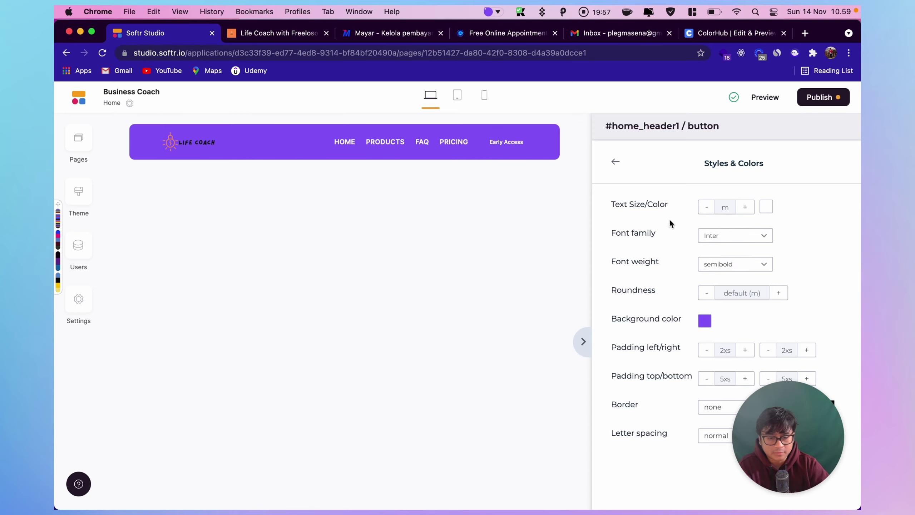
pyautogui.click(745, 209)
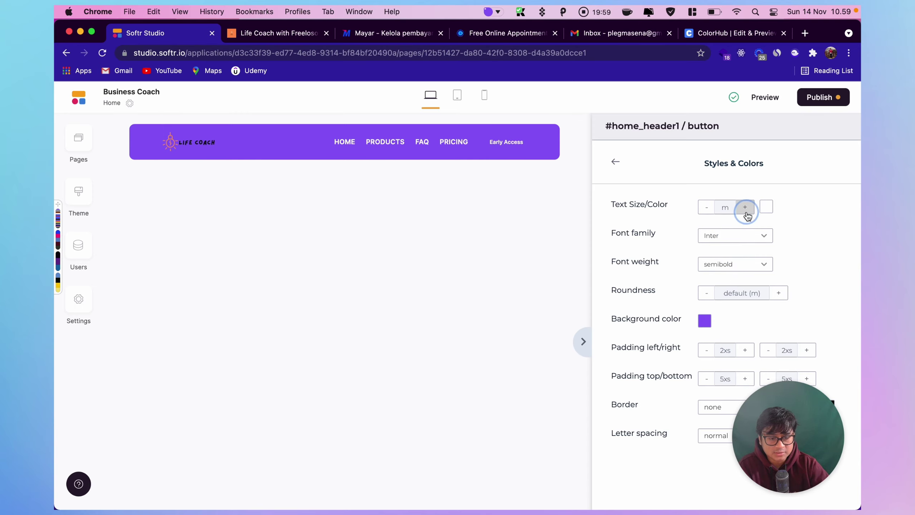
pyautogui.click(745, 210)
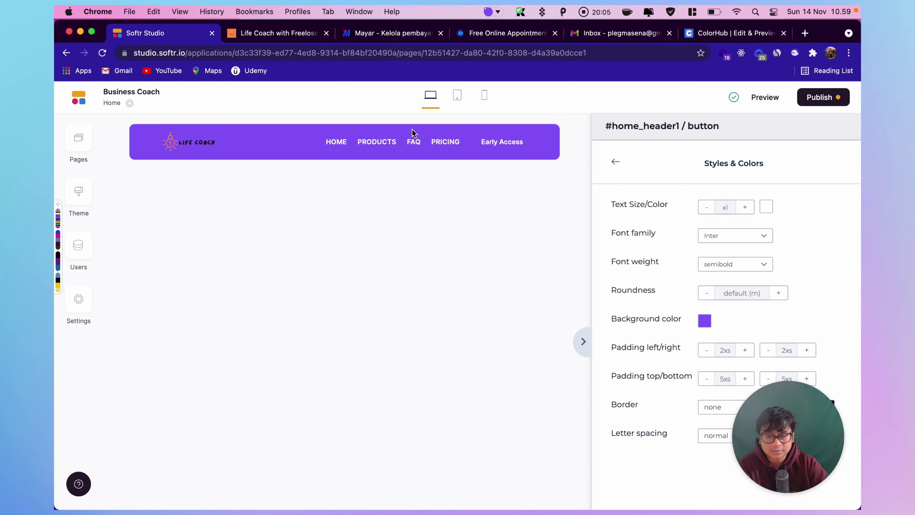
# Step: Check the ColorHub palette and set the Early Access button's background color to #475569 from the clipboard history
pyautogui.click(722, 39)
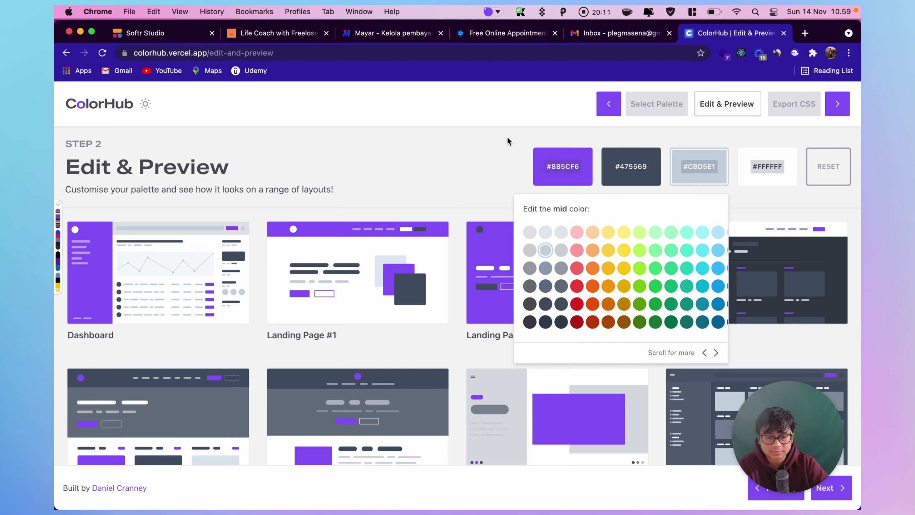
pyautogui.click(184, 35)
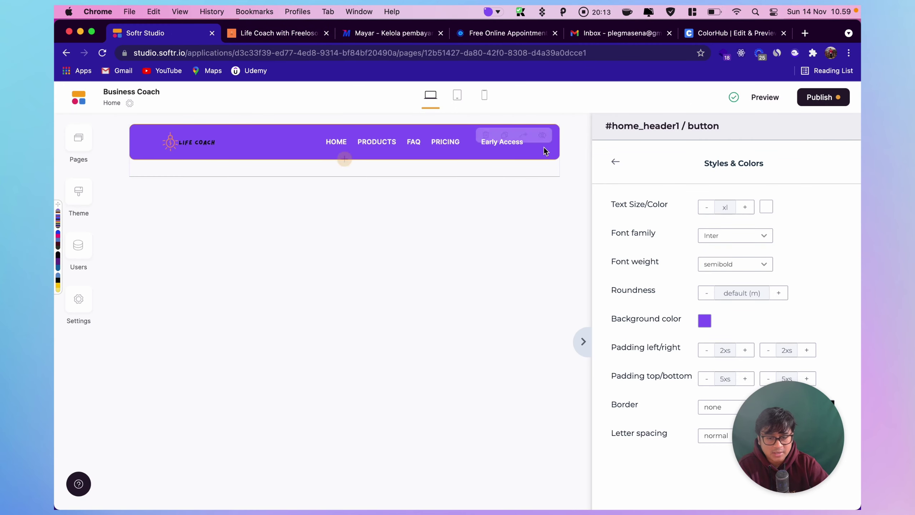
pyautogui.click(704, 320)
pyautogui.click(646, 434)
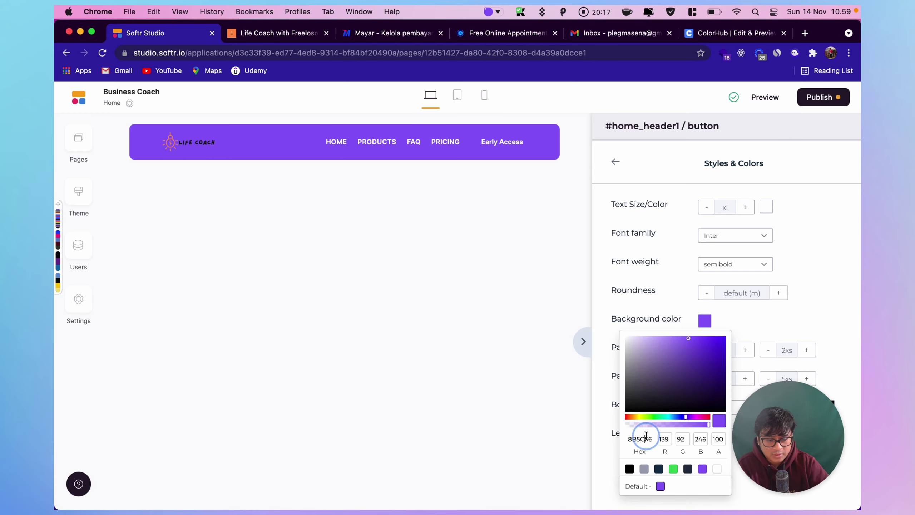
pyautogui.press('super+a')
pyautogui.press('super+shift+v')
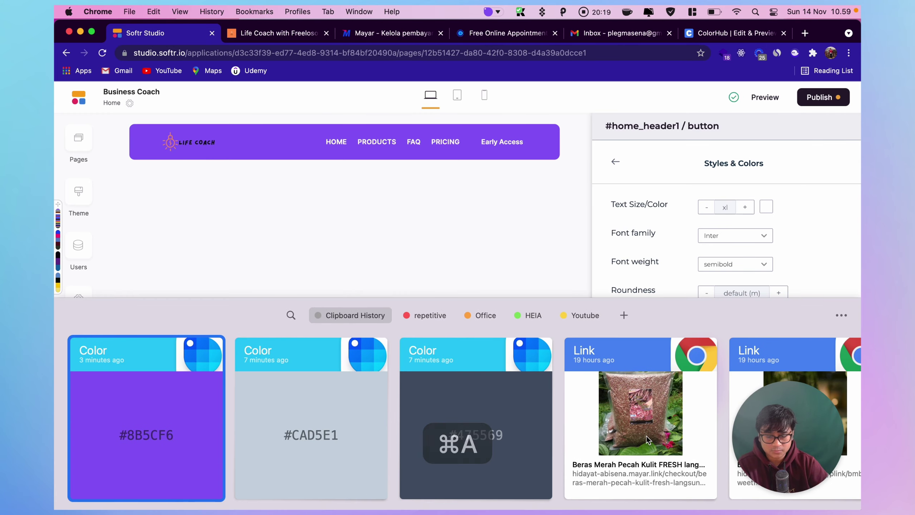
pyautogui.doubleClick(477, 428)
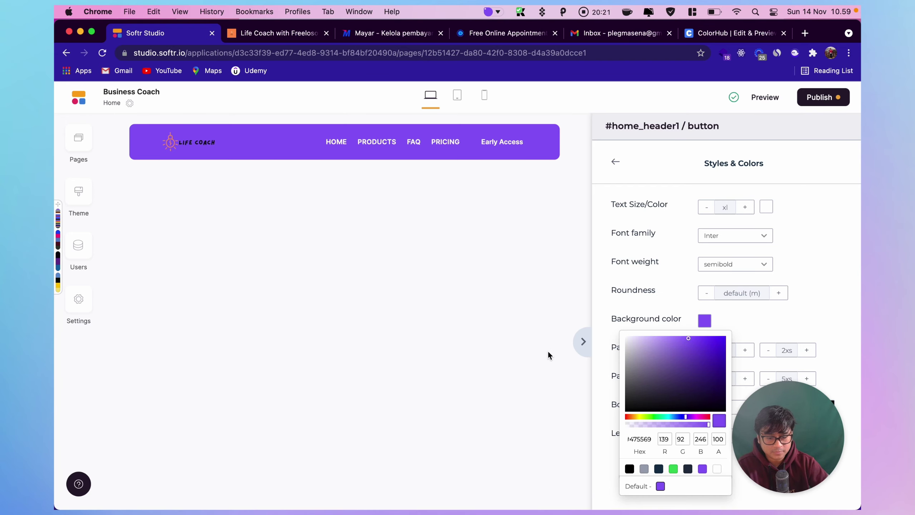
pyautogui.press('Return')
pyautogui.click(474, 220)
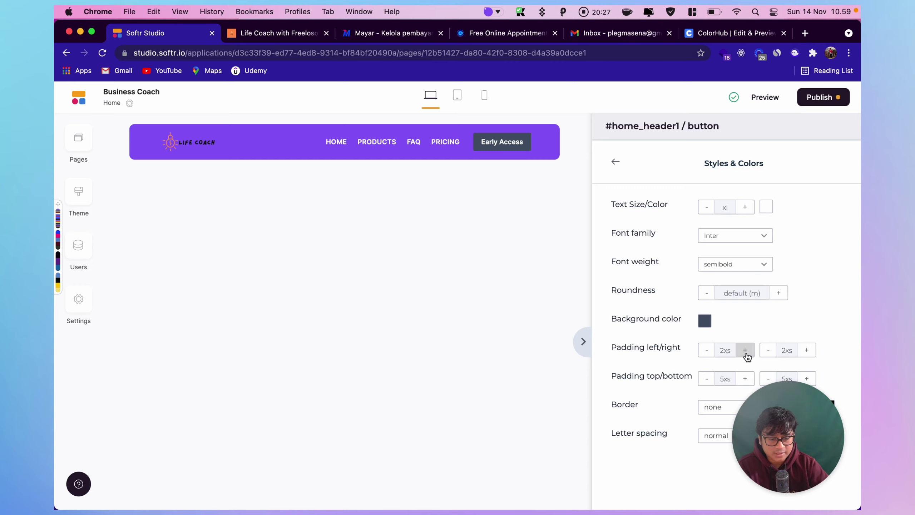
# Step: Set the Early Access button's left and right padding to m and its top and bottom padding to 4xs
pyautogui.moveTo(806, 438); pyautogui.dragTo(196, 424)
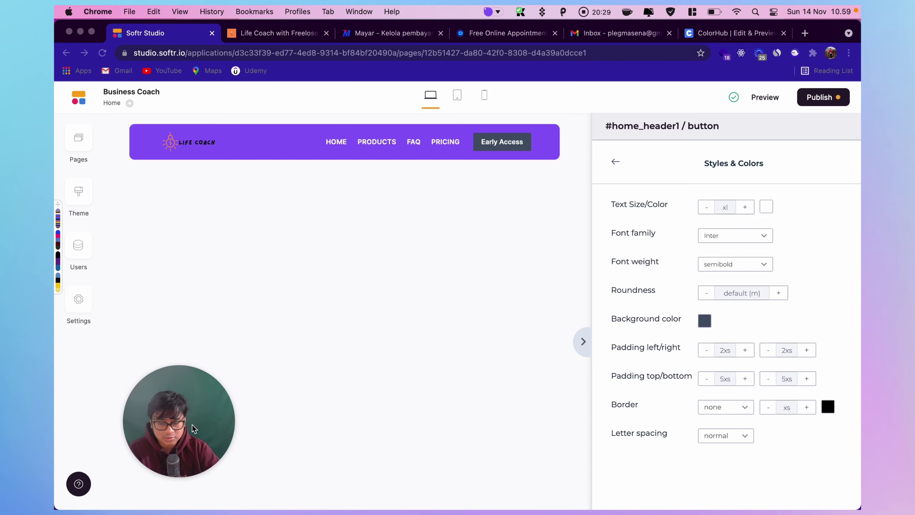
pyautogui.click(747, 348)
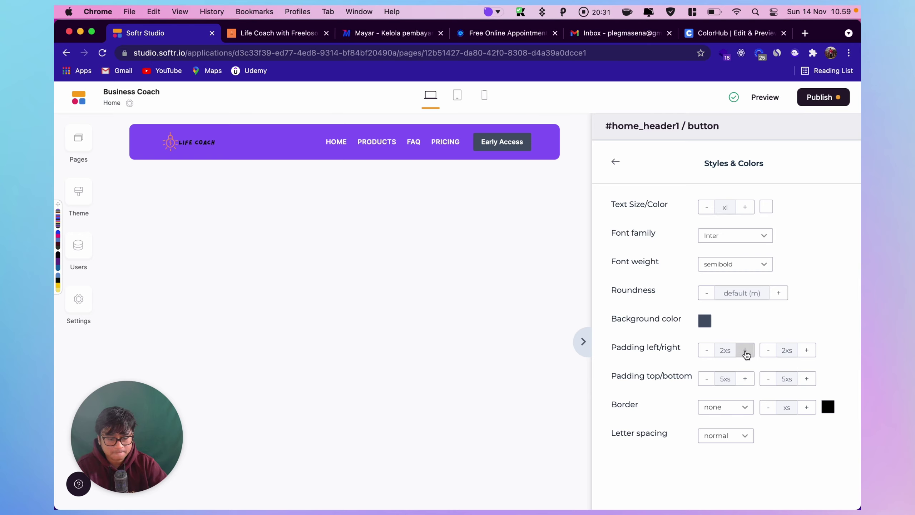
pyautogui.click(745, 351)
pyautogui.click(745, 351)
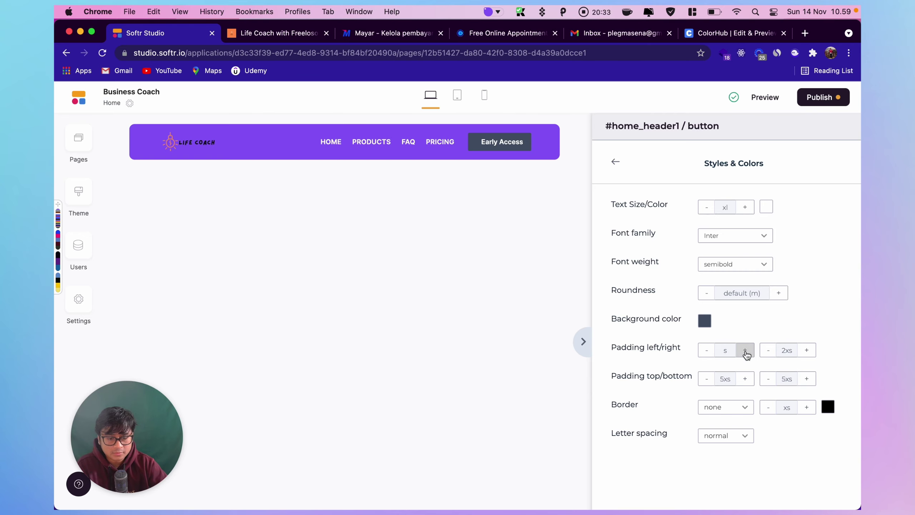
pyautogui.click(744, 350)
pyautogui.click(744, 350)
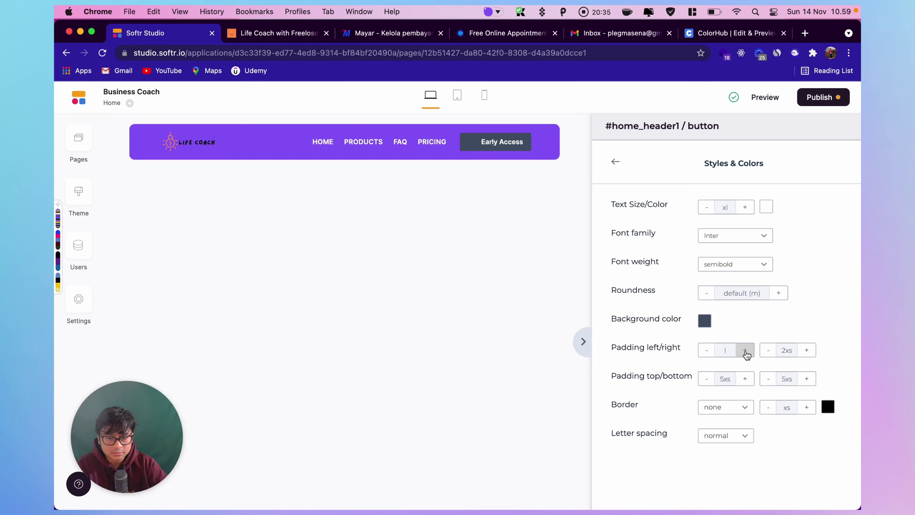
pyautogui.click(706, 351)
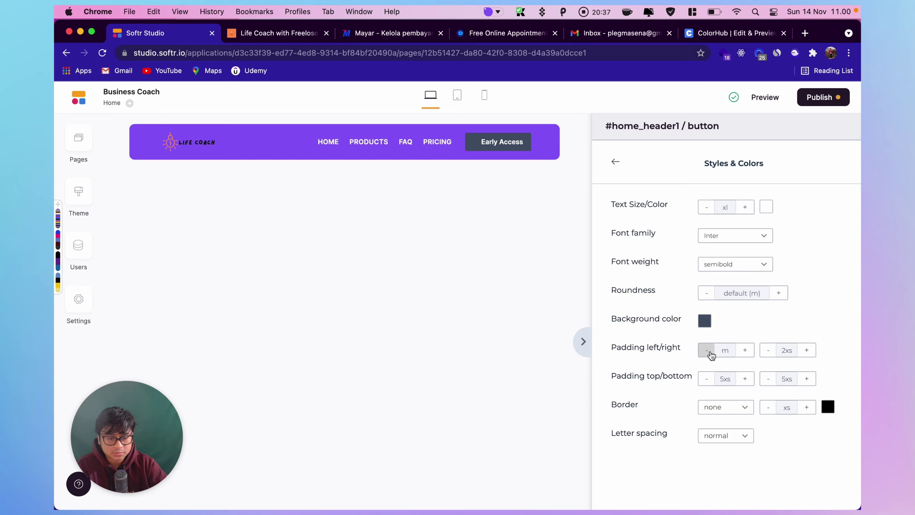
pyautogui.click(807, 351)
pyautogui.click(807, 350)
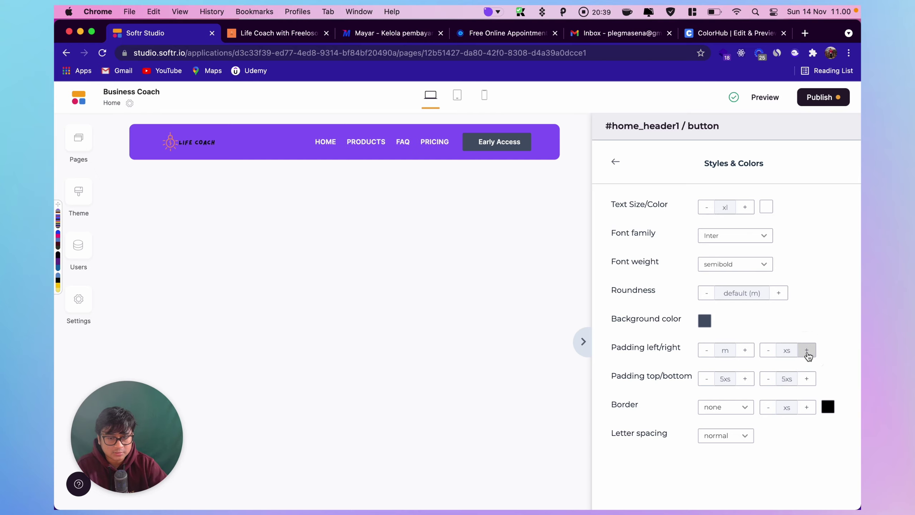
pyautogui.click(807, 350)
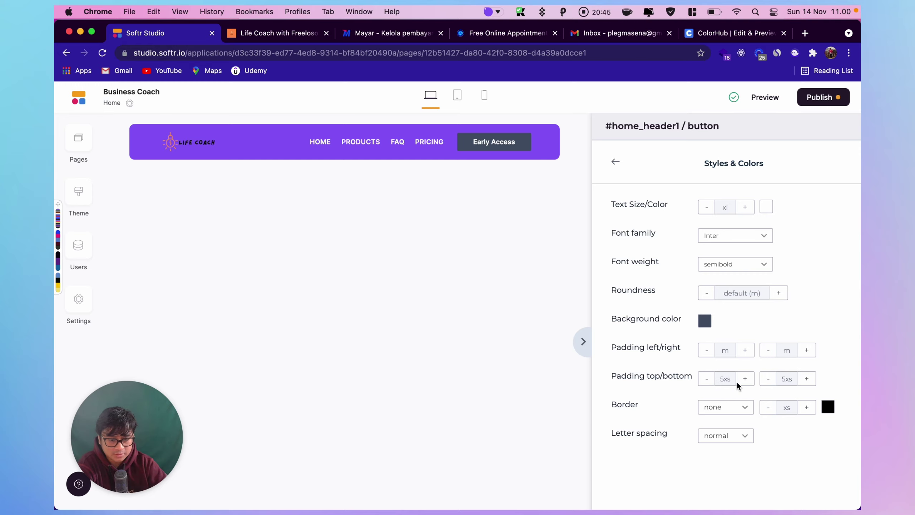
pyautogui.click(745, 380)
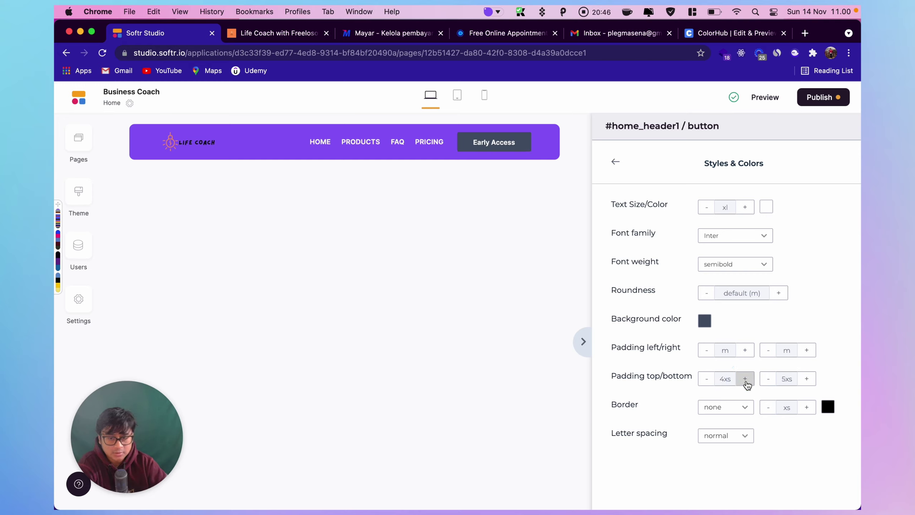
pyautogui.click(806, 379)
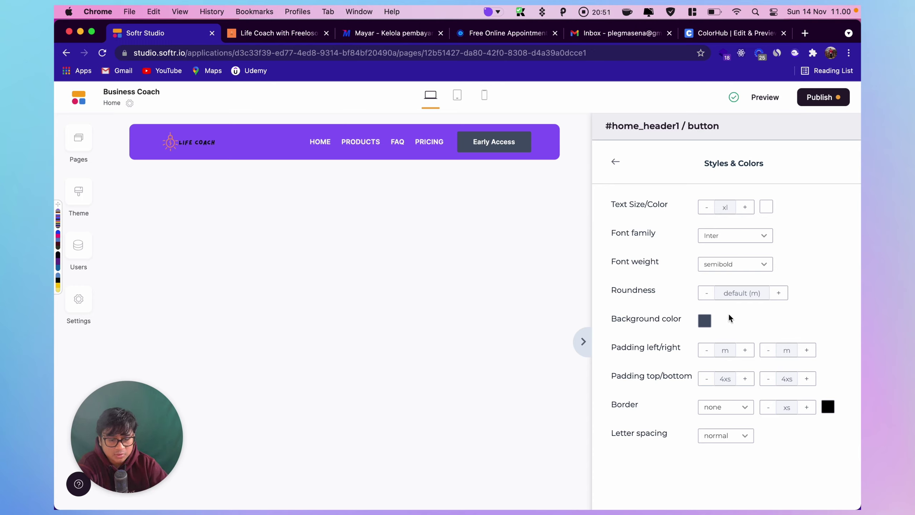
# Step: Set the Early Access button's roundness to xl and its letter spacing to wide
pyautogui.click(778, 294)
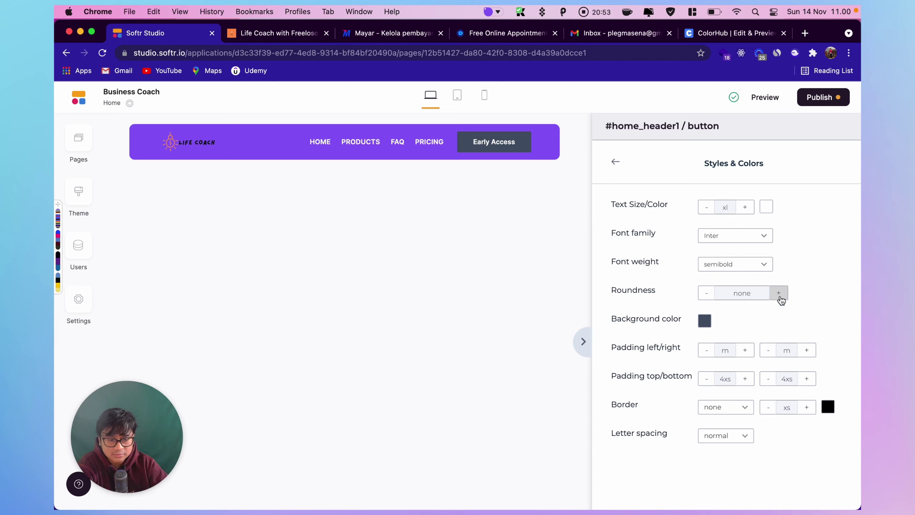
pyautogui.click(778, 293)
pyautogui.click(779, 293)
pyautogui.click(779, 294)
pyautogui.click(778, 293)
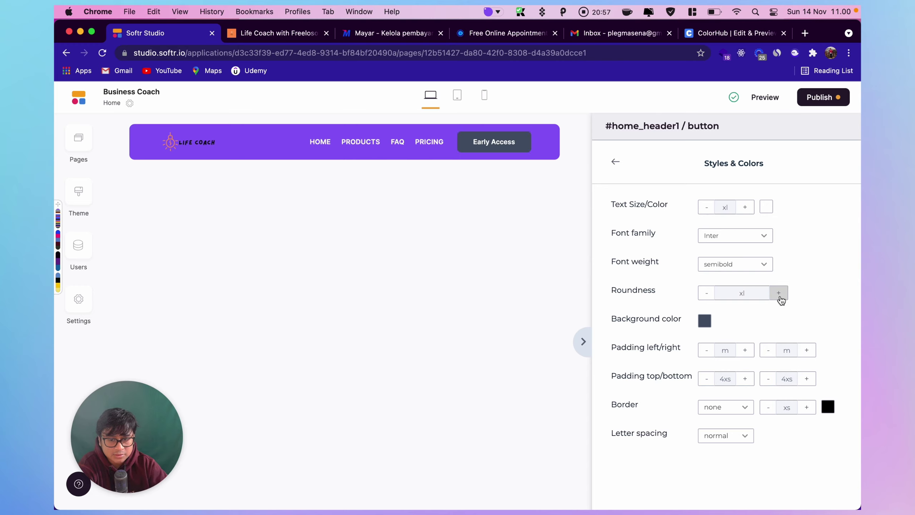
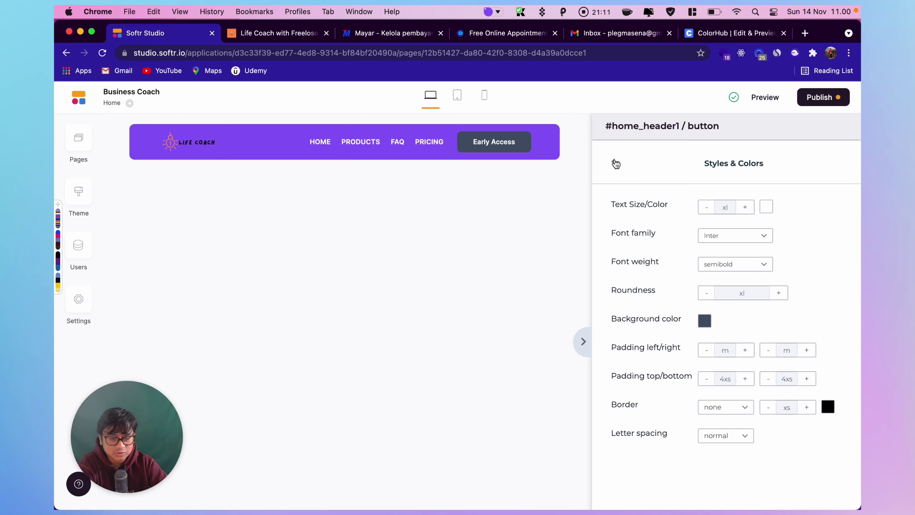
pyautogui.click(731, 441)
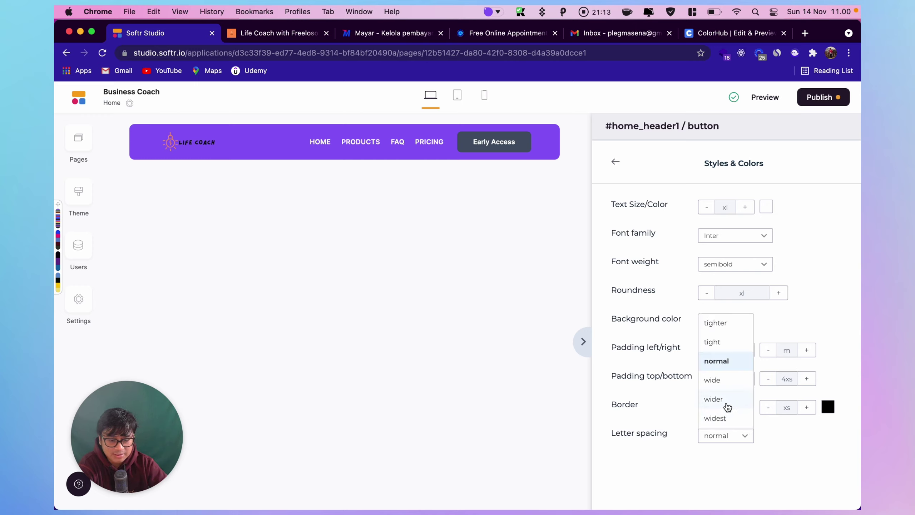
pyautogui.click(723, 387)
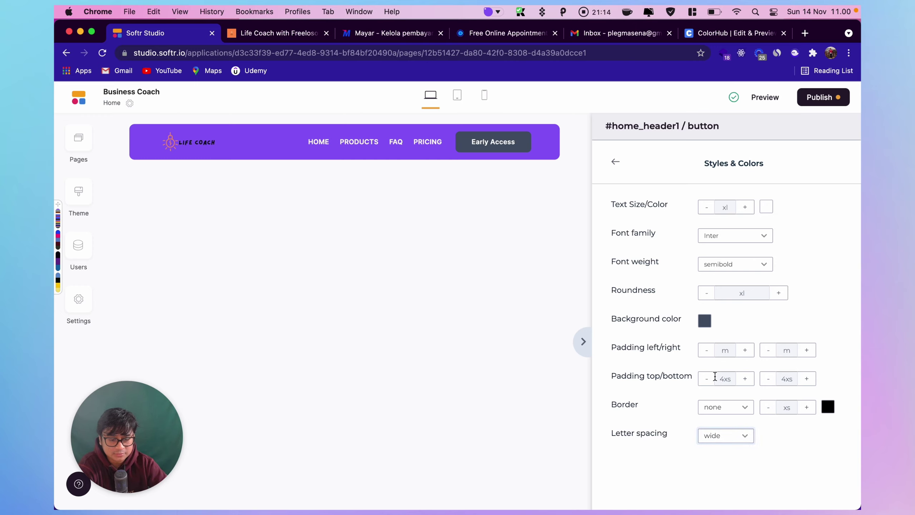
# Step: Return to the header settings and change the button's text to EARLY ACCESS in capitals
pyautogui.click(615, 162)
pyautogui.moveTo(715, 264); pyautogui.dragTo(613, 260)
pyautogui.write('E')
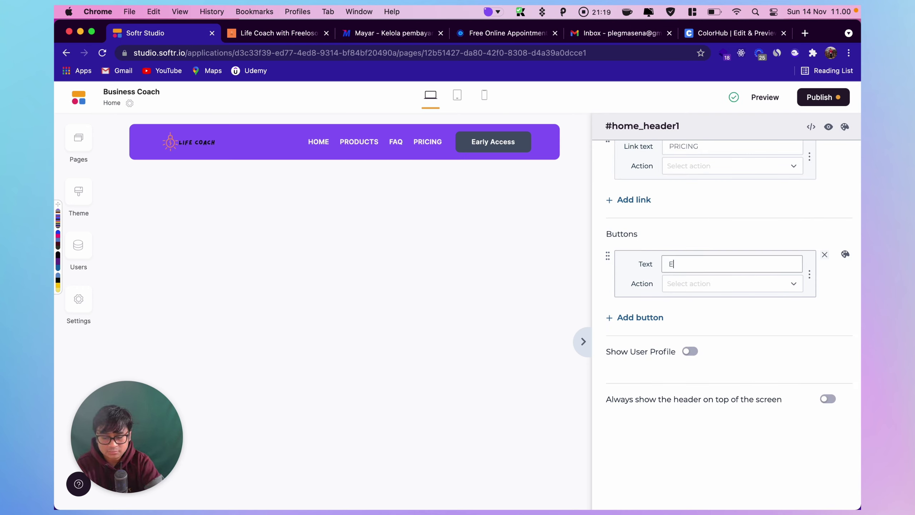
pyautogui.write('ARLY')
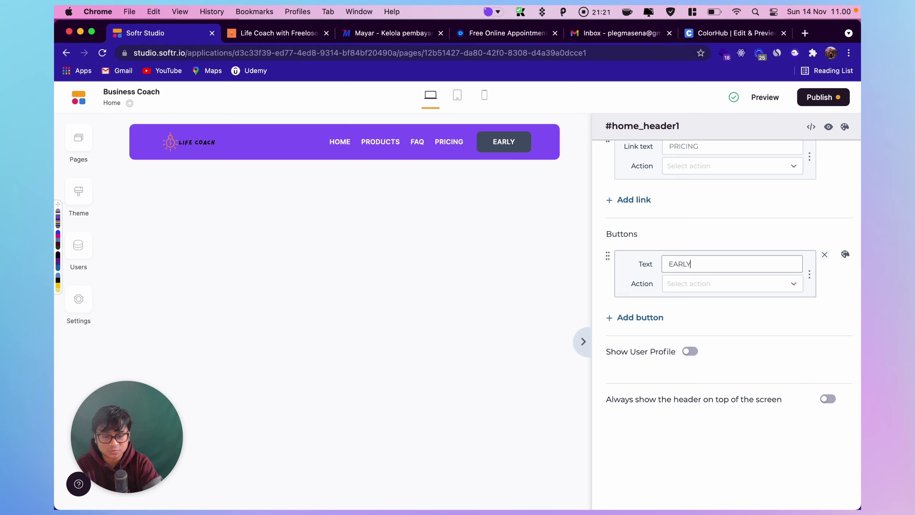
pyautogui.write(' S')
pyautogui.press('BackSpace')
pyautogui.write('A')
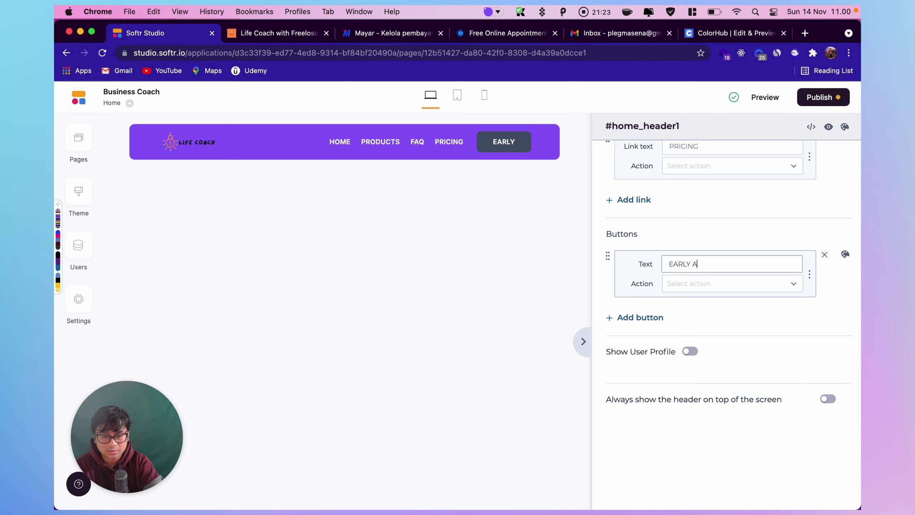
pyautogui.write('CCESS')
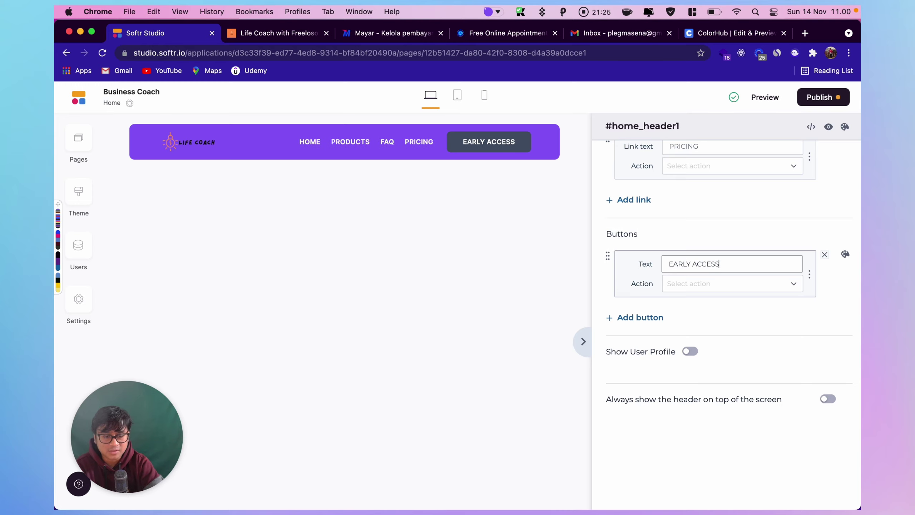
pyautogui.click(751, 231)
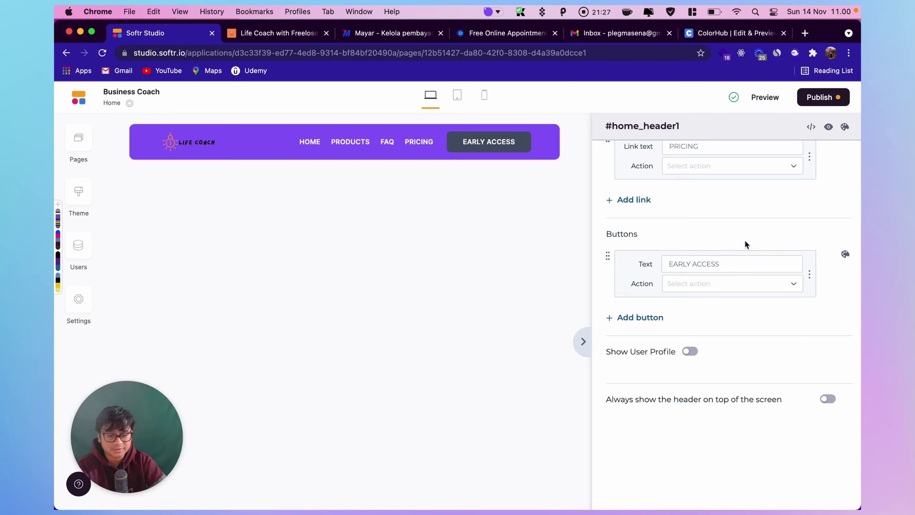
# Step: Switch the EARLY ACCESS button's option to open in a new tab on and back off
pyautogui.click(809, 273)
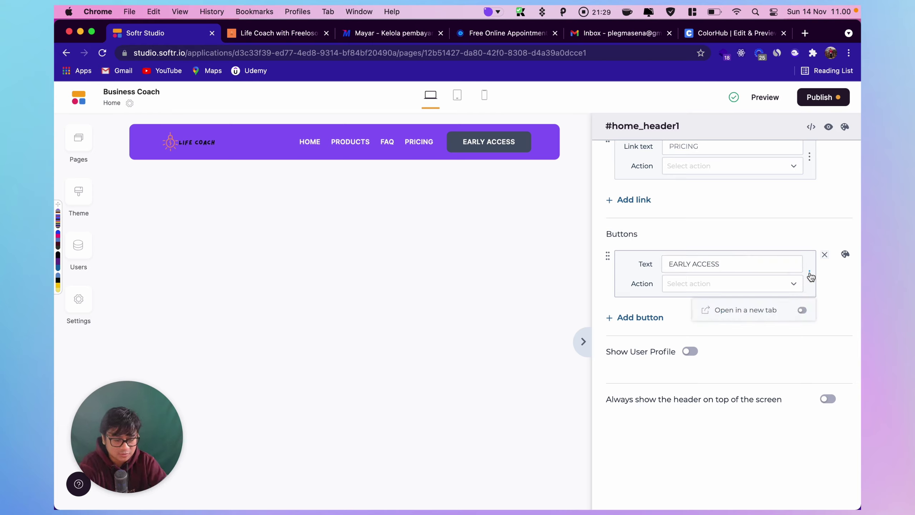
pyautogui.click(840, 287)
pyautogui.click(811, 274)
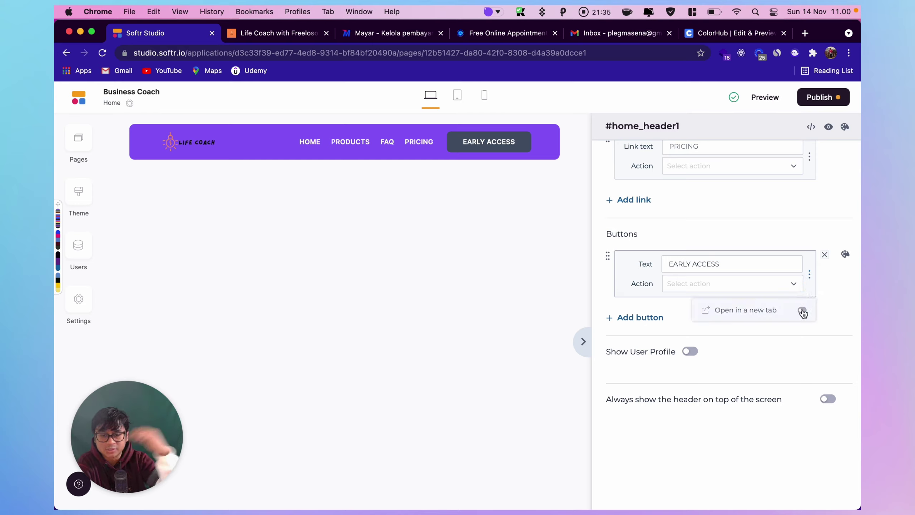
pyautogui.click(802, 311)
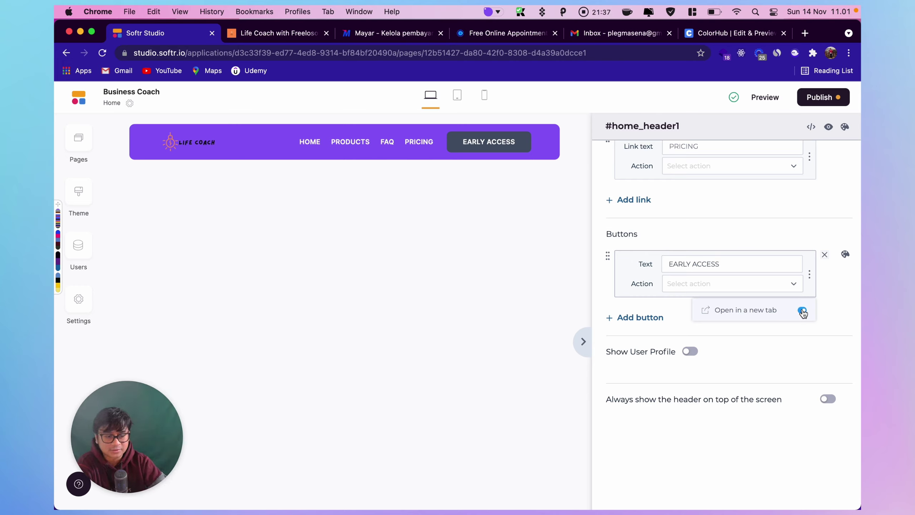
pyautogui.click(802, 311)
pyautogui.click(833, 284)
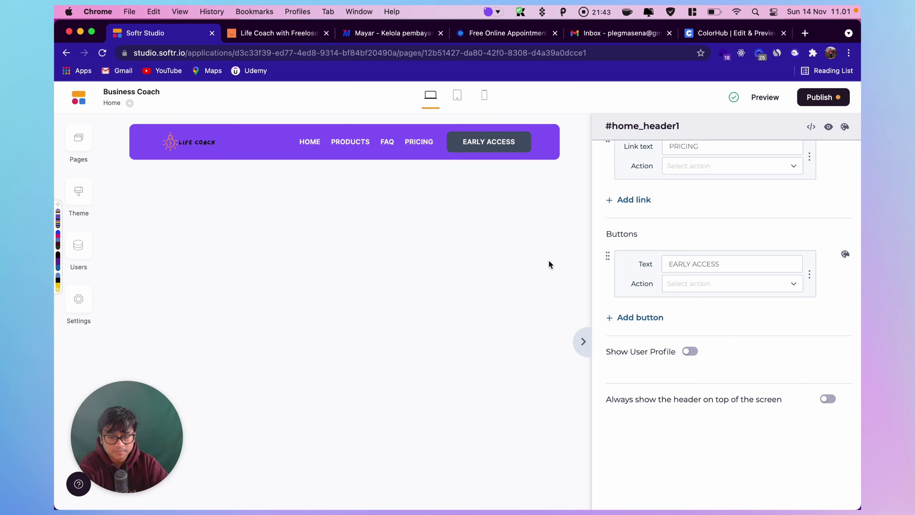
# Step: Preview the Home page to check the finished header, and return to the logo and links part of its settings
pyautogui.click(760, 97)
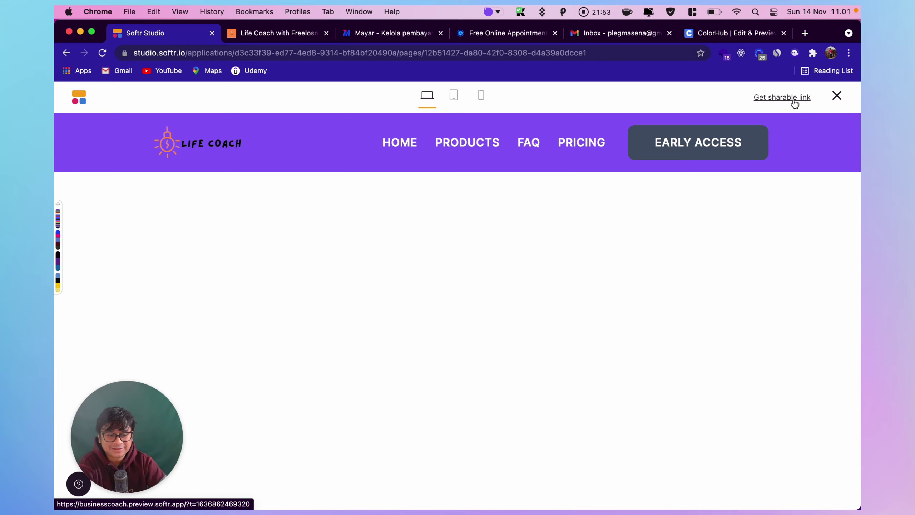
pyautogui.click(836, 97)
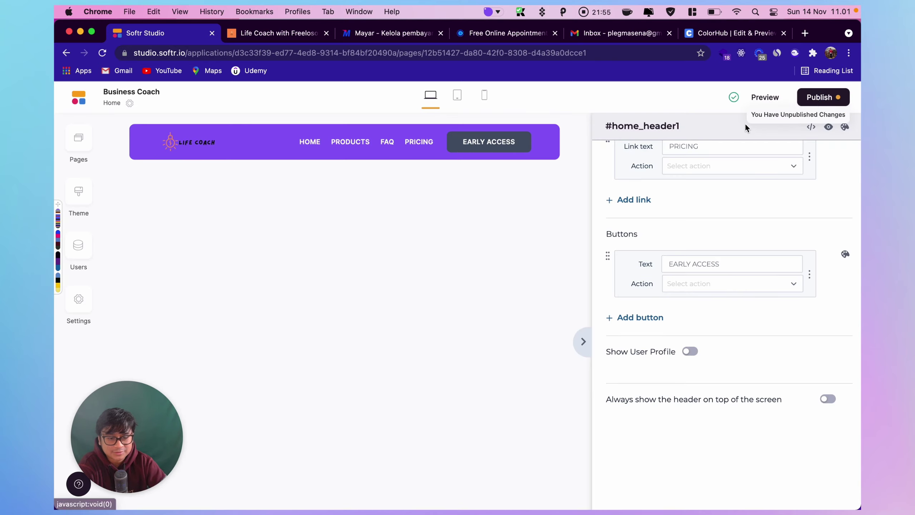
pyautogui.scroll(10, 616, 198)
pyautogui.scroll(2, 617, 199)
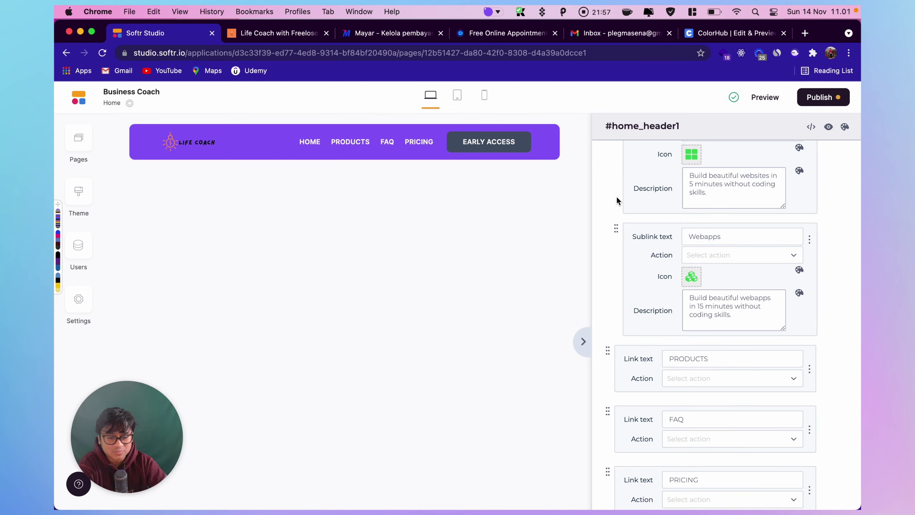
pyautogui.scroll(5, 617, 201)
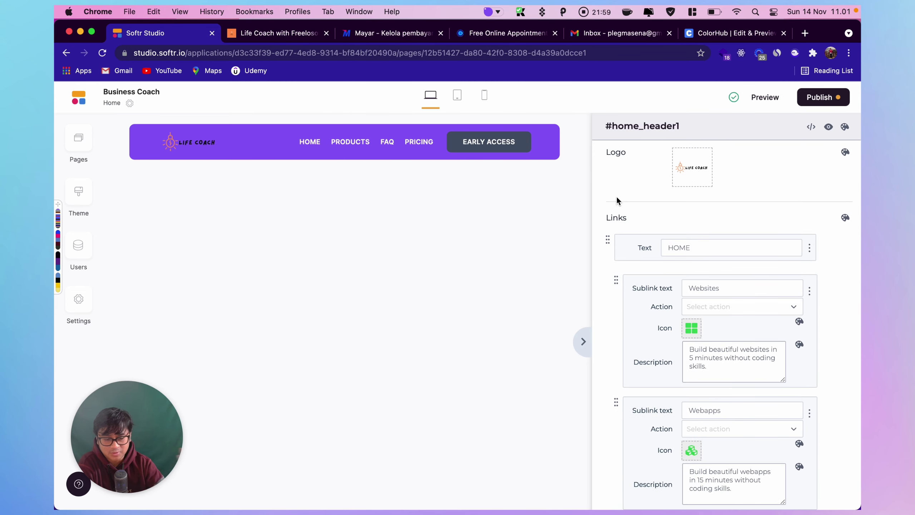
# Step: Examine the PRODUCTS submenu on the Life Coach reference site for its entry names, and return to the header's sublink settings
pyautogui.click(271, 34)
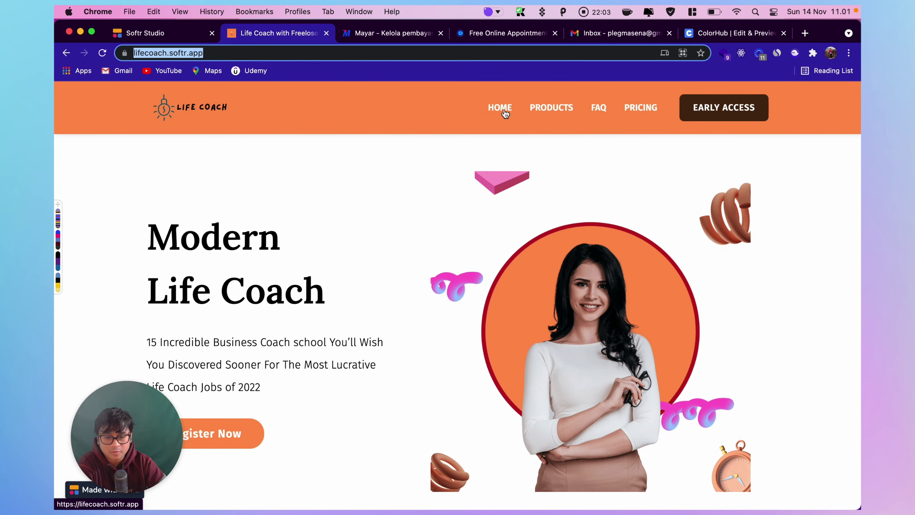
pyautogui.moveTo(540, 115)
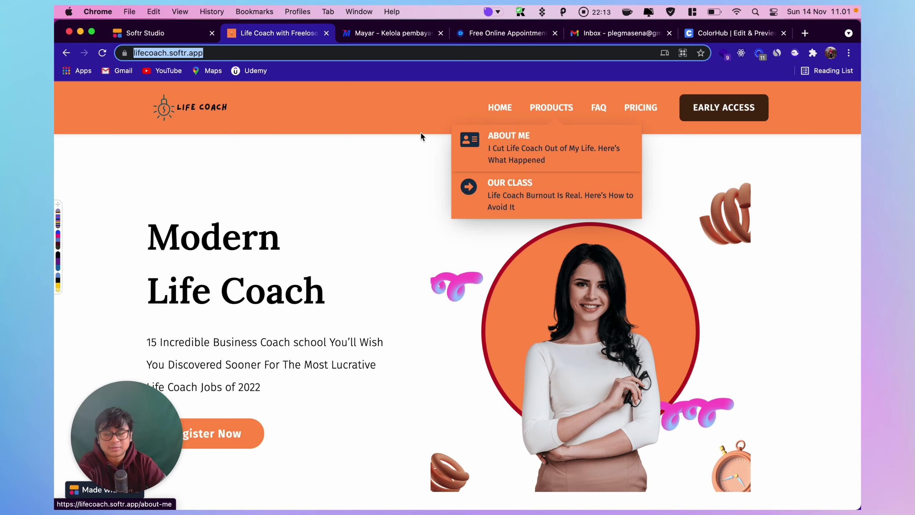
pyautogui.click(187, 35)
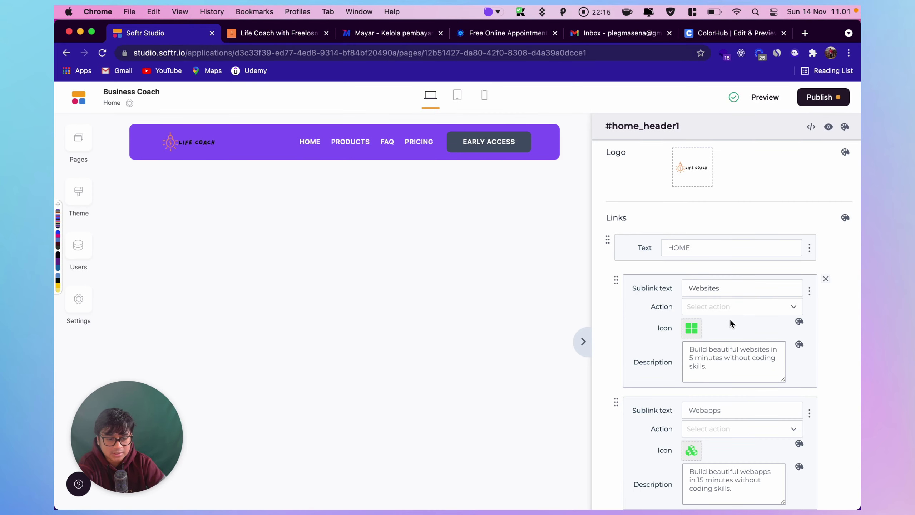
pyautogui.scroll(-3, 729, 318)
pyautogui.click(722, 209)
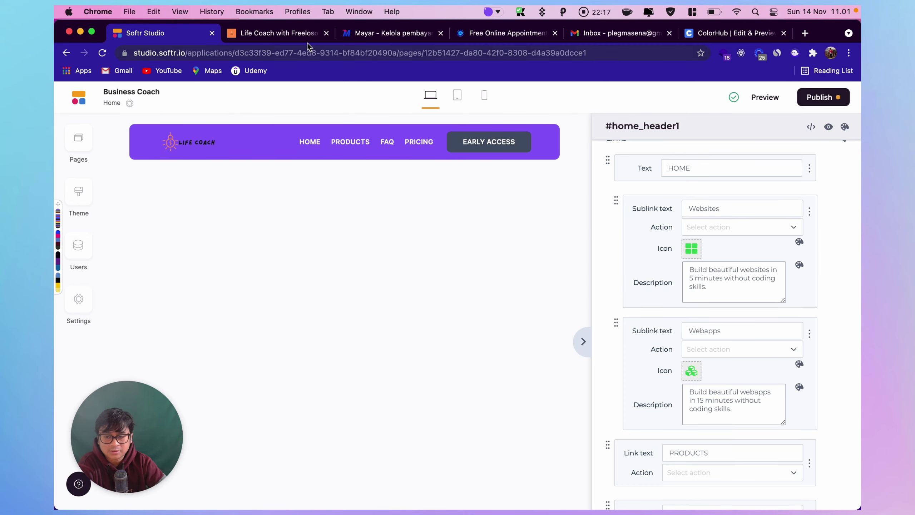
pyautogui.click(299, 33)
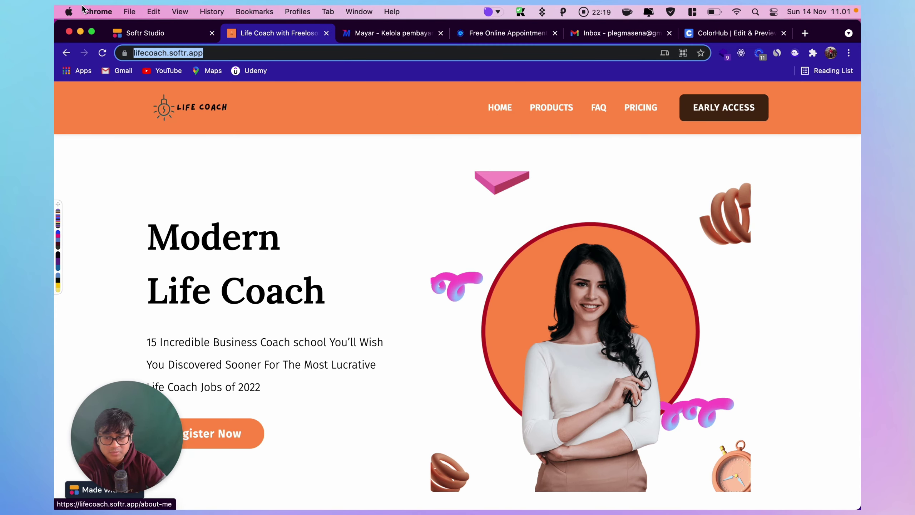
pyautogui.click(166, 33)
# Step: Rename the Websites sublink under HOME to ABOUT ME in capitals
pyautogui.moveTo(717, 209); pyautogui.dragTo(685, 208)
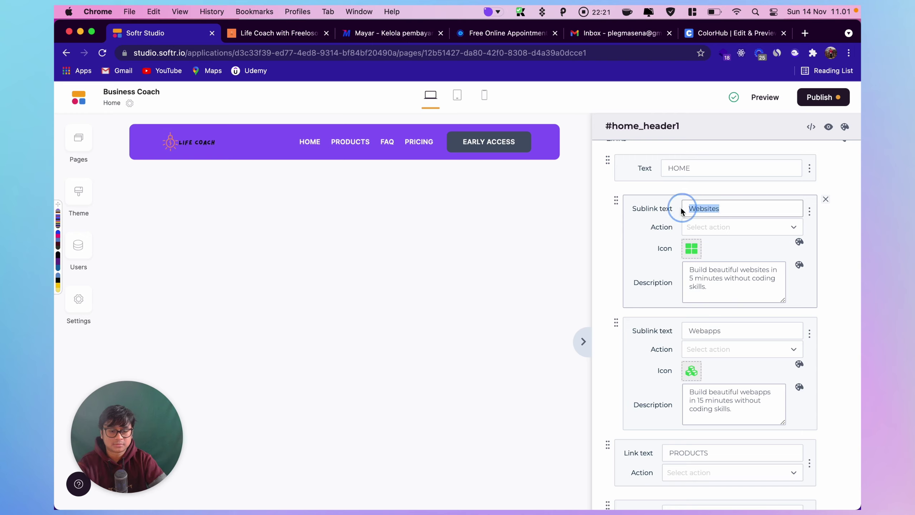
pyautogui.write('about m')
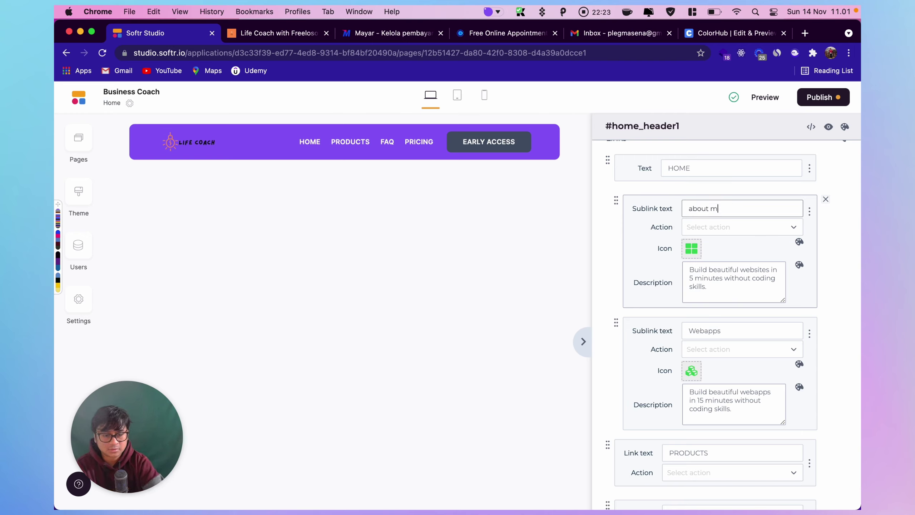
pyautogui.press('BackSpace')
pyautogui.press('BackSpace')
pyautogui.press('BackSpace')
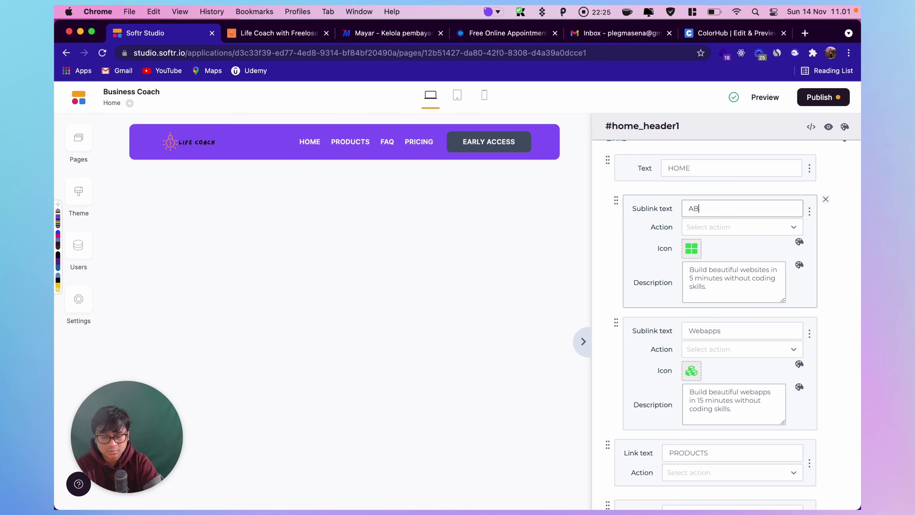
pyautogui.write('t me')
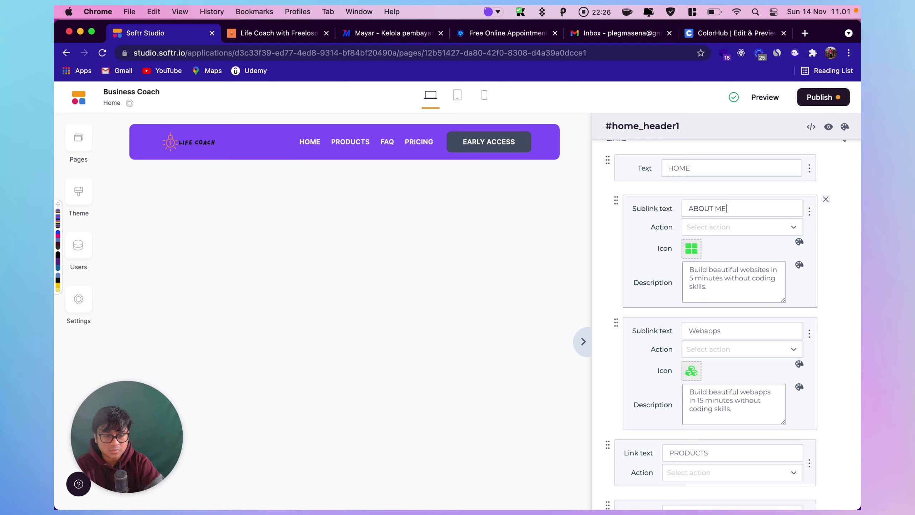
# Step: Rename the Webapps sublink under HOME to OUR CLASS
pyautogui.click(724, 332)
pyautogui.moveTo(724, 332); pyautogui.dragTo(686, 330)
pyautogui.write('OUR')
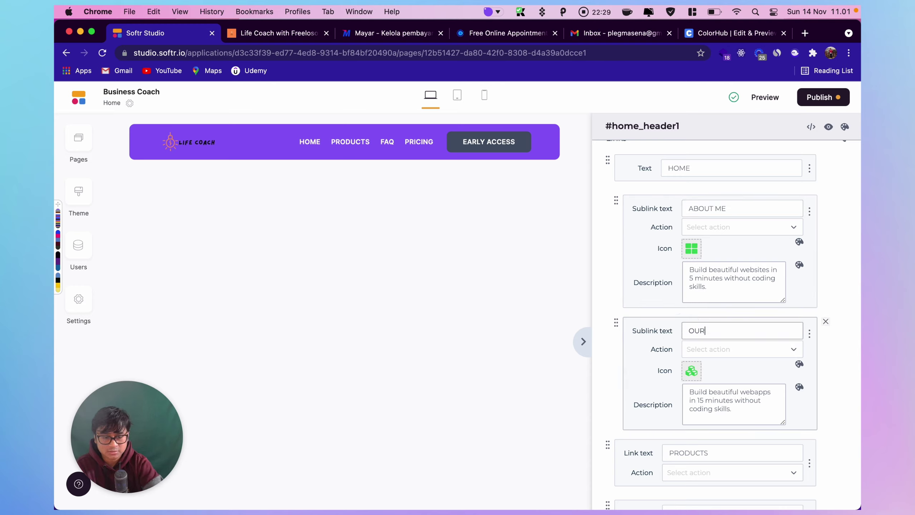
pyautogui.write(' CLASS')
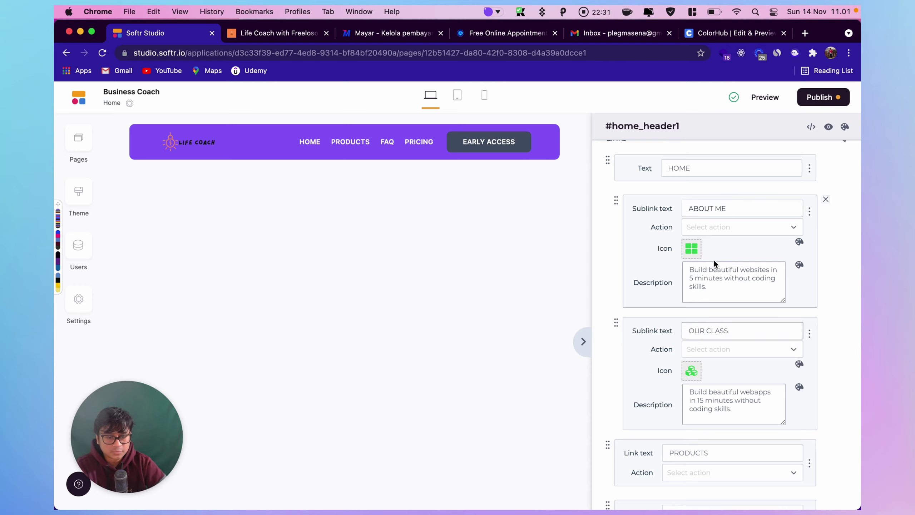
pyautogui.click(693, 249)
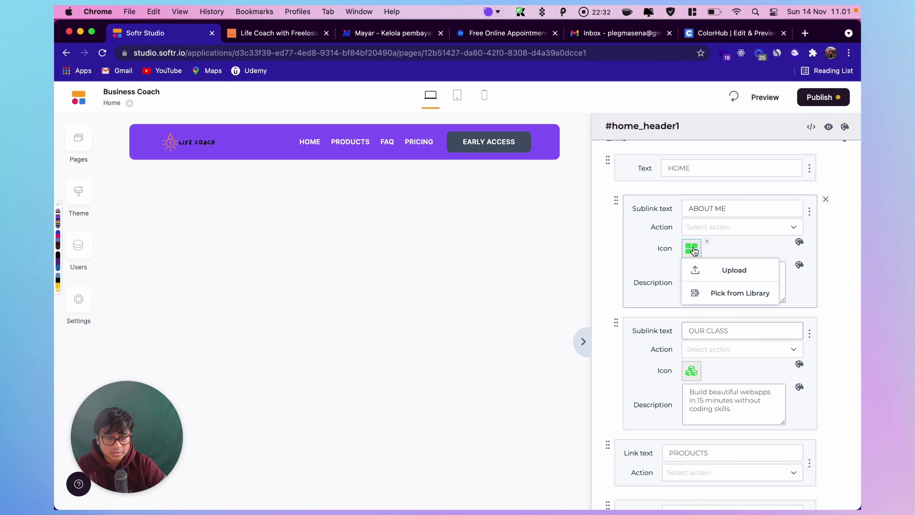
pyautogui.click(733, 292)
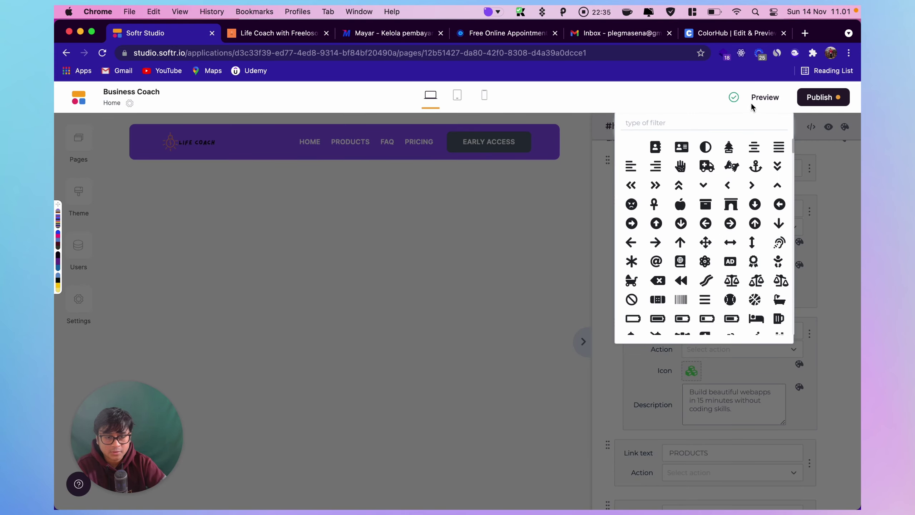
pyautogui.click(592, 185)
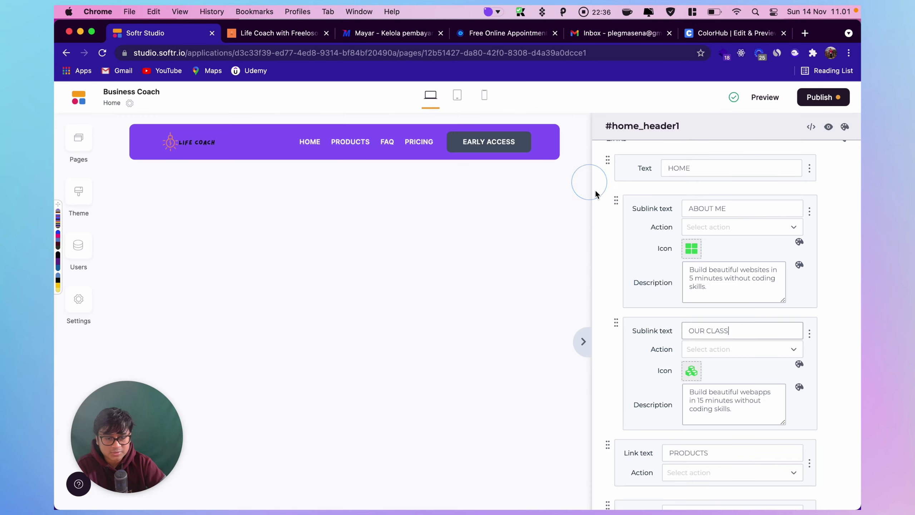
# Step: Give the ABOUT ME sublink the ID card icon from the icon library, matching the reference site's submenu
pyautogui.click(691, 249)
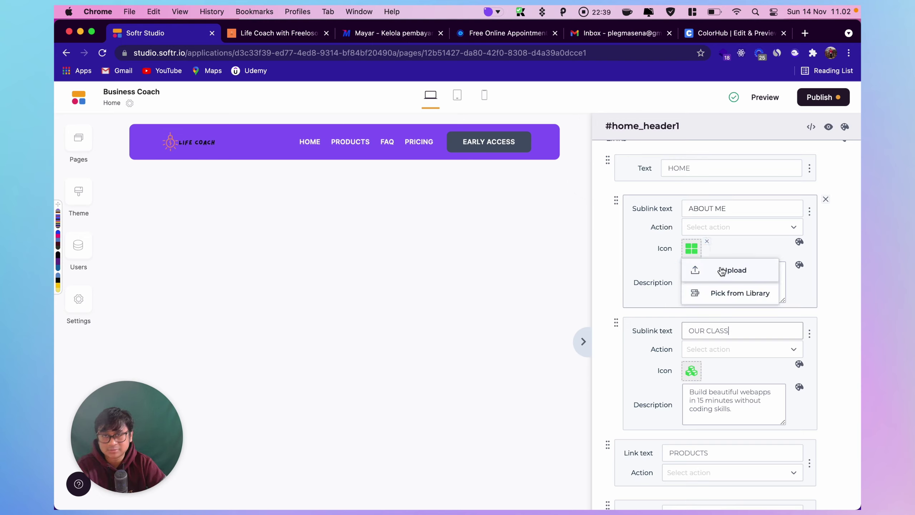
pyautogui.click(724, 294)
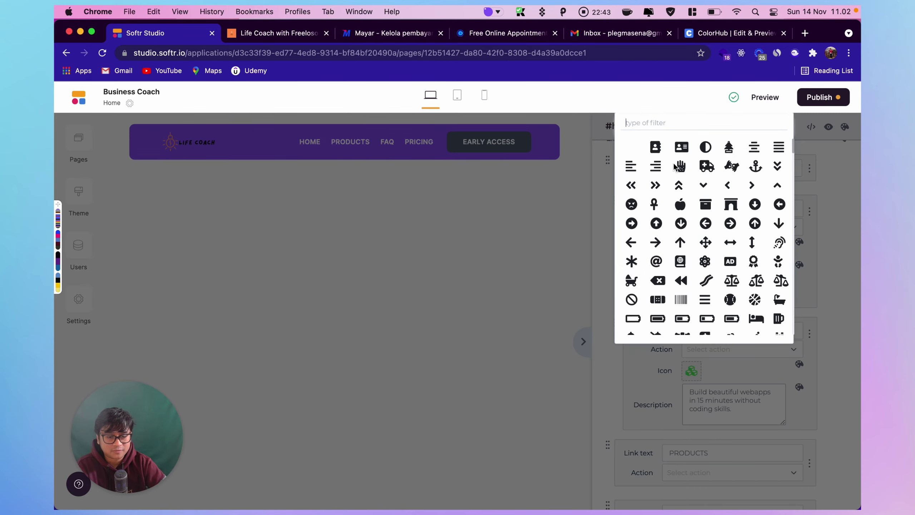
pyautogui.click(278, 32)
pyautogui.moveTo(544, 106)
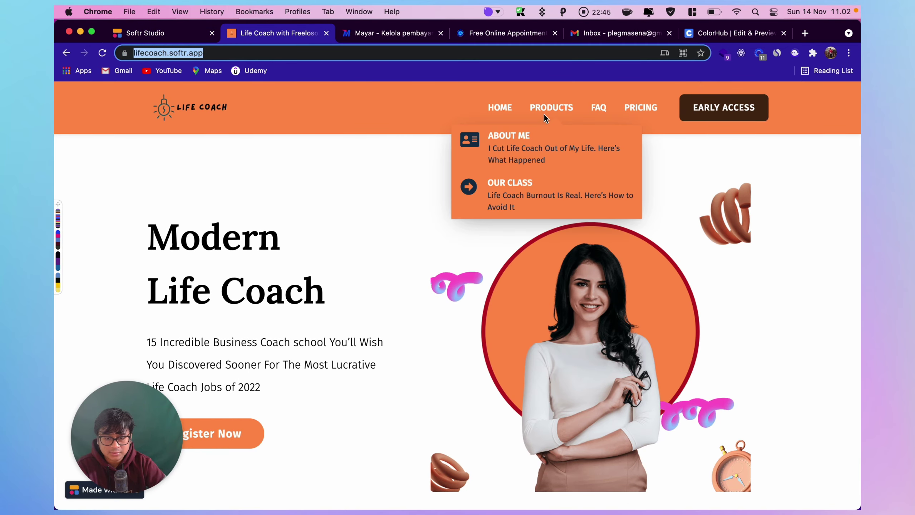
pyautogui.click(181, 33)
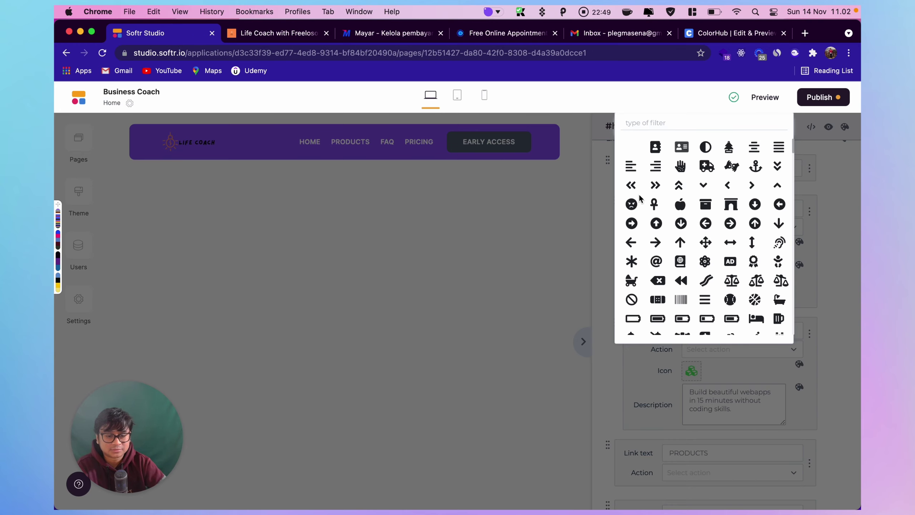
pyautogui.click(608, 209)
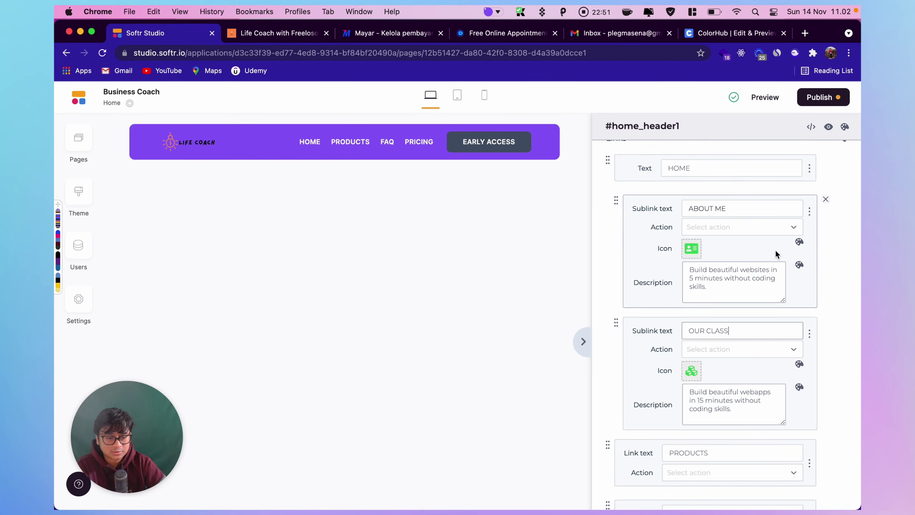
# Step: Compare with the reference site's header and open the style settings of the ABOUT ME sublink's icon
pyautogui.click(754, 35)
pyautogui.click(295, 33)
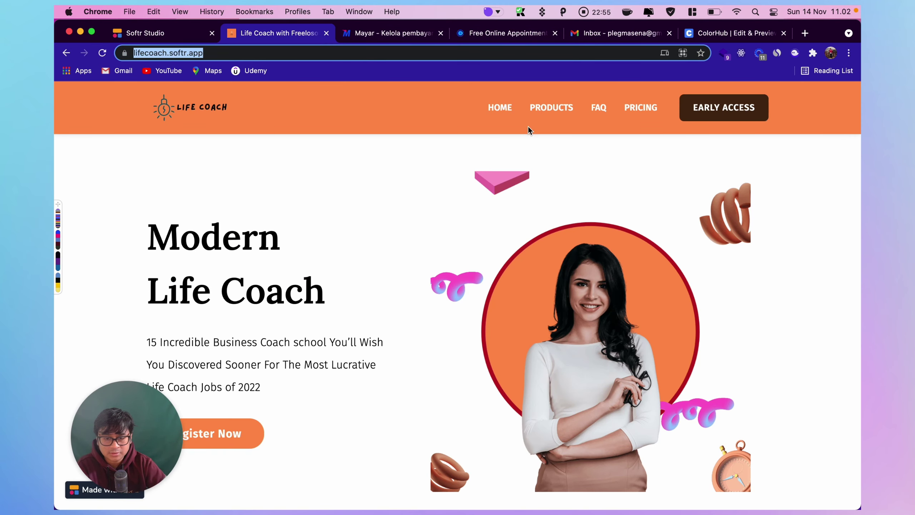
pyautogui.moveTo(529, 129)
pyautogui.click(167, 34)
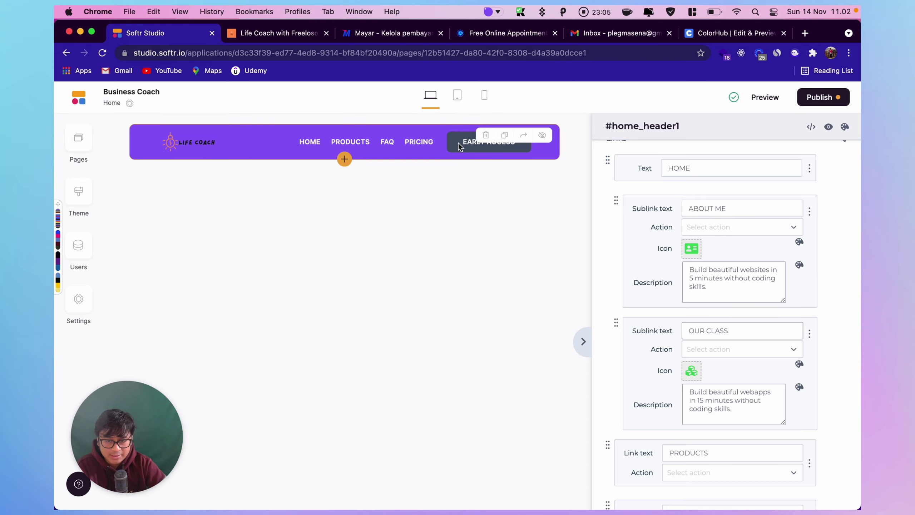
pyautogui.click(799, 241)
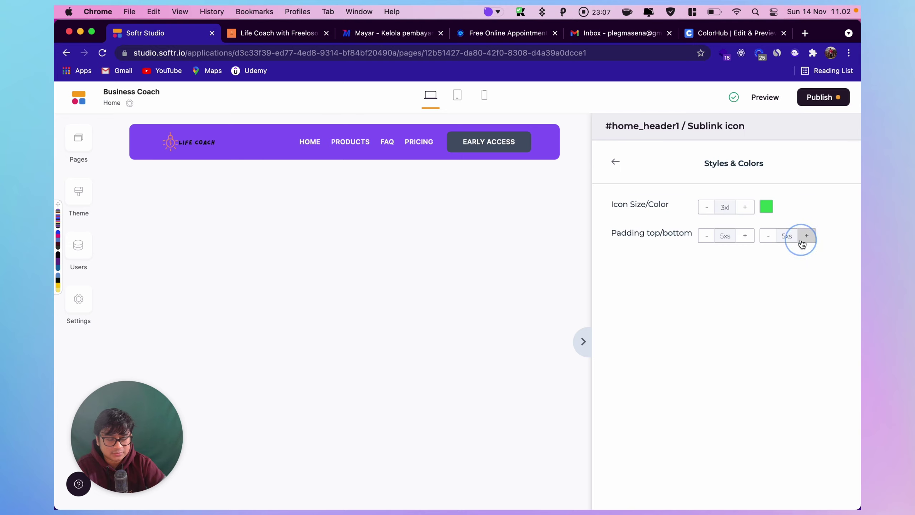
# Step: Try to paste the dark slate color #475569 from the clipboard history as the ABOUT ME icon's color
pyautogui.click(767, 208)
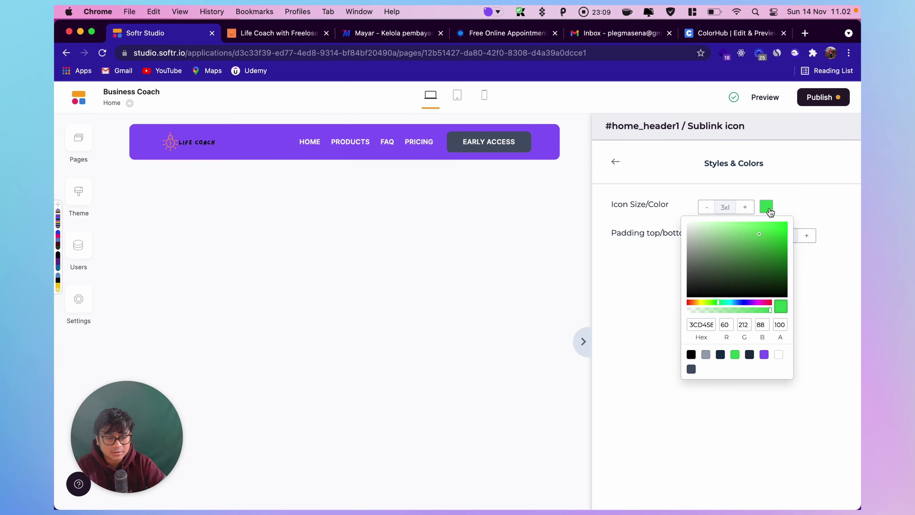
pyautogui.click(708, 324)
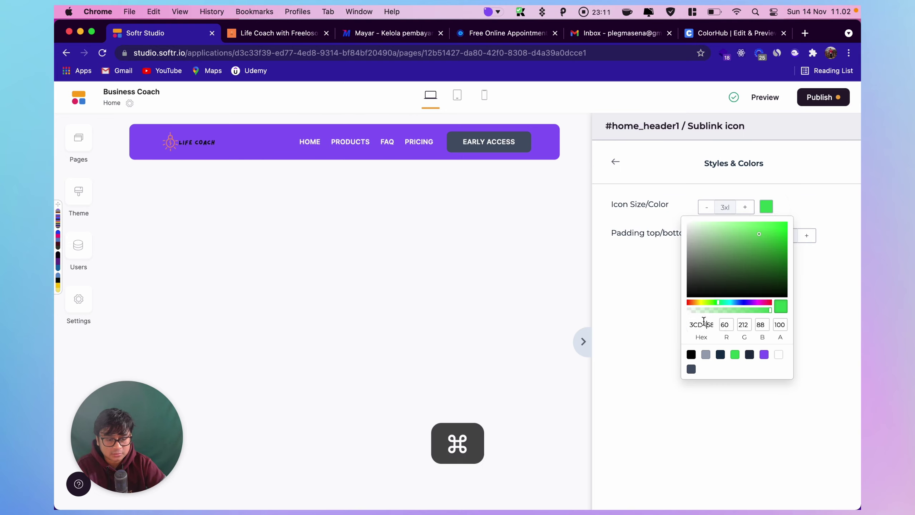
pyautogui.press('super+a')
pyautogui.press('super+shift+v')
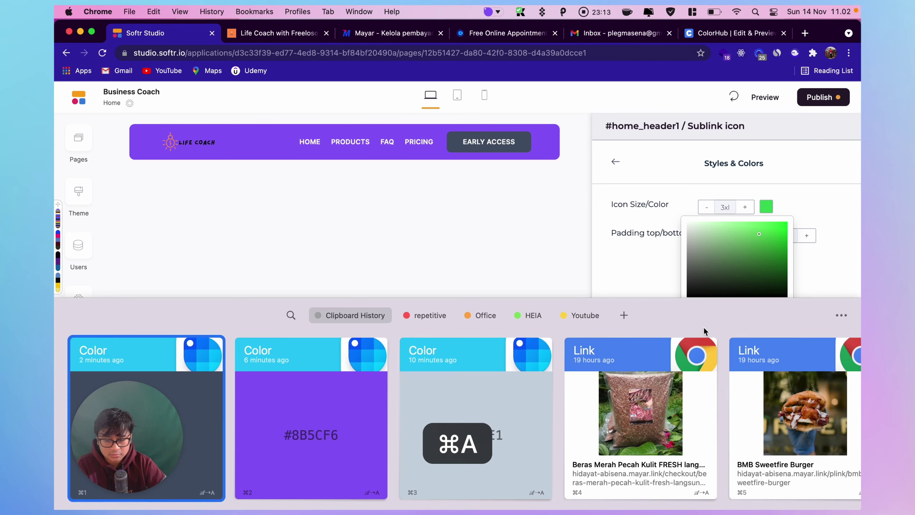
pyautogui.doubleClick(196, 403)
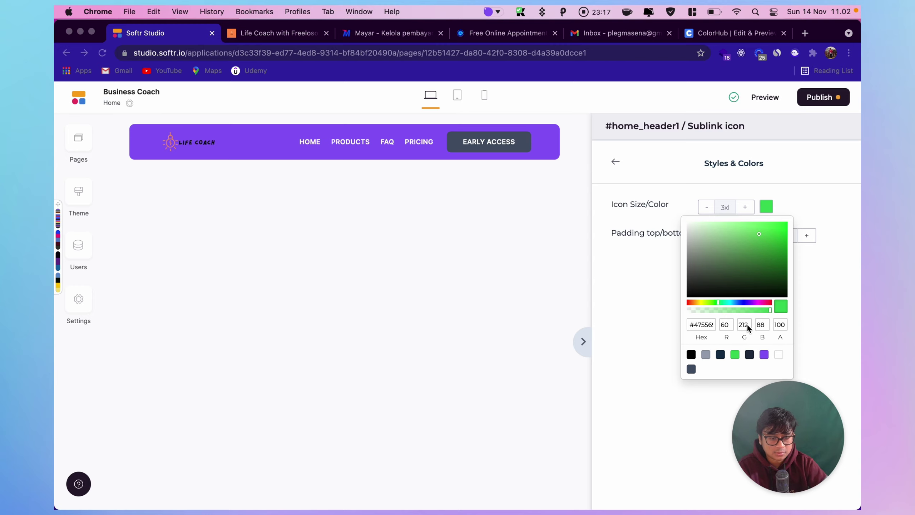
pyautogui.press('Return')
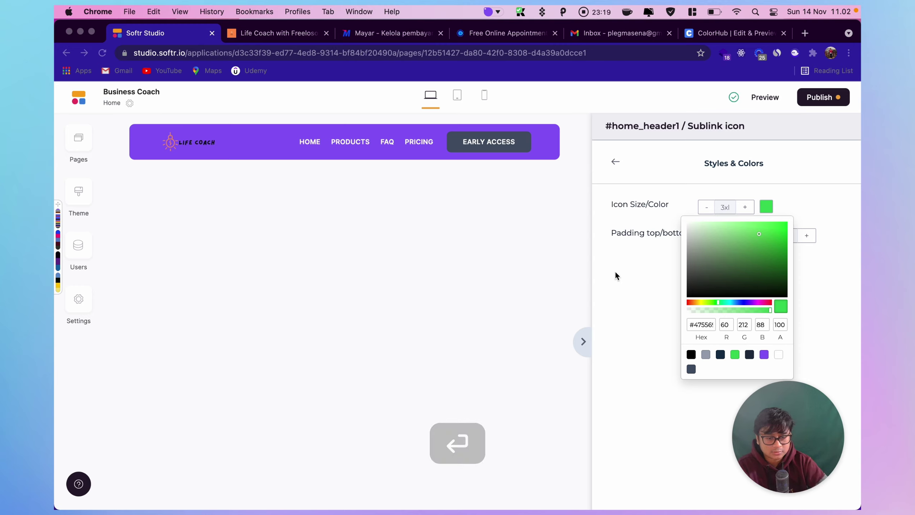
pyautogui.click(627, 284)
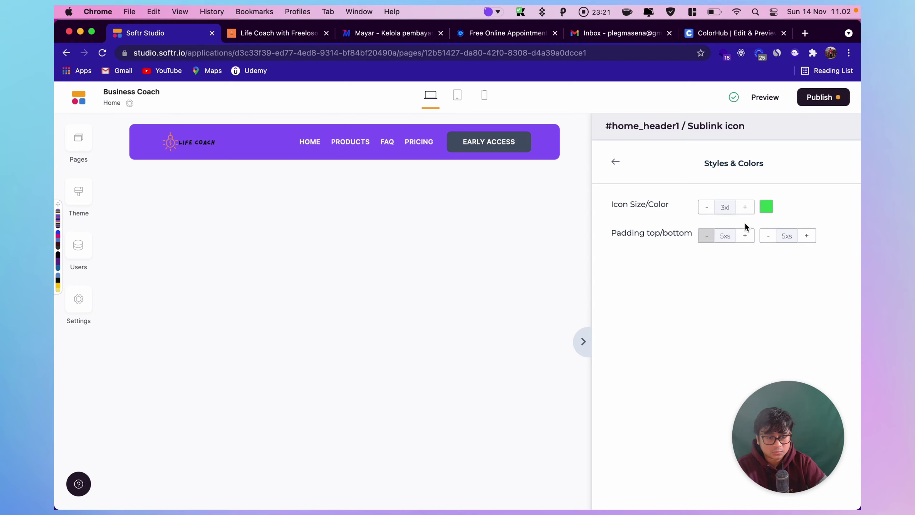
# Step: Set the ABOUT ME sublink icon's color to #475569 and return to the header settings
pyautogui.click(765, 207)
pyautogui.click(702, 323)
pyautogui.press('super+a')
pyautogui.press('super+shift+v')
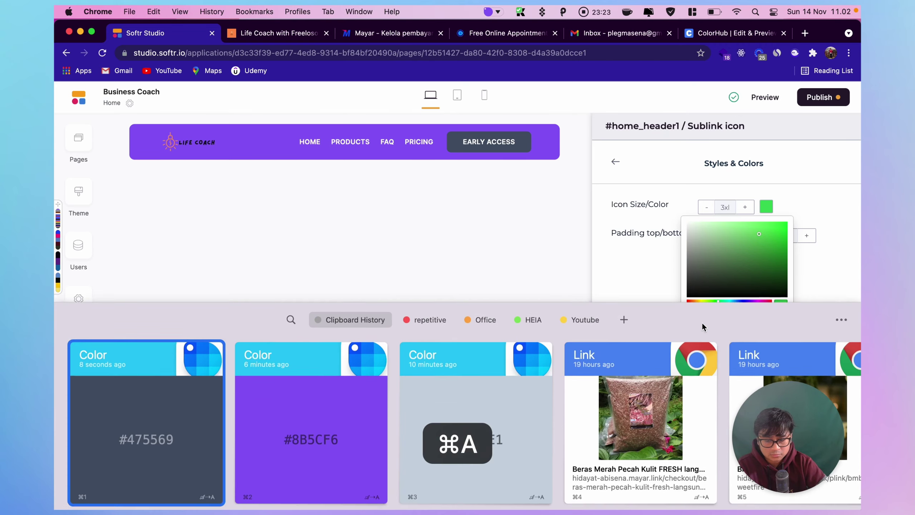
pyautogui.doubleClick(169, 396)
pyautogui.press('Return')
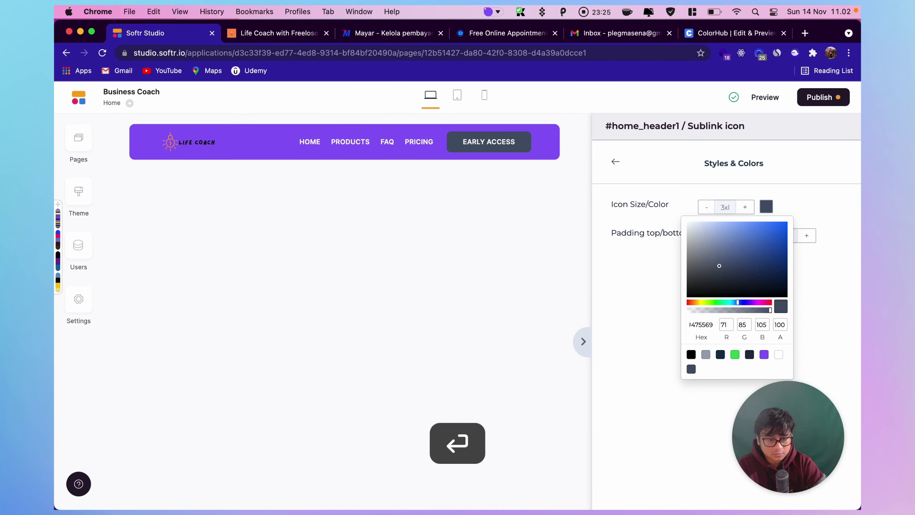
pyautogui.click(617, 165)
pyautogui.scroll(-2, 715, 325)
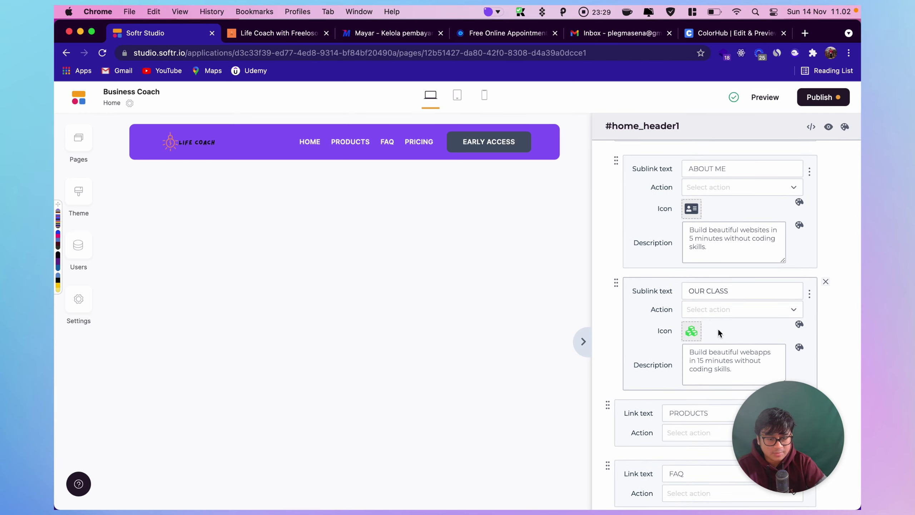
# Step: Set the OUR CLASS sublink icon's color to the dark slate swatch #475569 and return to the header settings
pyautogui.click(799, 325)
pyautogui.click(766, 206)
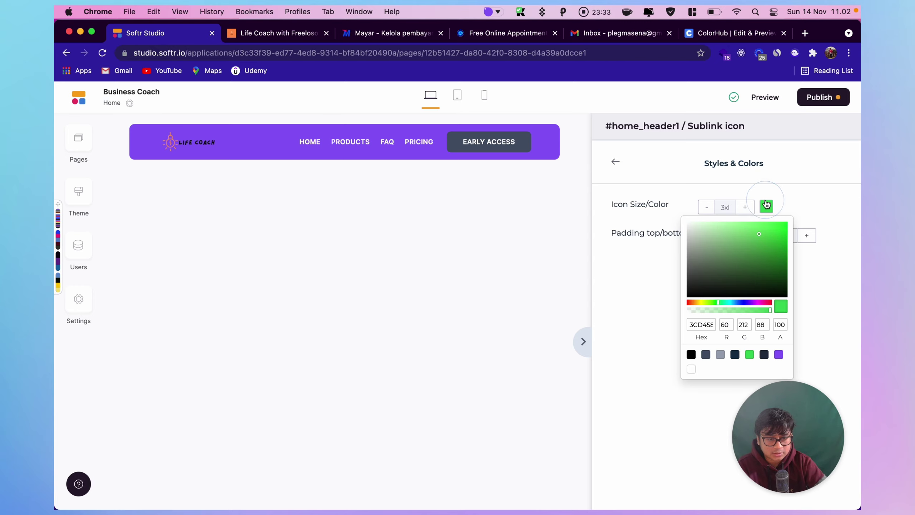
pyautogui.click(704, 356)
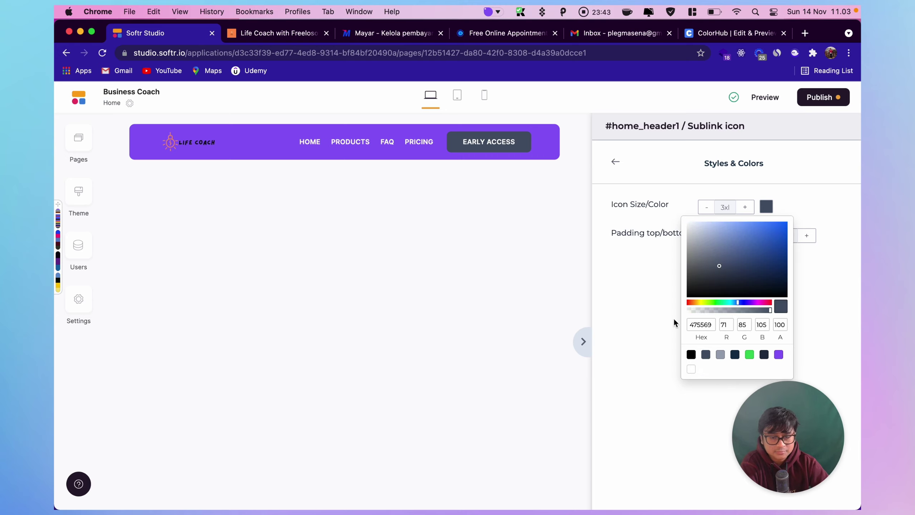
pyautogui.click(650, 296)
pyautogui.click(614, 162)
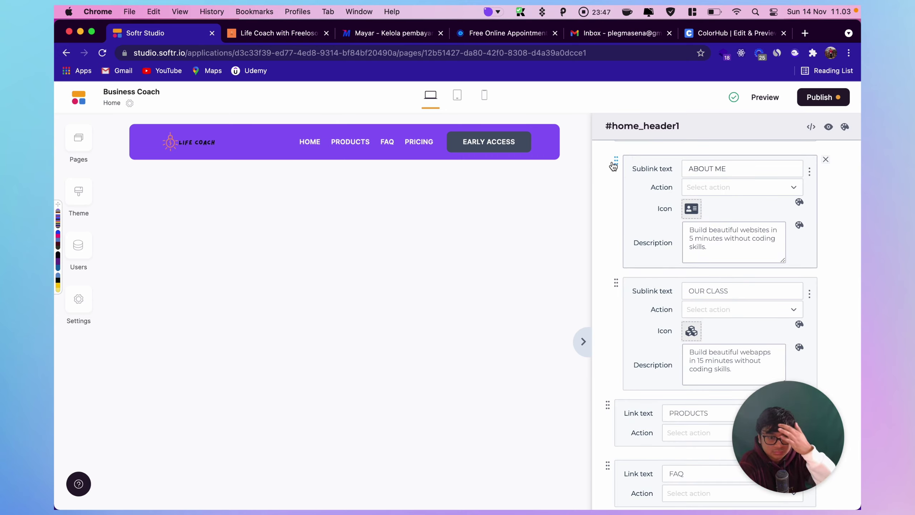
# Step: Set the EARLY ACCESS button's letter spacing to wider and return to the header settings
pyautogui.scroll(-10, 673, 254)
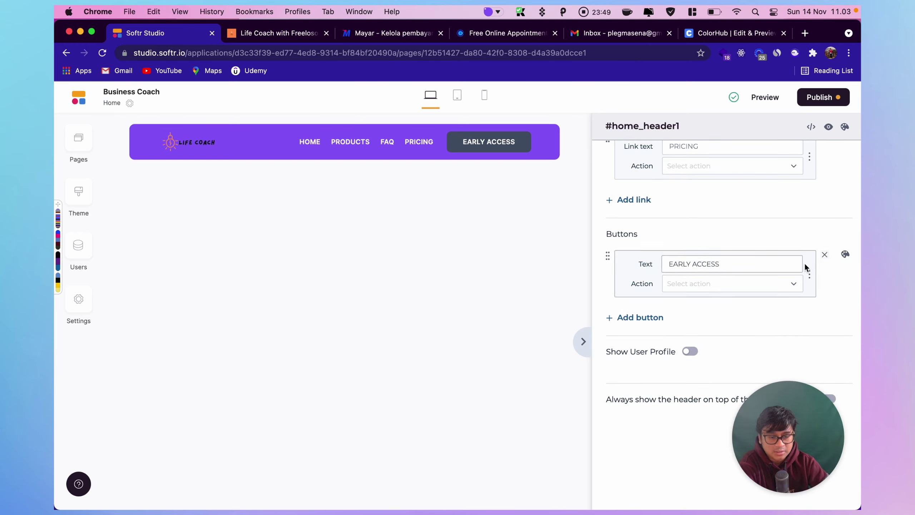
pyautogui.click(844, 254)
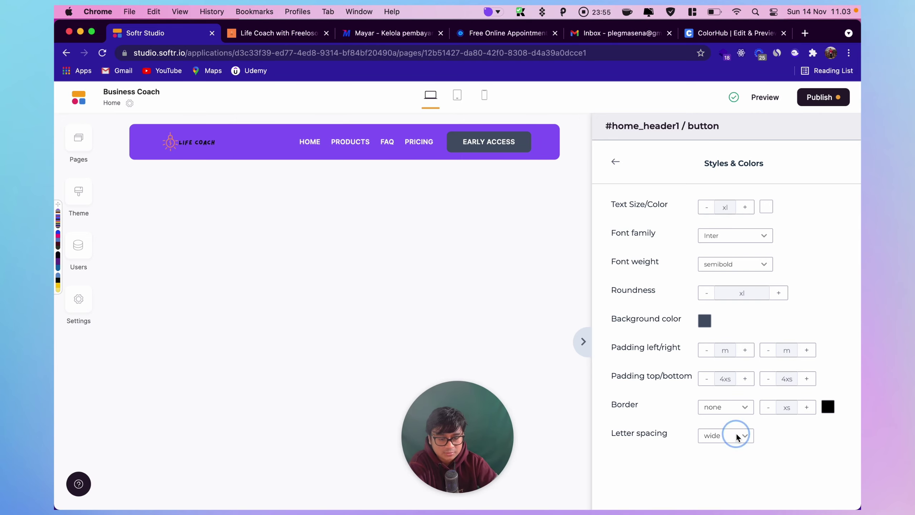
pyautogui.click(743, 437)
pyautogui.click(731, 403)
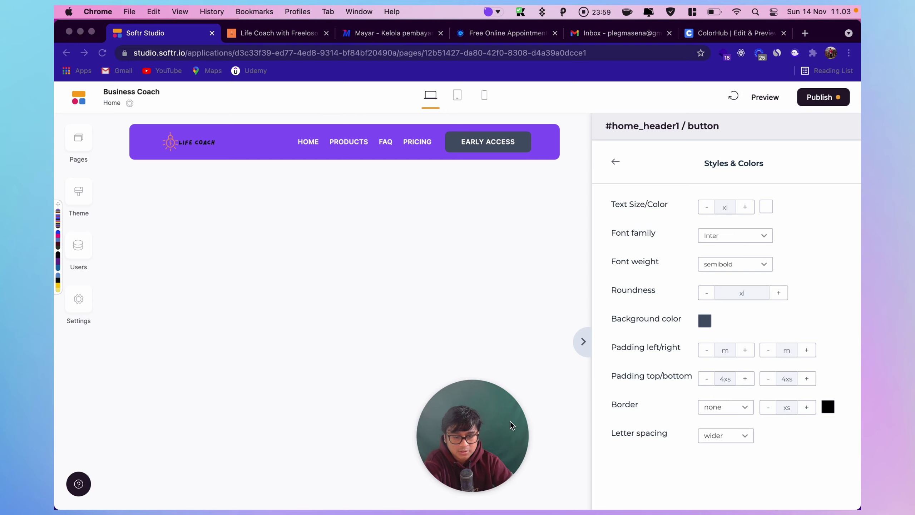
pyautogui.click(614, 162)
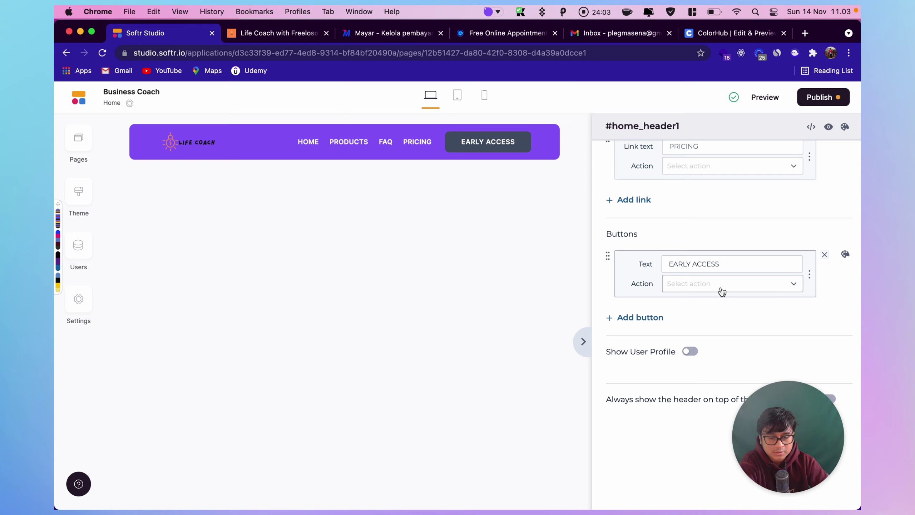
# Step: Switch to Ulysses, look through the Freelosofi Life Coach copywriting notes for sublink description text, and return to the header's sublinks in Softr
pyautogui.click(346, 144)
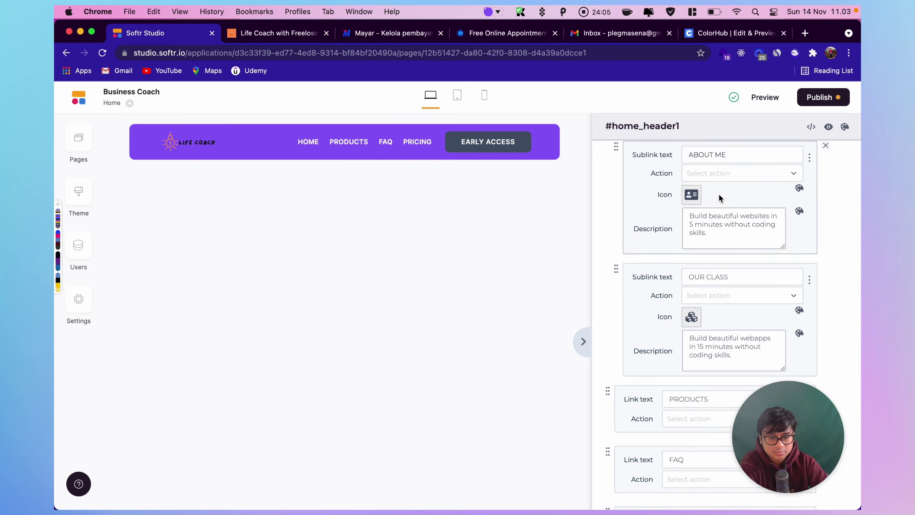
pyautogui.scroll(1, 719, 198)
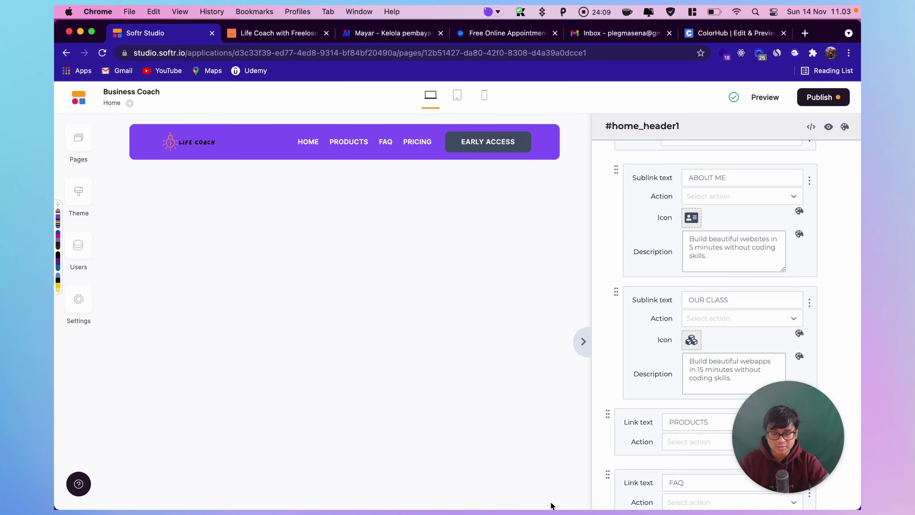
pyautogui.press('super+space')
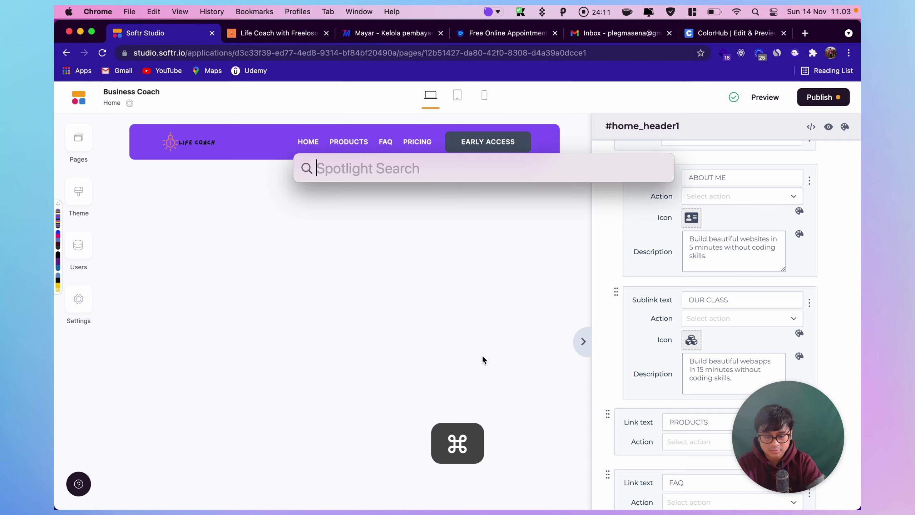
pyautogui.write('UL')
pyautogui.press('Return')
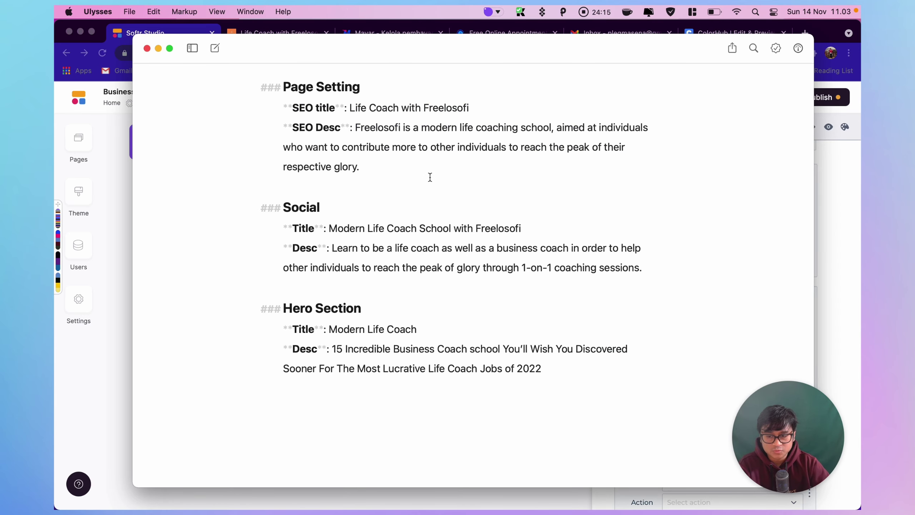
pyautogui.scroll(5, 430, 177)
pyautogui.scroll(-5, 429, 177)
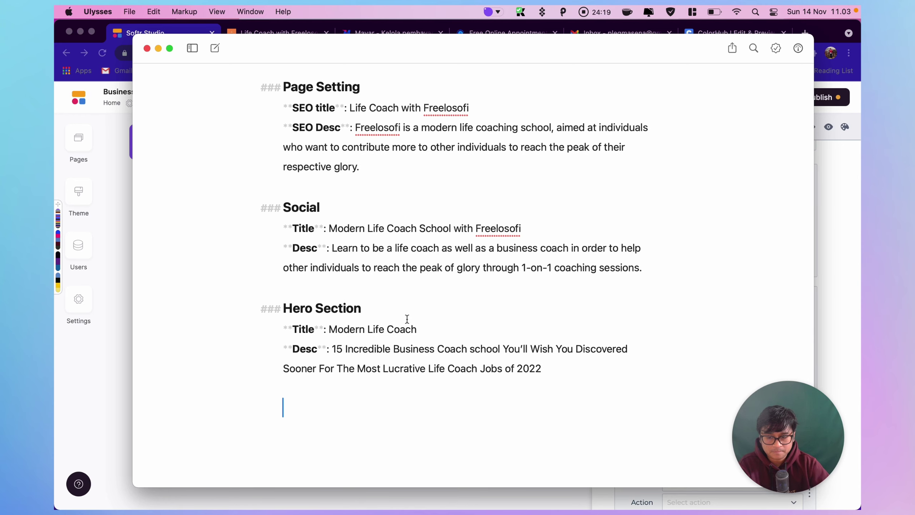
pyautogui.scroll(5, 388, 310)
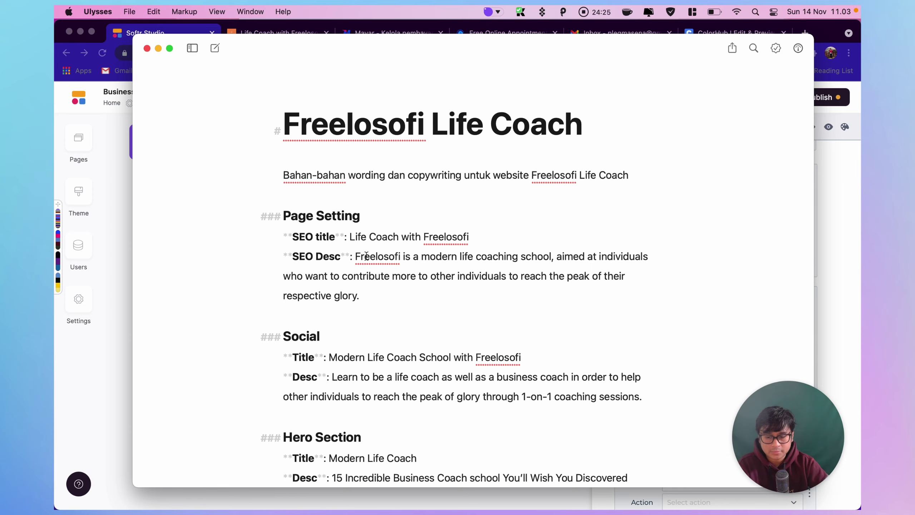
pyautogui.click(825, 182)
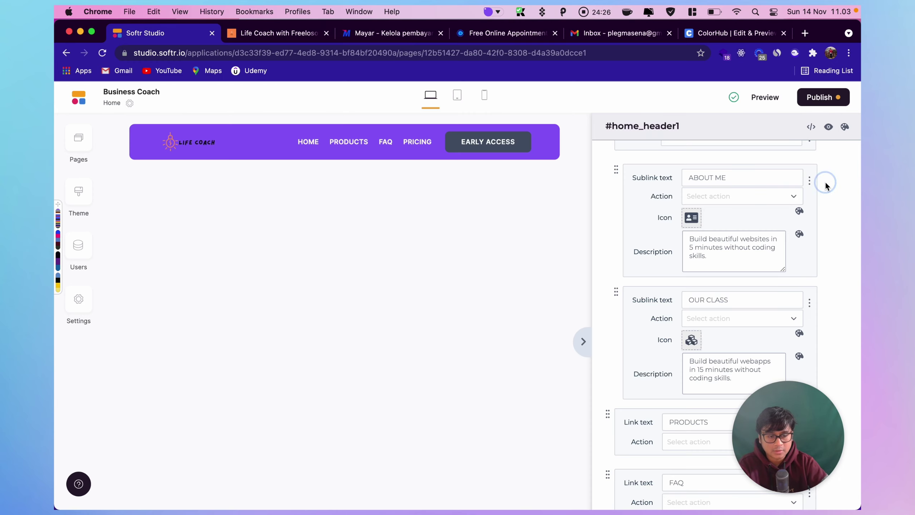
# Step: Capture the ABOUT ME description from the reference site's PRODUCTS submenu and set the ABOUT ME sublink's description to "Cut Life Coach Out of My Life. Here's What Happened"
pyautogui.click(285, 34)
pyautogui.moveTo(549, 108)
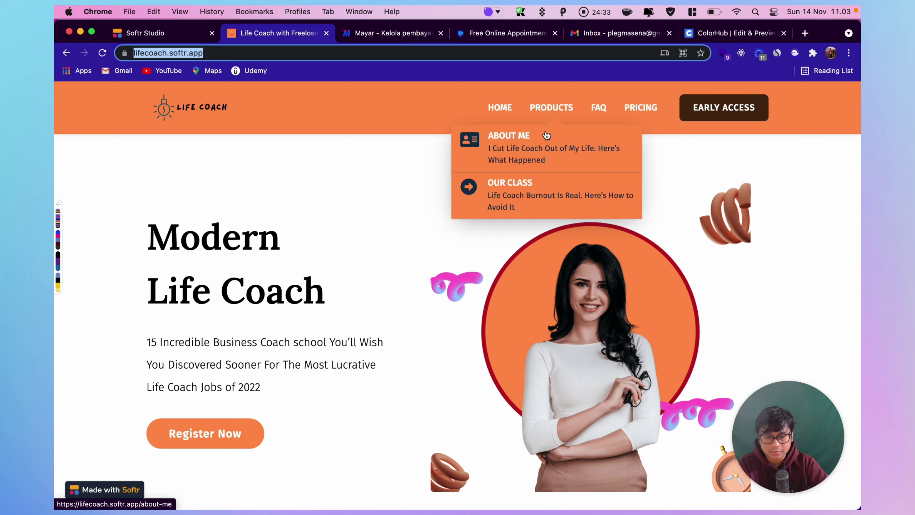
pyautogui.press('alt')
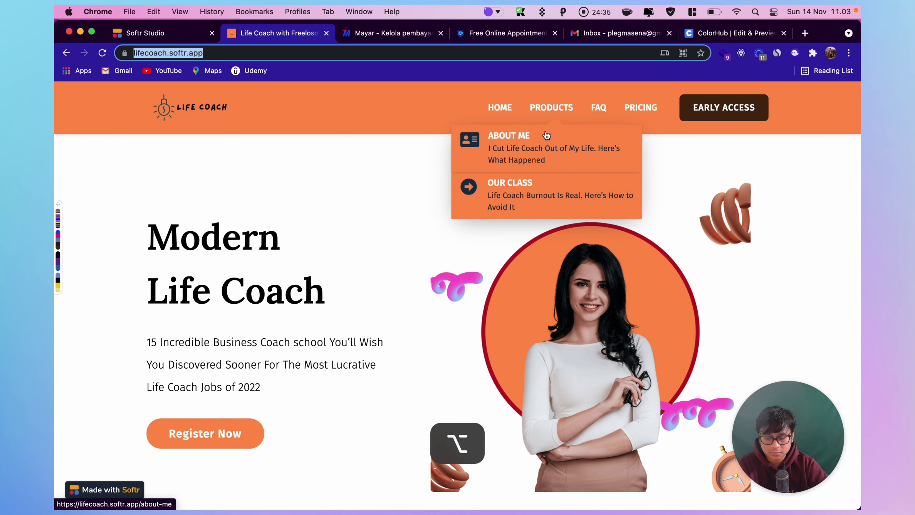
pyautogui.moveTo(485, 142); pyautogui.dragTo(625, 168)
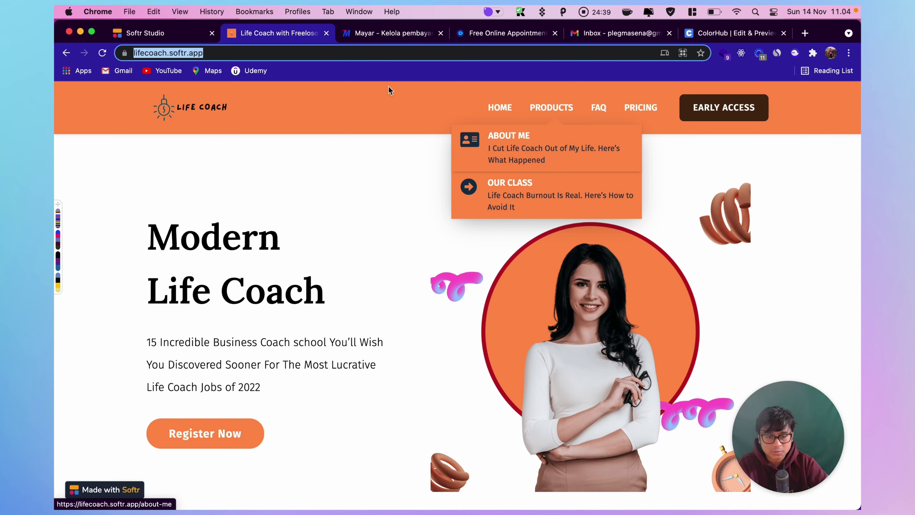
pyautogui.press('super+1')
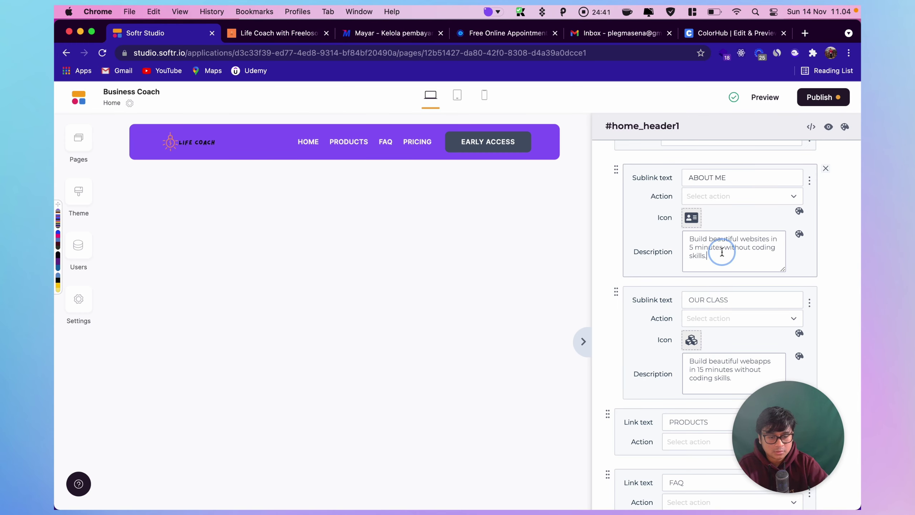
pyautogui.press('super+a')
pyautogui.write("Cut Life Coach Out of My Life. Here's What Happened")
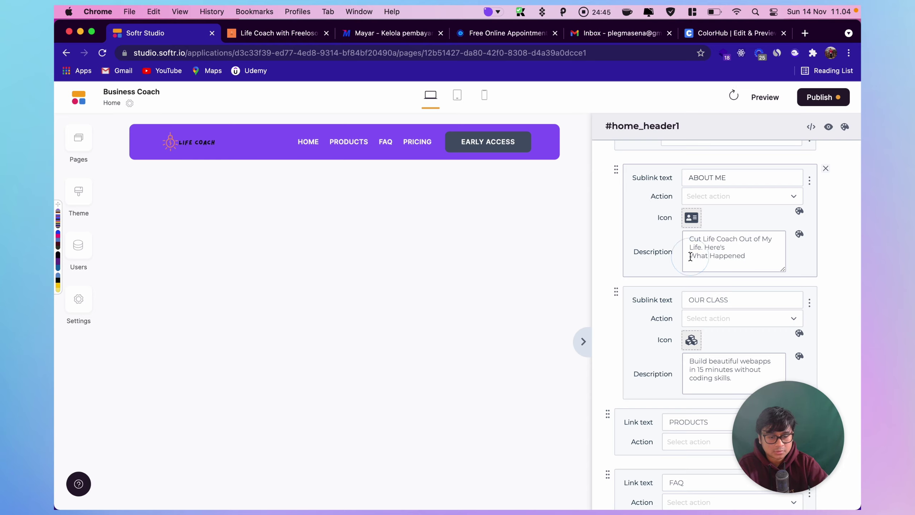
pyautogui.press('BackSpace')
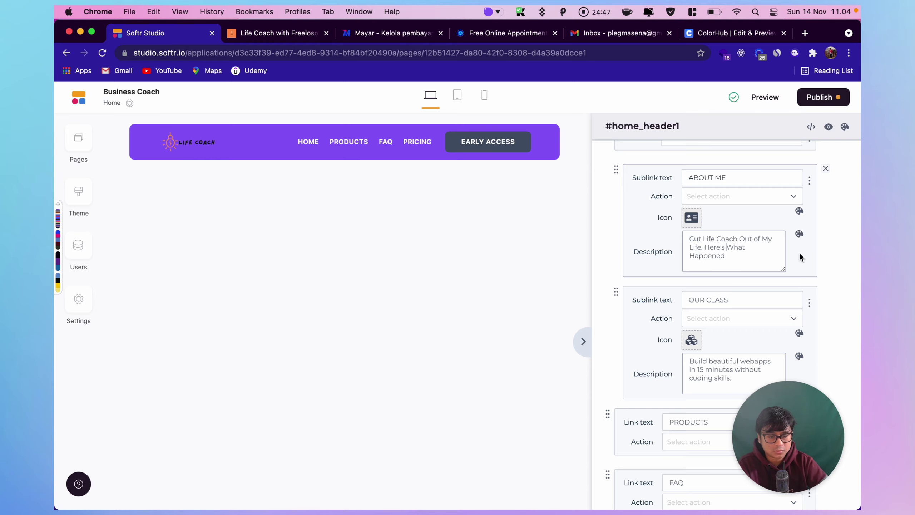
# Step: Capture the reference site's OUR CLASS description and set the OUR CLASS sublink's description to "Life Coach Burnout Is Real. Here's How to Avoid It"
pyautogui.click(294, 36)
pyautogui.moveTo(583, 111)
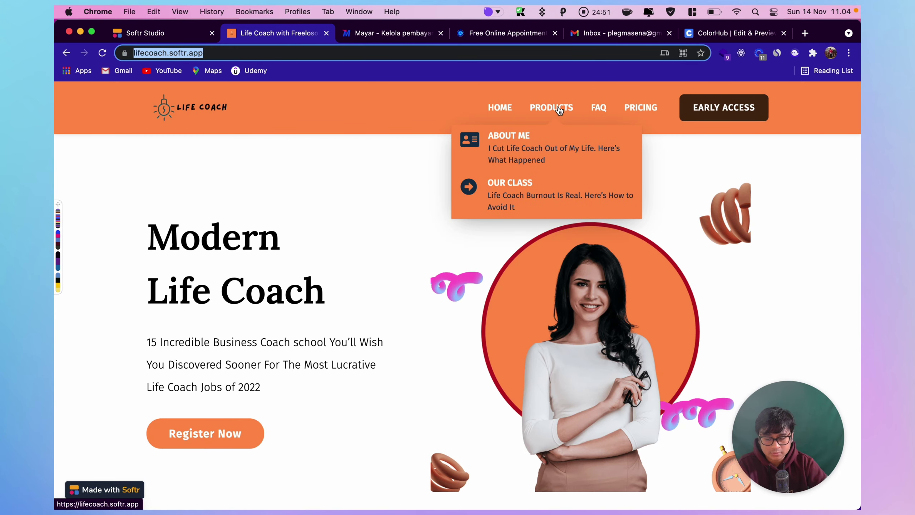
pyautogui.press('alt')
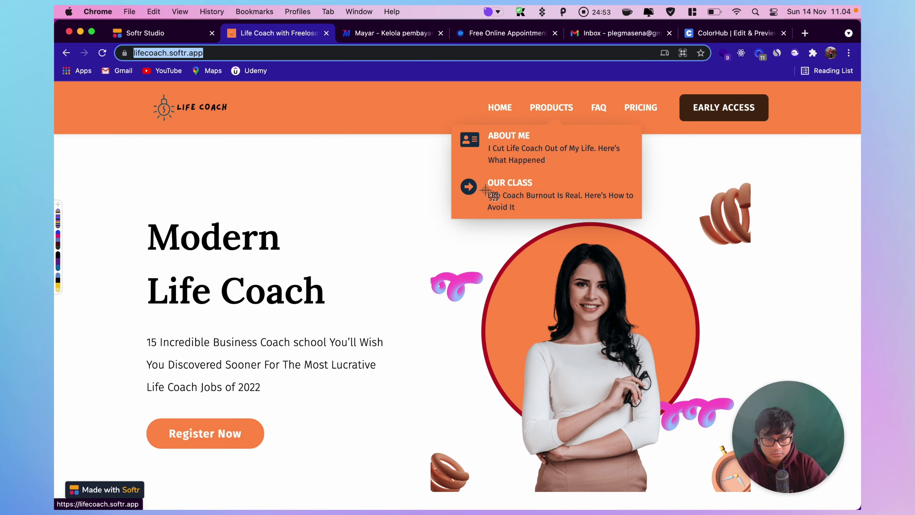
pyautogui.moveTo(485, 190); pyautogui.dragTo(636, 214)
pyautogui.click(179, 33)
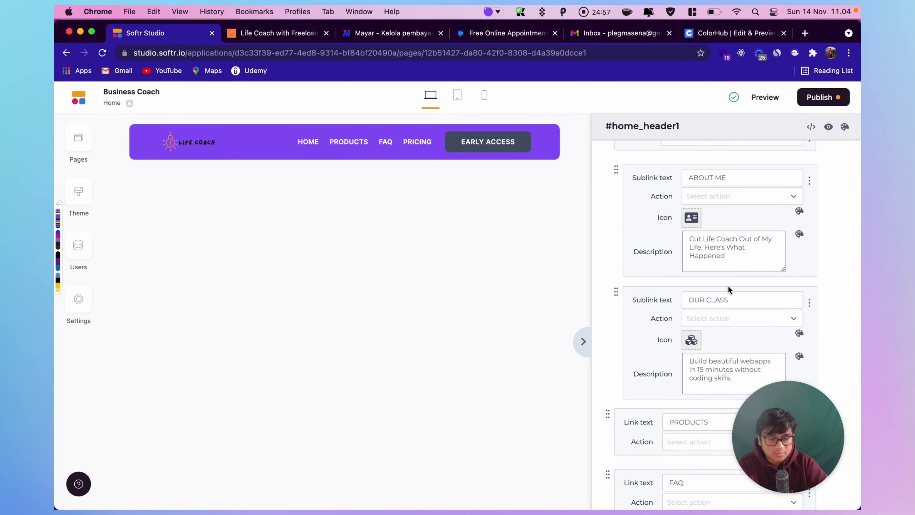
pyautogui.scroll(-2, 733, 338)
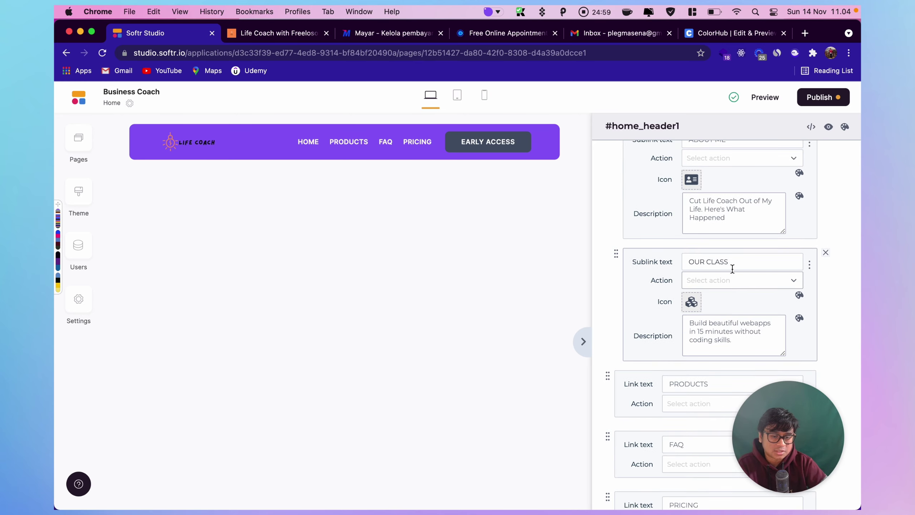
pyautogui.press('super+a')
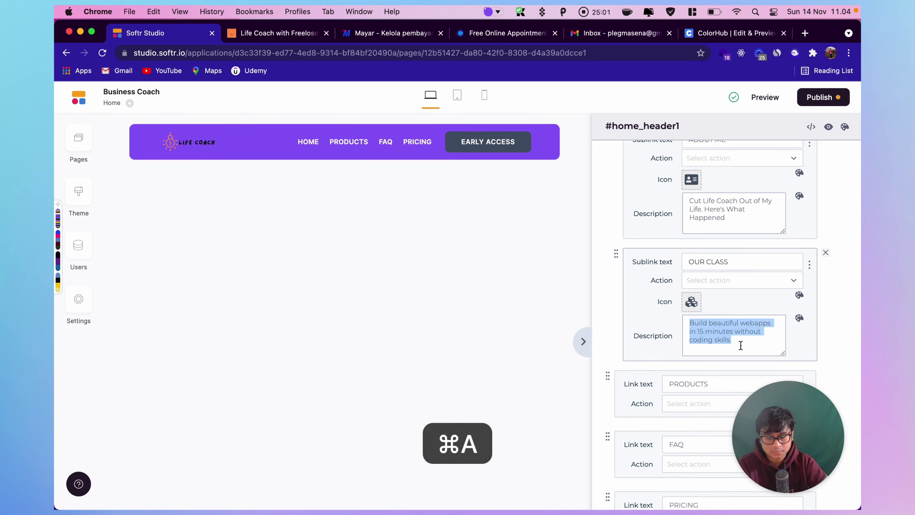
pyautogui.write("Life Coach Burnout Is Real. Here's How to Avoid It")
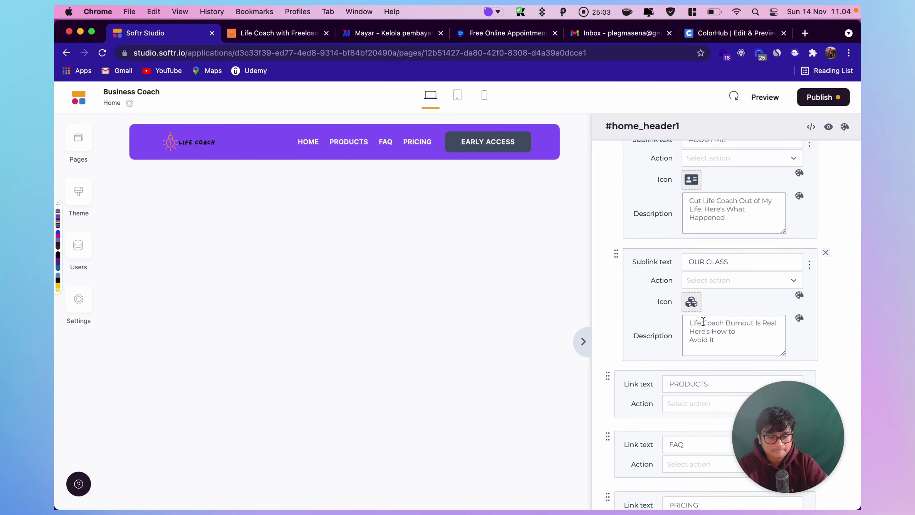
# Step: Preview the Business Coach page to check the header, then close the preview
pyautogui.scroll(6, 704, 295)
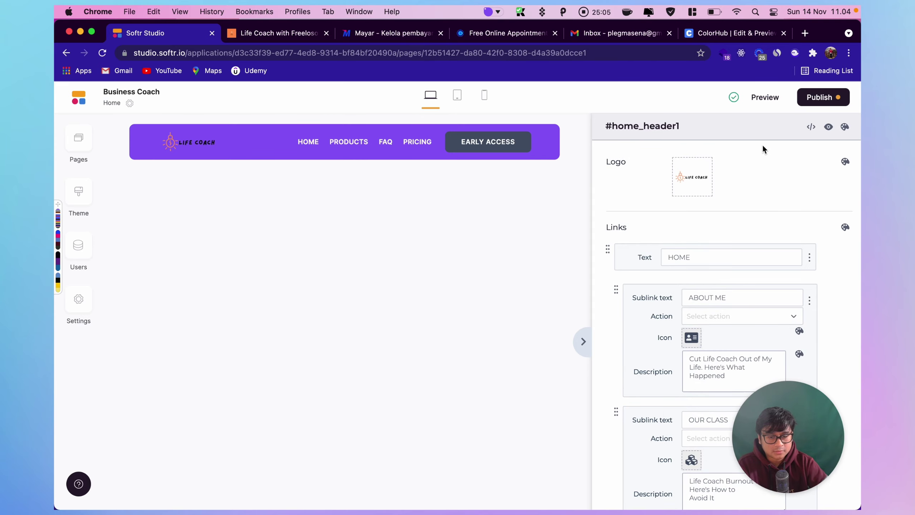
pyautogui.click(761, 98)
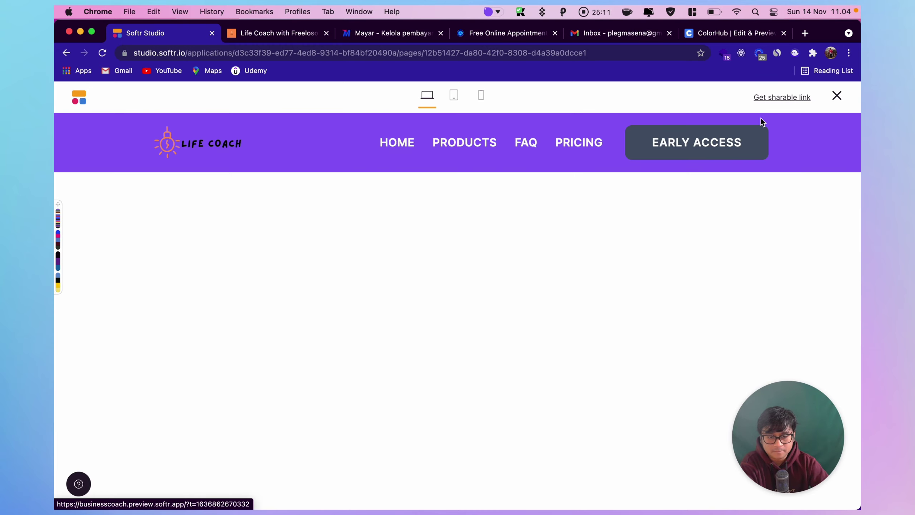
pyautogui.click(836, 96)
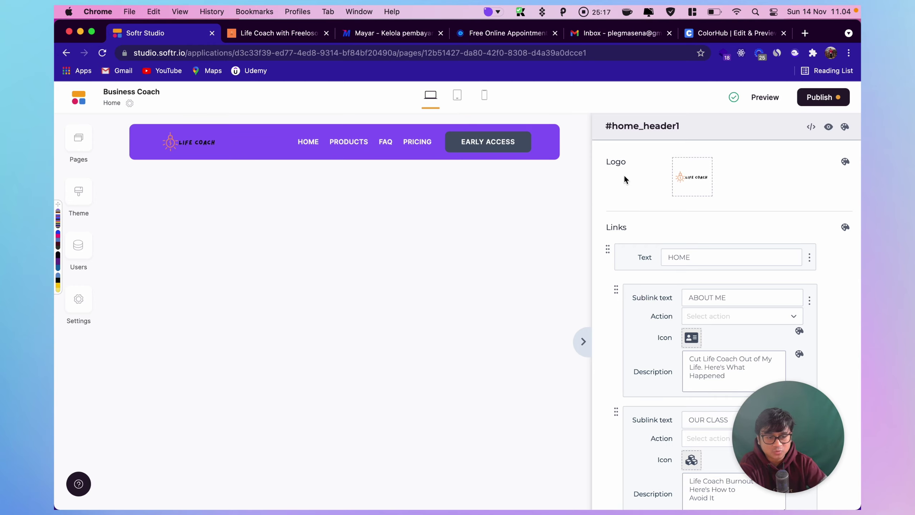
# Step: Add the static "Hero with call to action" block below the header
pyautogui.click(345, 159)
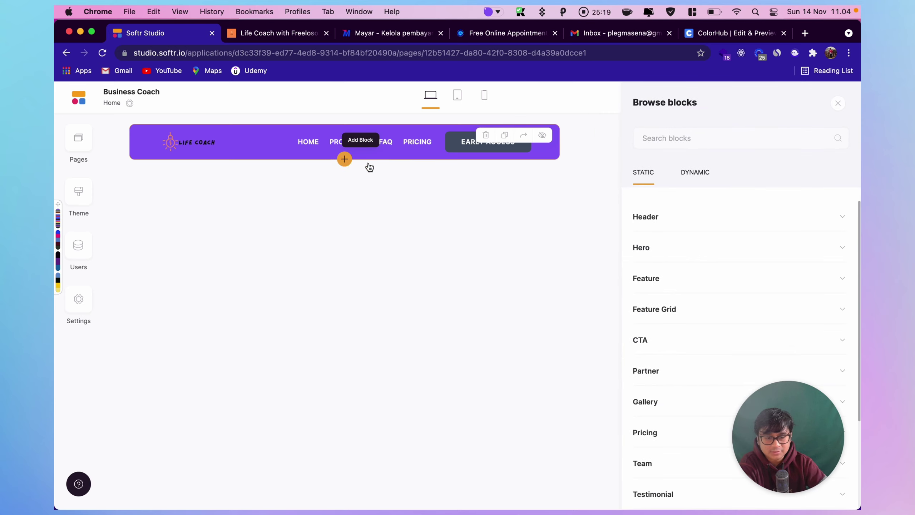
pyautogui.click(675, 250)
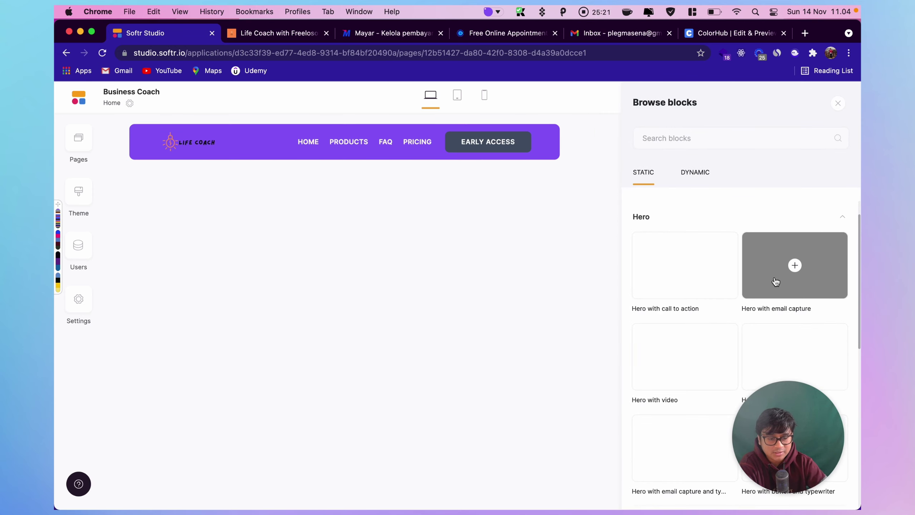
pyautogui.click(702, 275)
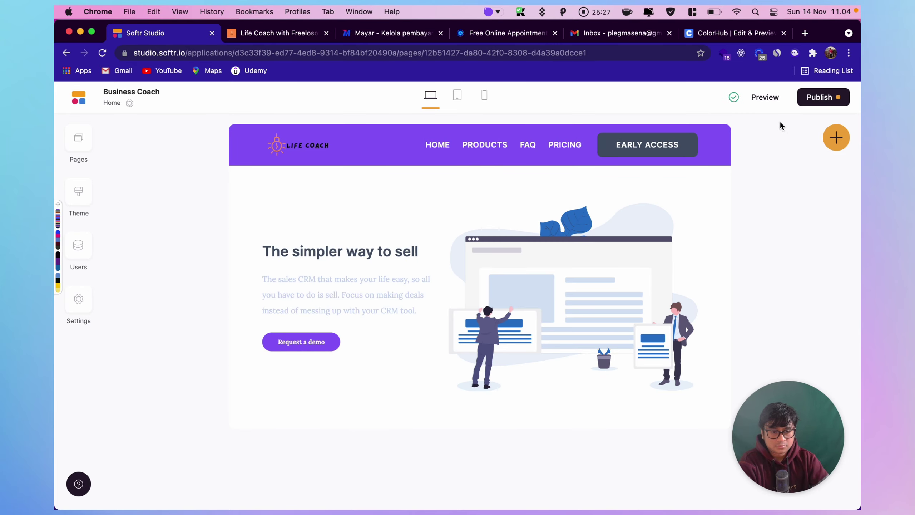
# Step: Preview the page with the hero block, close the preview, and publish the app on the businesscoach subdomain
pyautogui.click(766, 100)
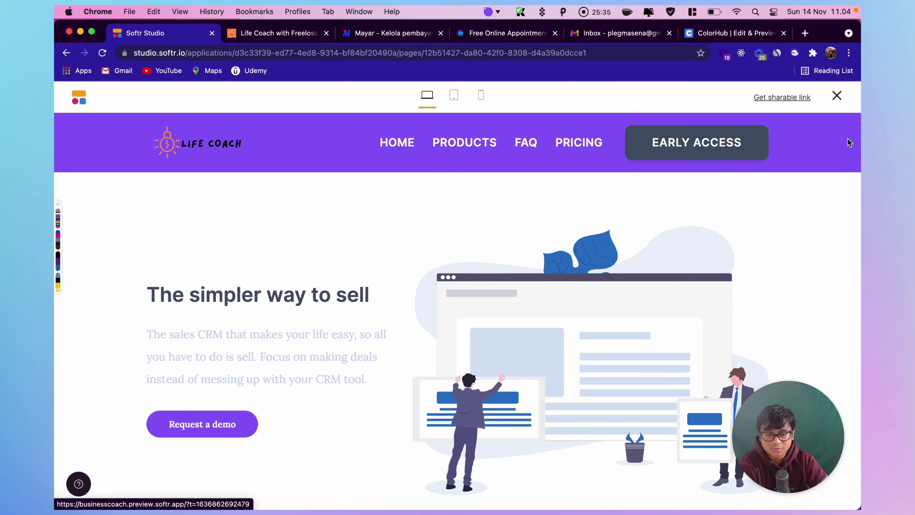
pyautogui.click(836, 96)
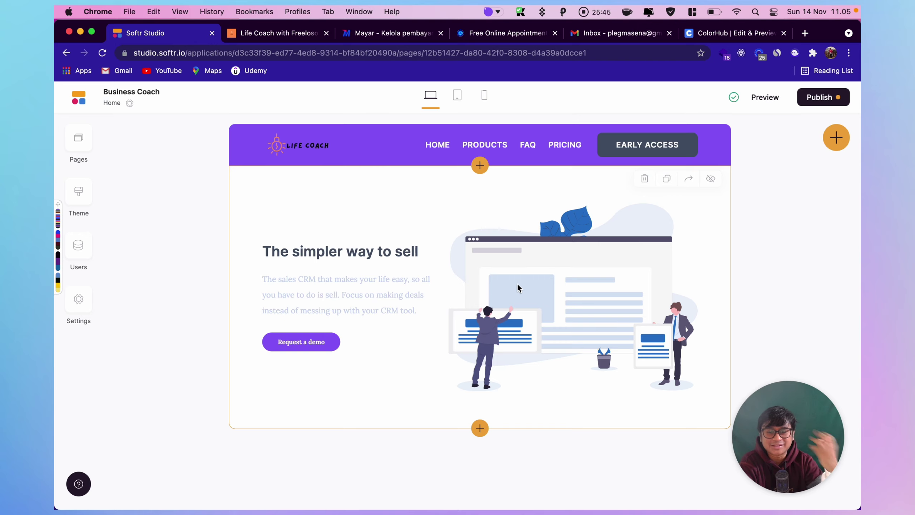
pyautogui.click(822, 97)
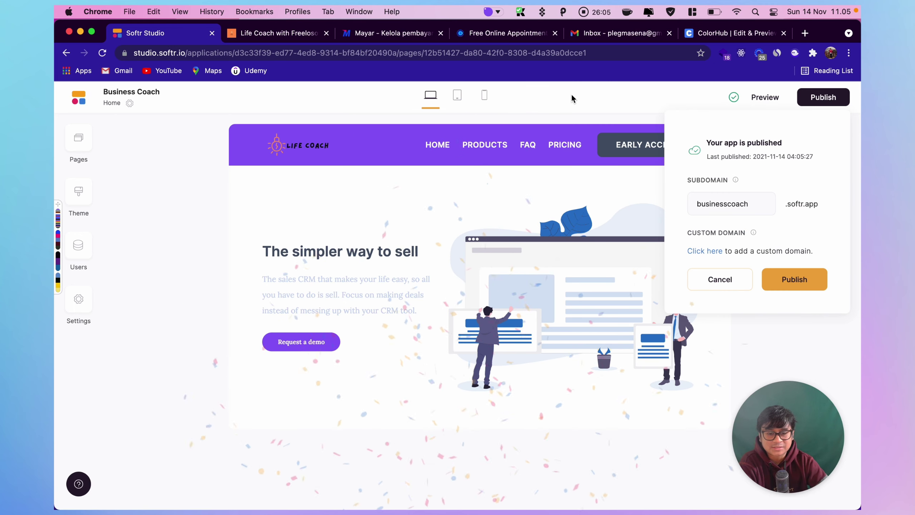
# Step: Close the publish dialog, switch to Safari and open the published site at businesscoach.softr.app
pyautogui.click(816, 201)
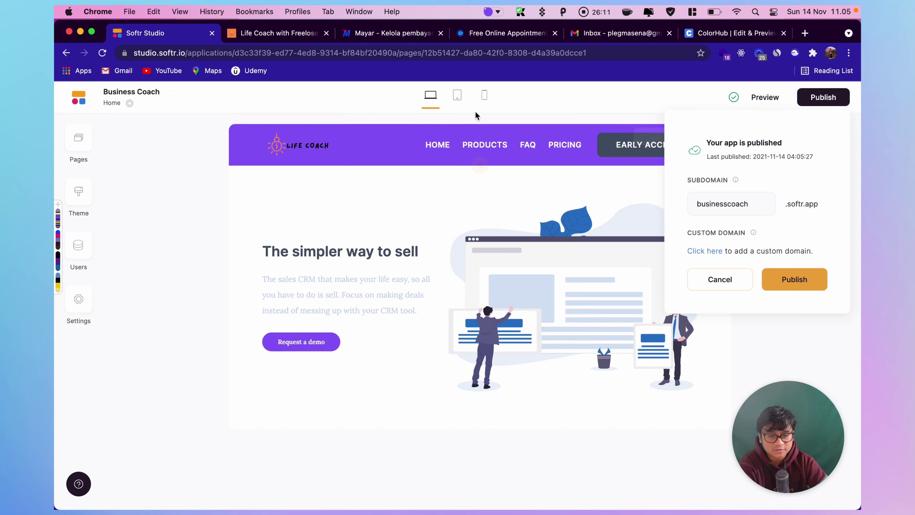
pyautogui.click(525, 115)
pyautogui.moveTo(327, 503)
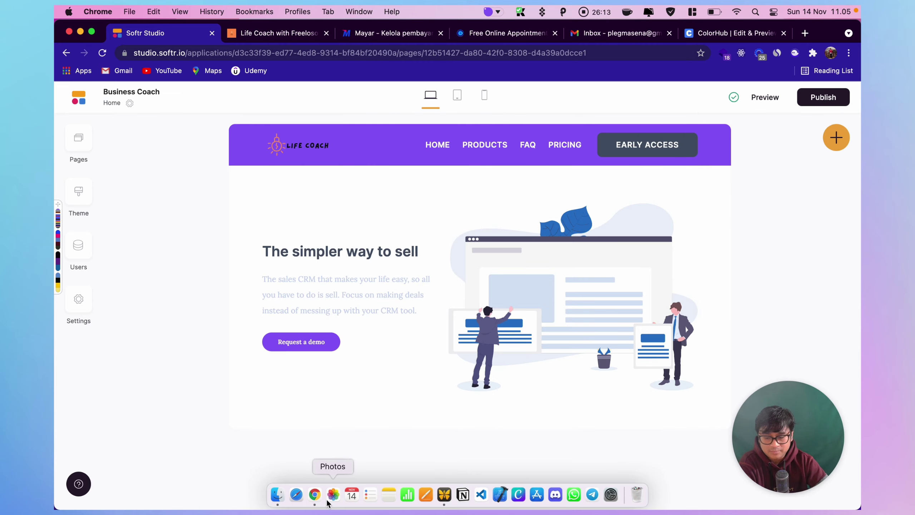
pyautogui.click(296, 494)
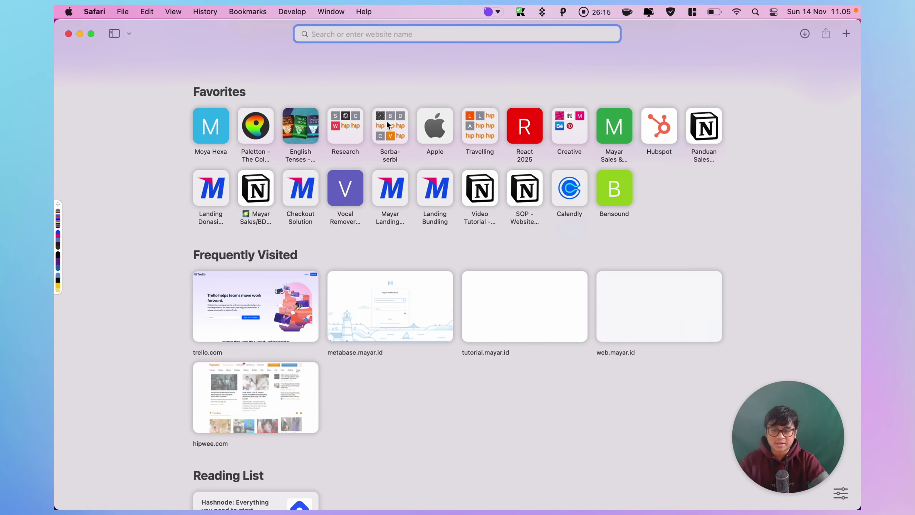
pyautogui.write('BUSIN')
pyautogui.press('BackSpace')
pyautogui.press('BackSpace')
pyautogui.press('BackSpace')
pyautogui.press('BackSpace')
pyautogui.press('BackSpace')
pyautogui.press('BackSpace')
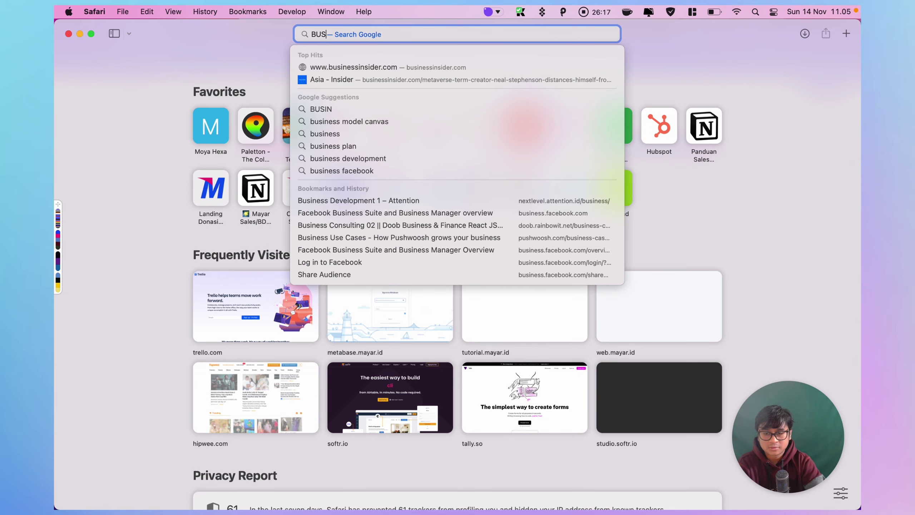
pyautogui.write('busine')
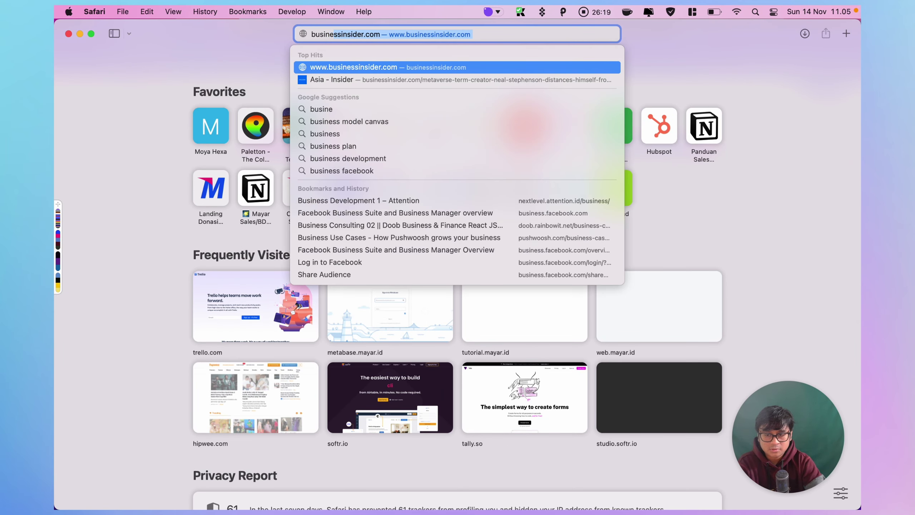
pyautogui.write('sscoach')
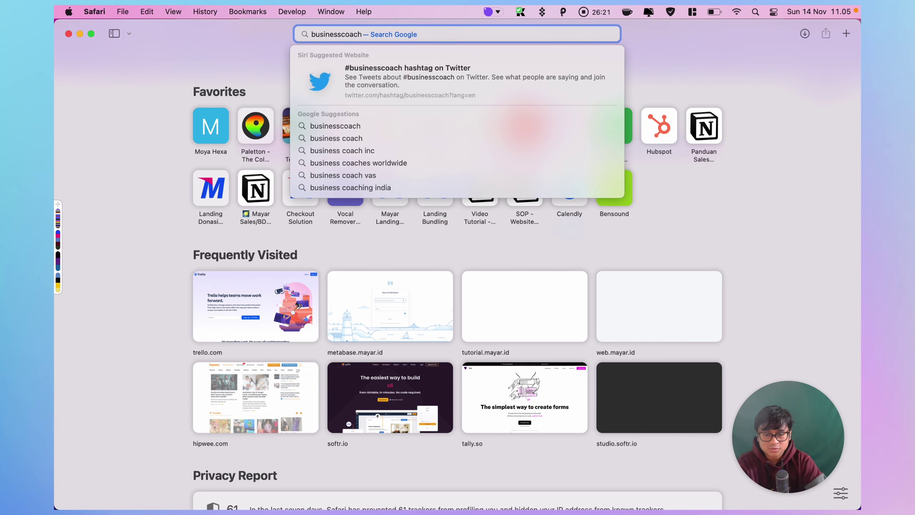
pyautogui.write('.softr.app')
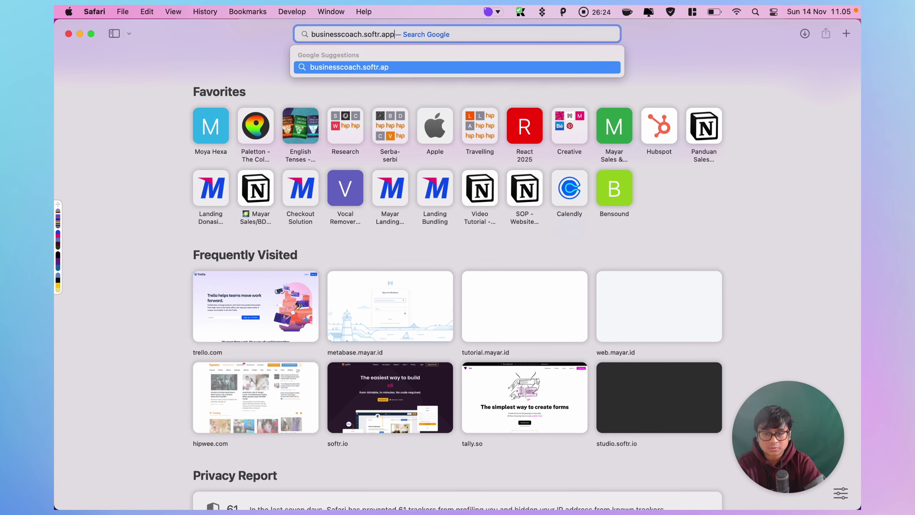
pyautogui.press('Return')
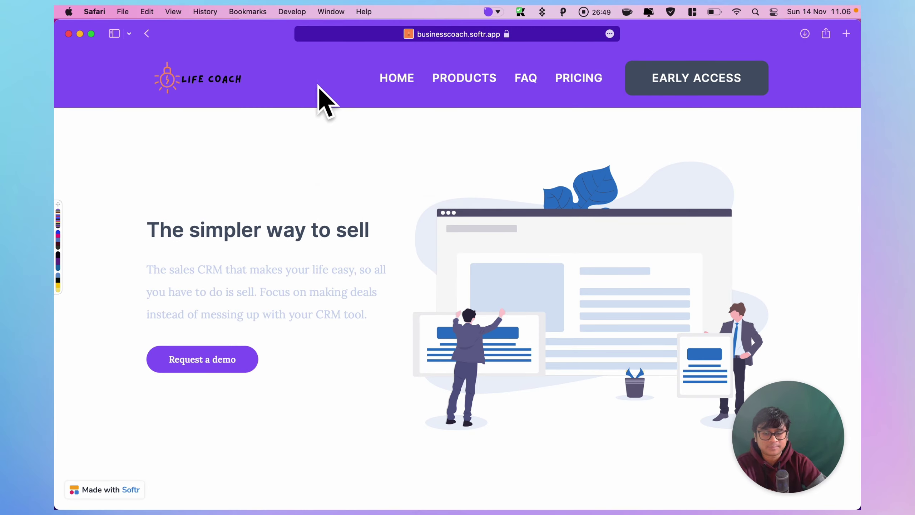
# Step: Switch back to Chrome and examine how the header behaves while scrolling through the lifecoach.softr.app reference site
pyautogui.press('super+Tab')
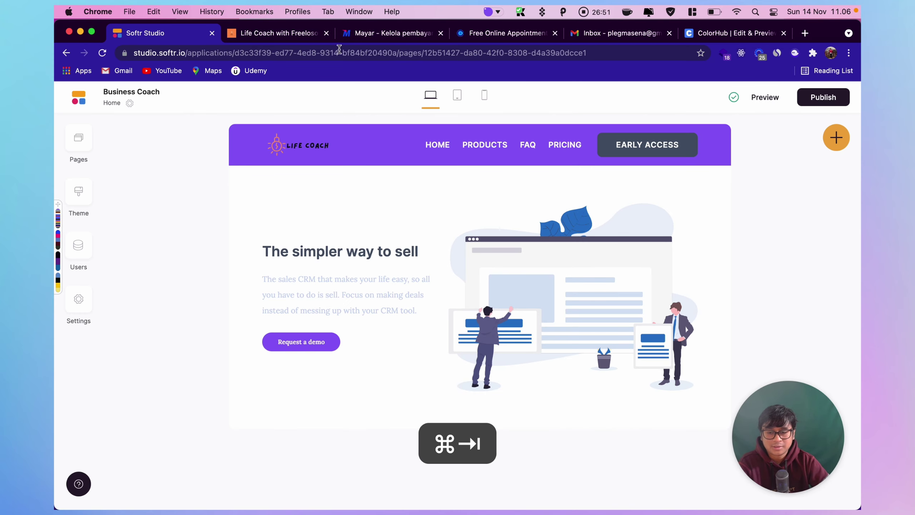
pyautogui.click(277, 33)
pyautogui.scroll(-15, 417, 216)
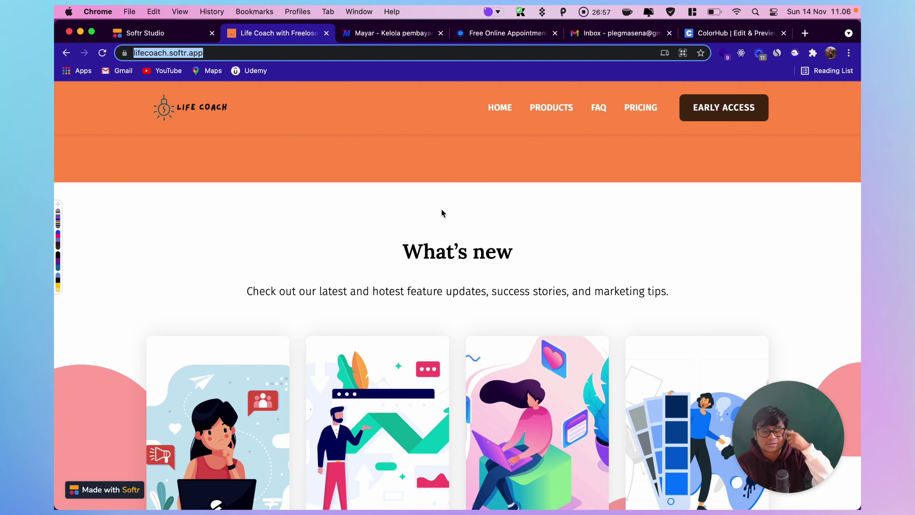
pyautogui.scroll(-5, 443, 213)
pyautogui.scroll(-3, 432, 206)
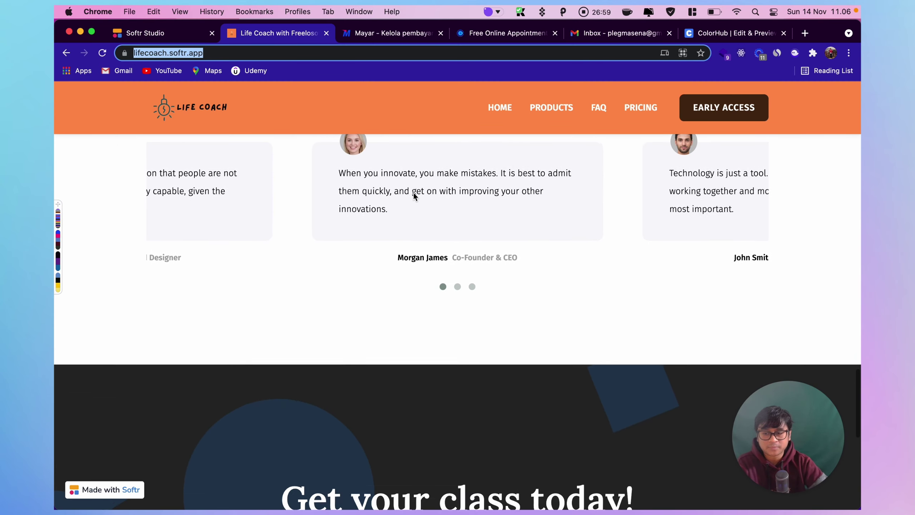
# Step: In Softr Studio, enable "Always show the header on top of the screen" for the home header block
pyautogui.click(178, 34)
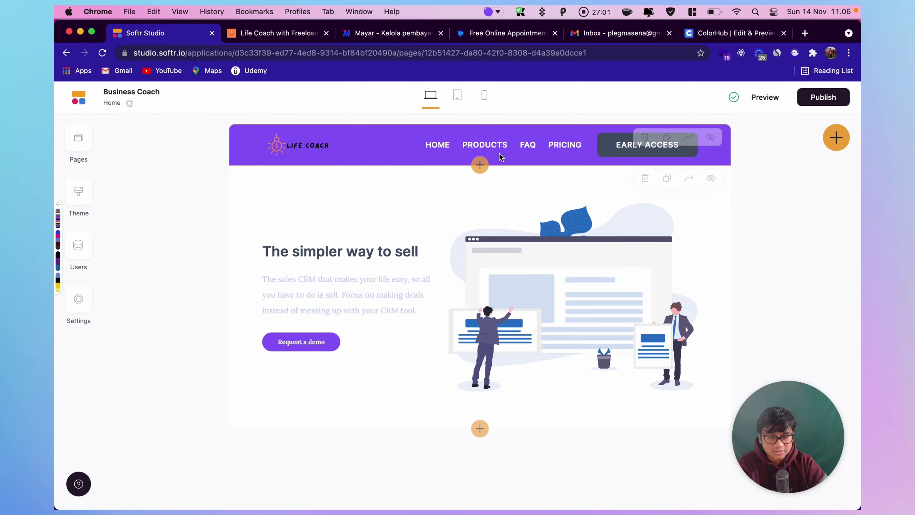
pyautogui.click(364, 142)
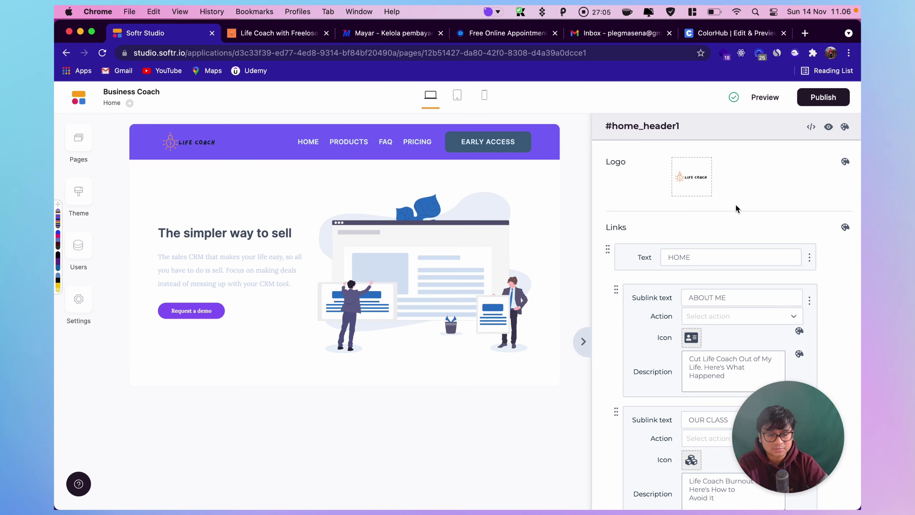
pyautogui.scroll(-8, 735, 208)
pyautogui.scroll(-6, 735, 210)
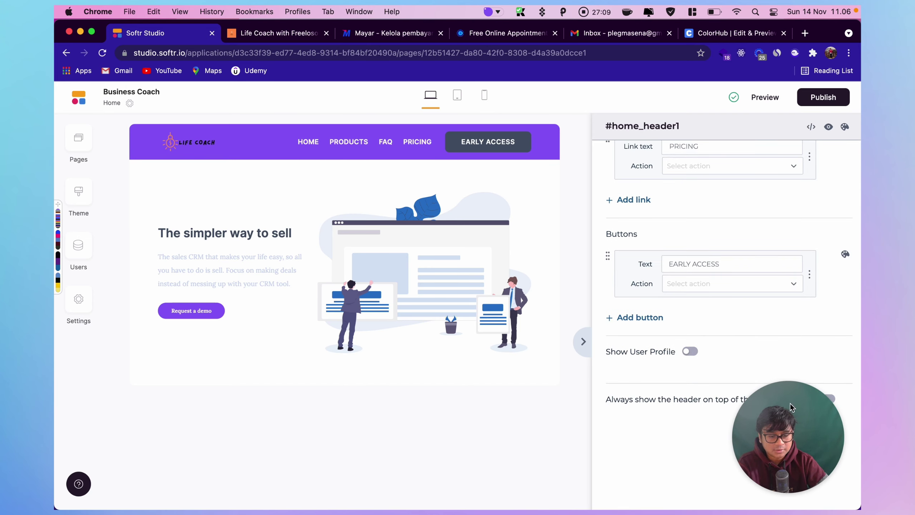
pyautogui.moveTo(790, 403); pyautogui.dragTo(339, 386)
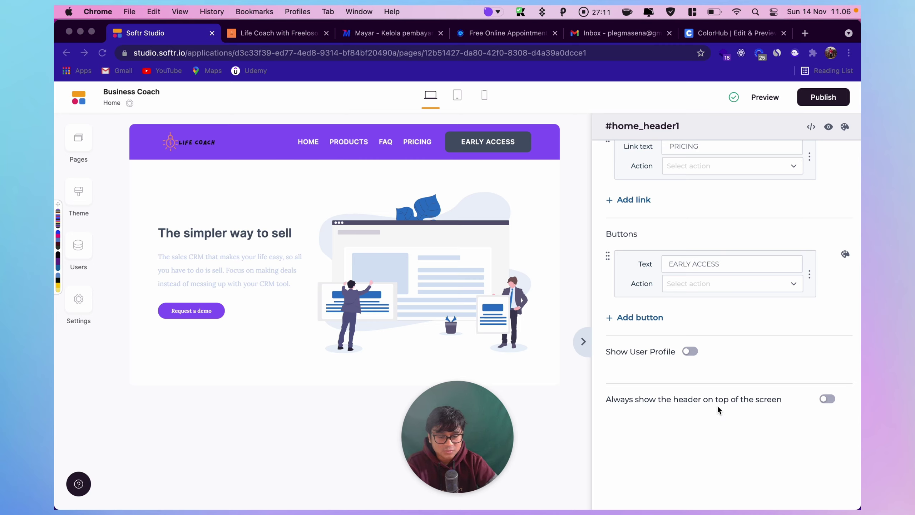
pyautogui.click(829, 381)
pyautogui.click(828, 400)
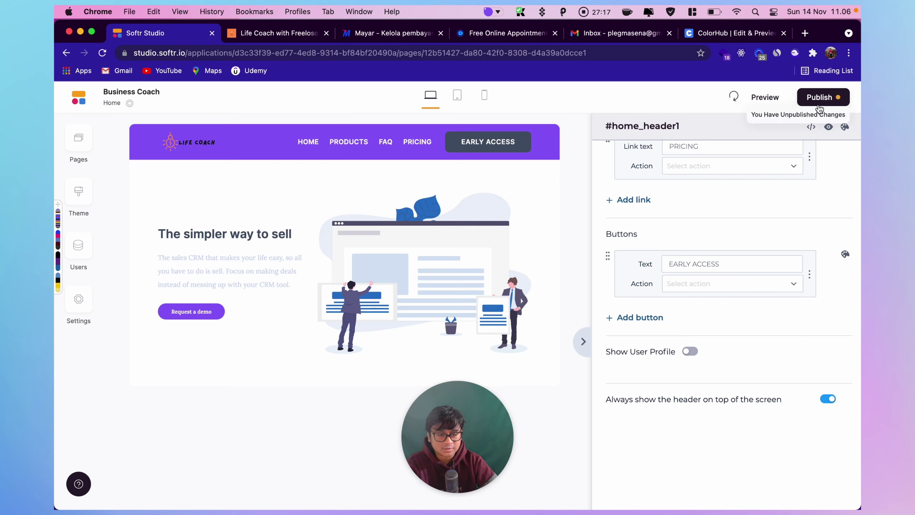
# Step: Publish the header change and reload the live site in Safari to check the header while scrolling
pyautogui.click(823, 103)
pyautogui.click(793, 282)
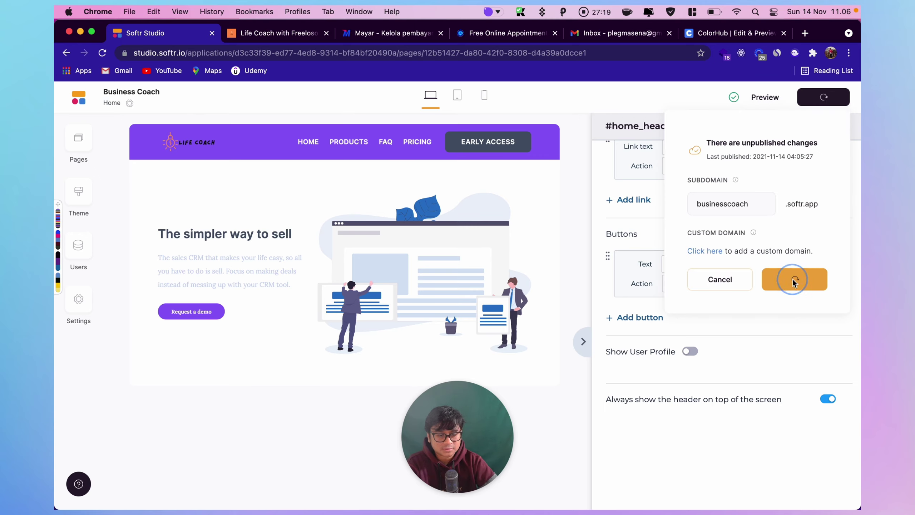
pyautogui.press('super+Tab')
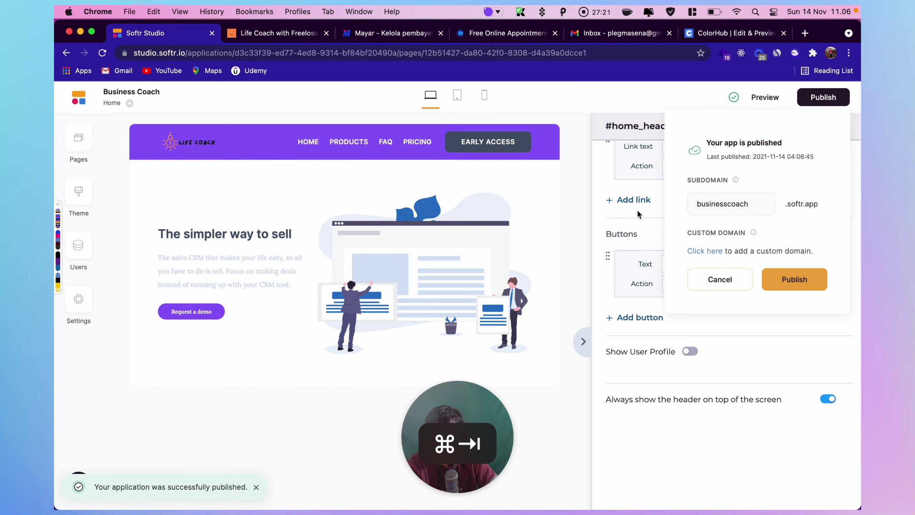
pyautogui.press('super+r')
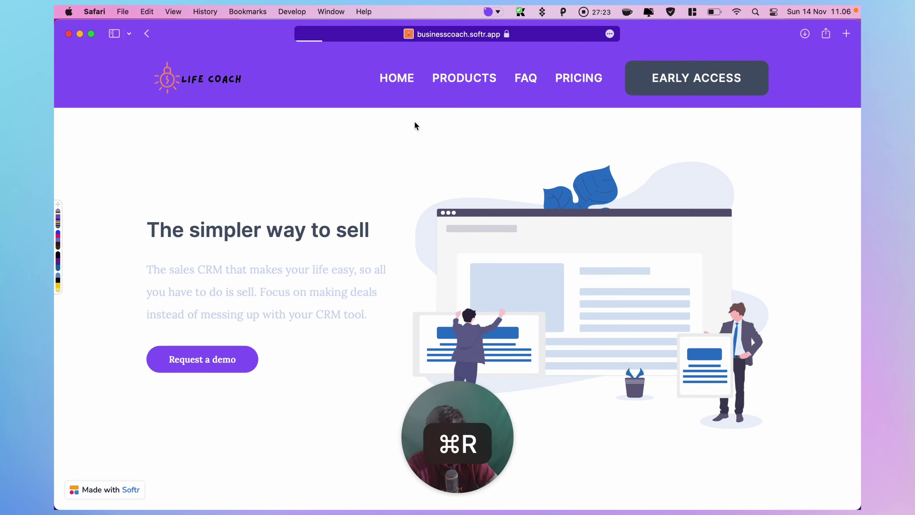
pyautogui.scroll(-1, 389, 289)
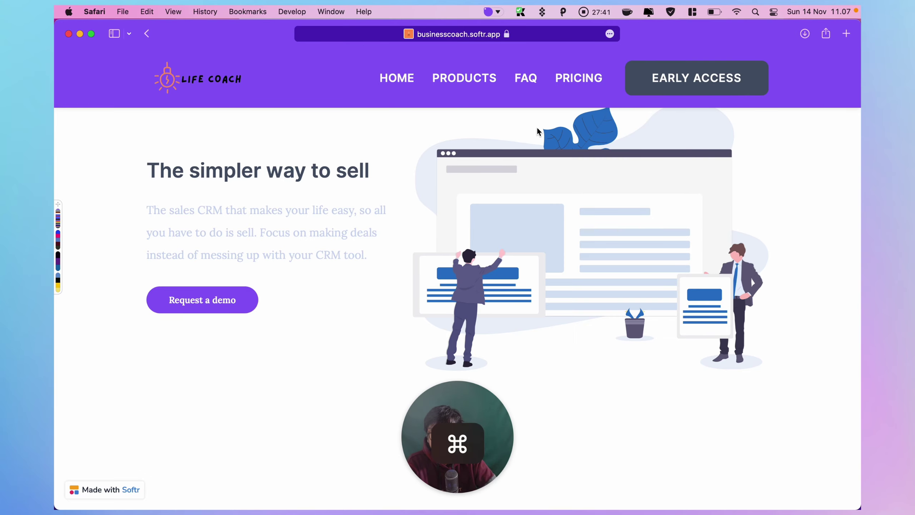
pyautogui.press('super+Tab')
pyautogui.press('super+Tab')
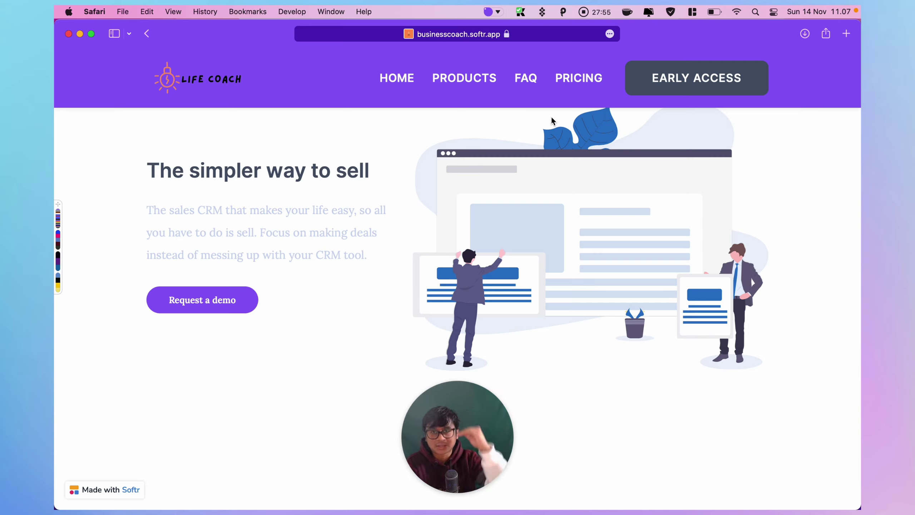
# Step: Return to Softr Studio in Chrome and set the hero section's top padding to 4xl
pyautogui.press('super')
pyautogui.press('super+Tab')
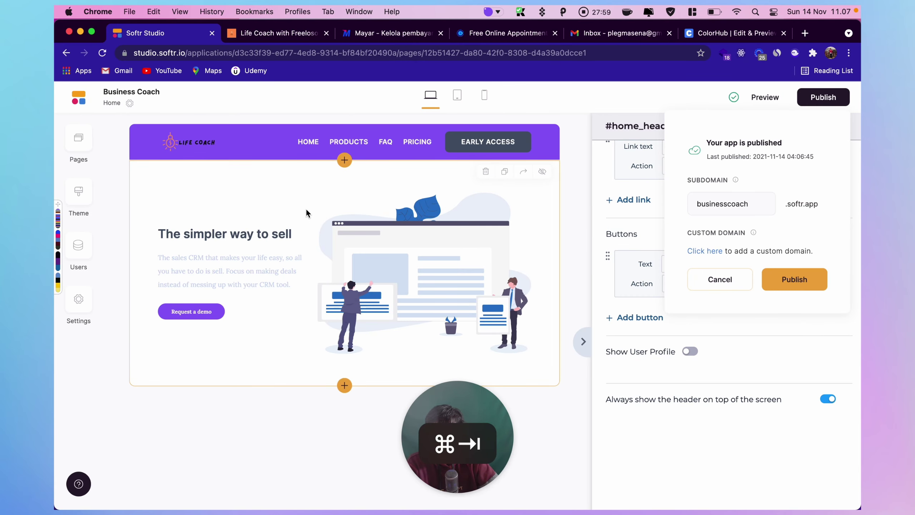
pyautogui.click(307, 212)
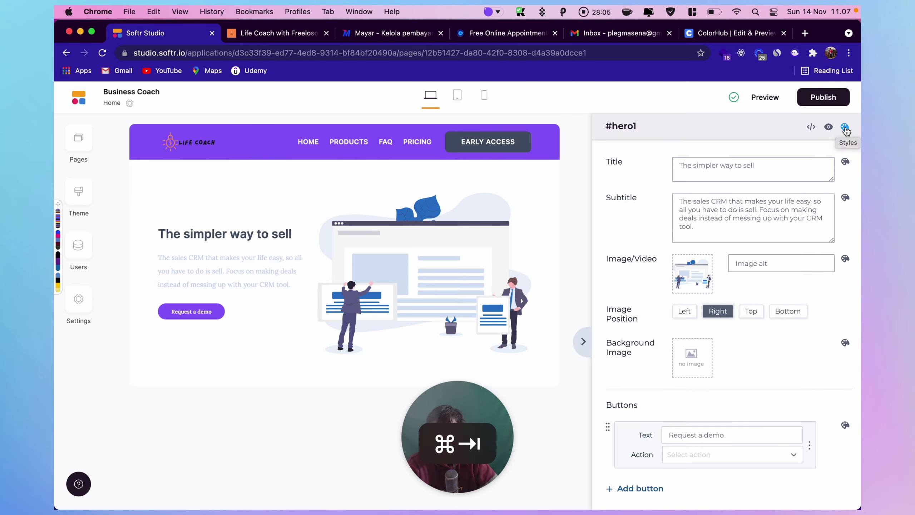
pyautogui.click(845, 128)
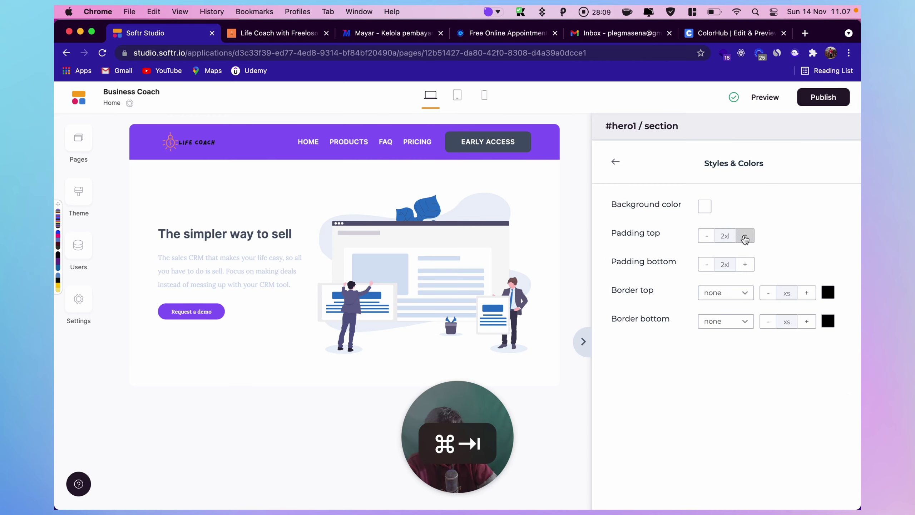
pyautogui.click(744, 236)
pyautogui.click(744, 237)
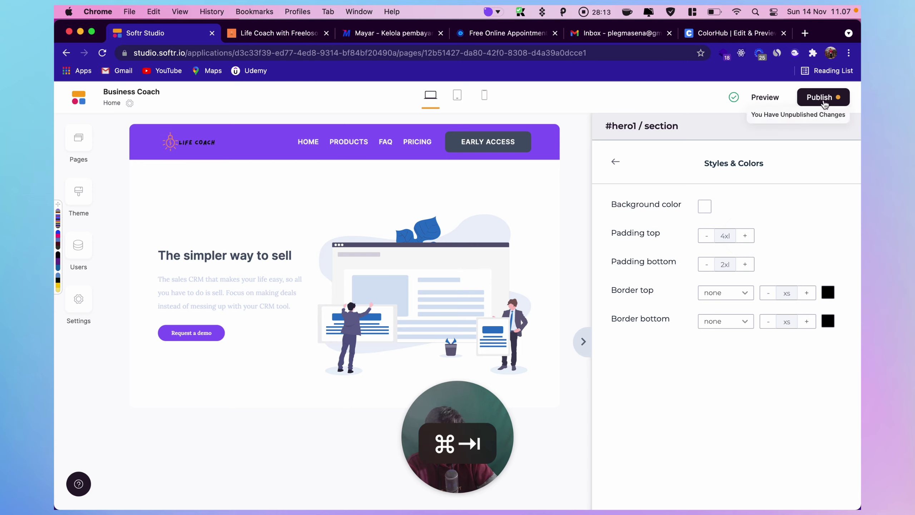
# Step: Publish the hero padding change and reload the live site in Safari to check the spacing below the header
pyautogui.click(821, 98)
pyautogui.click(790, 285)
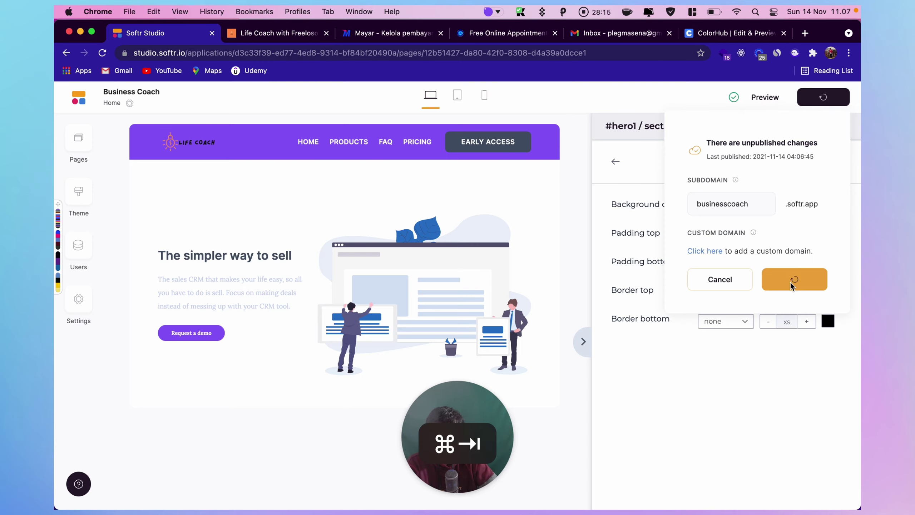
pyautogui.press('super+Tab')
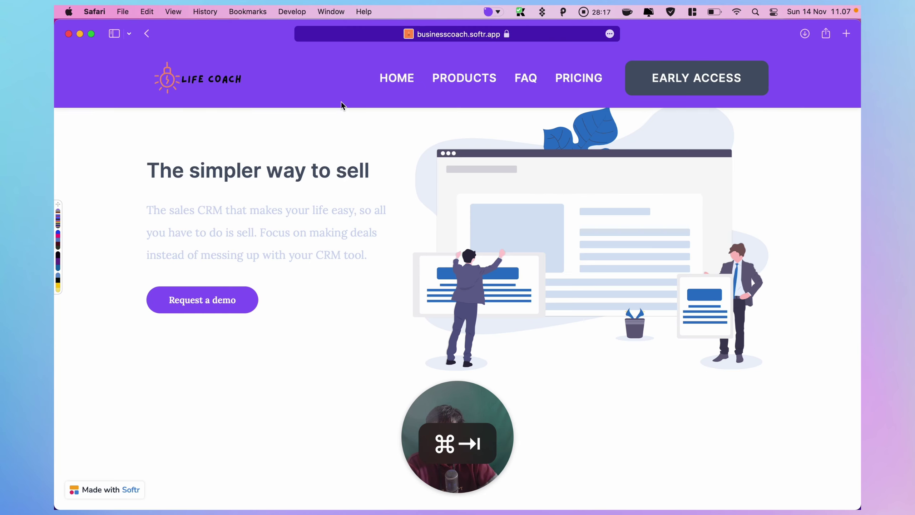
pyautogui.press('super+r')
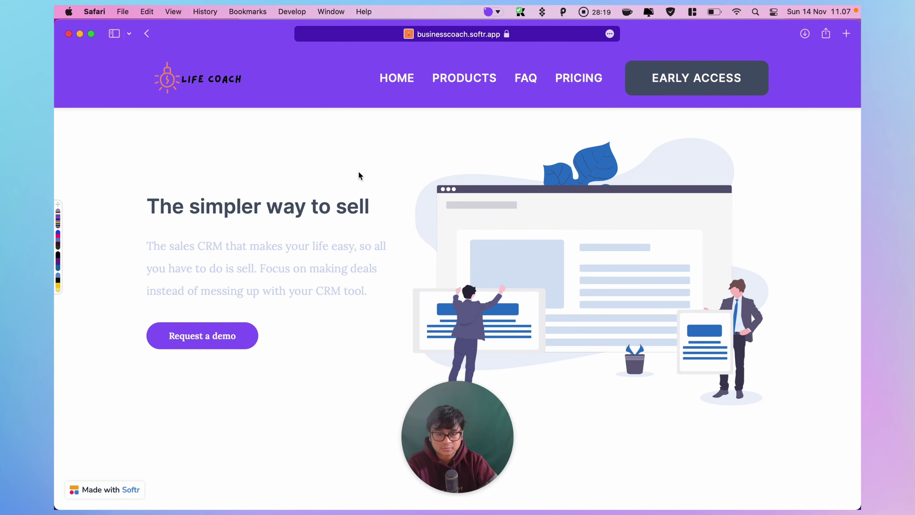
# Step: Return to Chrome and add the static "Hero with email capture" block below the existing hero section
pyautogui.press('super+Tab')
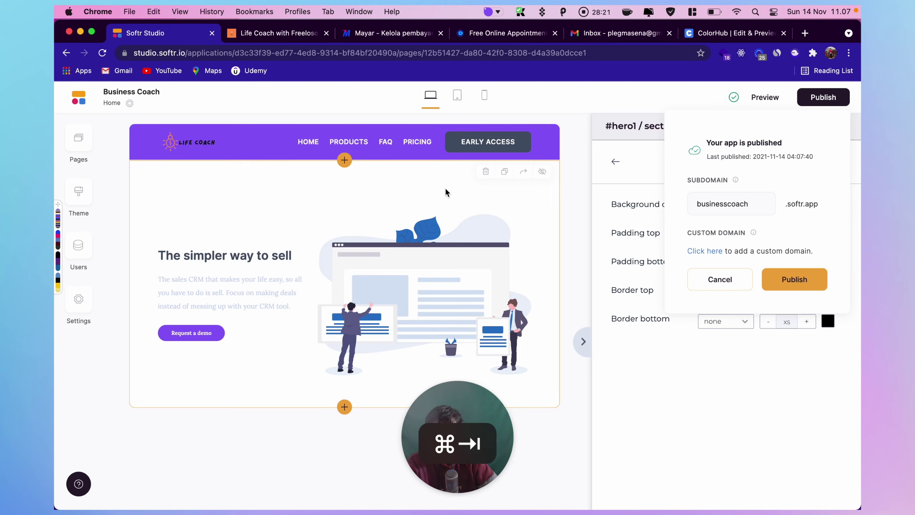
pyautogui.click(344, 406)
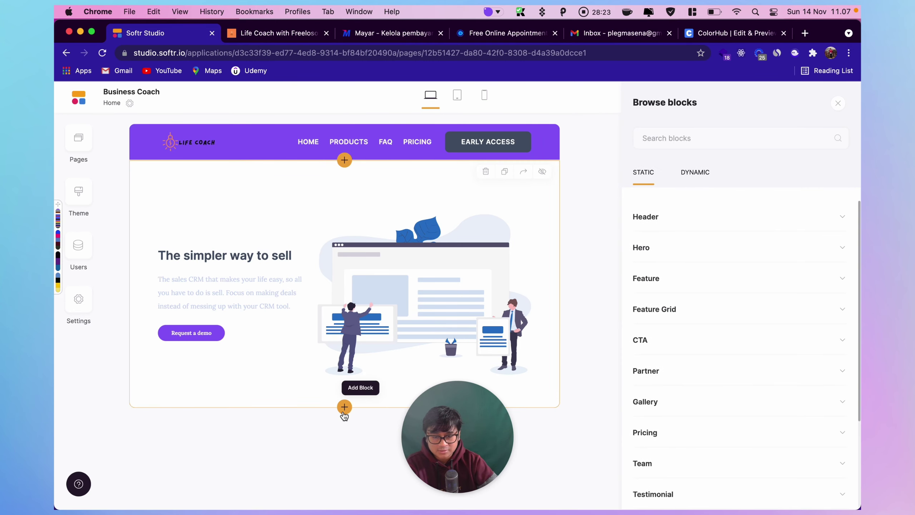
pyautogui.click(631, 253)
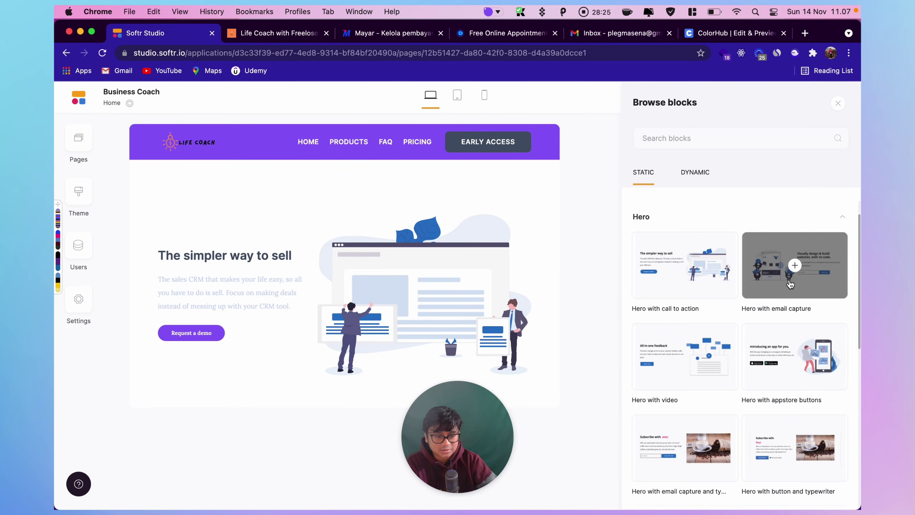
pyautogui.click(790, 283)
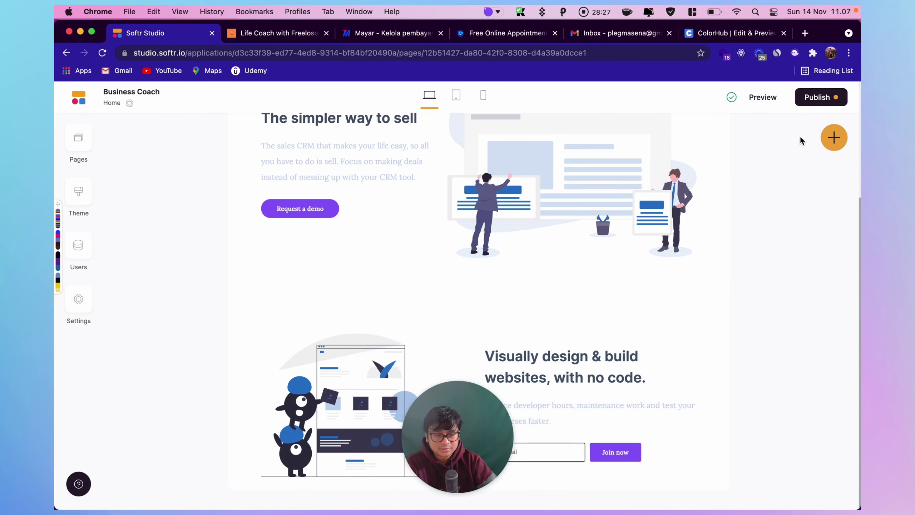
# Step: Publish the page with the second hero block and check the fixed header on the reloaded live site in Safari
pyautogui.click(819, 104)
pyautogui.click(792, 281)
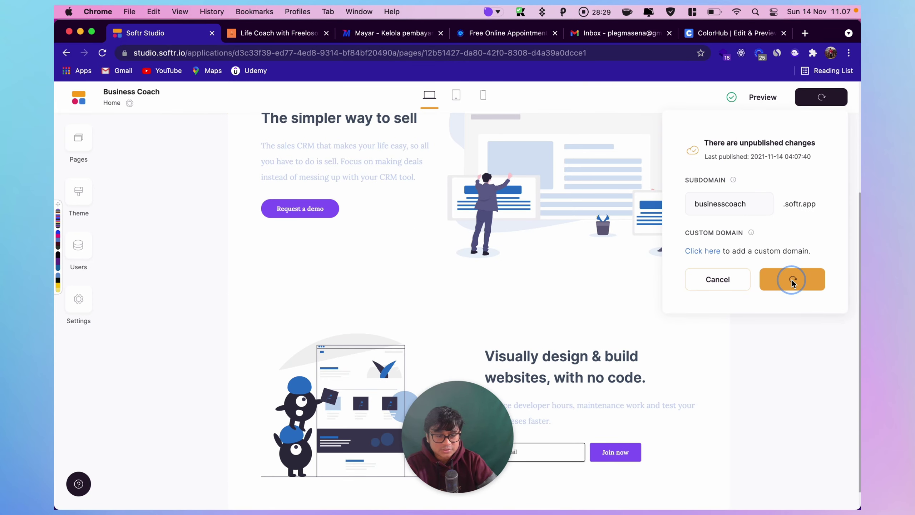
pyautogui.press('super+Tab')
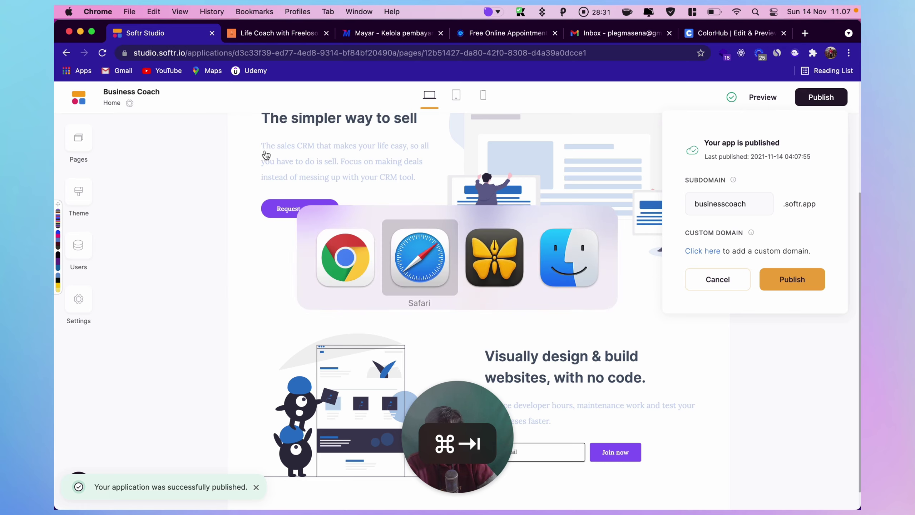
pyautogui.press('super+r')
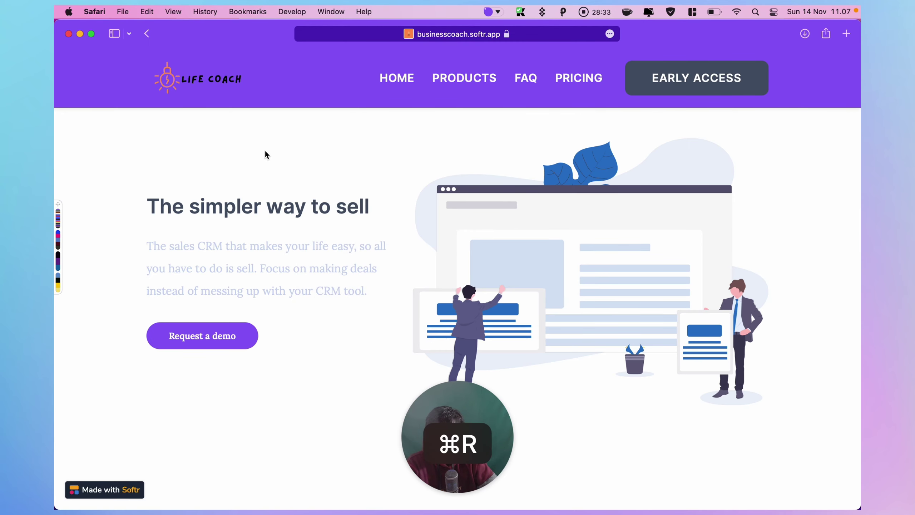
pyautogui.scroll(-2, 268, 211)
pyautogui.scroll(-10, 268, 211)
pyautogui.scroll(10, 269, 211)
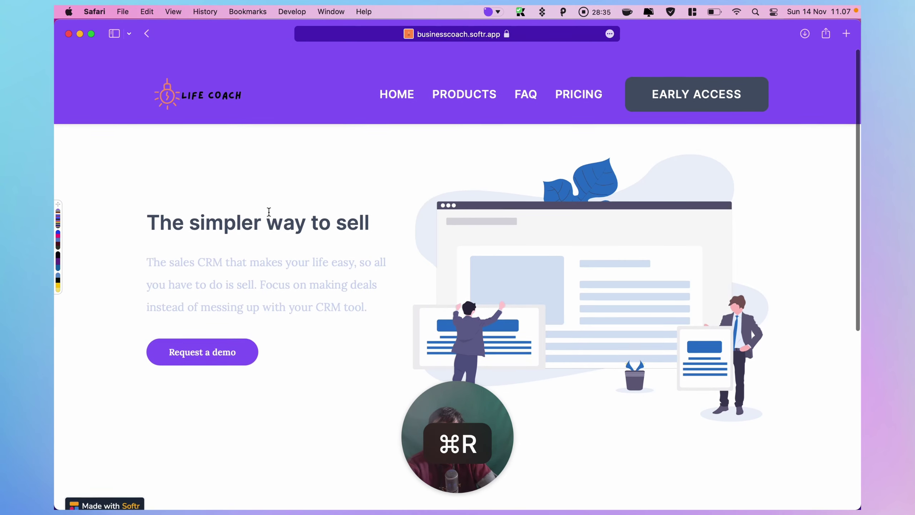
pyautogui.scroll(-10, 269, 211)
pyautogui.scroll(10, 269, 211)
pyautogui.scroll(-1, 269, 212)
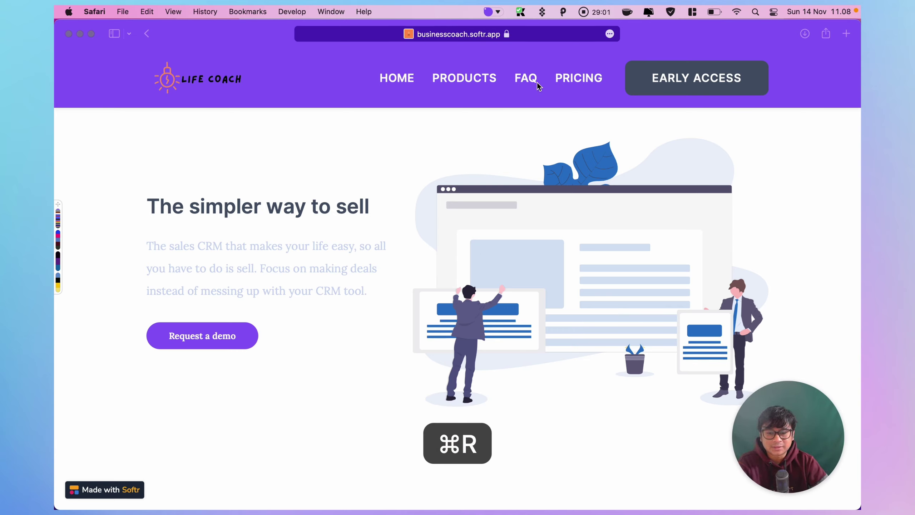
pyautogui.click(520, 92)
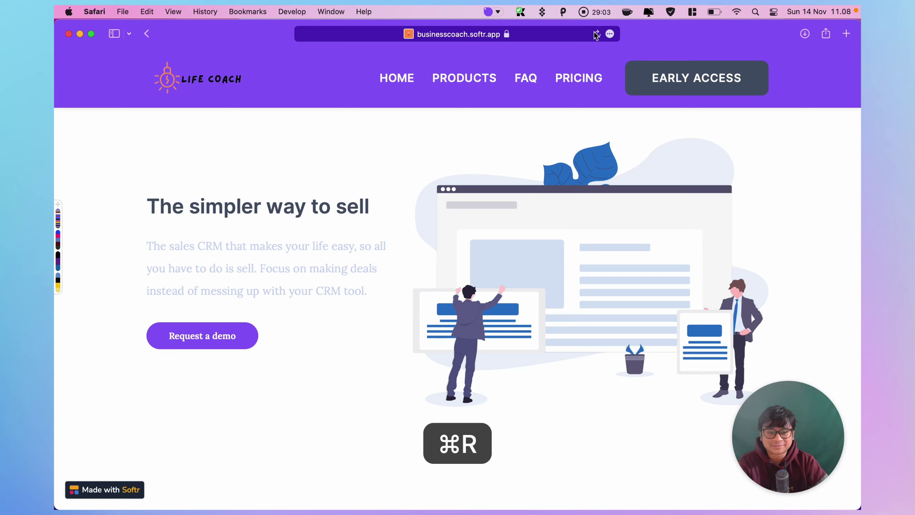